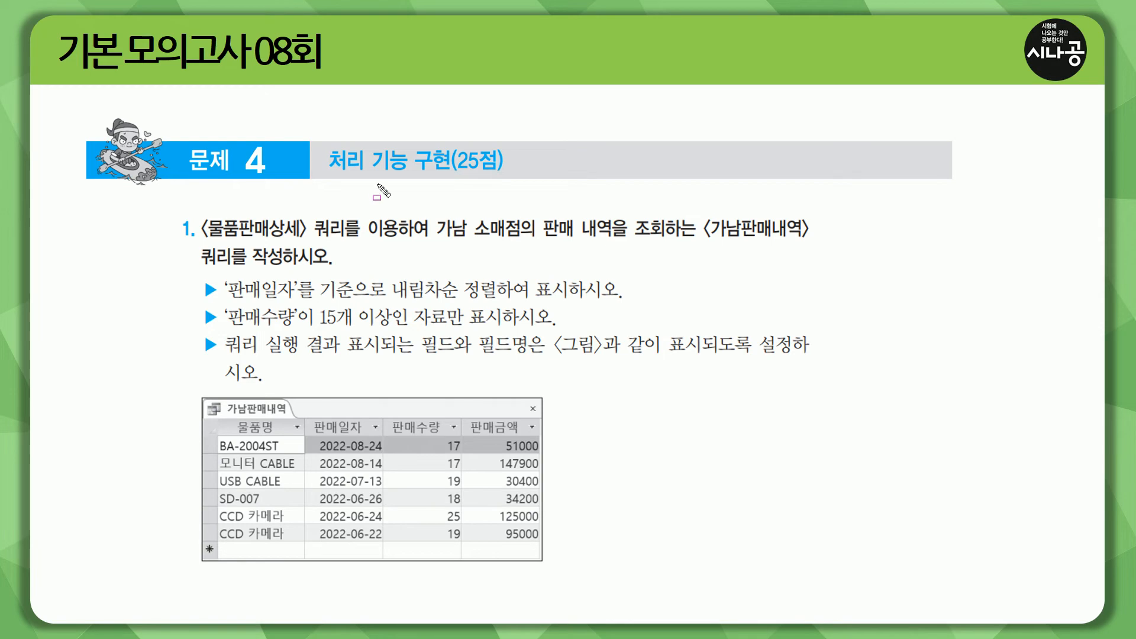
mouse_move(326, 174)
mouse_down()
mouse_move(457, 173)
mouse_move(449, 155)
mouse_move(467, 138)
mouse_move(509, 185)
mouse_move(450, 181)
mouse_up()
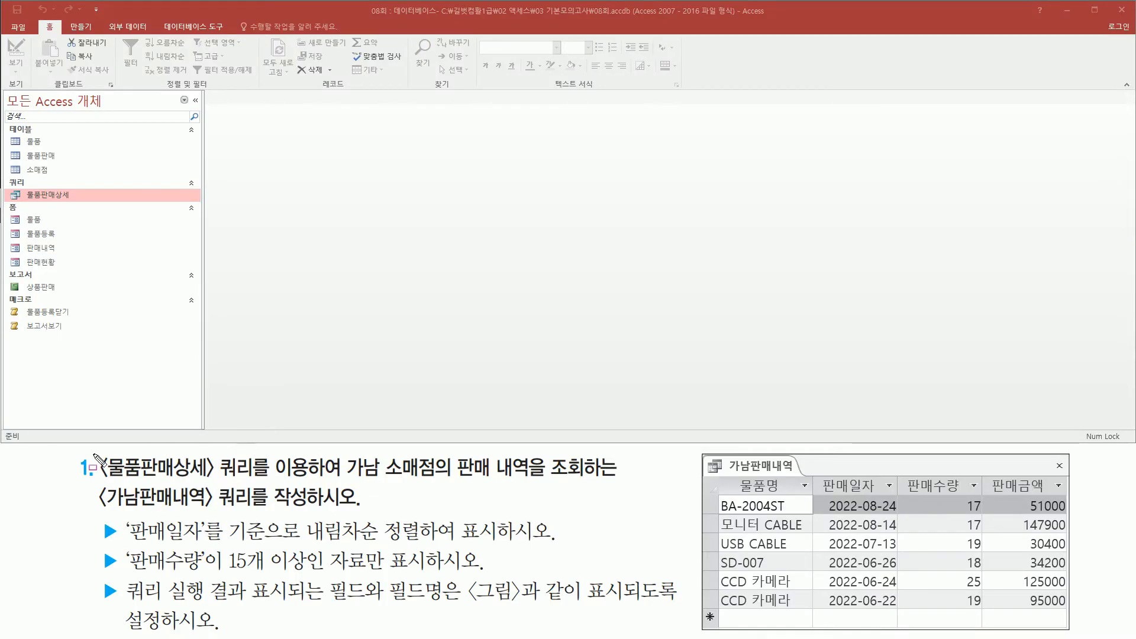
mouse_move(94, 448)
mouse_down()
mouse_move(155, 480)
mouse_move(258, 480)
mouse_up()
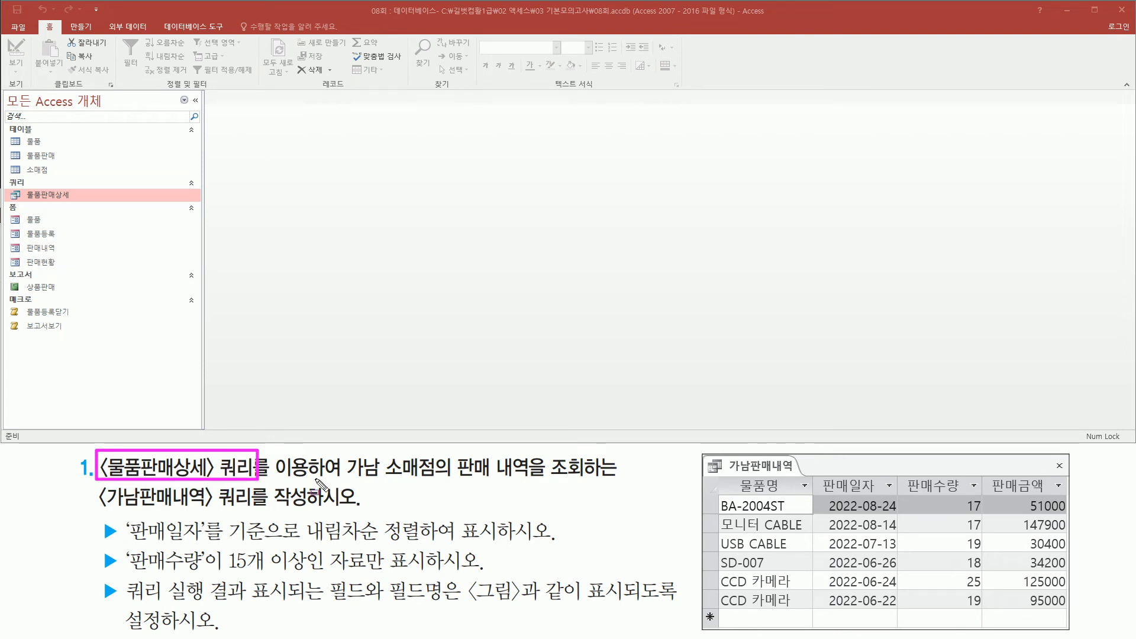
drag(347, 479, 602, 481)
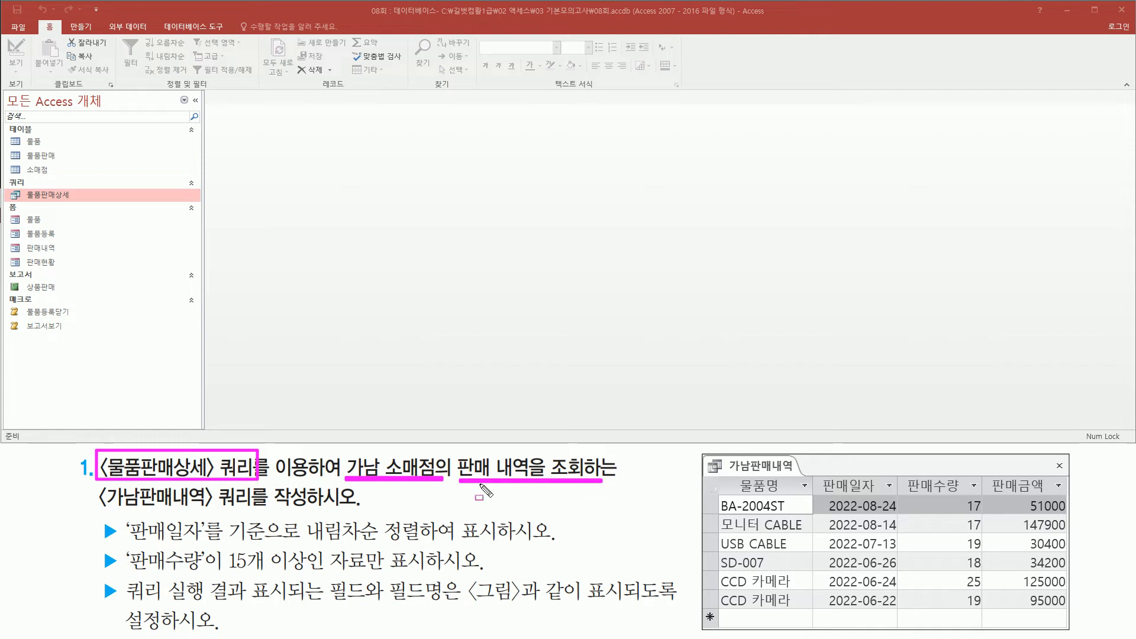
drag(100, 509, 307, 512)
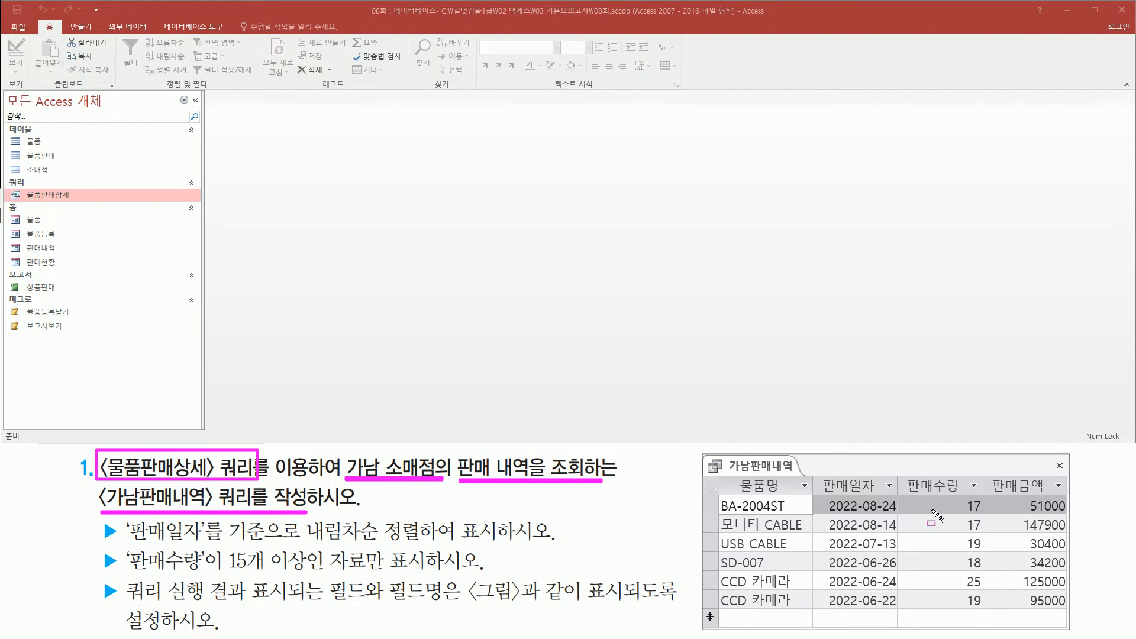
drag(722, 480, 1059, 495)
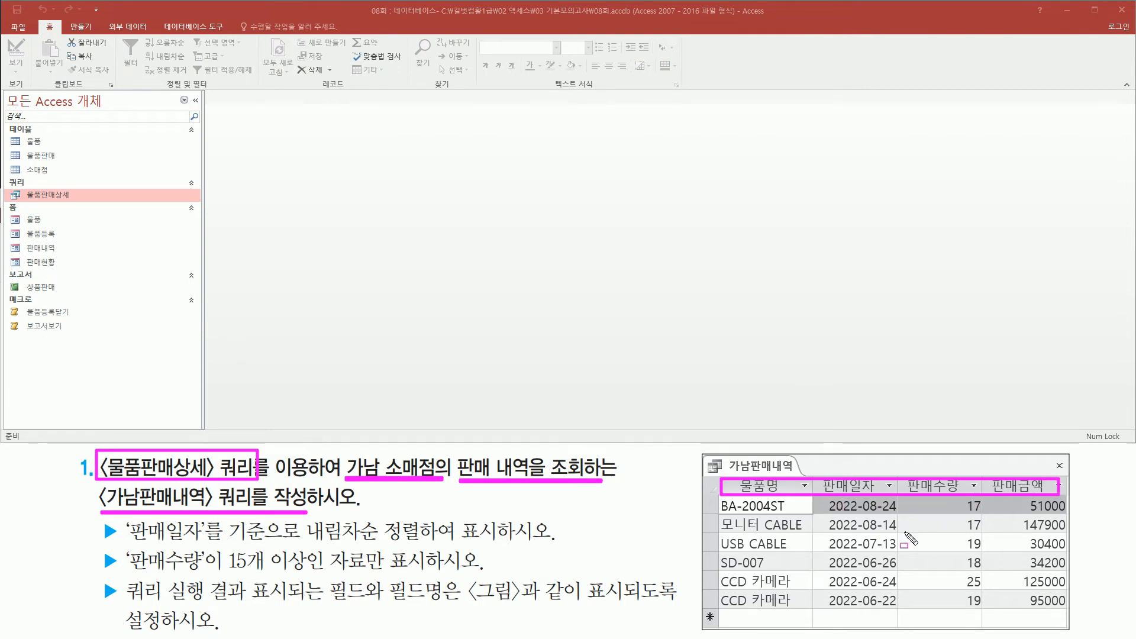
mouse_move(722, 497)
mouse_down()
mouse_move(737, 561)
mouse_move(1069, 609)
mouse_up()
key(Escape)
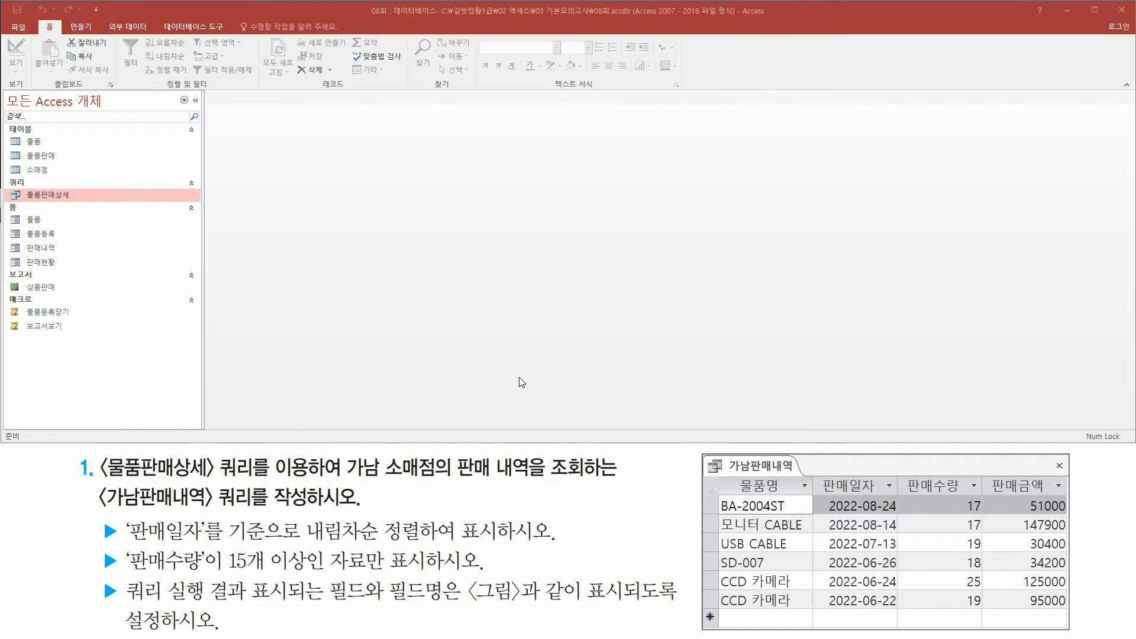
Step: Create a new query in Design view
click(81, 28)
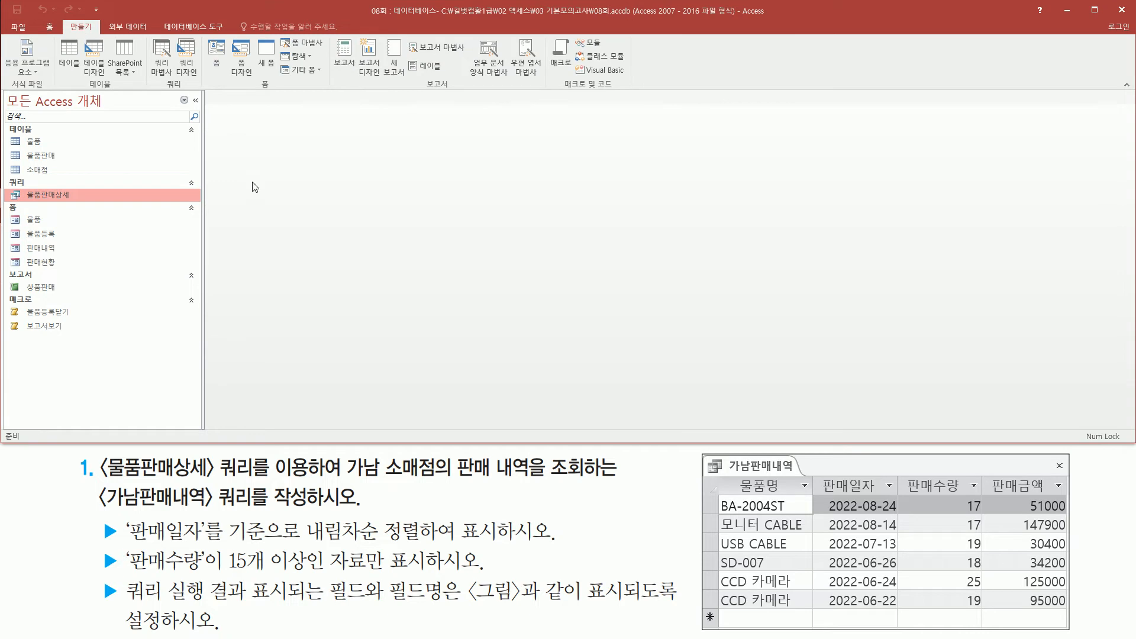
drag(175, 34, 195, 77)
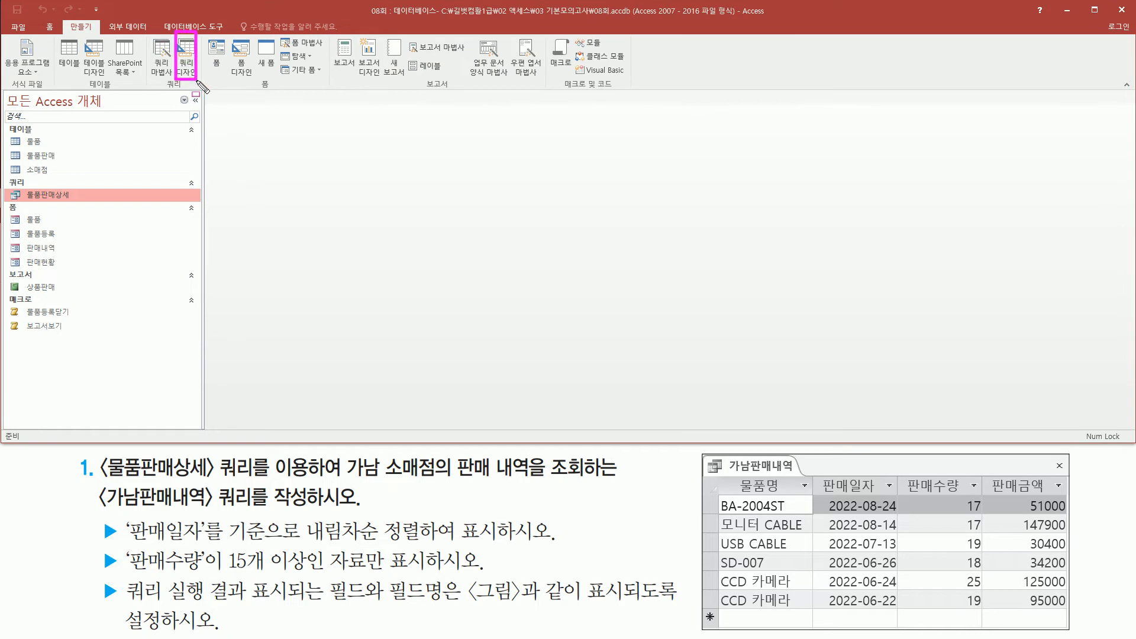
click(186, 56)
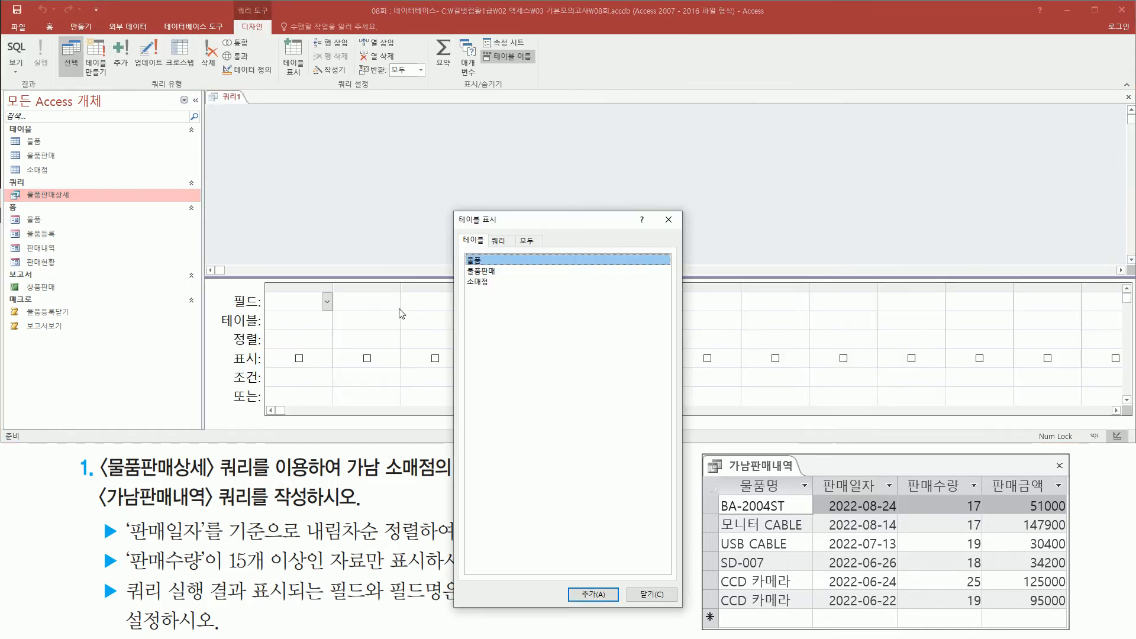
drag(510, 219, 519, 121)
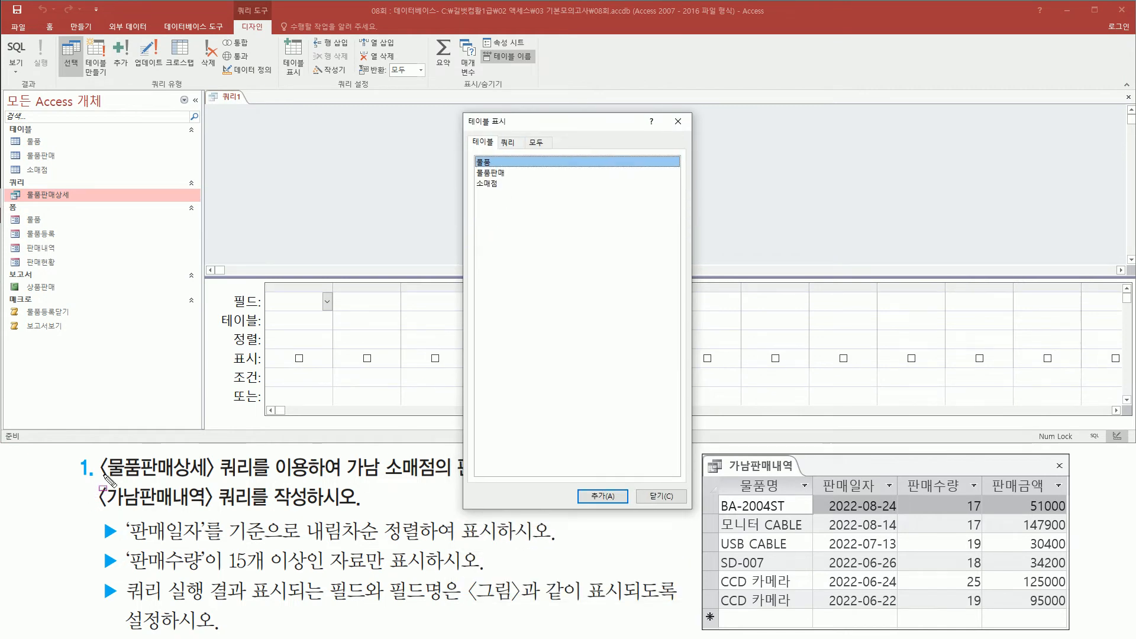
Step: Add the 물품판매상세 query as the new query's data source and enlarge its field list
drag(102, 486, 314, 481)
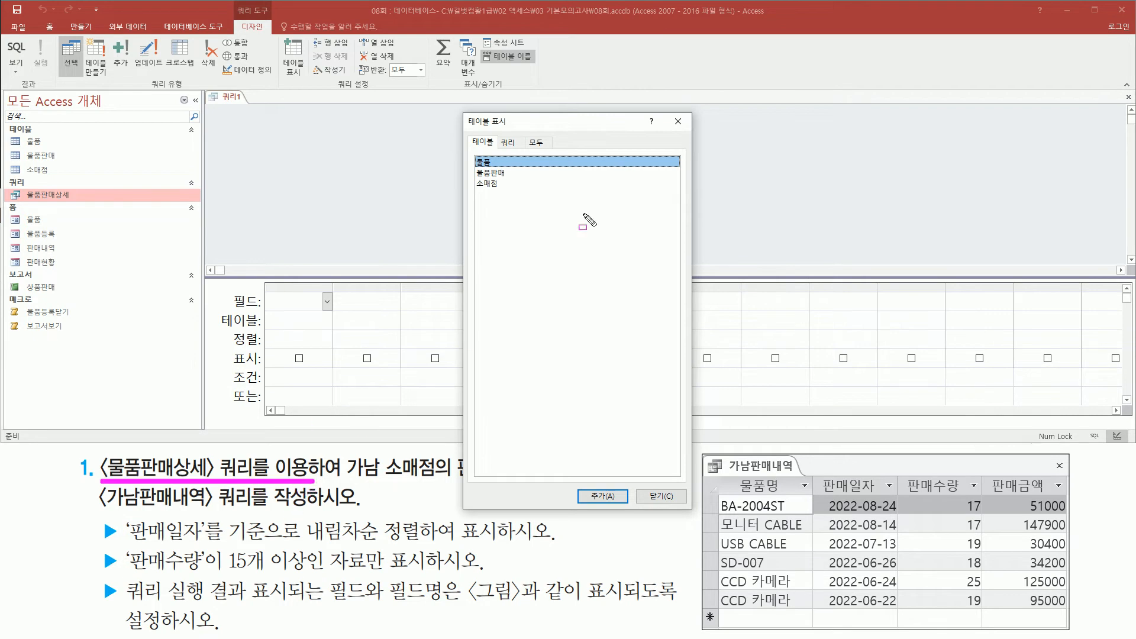
drag(496, 133, 500, 138)
click(512, 144)
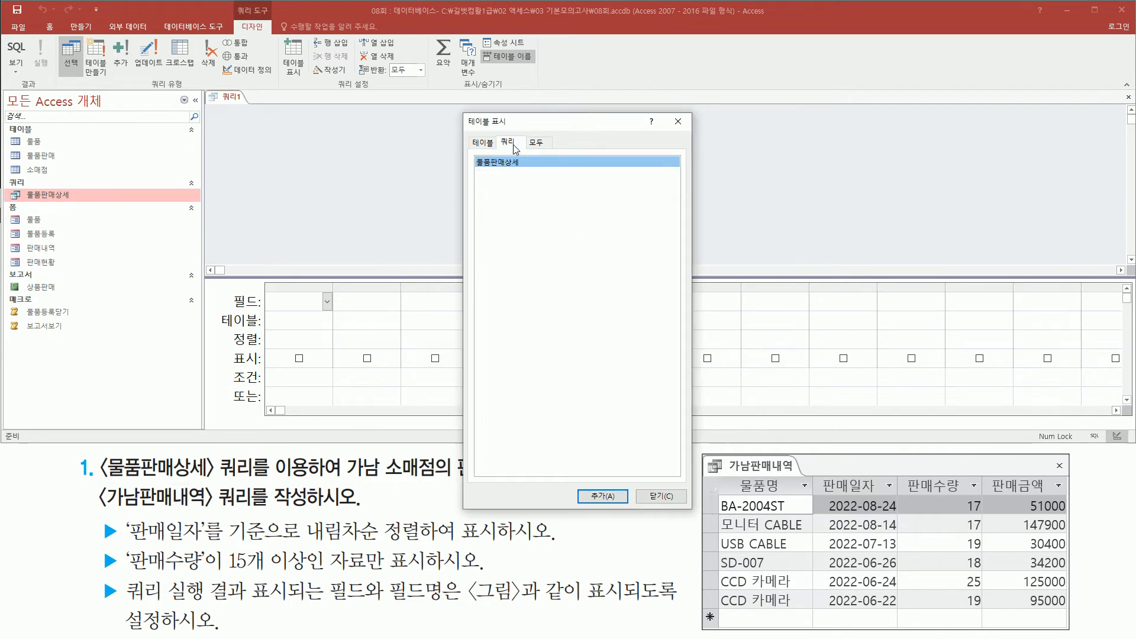
drag(467, 153, 538, 176)
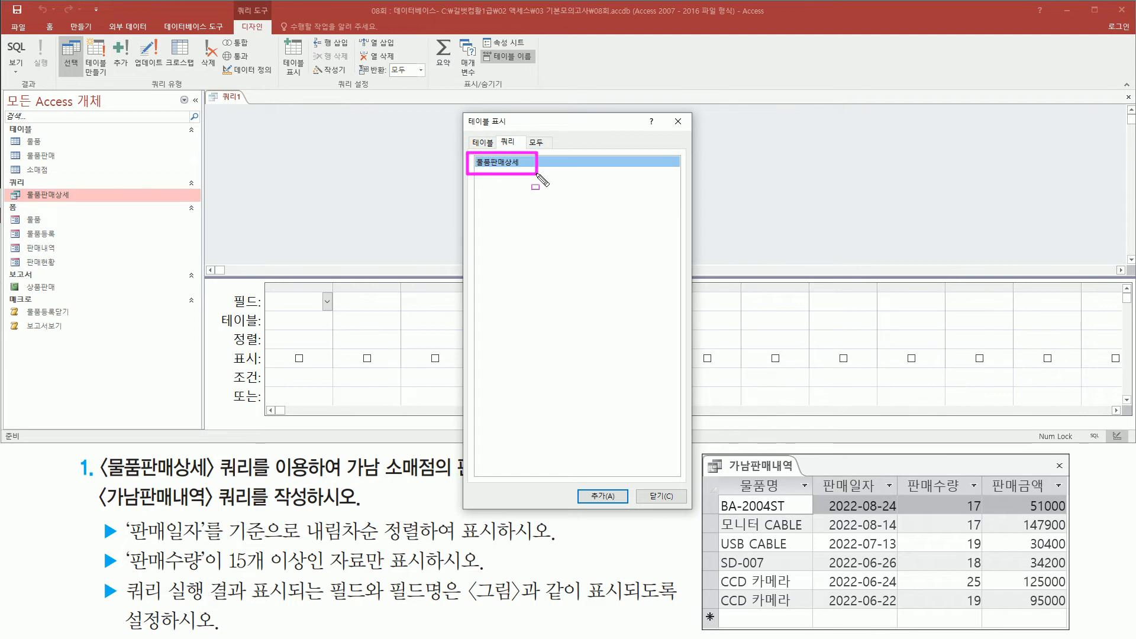
double_click(517, 160)
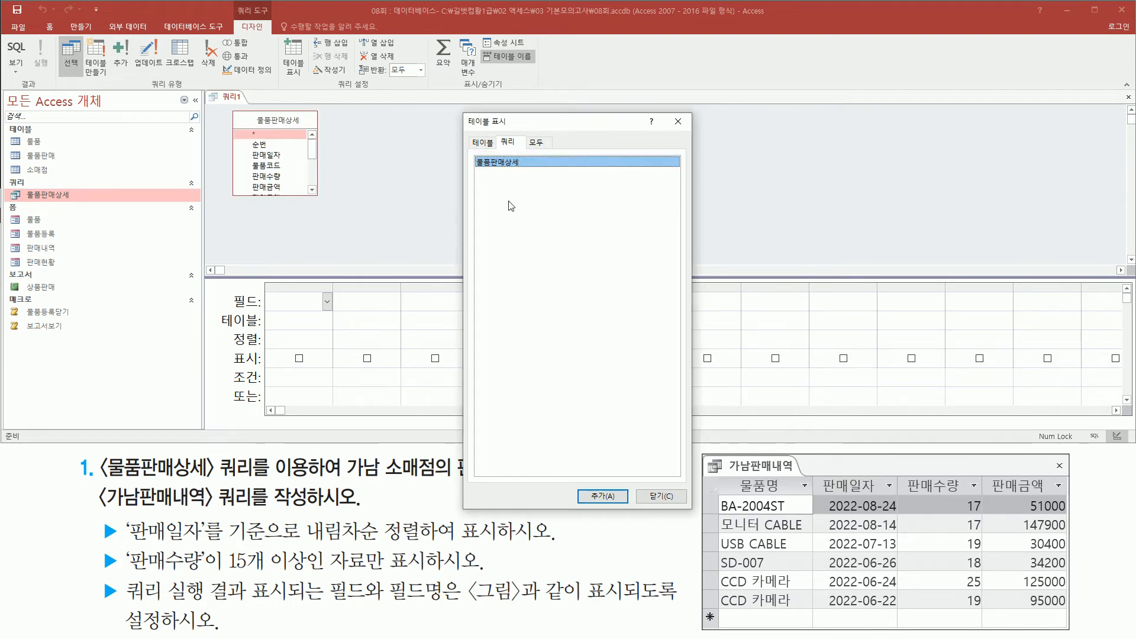
drag(667, 110, 692, 136)
click(679, 123)
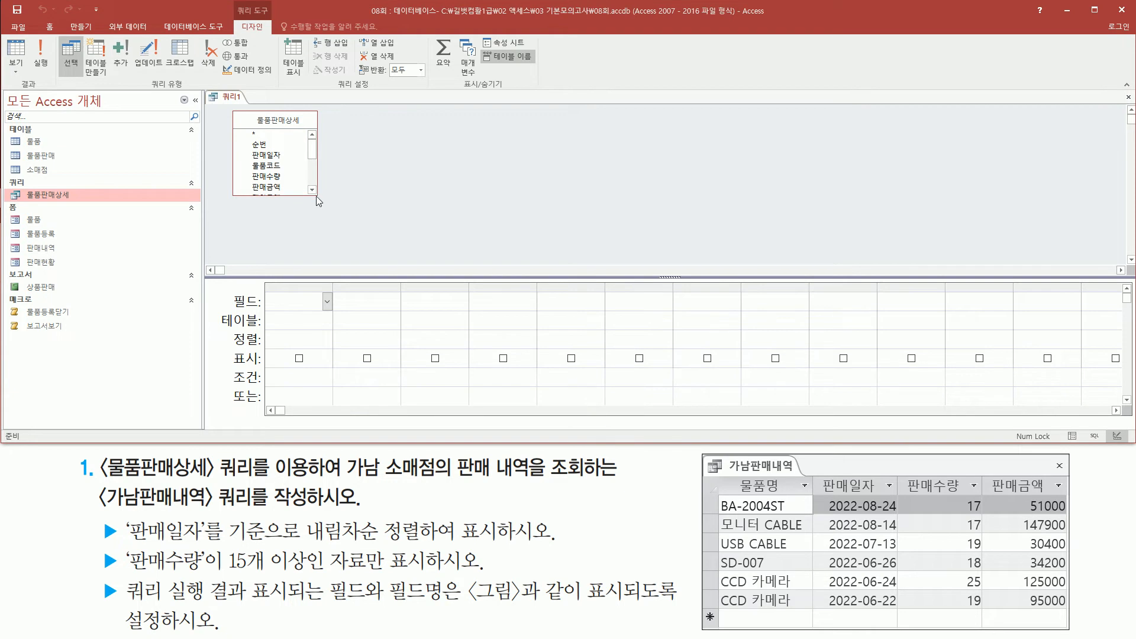
drag(304, 195, 333, 264)
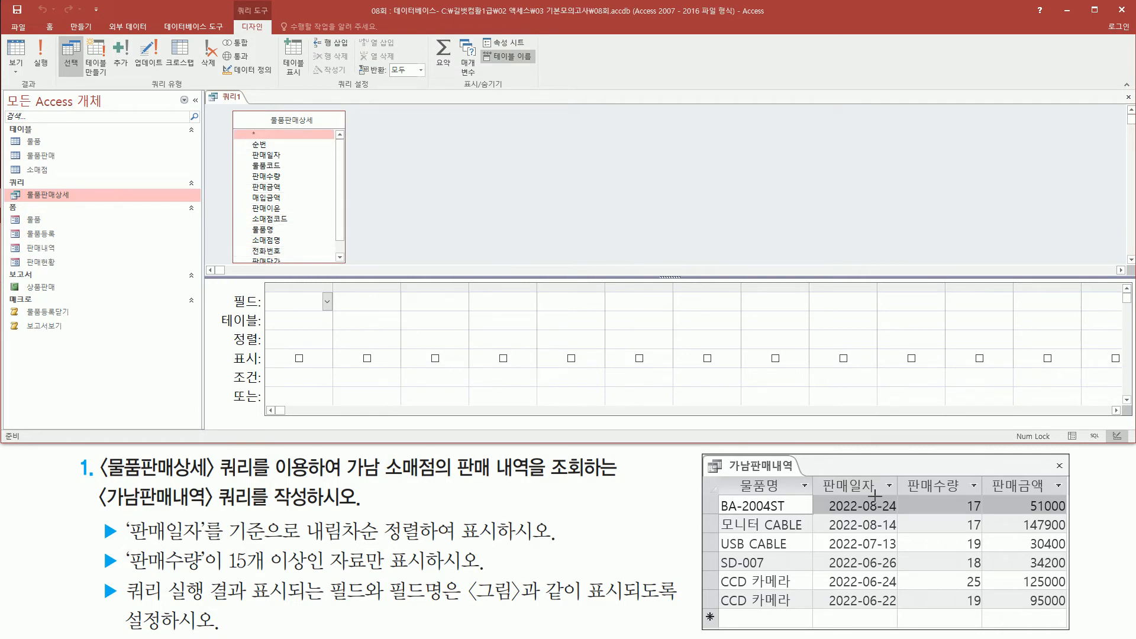
Step: Add the 물품명 and 판매일자 fields to the first two columns of the design grid
drag(727, 473, 790, 506)
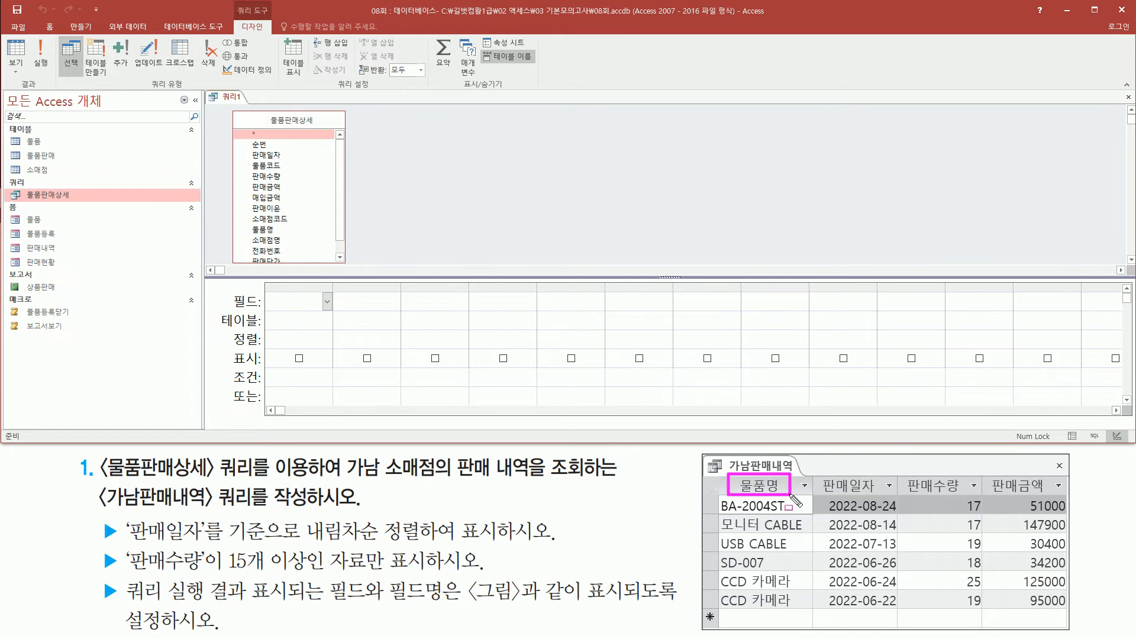
click(268, 231)
double_click(267, 230)
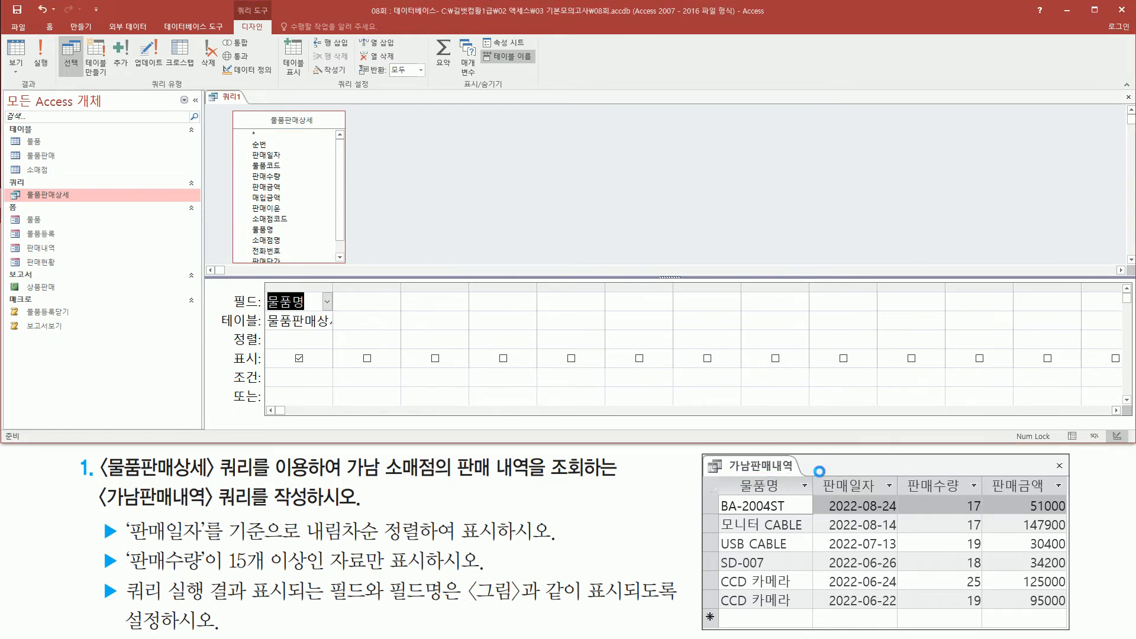
mouse_move(817, 473)
mouse_down()
mouse_move(835, 493)
mouse_move(896, 497)
mouse_up()
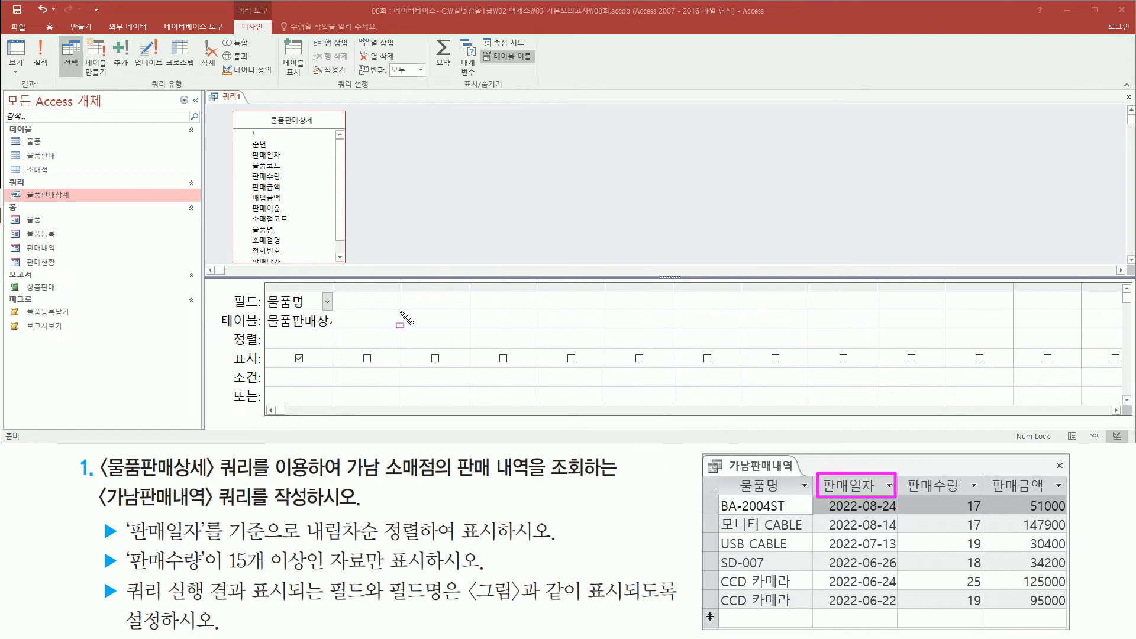
key(Escape)
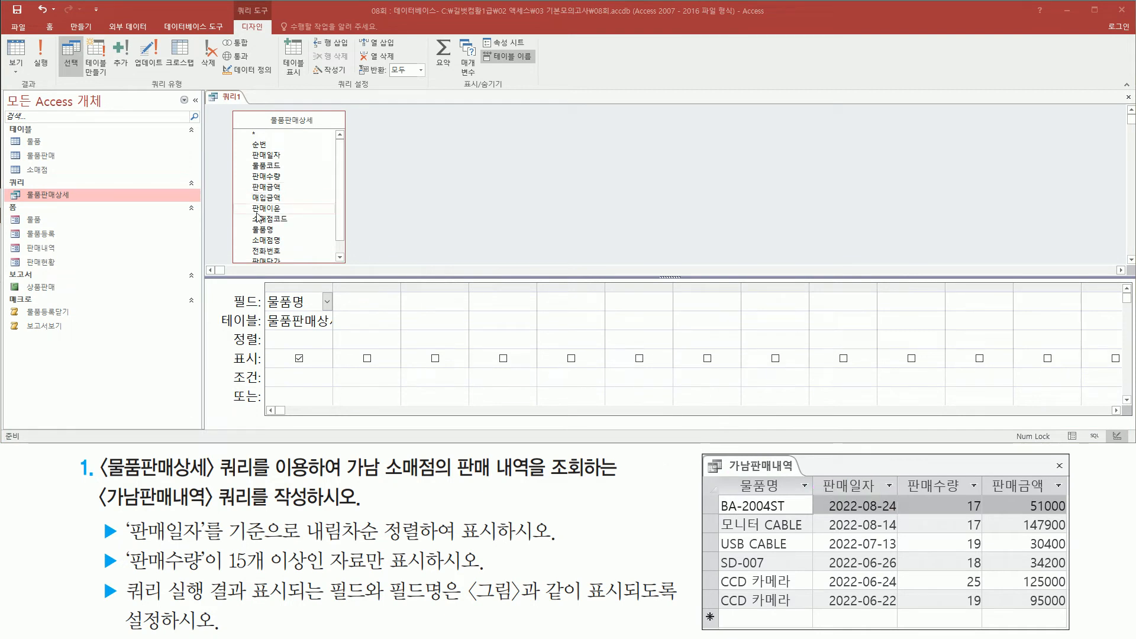
click(269, 157)
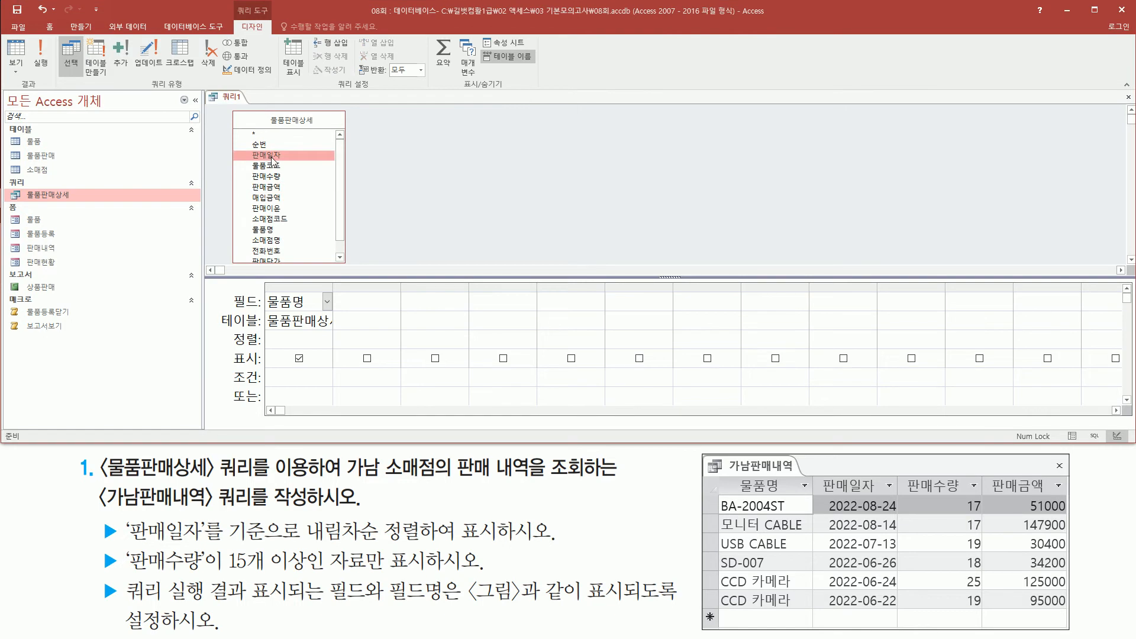
double_click(272, 159)
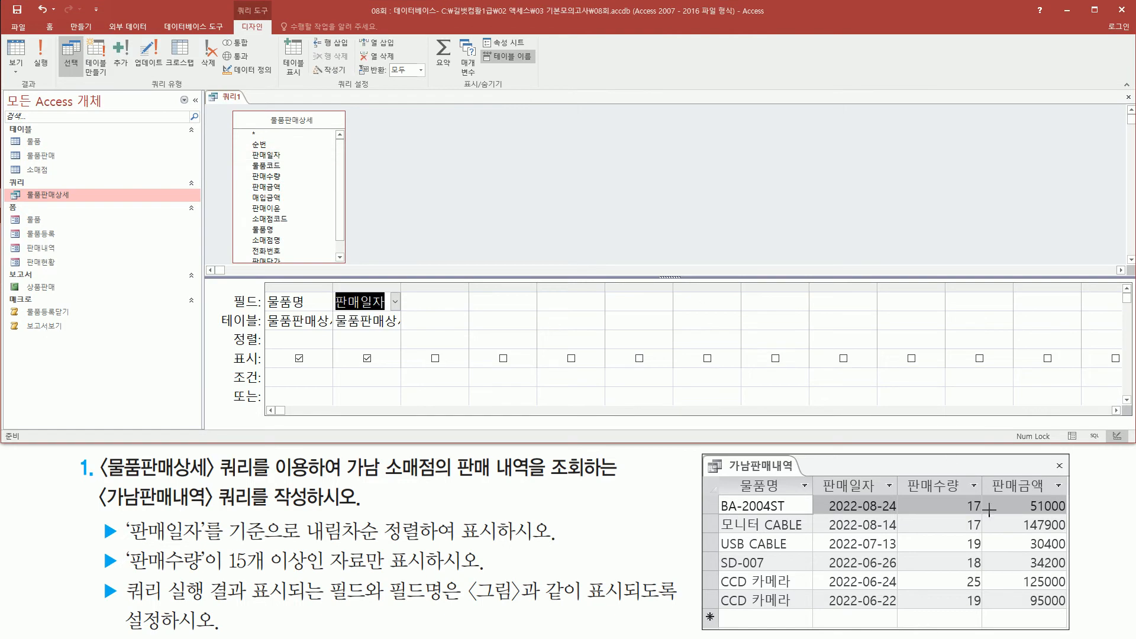
Step: Add the 판매수량 and 판매금액 fields to the third and fourth columns of the design grid
mouse_move(904, 472)
mouse_down()
mouse_move(981, 500)
mouse_move(1061, 499)
mouse_up()
key(Escape)
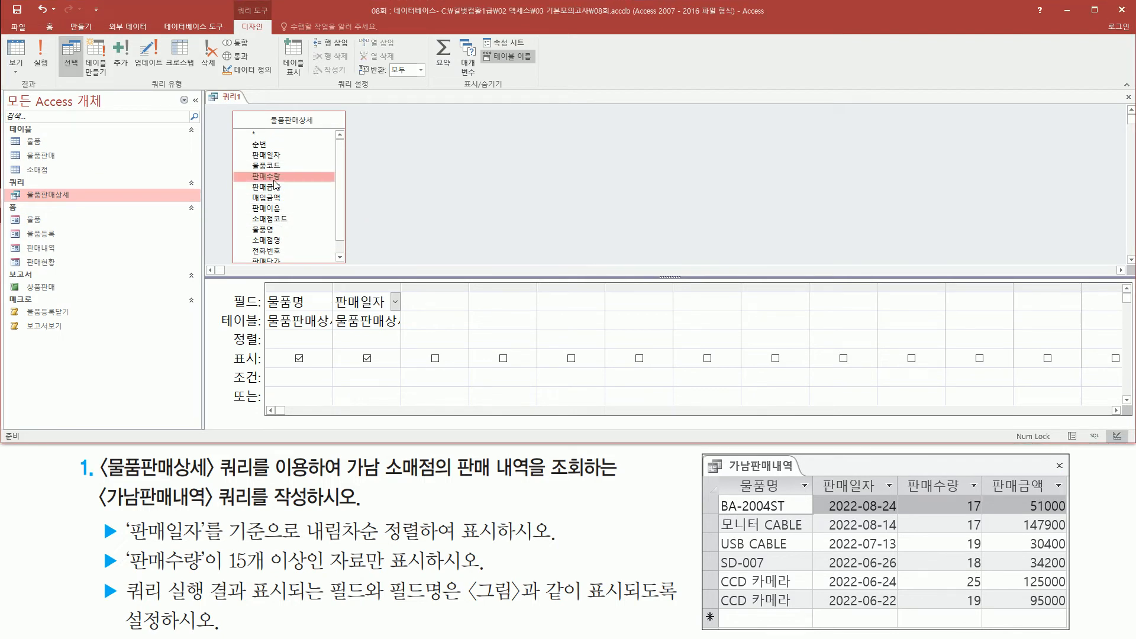
double_click(274, 177)
click(281, 188)
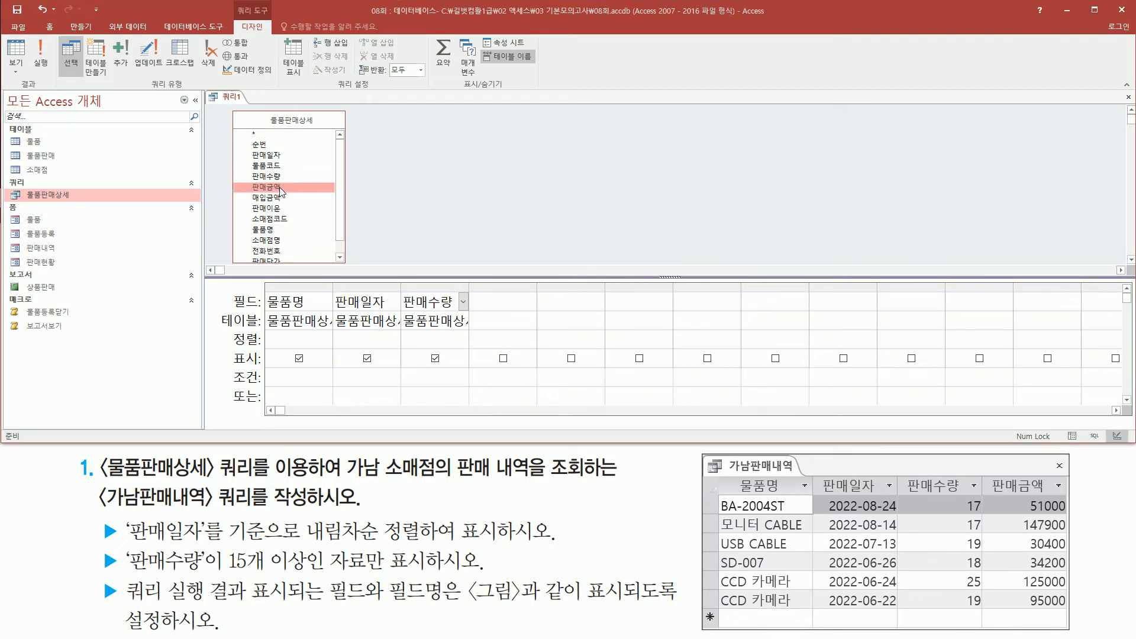
double_click(279, 187)
mouse_move(258, 287)
mouse_down()
mouse_move(550, 332)
mouse_move(547, 348)
mouse_move(540, 334)
mouse_up()
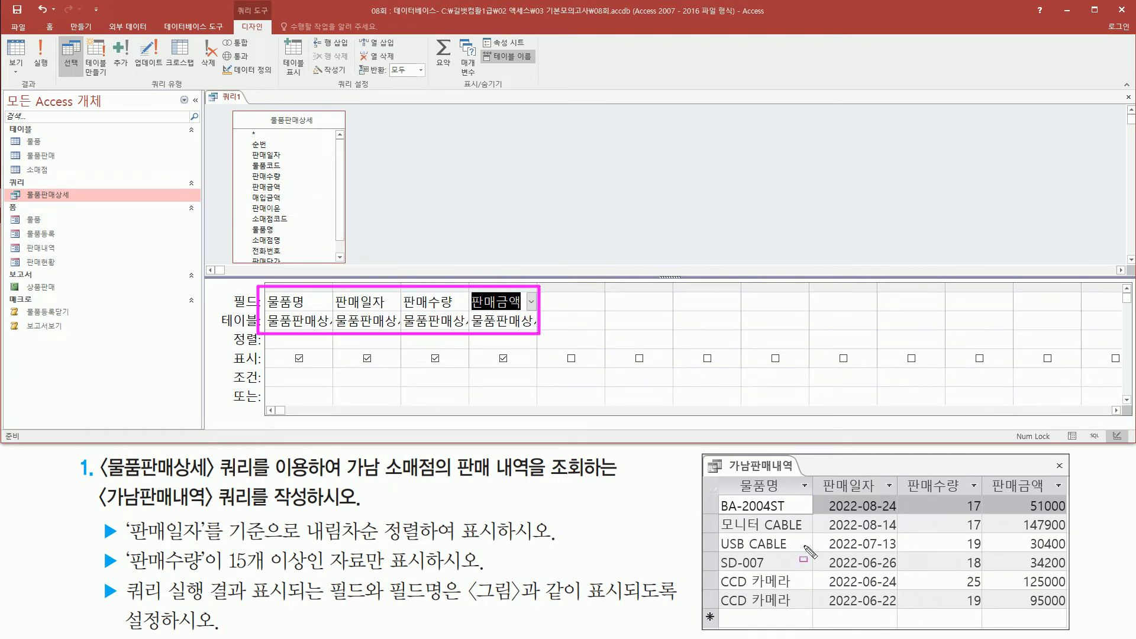
drag(719, 475, 1068, 501)
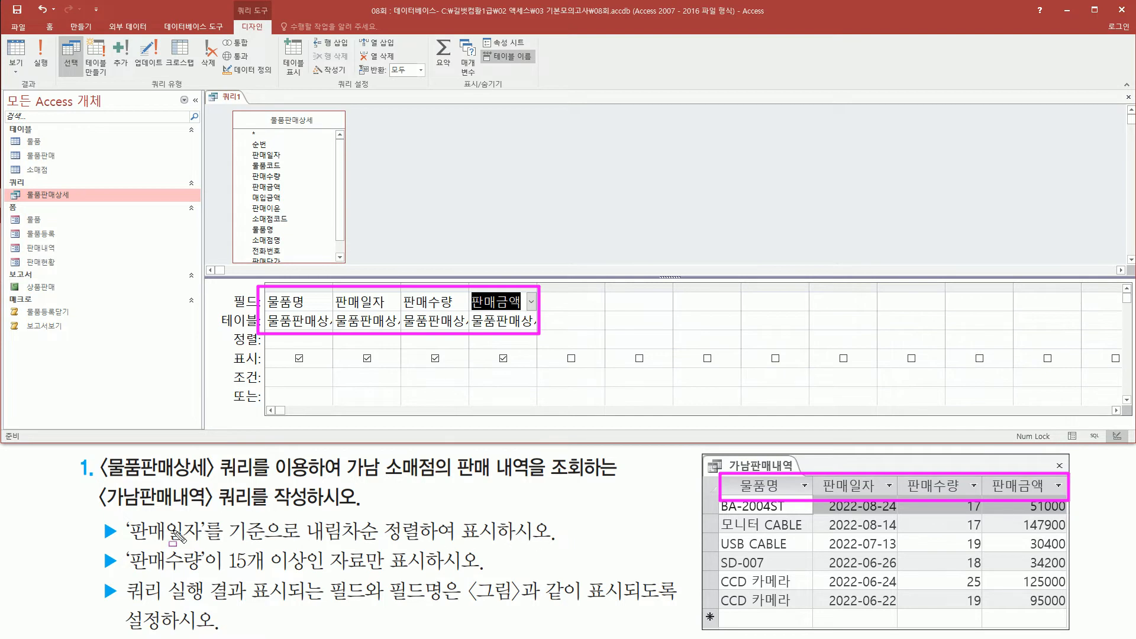
Step: Set the sort order of the 판매일자 field to descending (내림차순)
drag(124, 544, 555, 548)
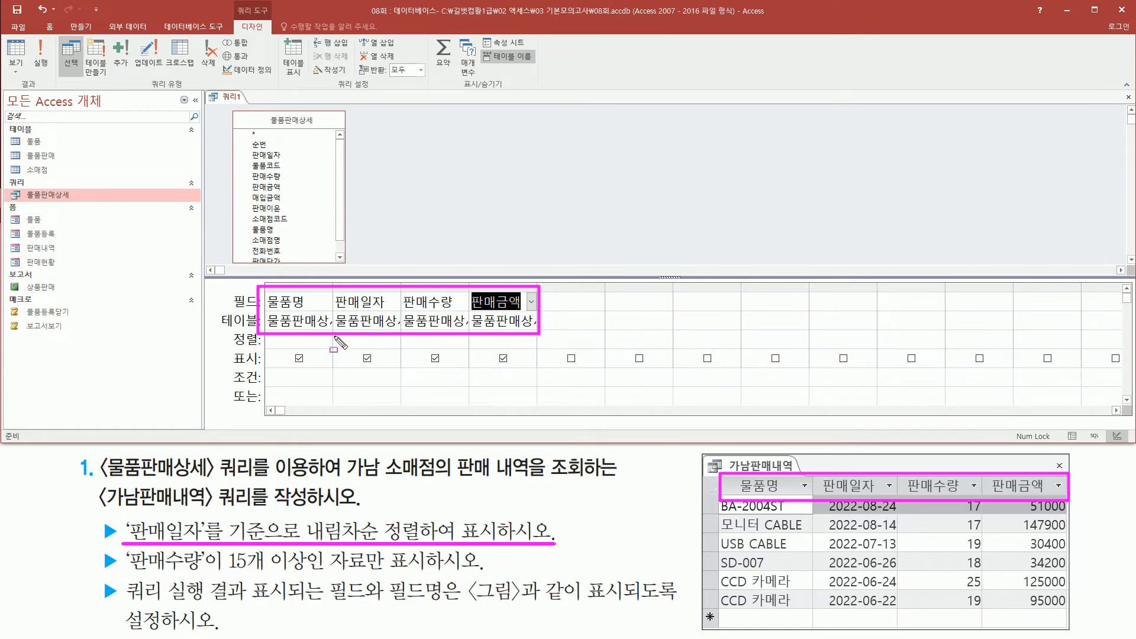
drag(334, 336, 397, 346)
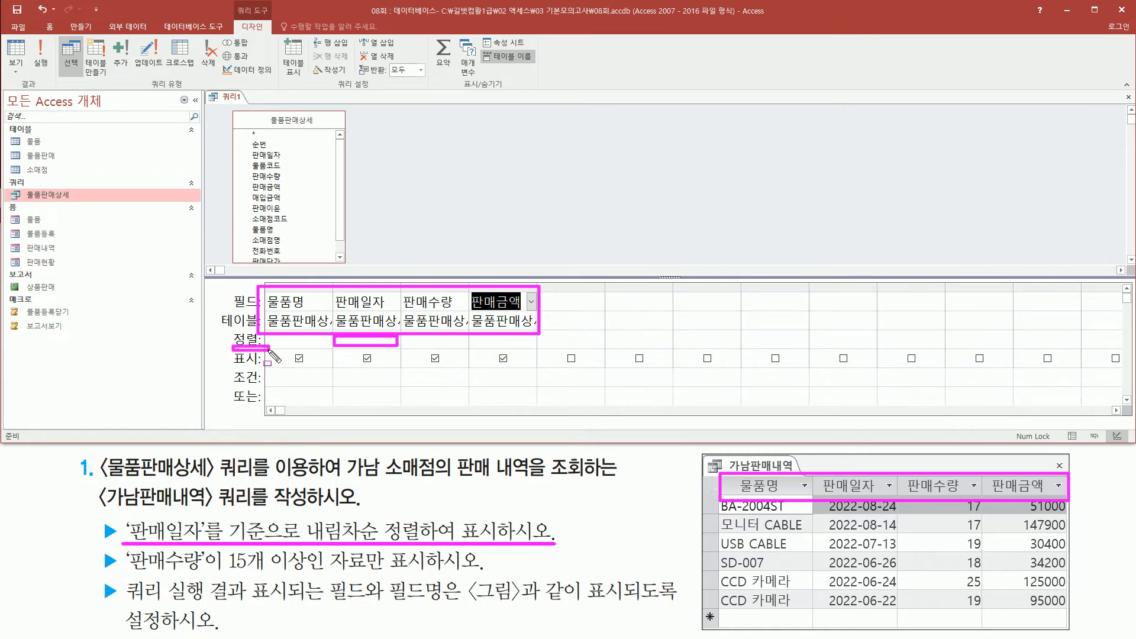
key(Escape)
click(392, 338)
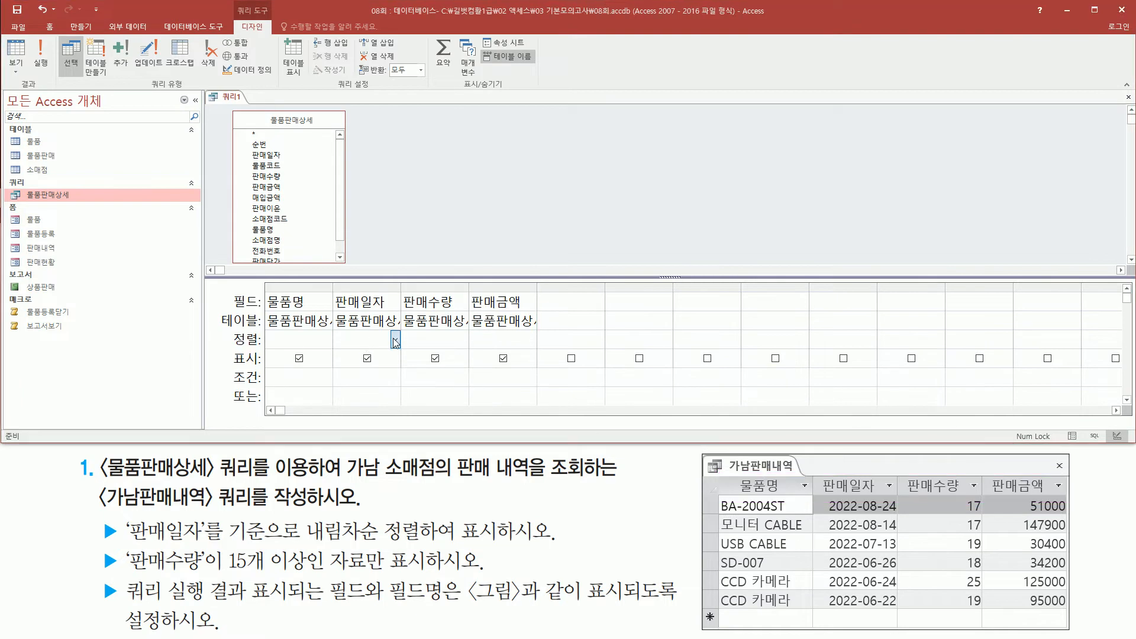
click(395, 340)
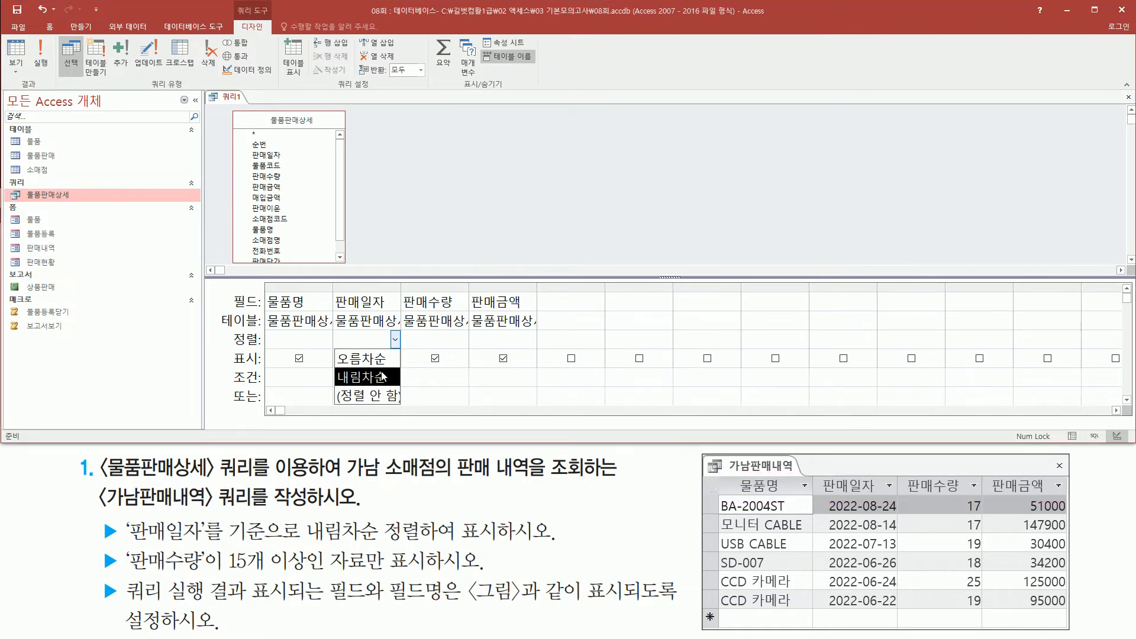
click(383, 376)
Step: Set the criterion >=15 for the 판매수량 field
drag(120, 565, 439, 572)
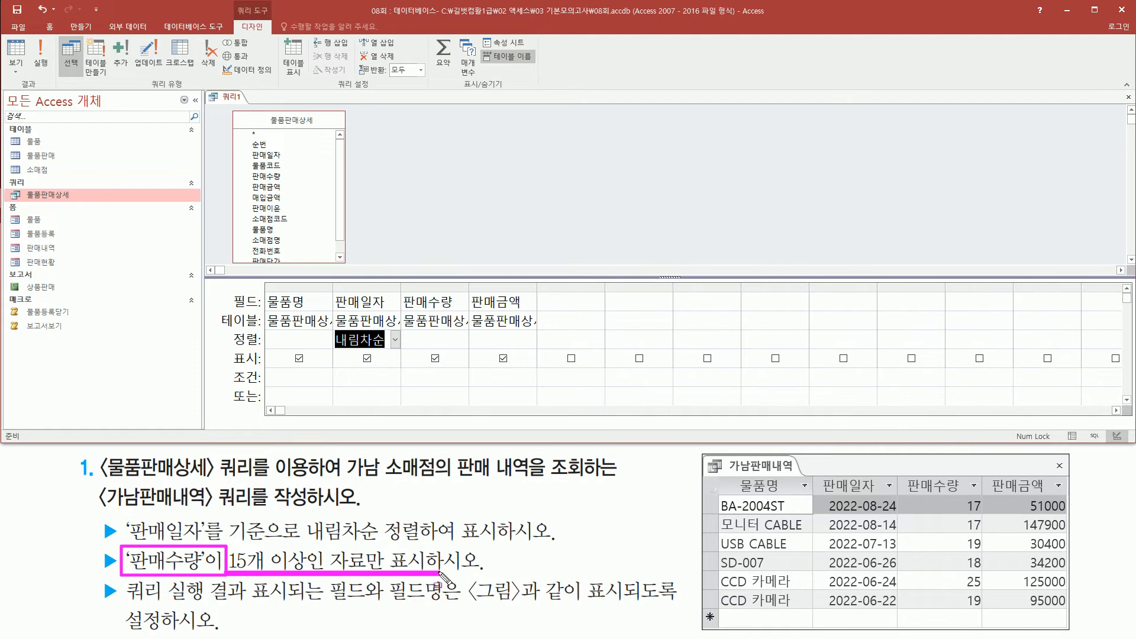
drag(401, 290, 466, 314)
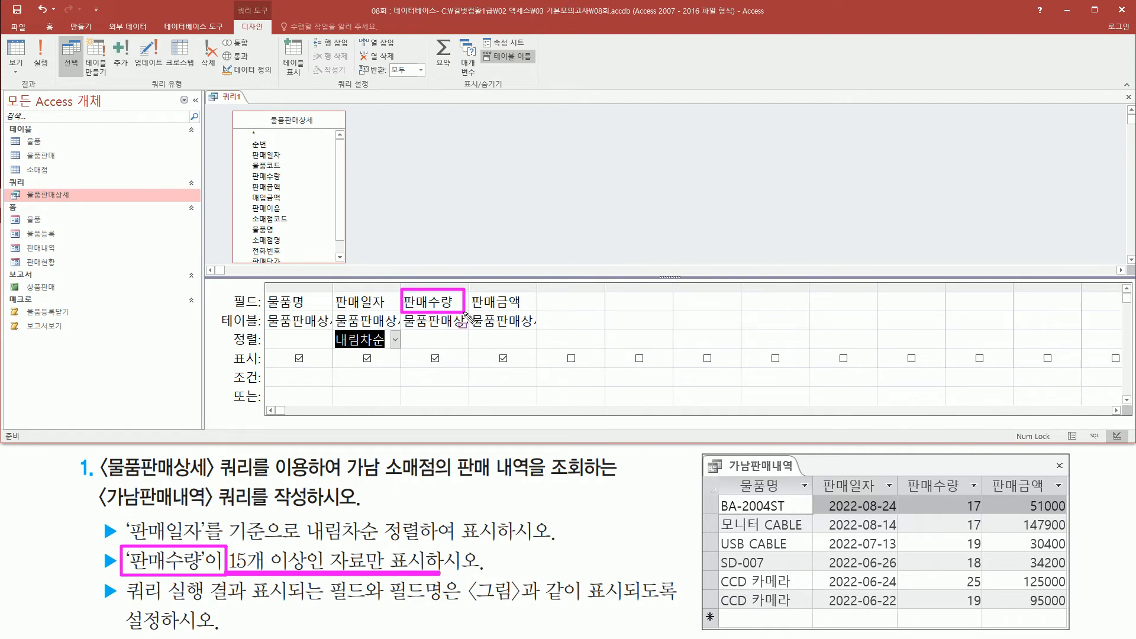
drag(234, 368, 262, 392)
drag(401, 368, 440, 388)
key(Escape)
click(444, 378)
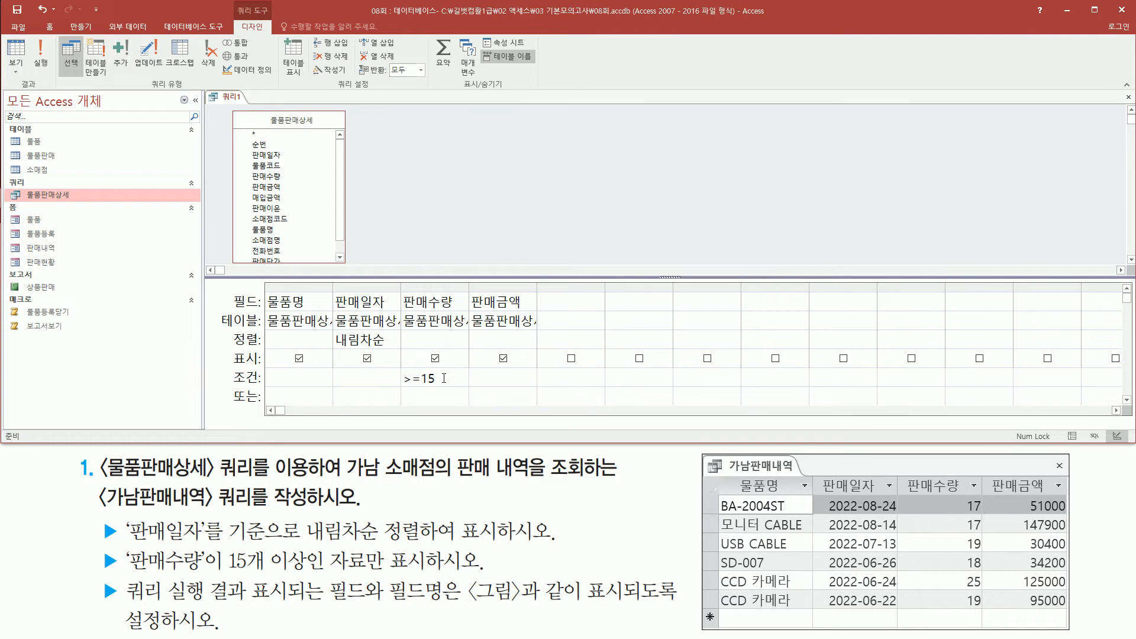
key(ctrl+2)
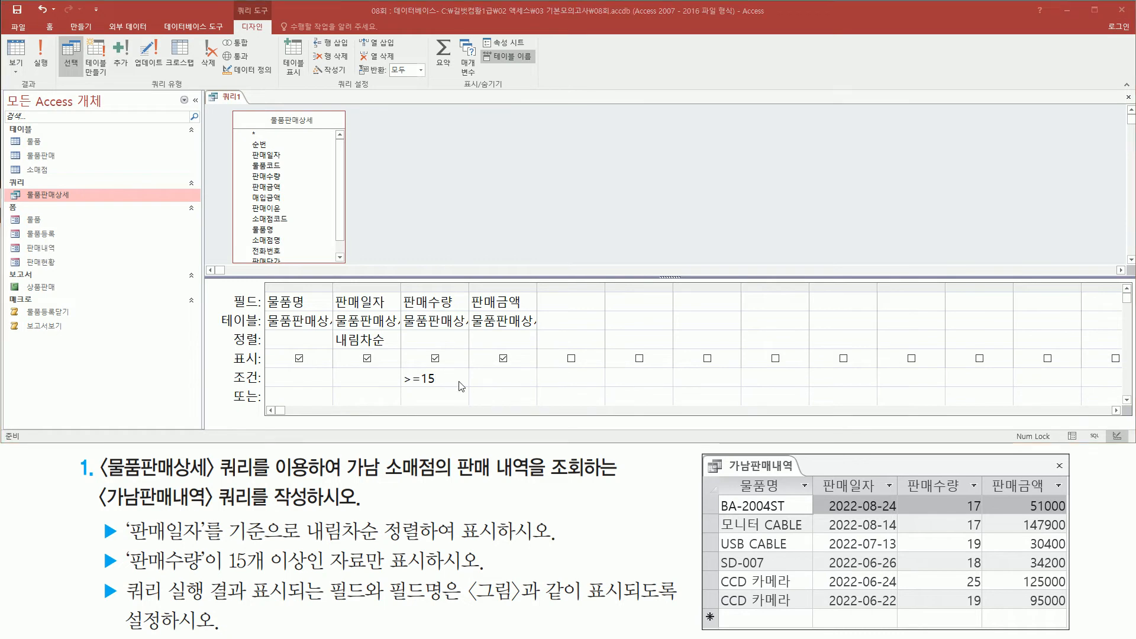
drag(341, 481, 590, 482)
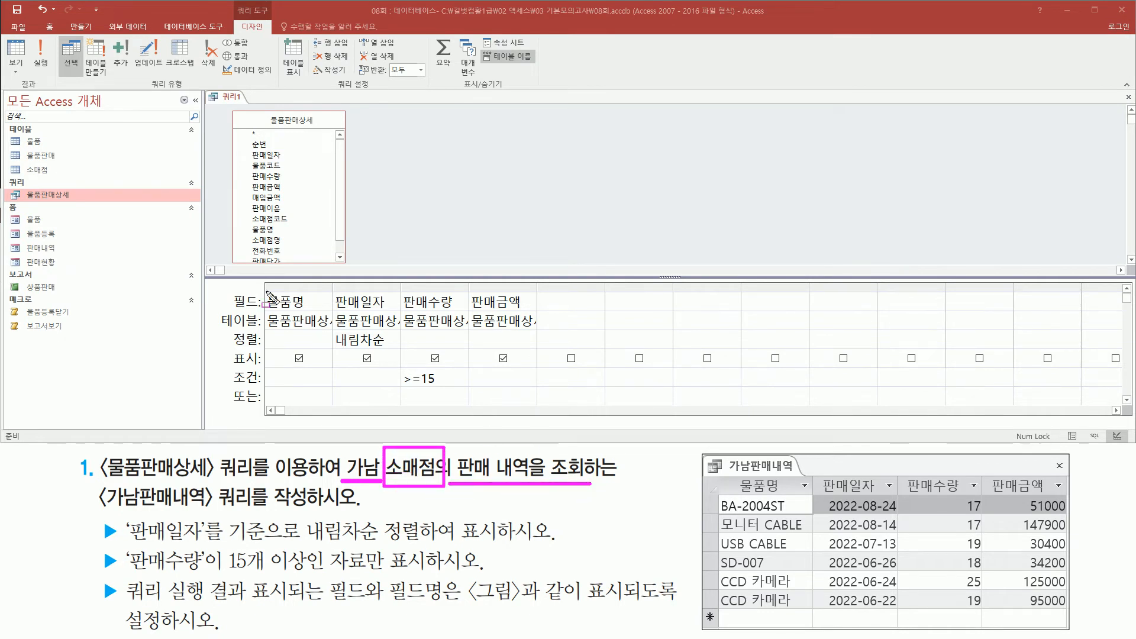
Step: Add the 소매점명 field to the fifth column of the query design grid
drag(263, 289, 539, 388)
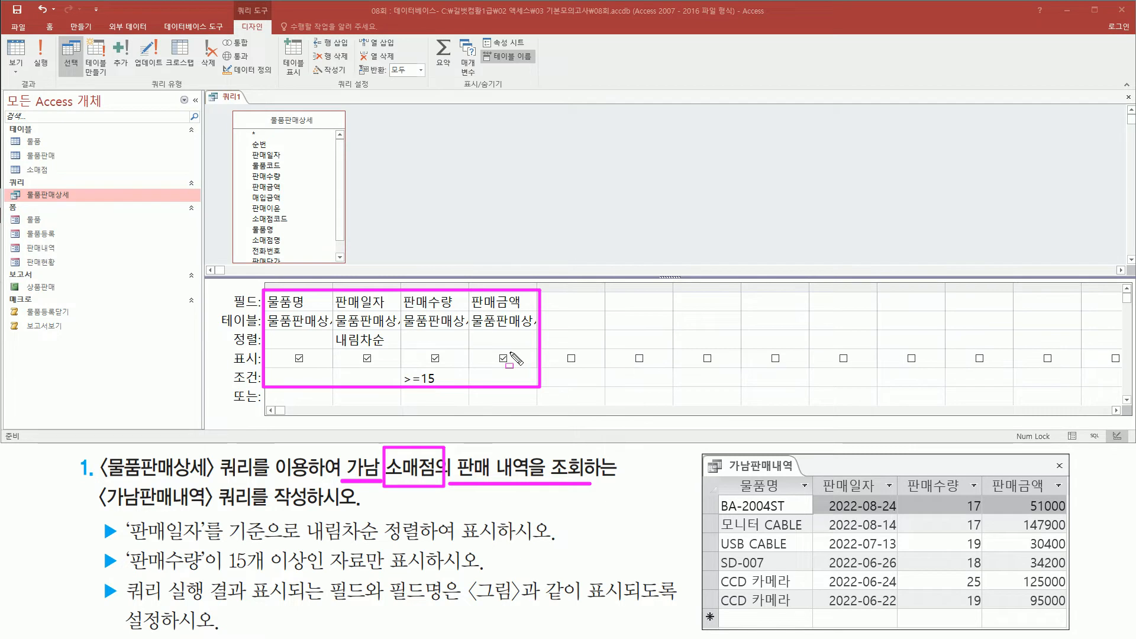
key(Escape)
drag(537, 288, 619, 397)
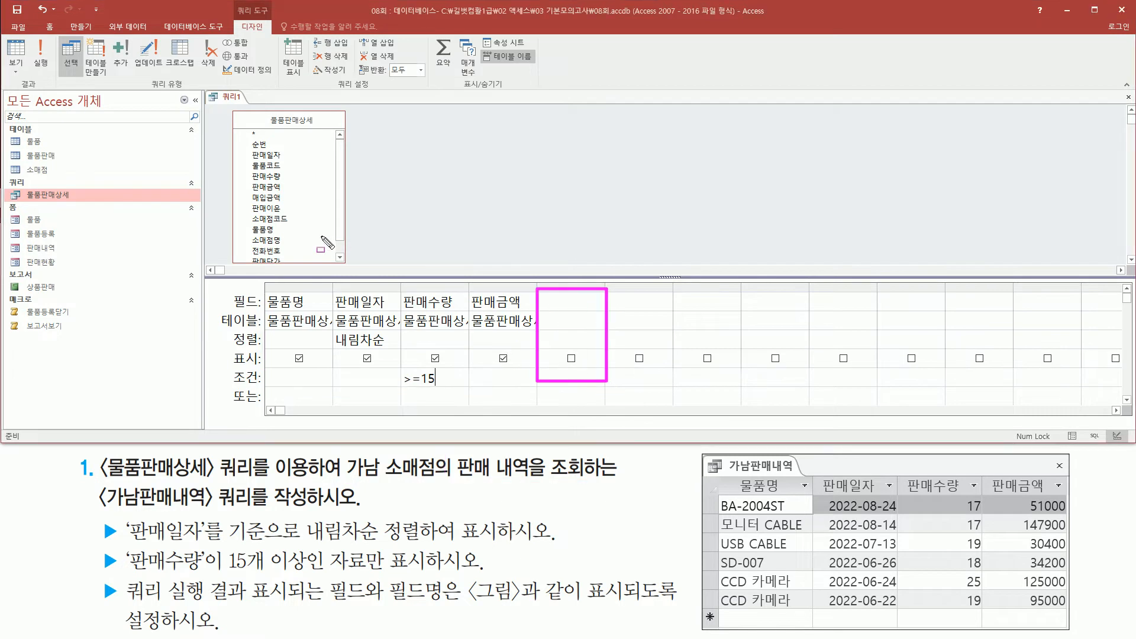
key(Escape)
click(276, 240)
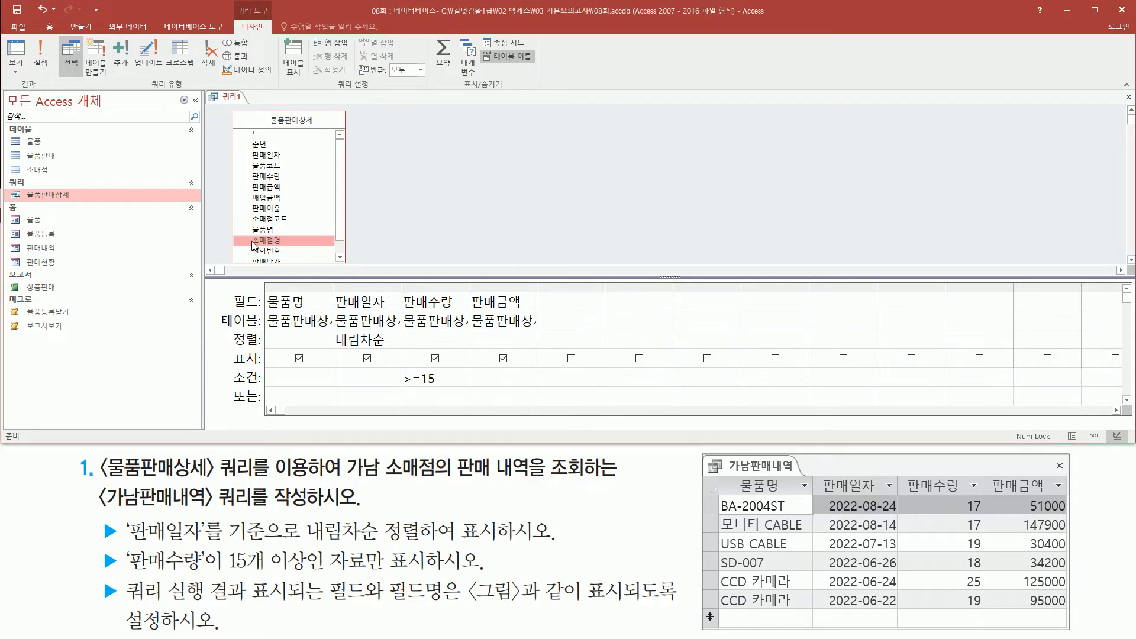
double_click(266, 242)
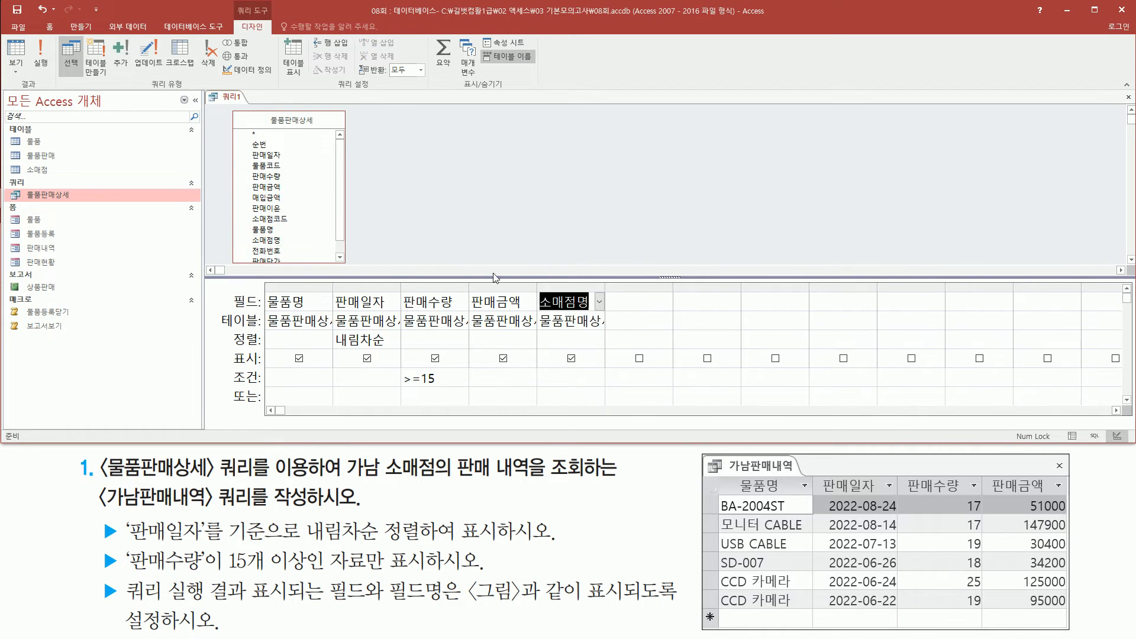
drag(534, 289, 617, 336)
key(Escape)
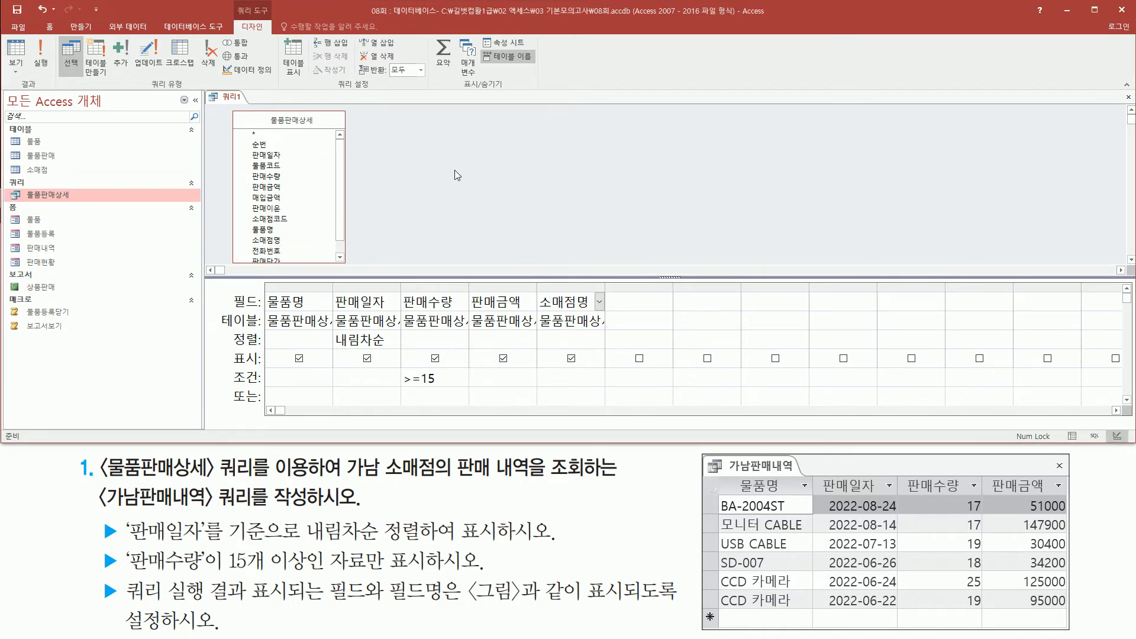
Step: Run the query and examine the 소매점명 values for records of the 가남 store
click(40, 54)
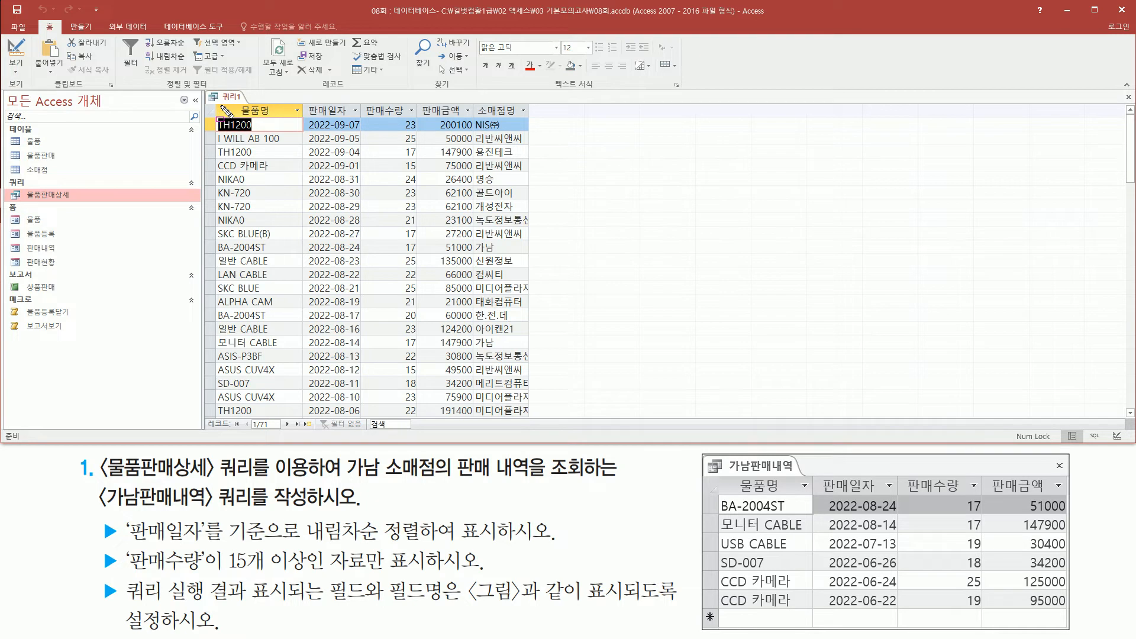
mouse_move(217, 100)
mouse_down()
mouse_move(507, 330)
mouse_move(468, 417)
mouse_up()
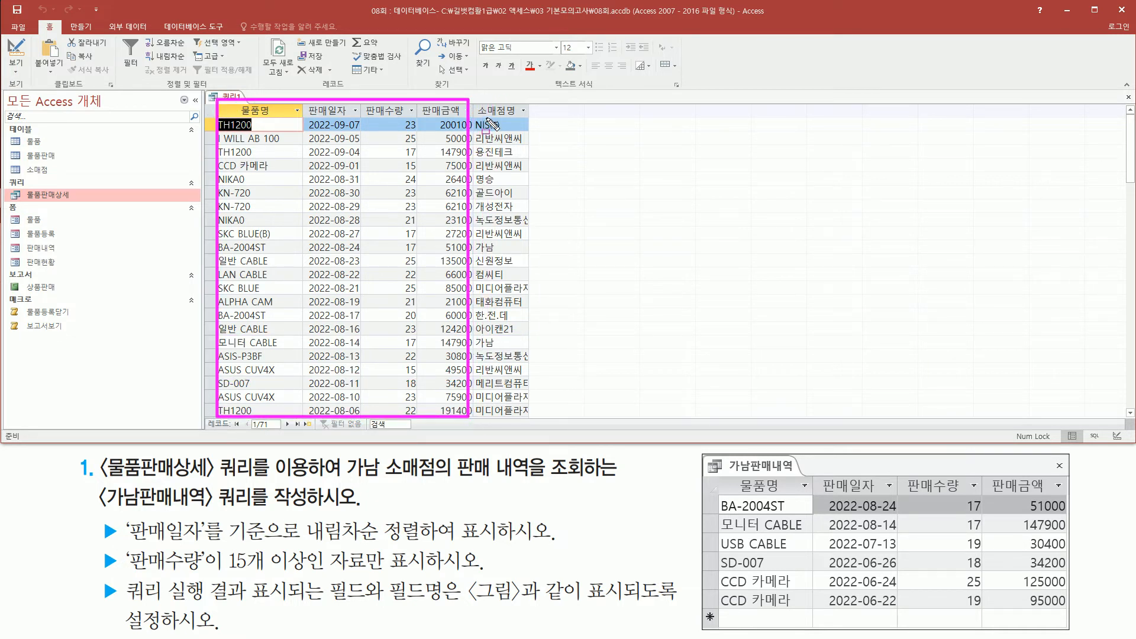
drag(473, 333, 515, 354)
drag(474, 243, 514, 264)
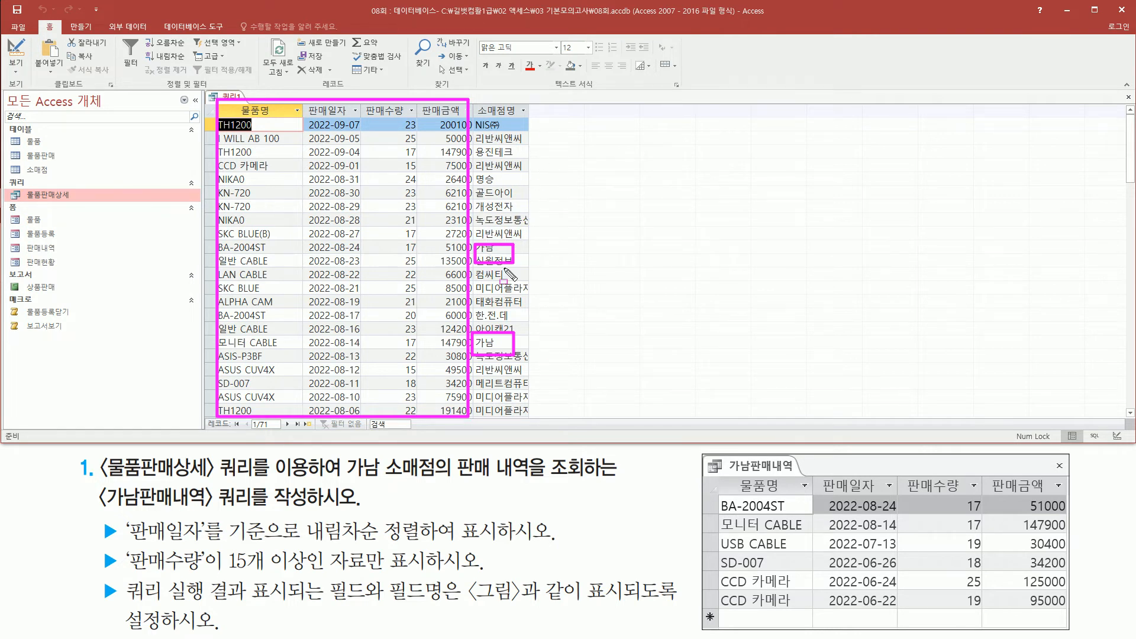
key(Escape)
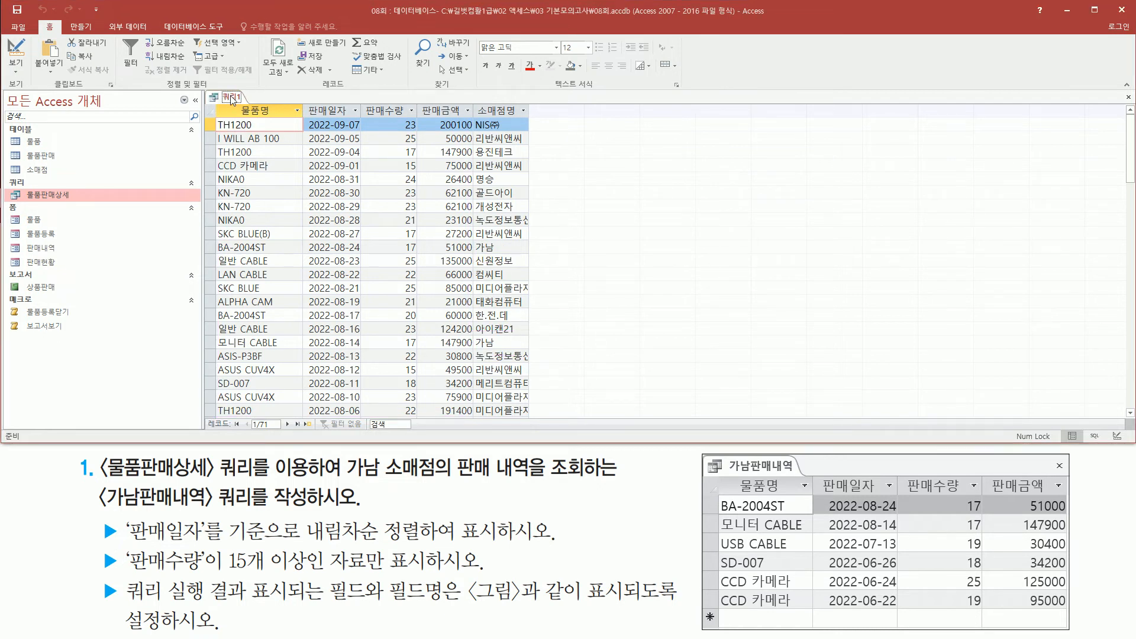
Step: Return to the query design and set the criterion "가남" for the 소매점명 field
right_click(230, 99)
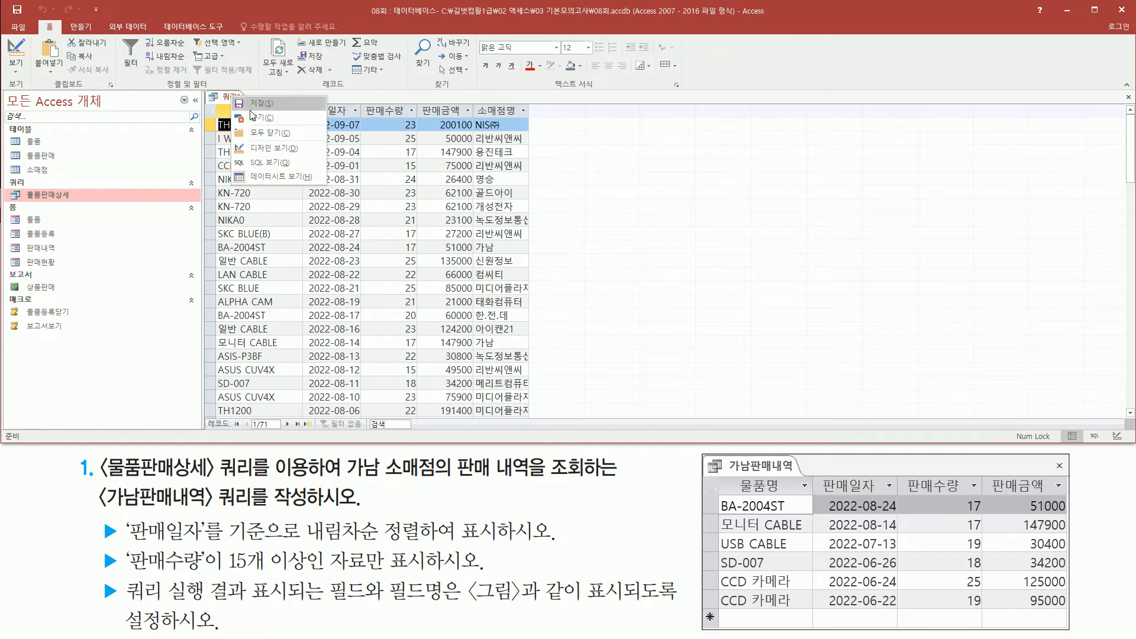
click(276, 151)
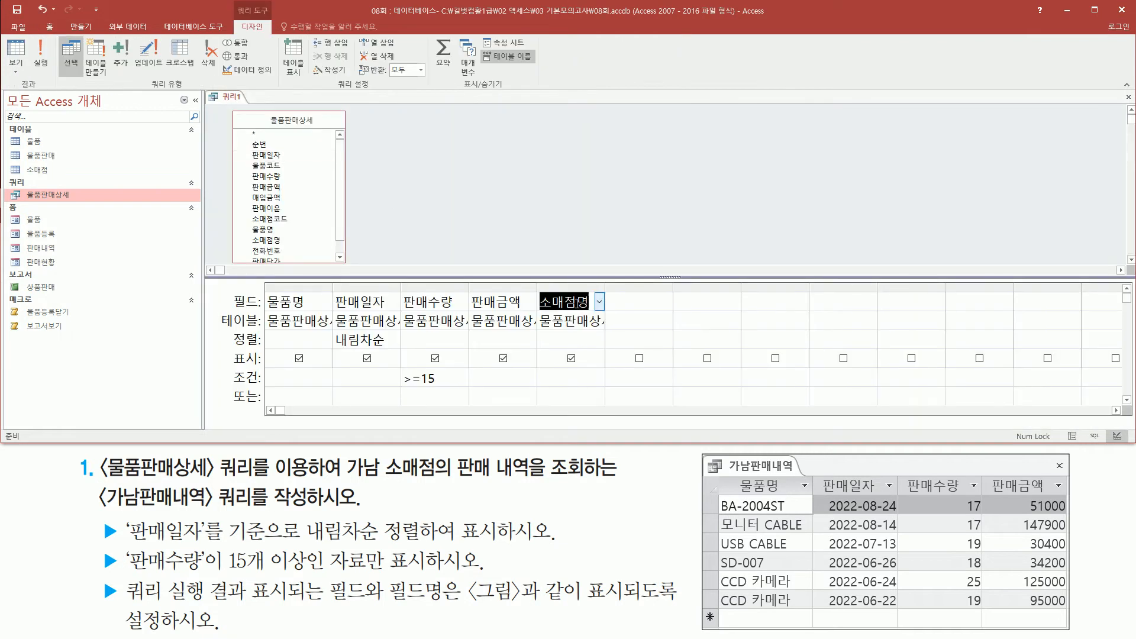
click(576, 377)
text("가남)
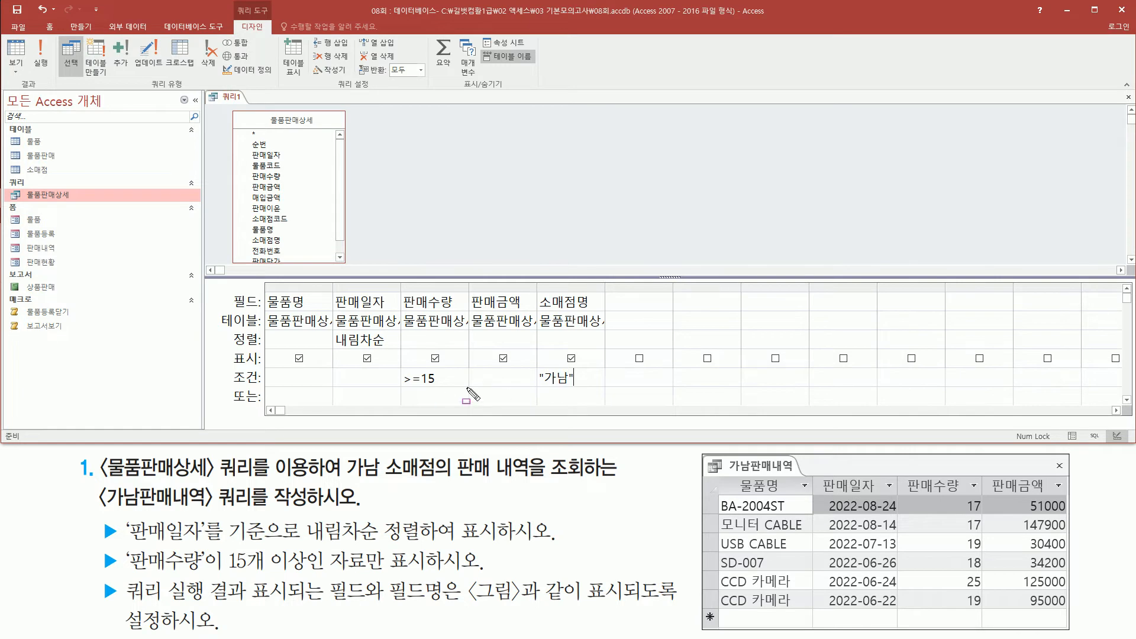
drag(537, 370, 586, 386)
key(Escape)
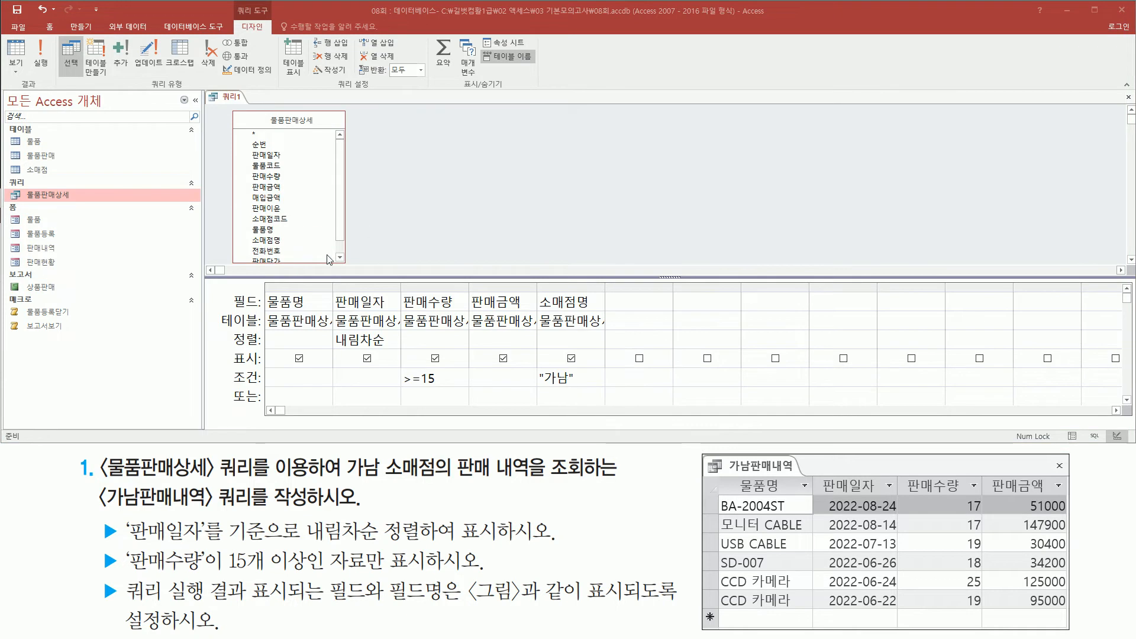
Step: Run the query and check the 소매점명 column against the required output fields
drag(30, 36, 54, 83)
key(Escape)
click(41, 58)
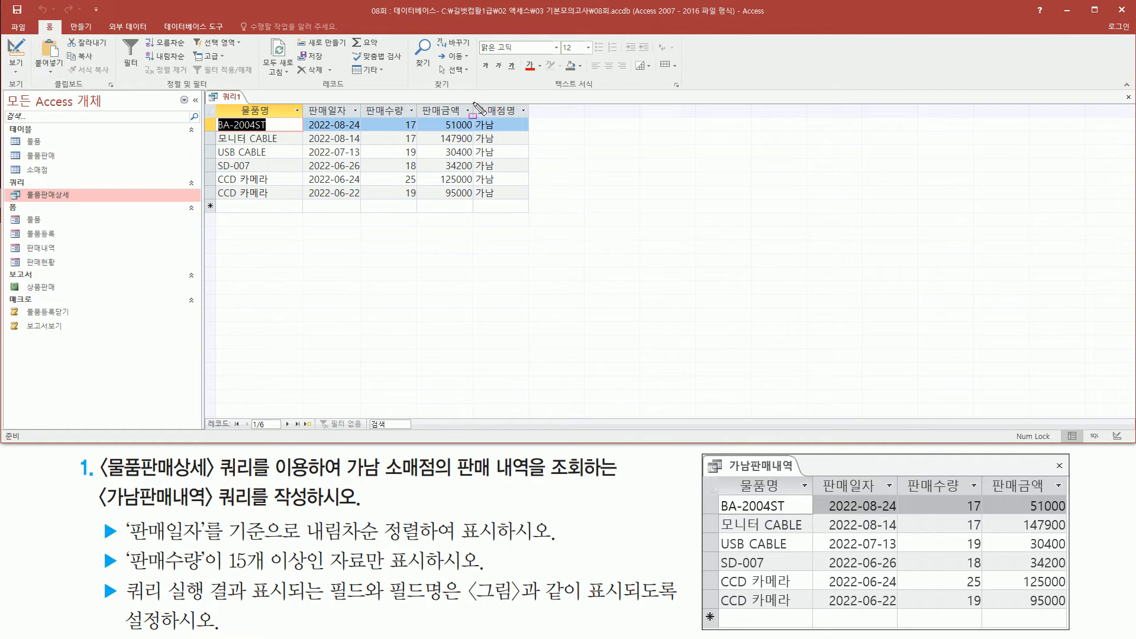
drag(474, 103, 535, 205)
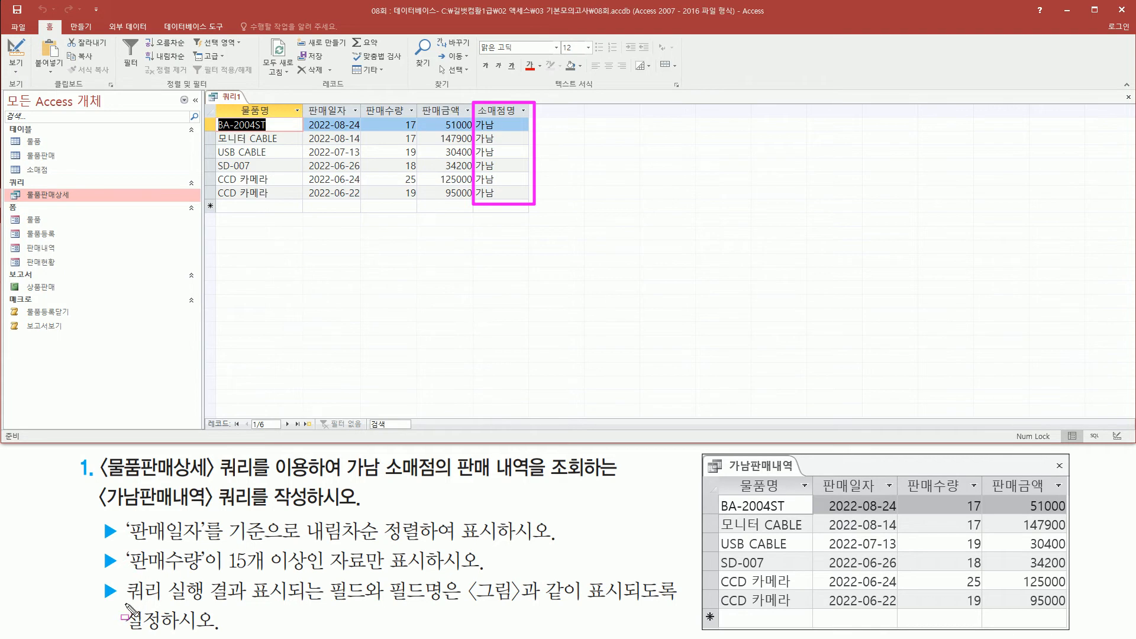
drag(128, 604, 678, 605)
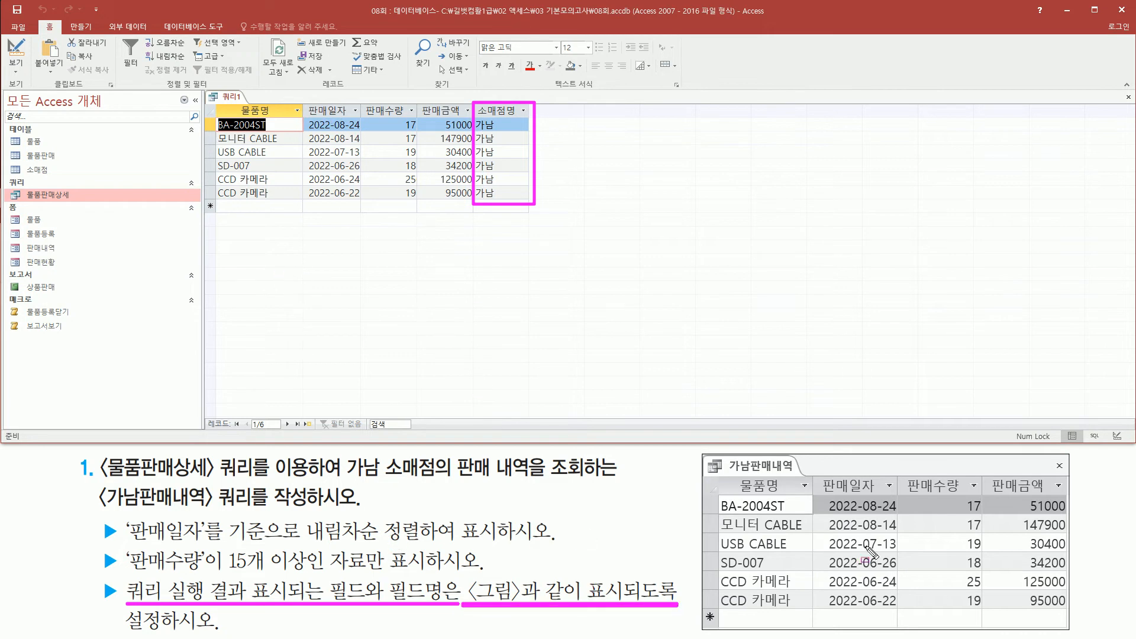
key(e)
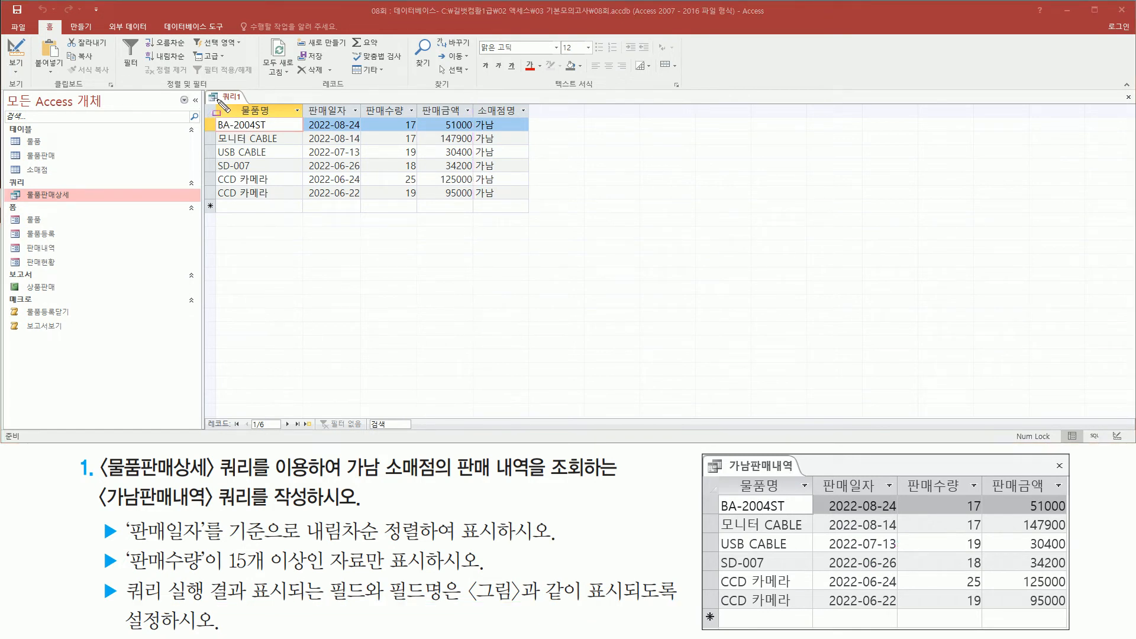
Step: Compare the result's field names and 물품명 values with the reference figure
mouse_move(217, 101)
mouse_down()
mouse_move(303, 121)
mouse_move(474, 121)
mouse_up()
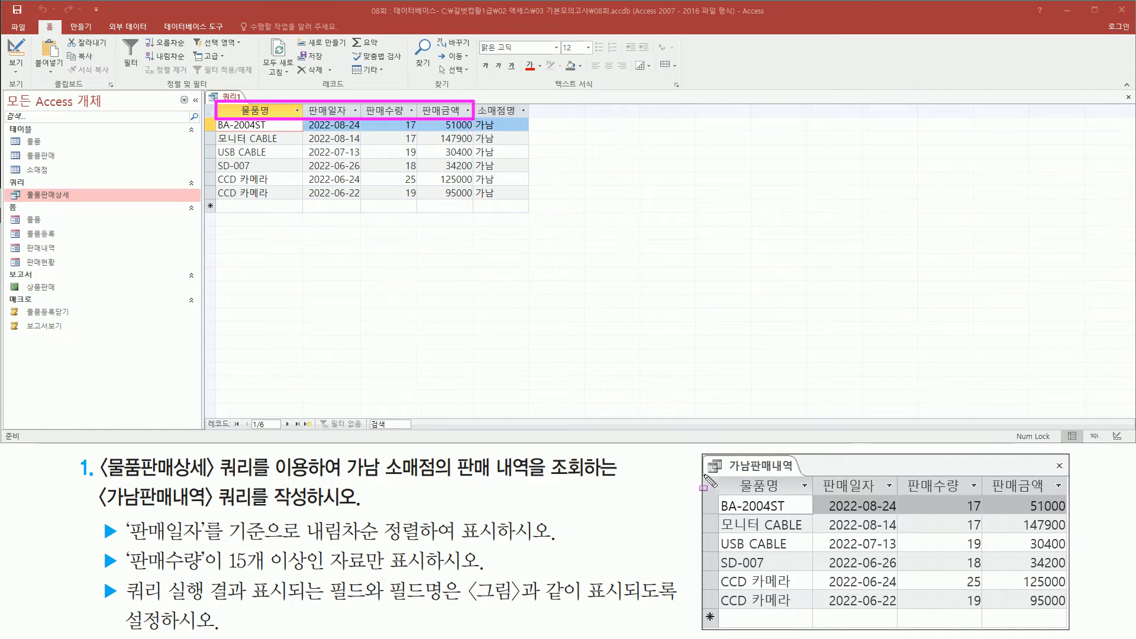
drag(719, 476, 1071, 500)
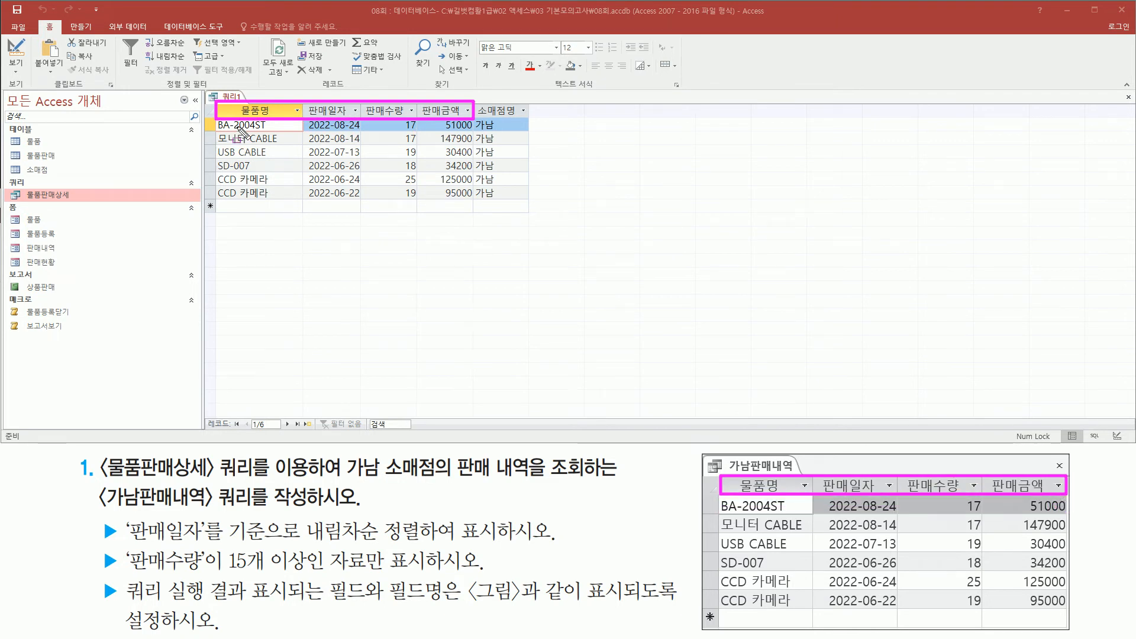
mouse_move(217, 117)
mouse_down()
mouse_move(283, 172)
mouse_move(288, 202)
mouse_up()
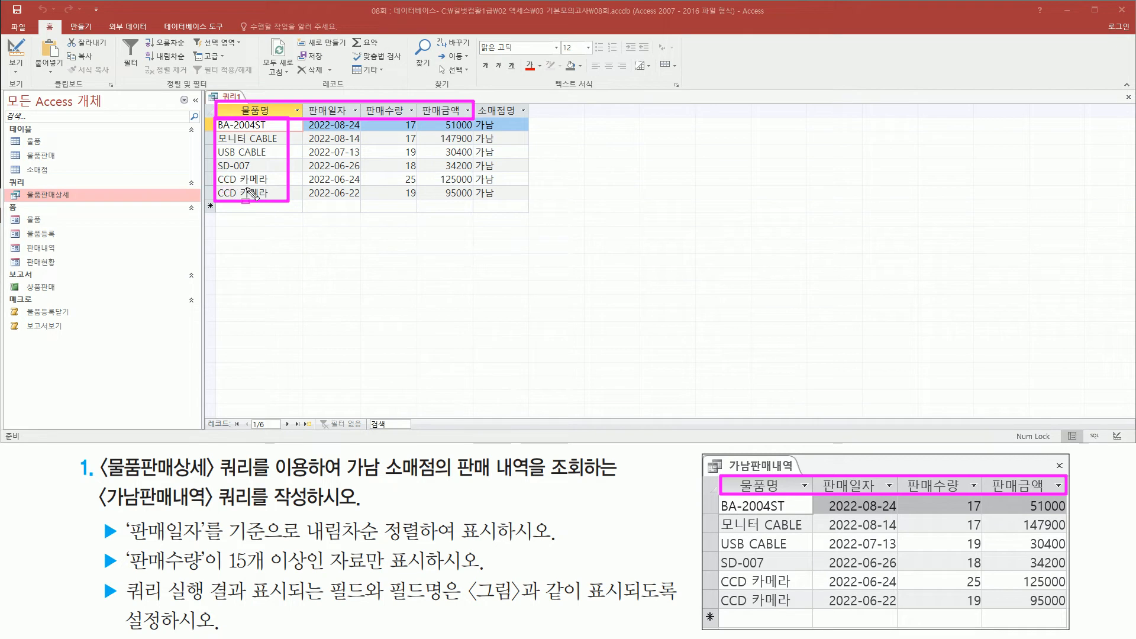
drag(721, 497, 804, 617)
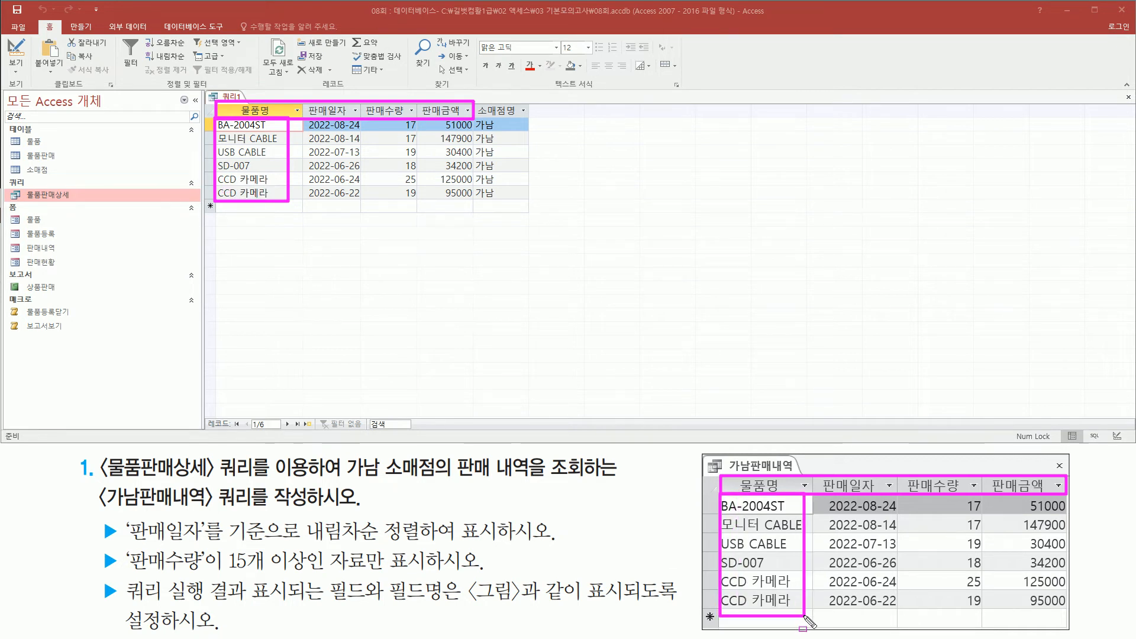
mouse_move(723, 517)
mouse_down()
mouse_move(747, 565)
mouse_move(806, 579)
mouse_move(799, 571)
mouse_up()
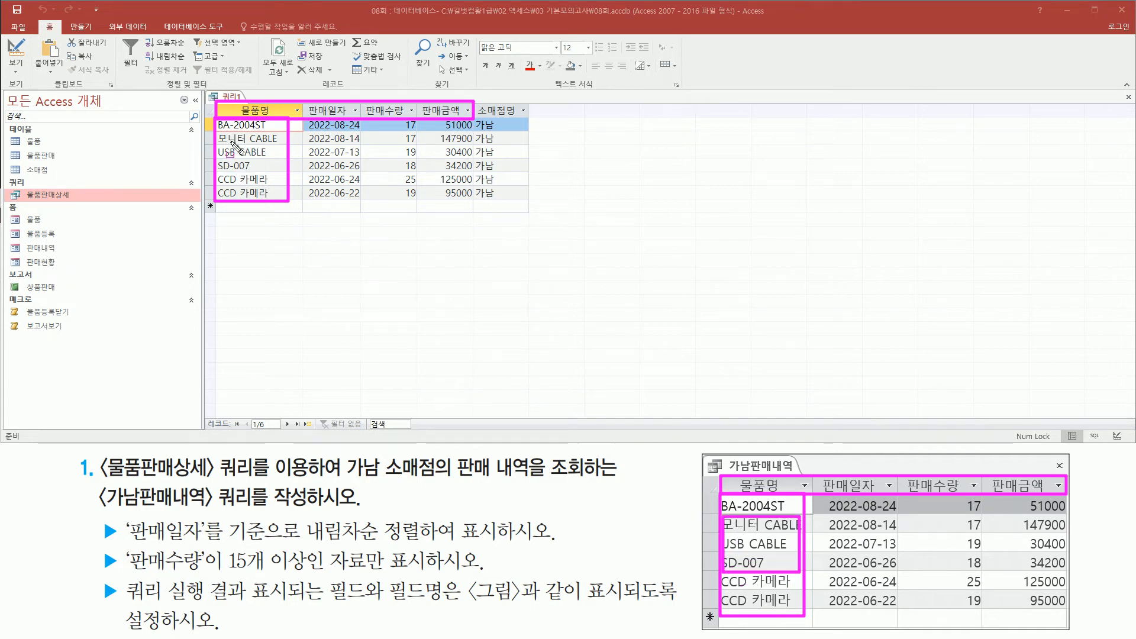
drag(226, 138, 285, 168)
key(Escape)
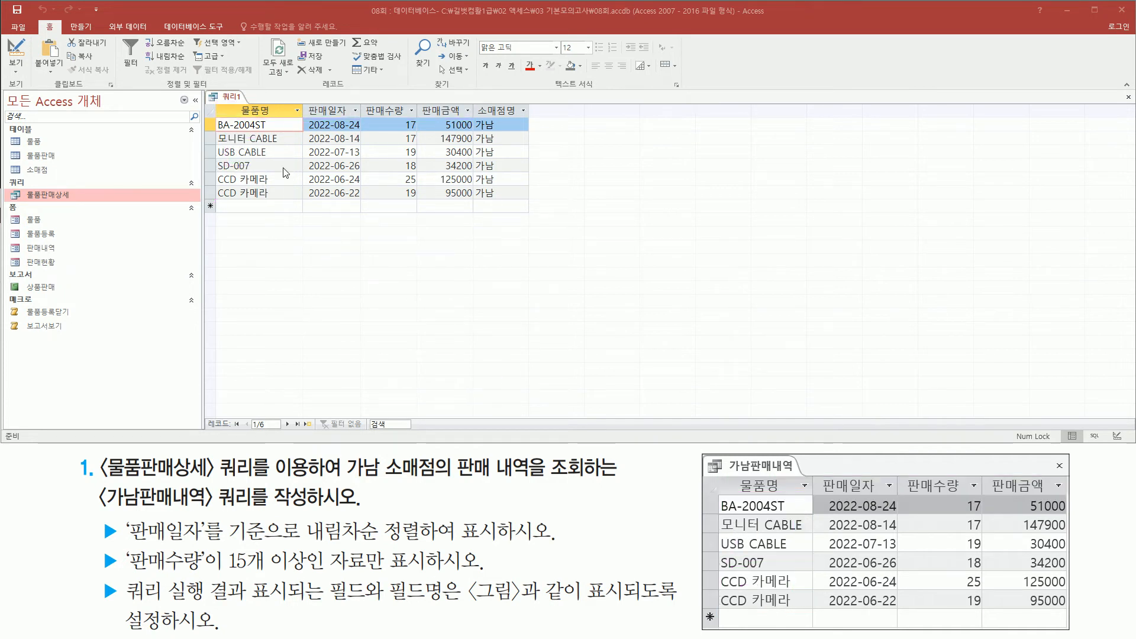
Step: Compare the 판매일자, 판매수량 and 판매금액 values with the reference figure and check for the extra 소매점명 column
drag(303, 117, 366, 206)
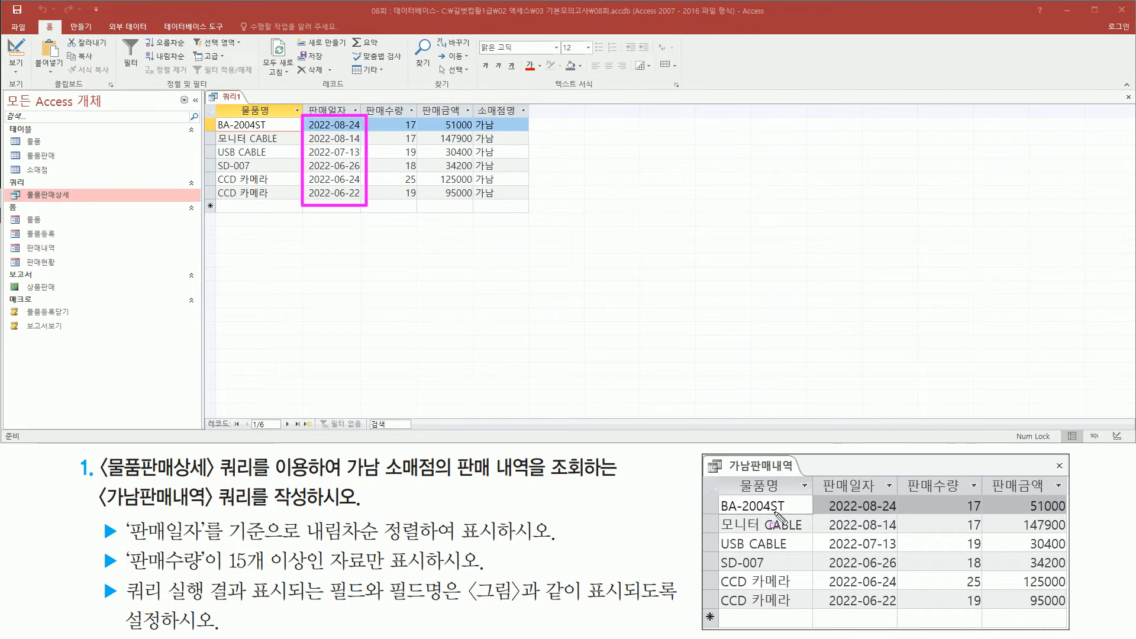
mouse_move(821, 491)
mouse_down()
mouse_move(836, 554)
mouse_move(900, 613)
mouse_up()
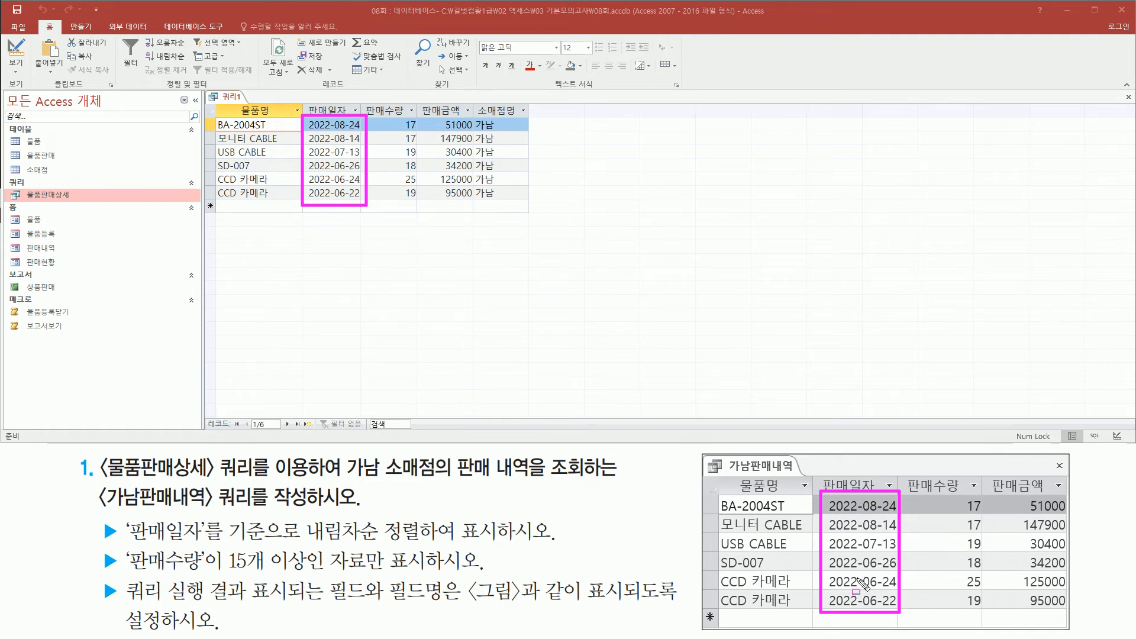
drag(389, 115, 427, 191)
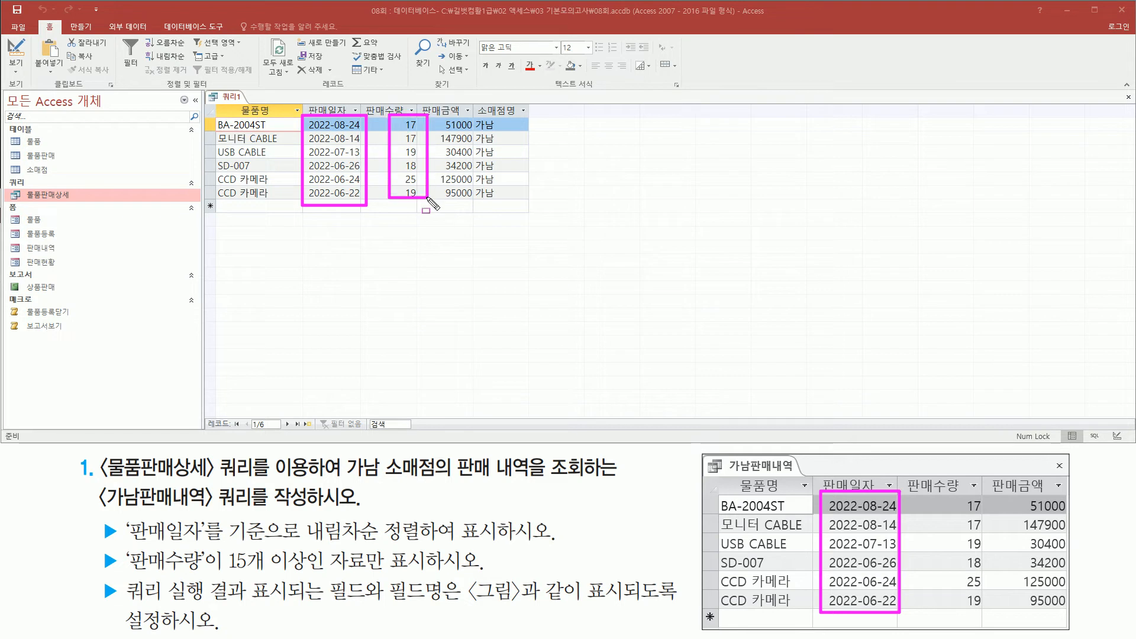
mouse_move(948, 492)
mouse_down()
mouse_move(950, 586)
mouse_move(992, 614)
mouse_up()
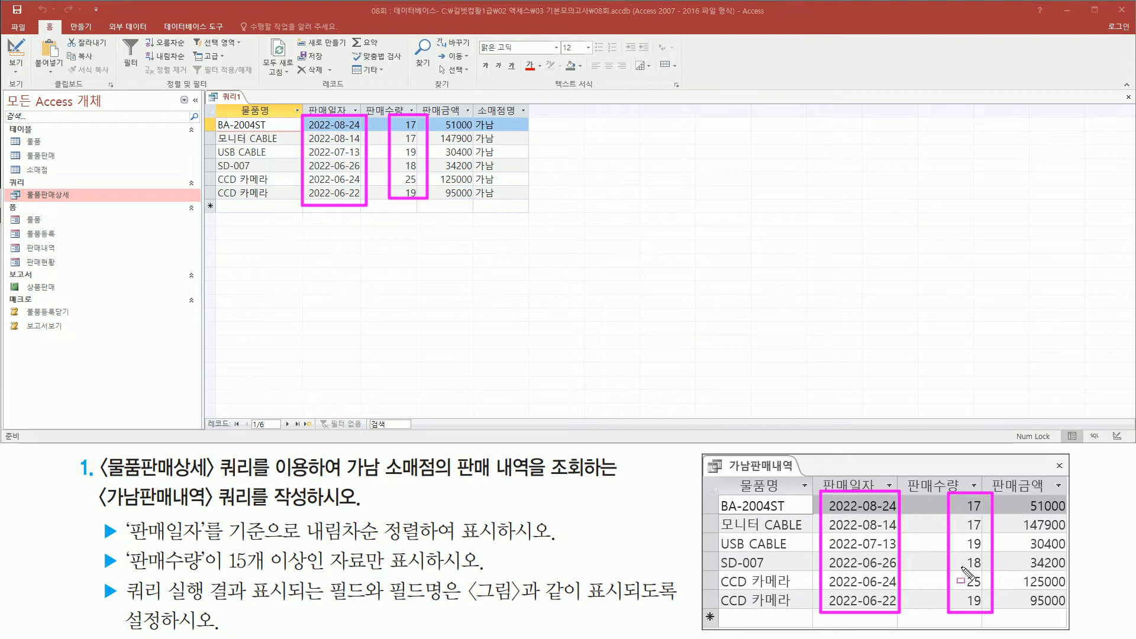
drag(1012, 492, 1074, 615)
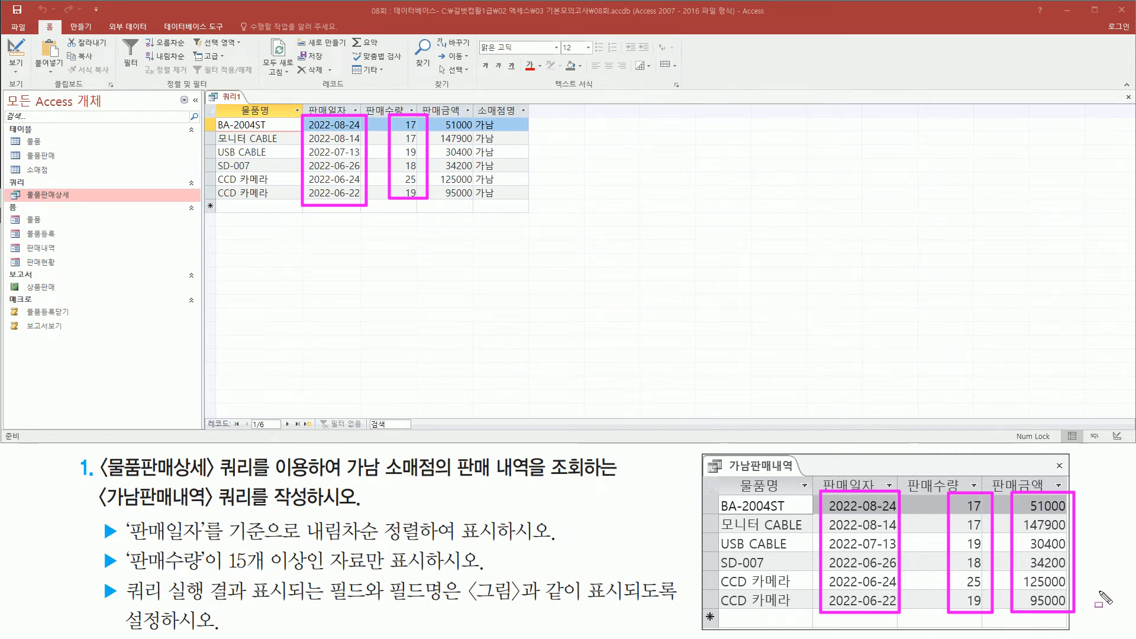
drag(438, 117, 478, 201)
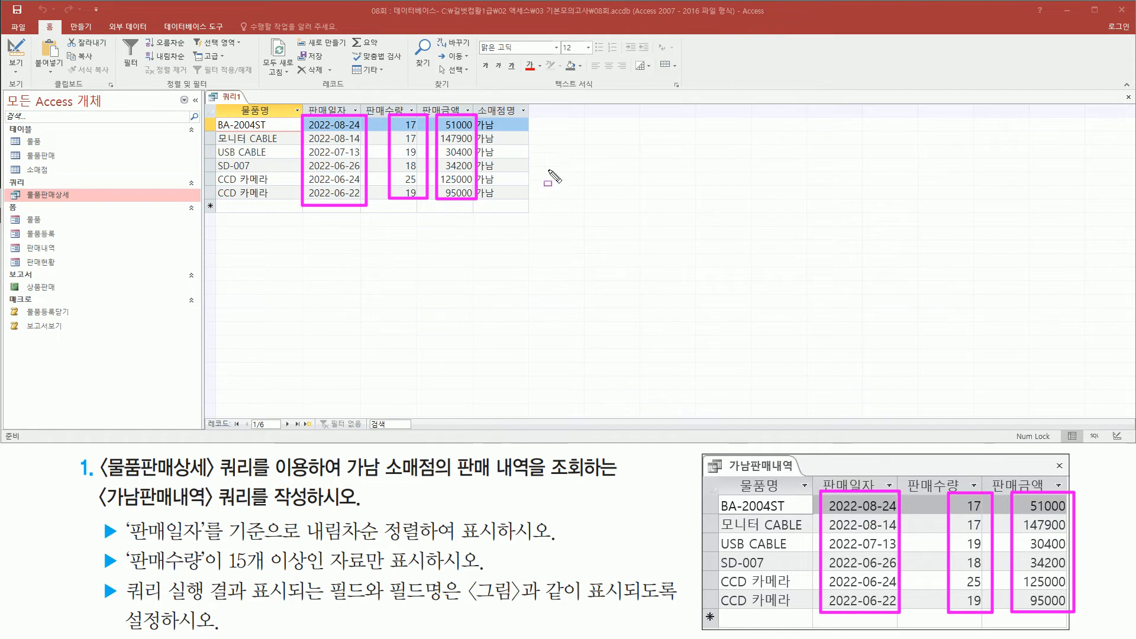
key(Escape)
mouse_move(472, 102)
mouse_down()
mouse_move(482, 170)
mouse_move(532, 204)
mouse_up()
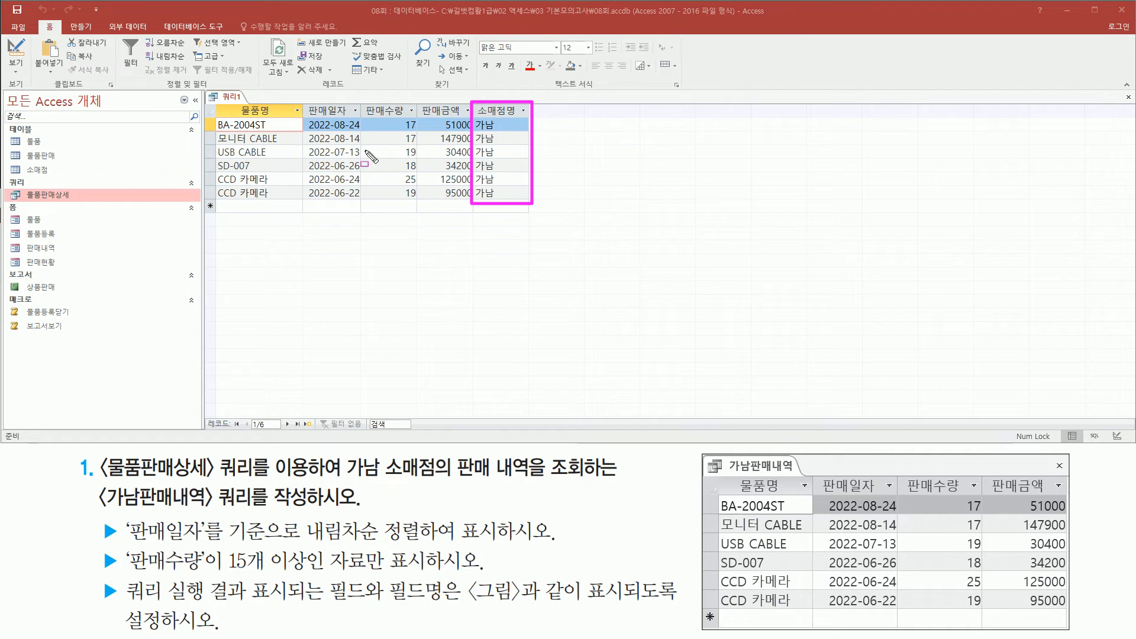
key(Escape)
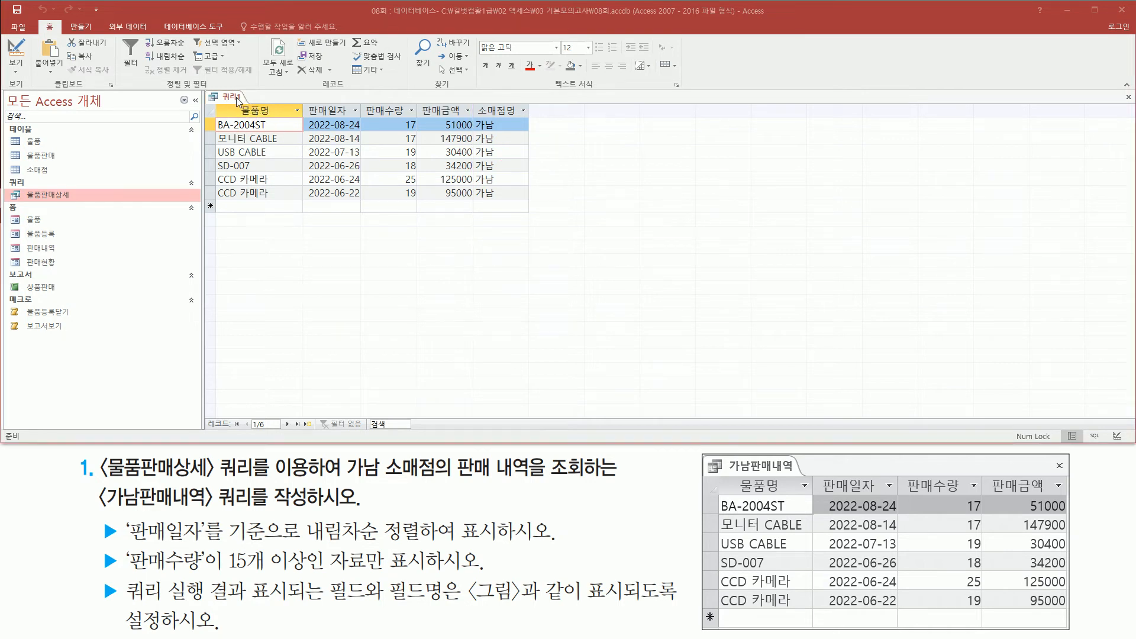
Step: Return to the query design and hide the 소매점명 field from the results while keeping its criterion
right_click(237, 101)
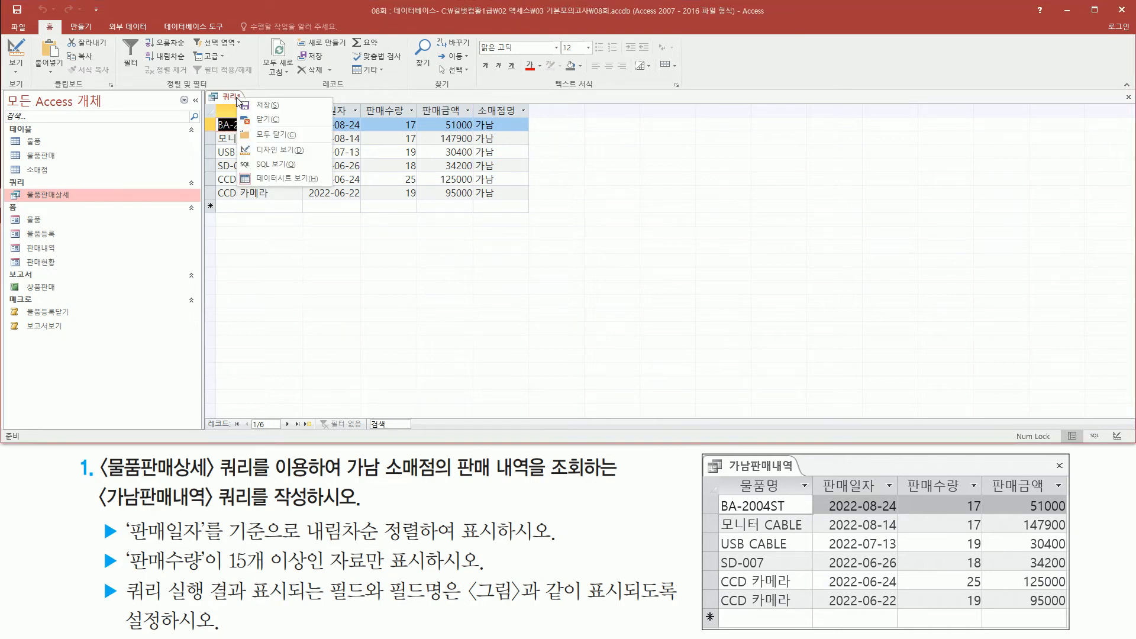
click(288, 151)
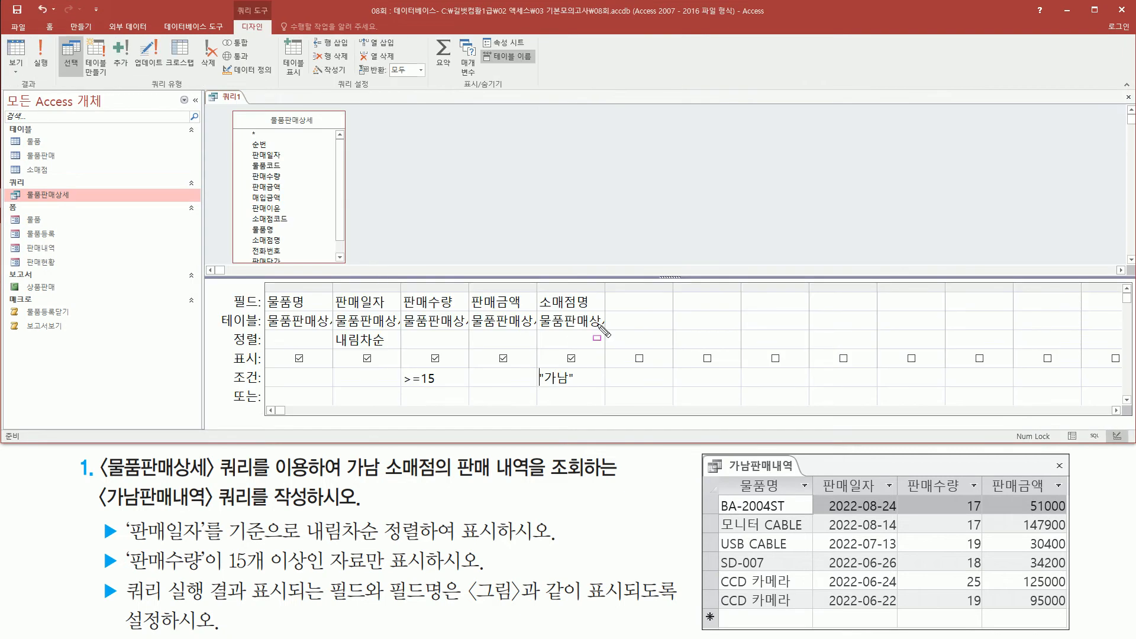
drag(562, 348, 584, 368)
drag(233, 367, 261, 366)
key(Escape)
click(574, 359)
drag(561, 350, 582, 367)
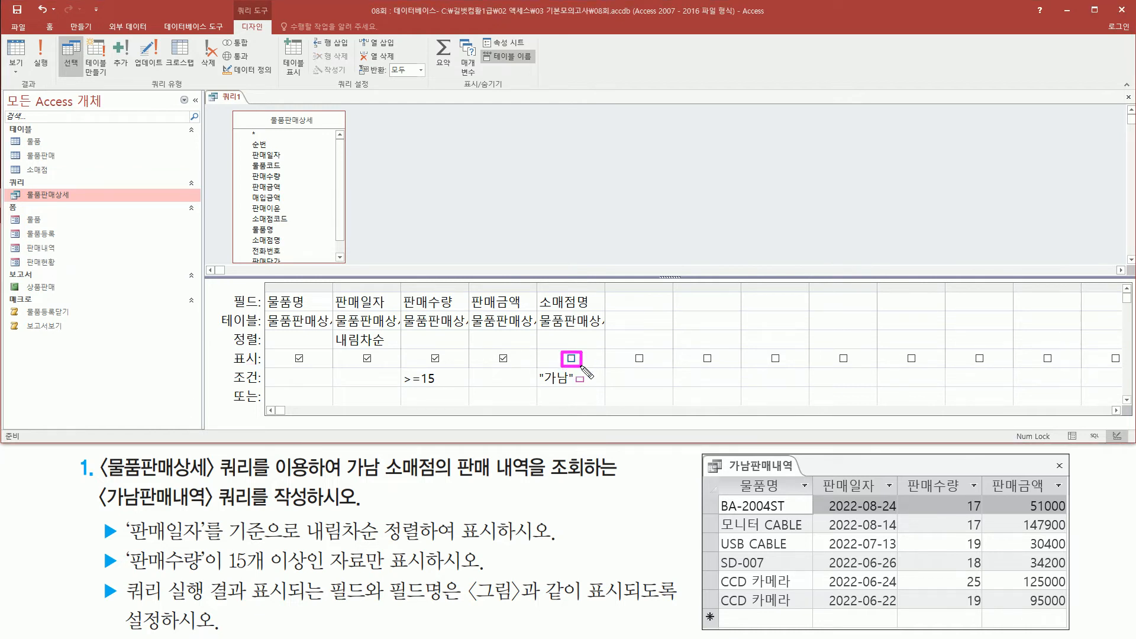
key(Escape)
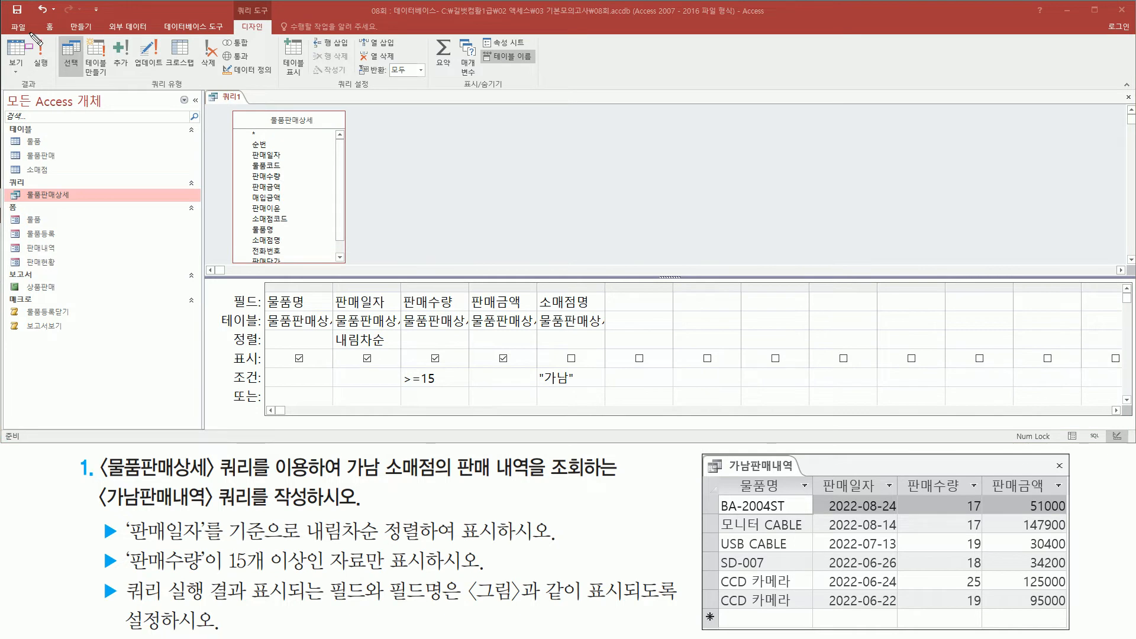
Step: Run the query and compare its fields and records with the reference figure
click(43, 57)
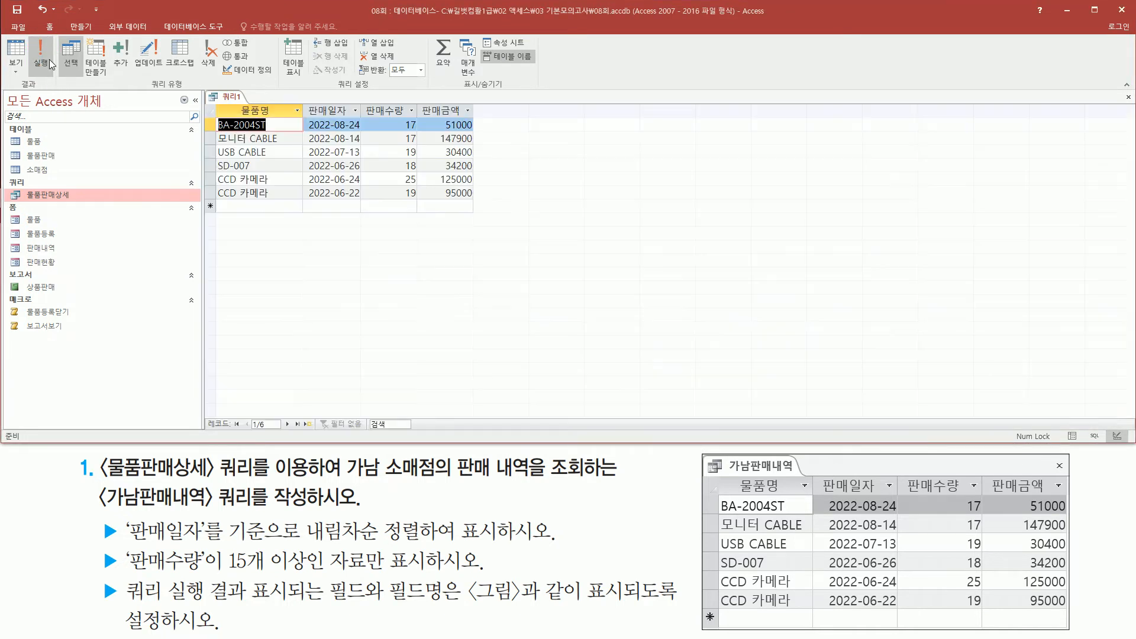
mouse_move(209, 102)
mouse_down()
mouse_move(445, 205)
mouse_move(479, 204)
mouse_up()
mouse_move(720, 476)
mouse_down()
mouse_move(772, 592)
mouse_move(1074, 616)
mouse_up()
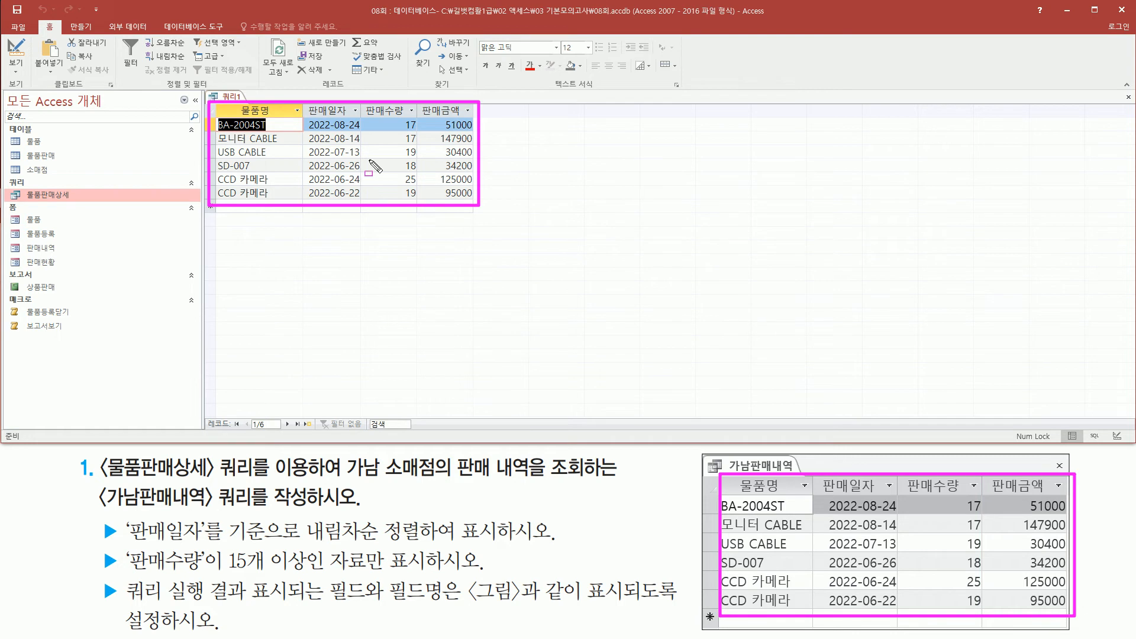
key(Escape)
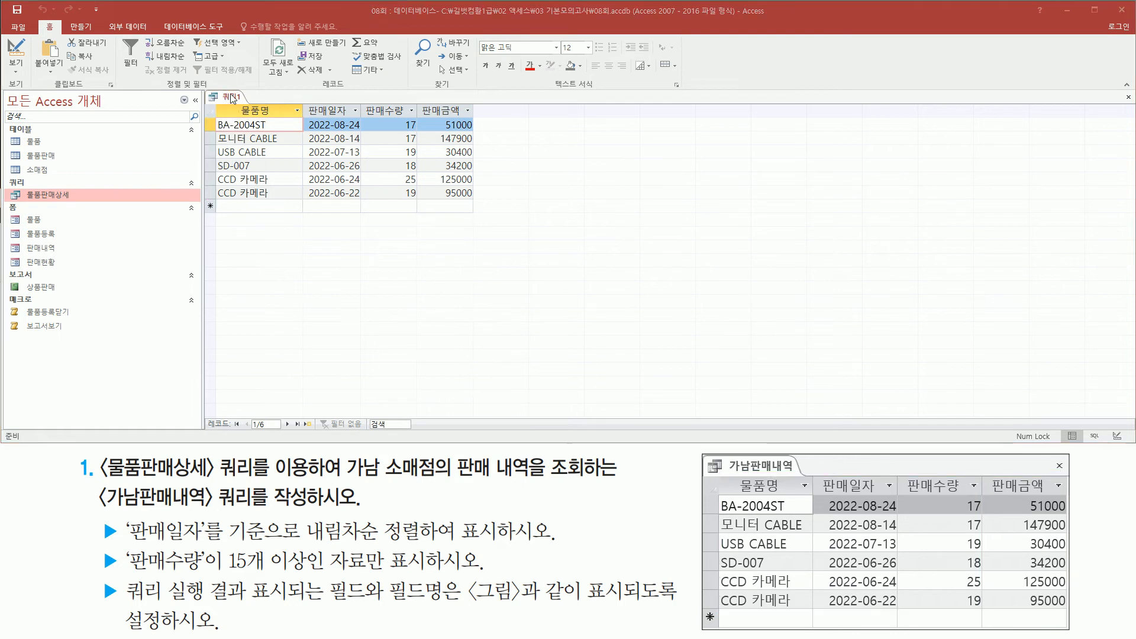
Step: Close the query and choose to save its design changes
right_click(230, 99)
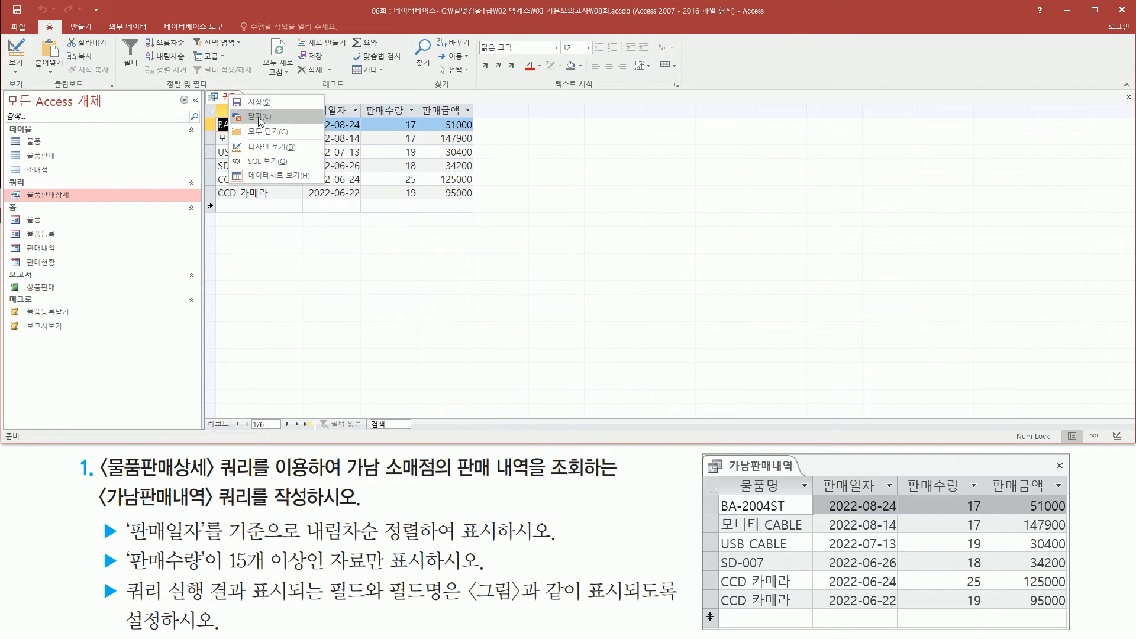
click(260, 117)
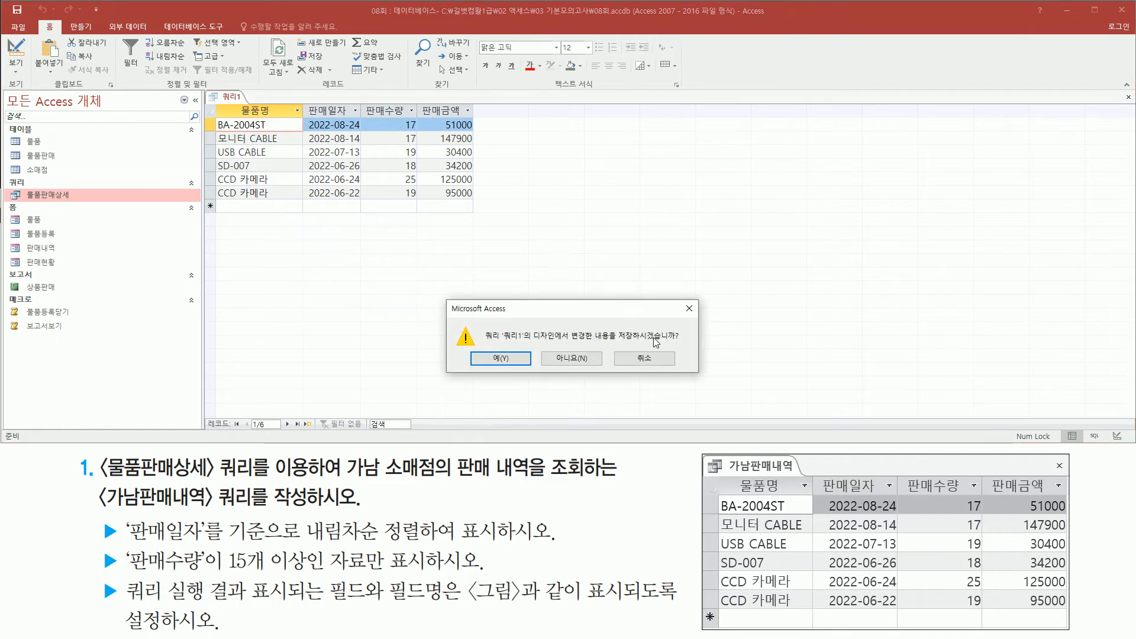
key(ctrl+2)
drag(475, 349, 525, 376)
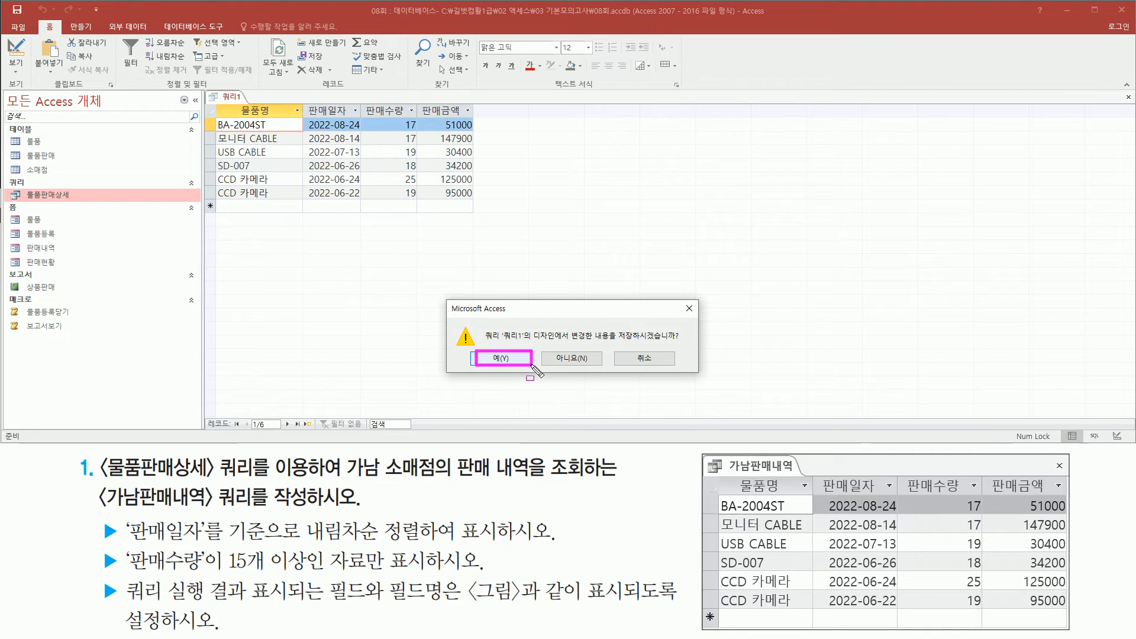
click(509, 359)
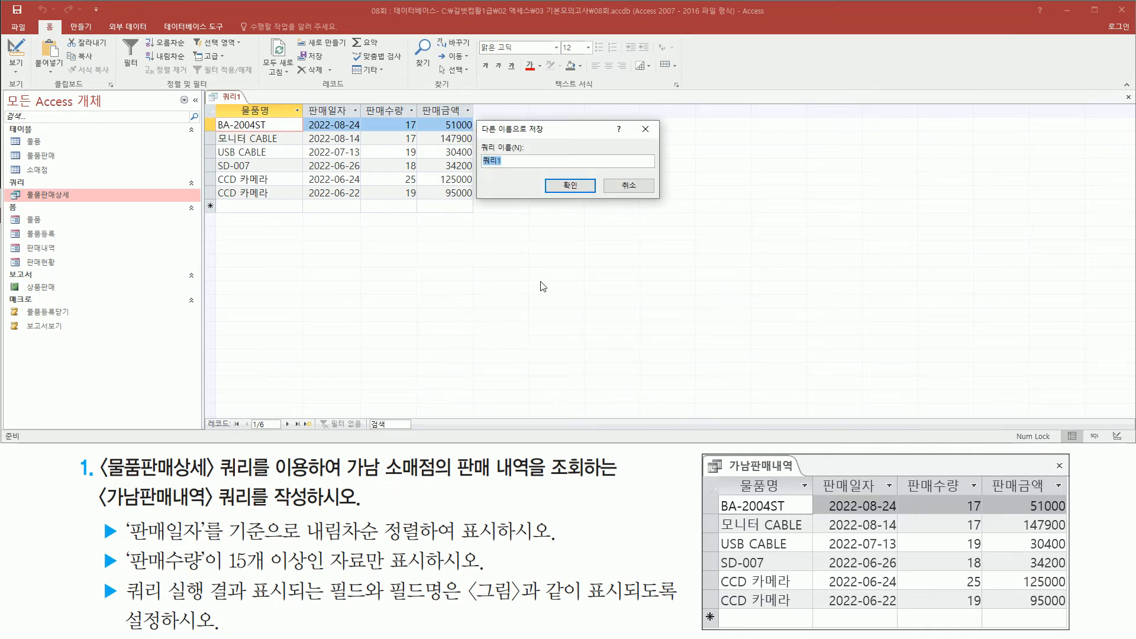
Step: Save the query under the name 가남판매내역 and check its entry in the query list
key(ctrl+2)
drag(478, 135, 526, 171)
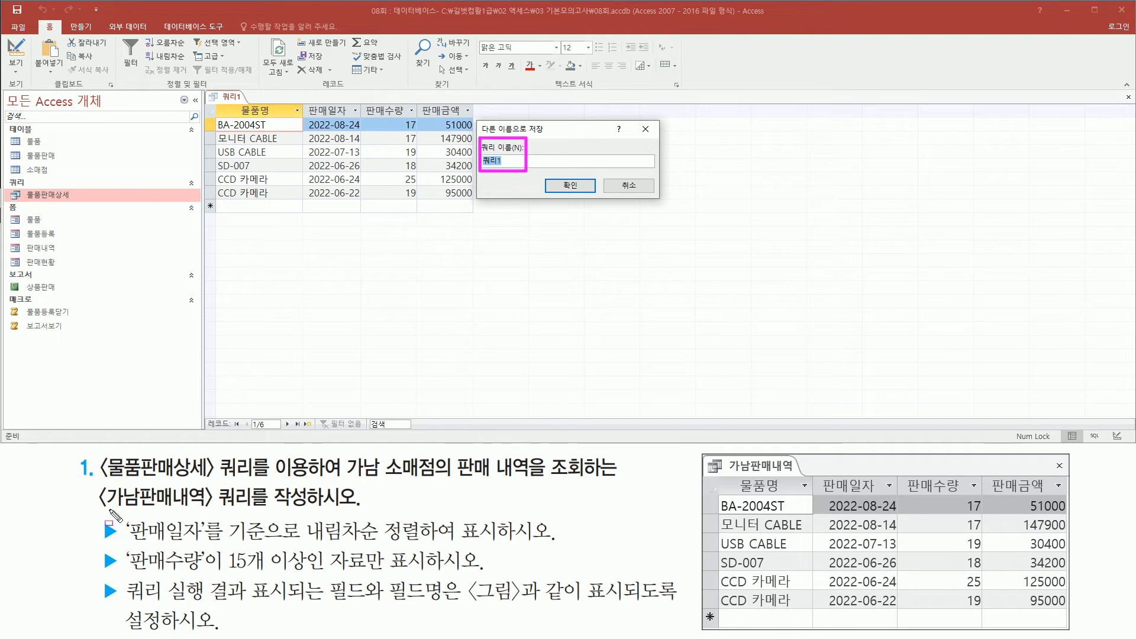
drag(103, 510, 253, 508)
key(Escape)
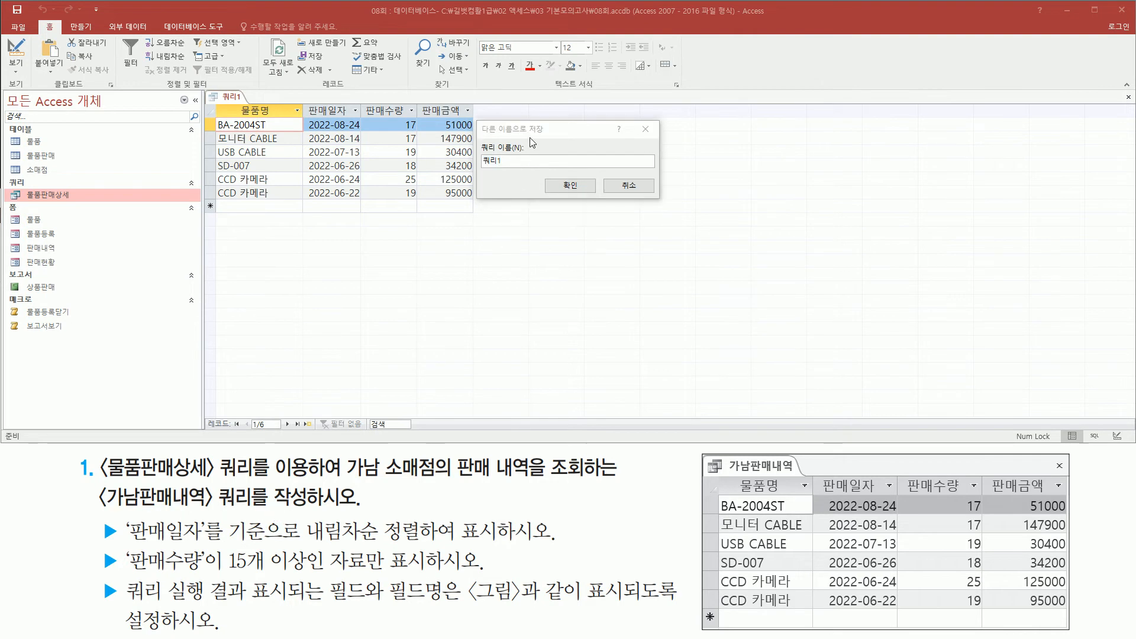
text(나)
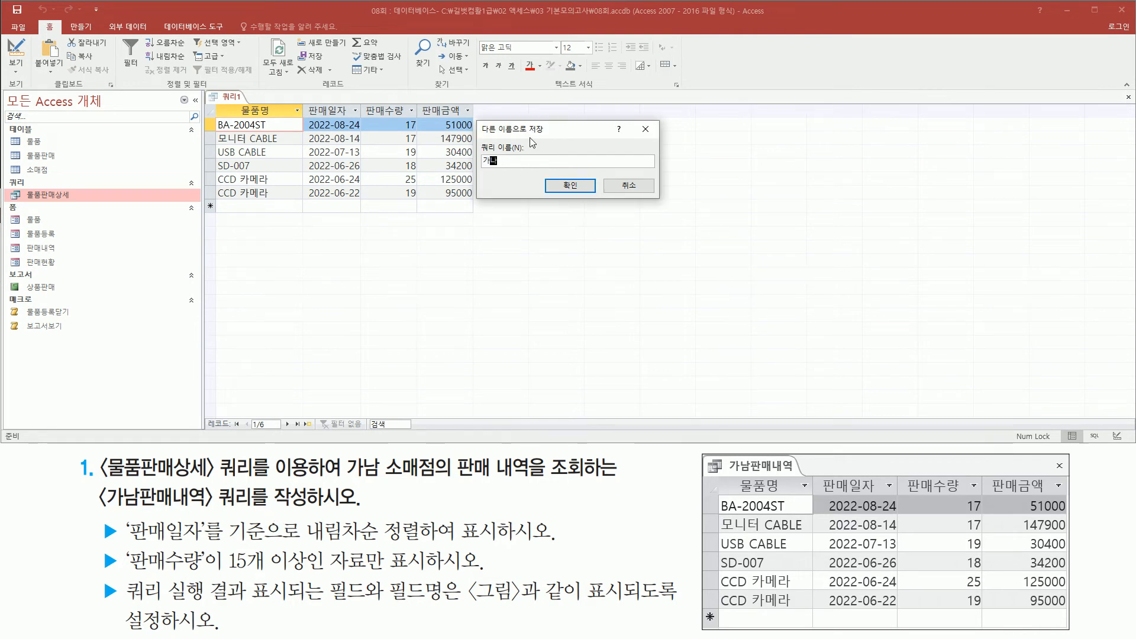
text(판매내역)
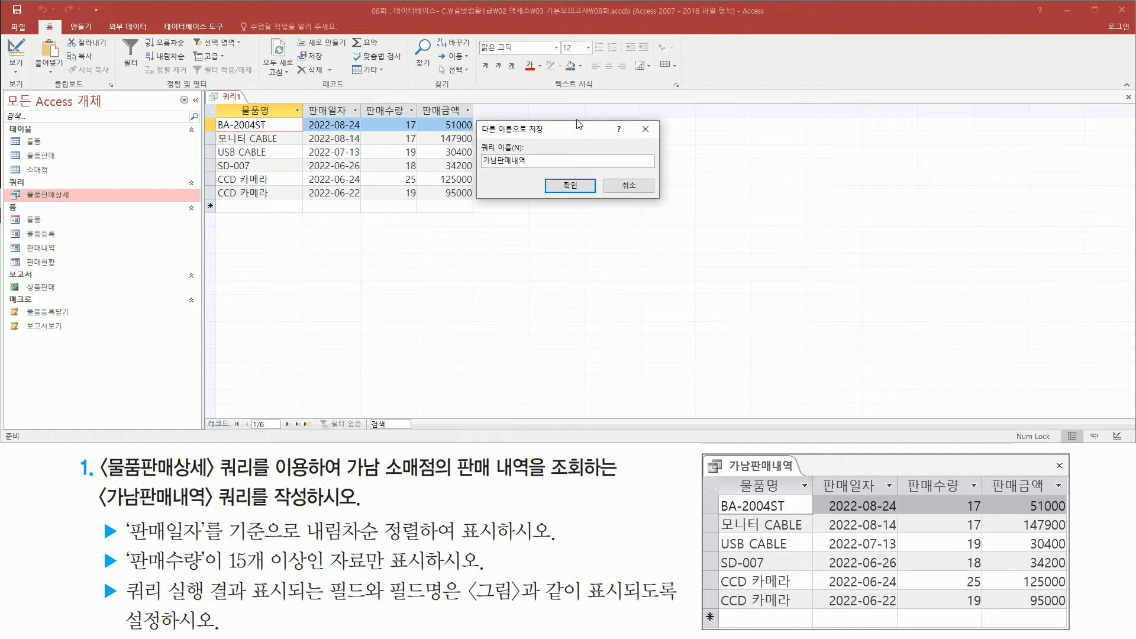
key(Return)
click(569, 185)
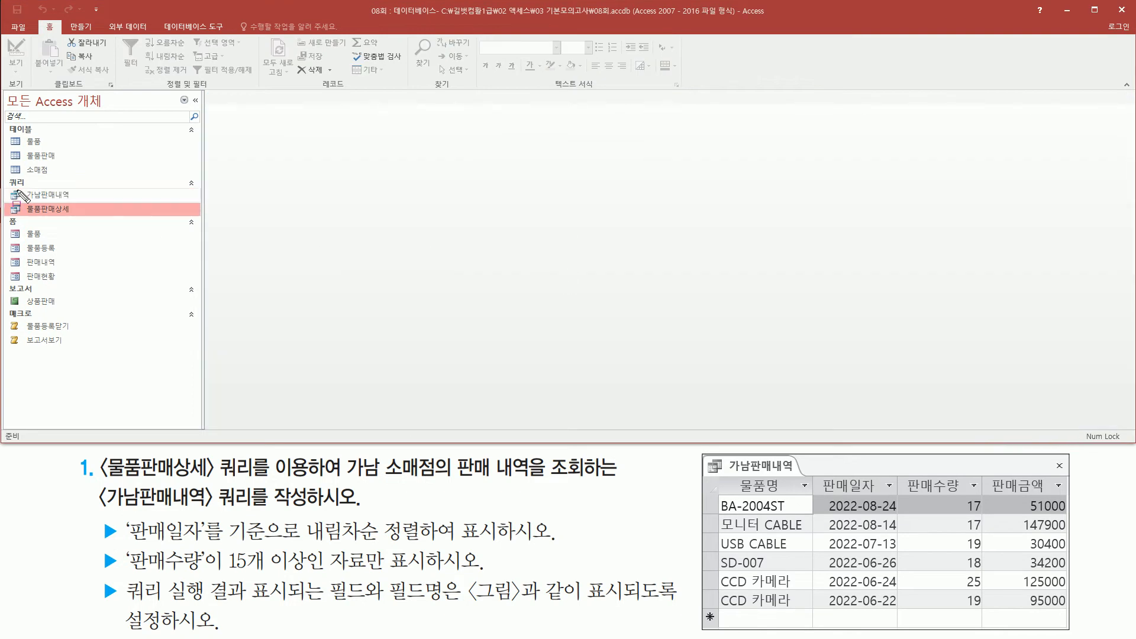
drag(12, 186, 89, 205)
key(Escape)
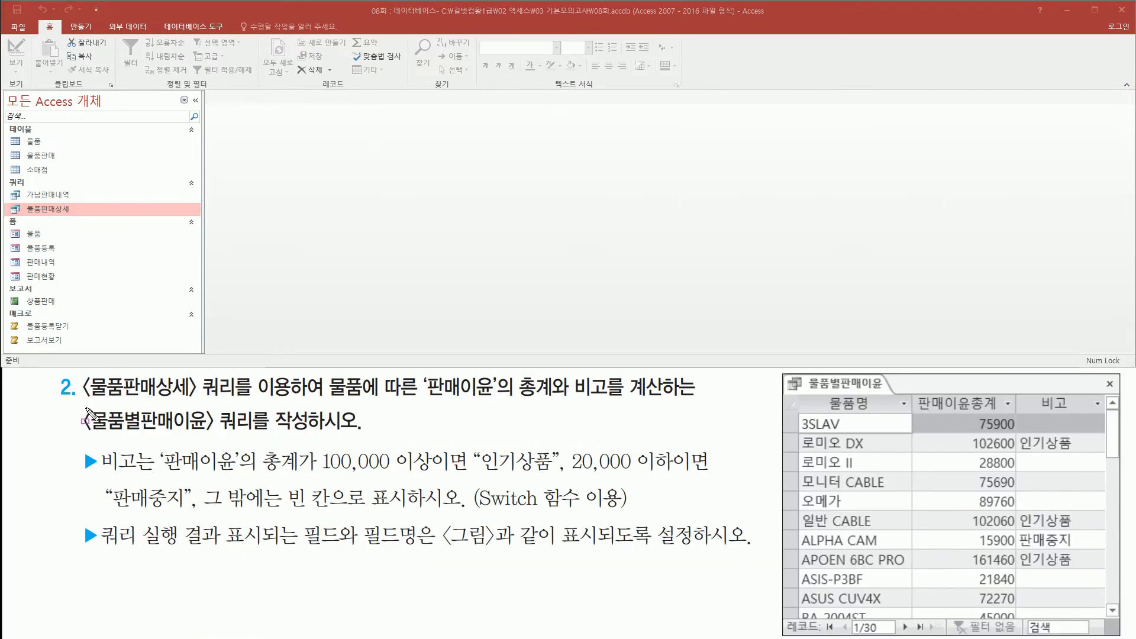
Step: Read the task for the 물품별판매이윤 query, including its source query and the required fields 물품명, 판매이윤총계 and 비고
mouse_move(83, 400)
mouse_down()
mouse_move(241, 400)
mouse_move(297, 374)
mouse_move(470, 403)
mouse_move(688, 403)
mouse_up()
drag(85, 438, 355, 441)
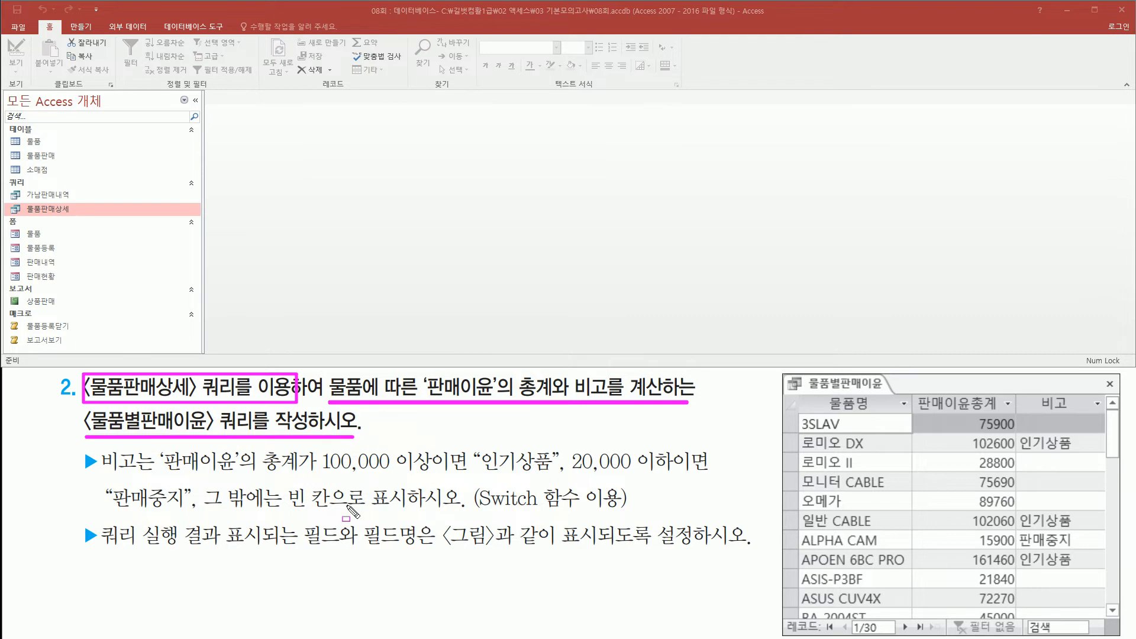
drag(825, 390, 876, 415)
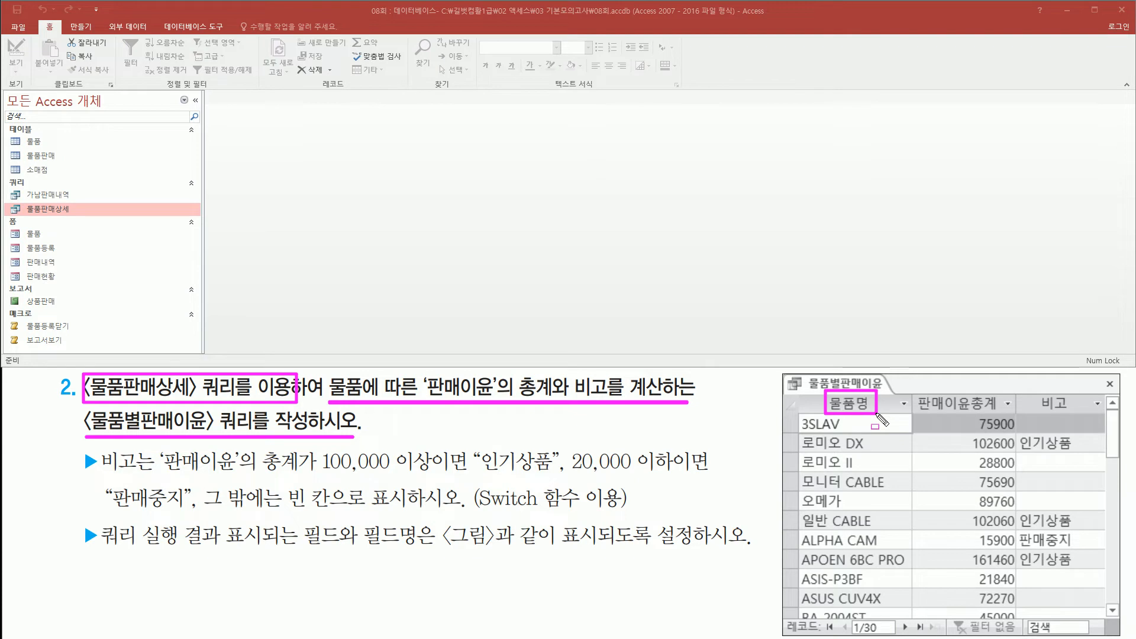
mouse_move(911, 391)
mouse_down()
mouse_move(1006, 417)
mouse_move(1086, 412)
mouse_up()
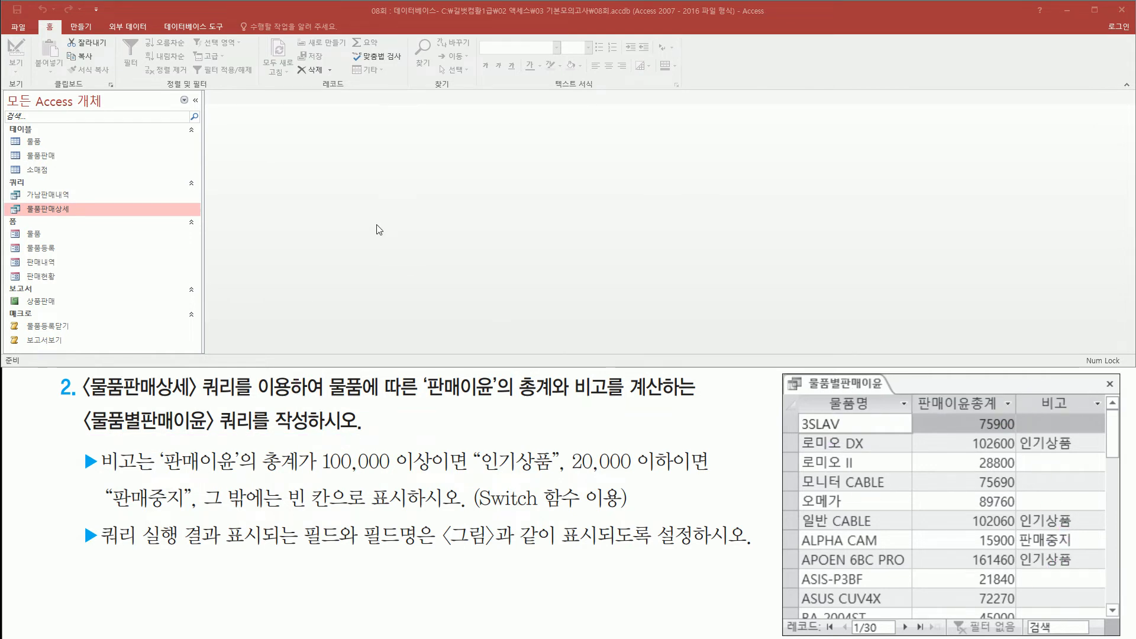
key(Escape)
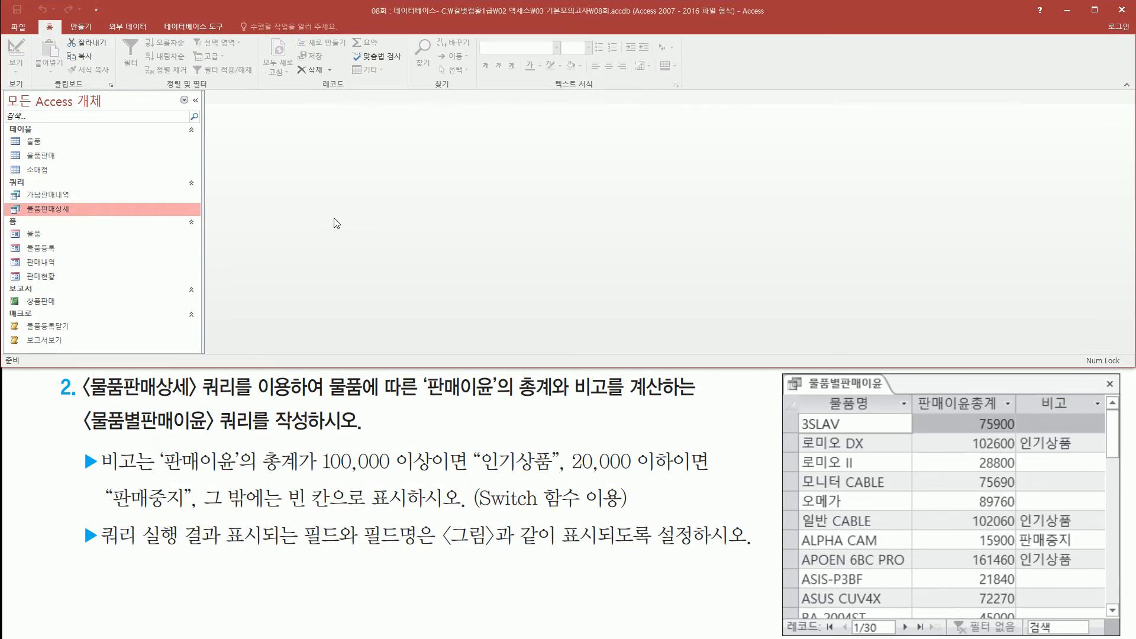
Step: Create a new query in design view and move the table selection dialog clear of the task text
click(85, 27)
drag(176, 34, 203, 78)
key(Escape)
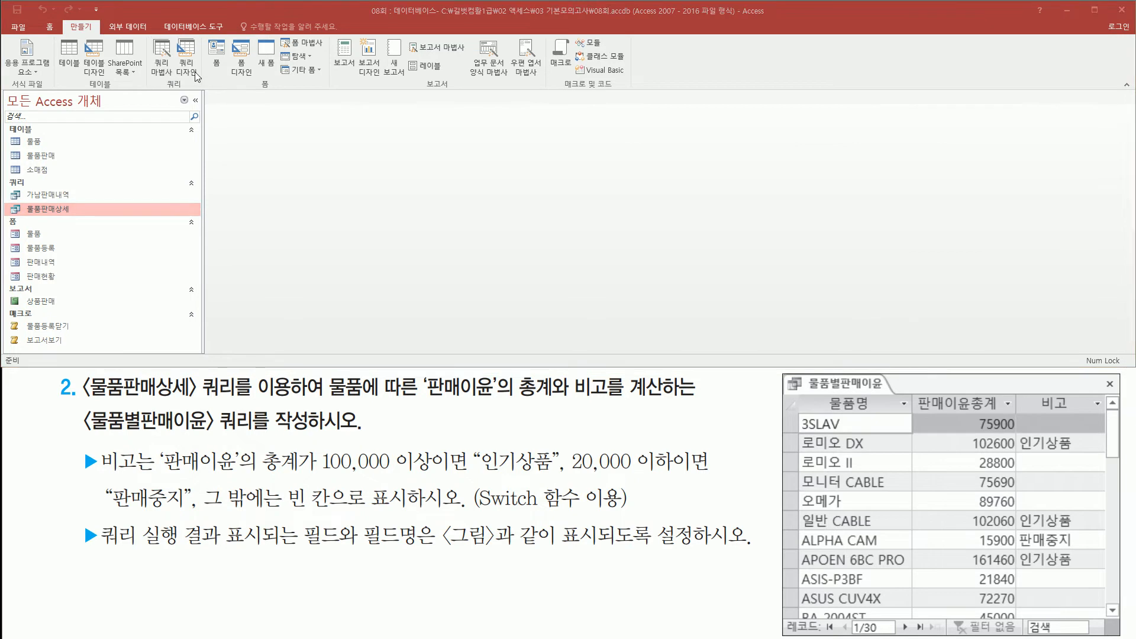
click(194, 72)
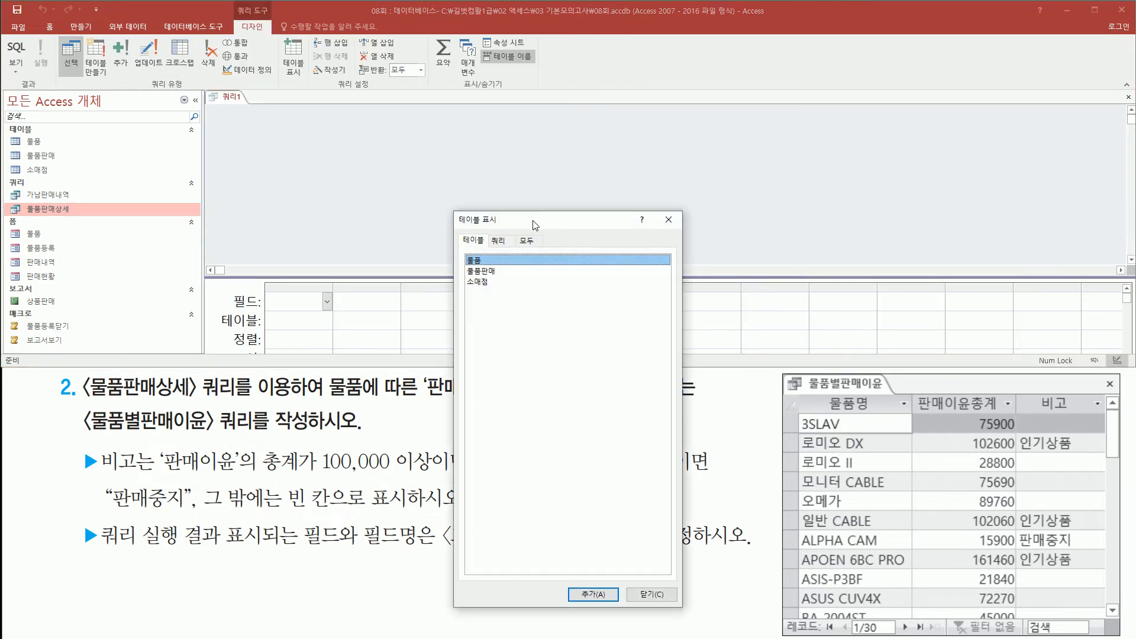
drag(535, 223, 540, 118)
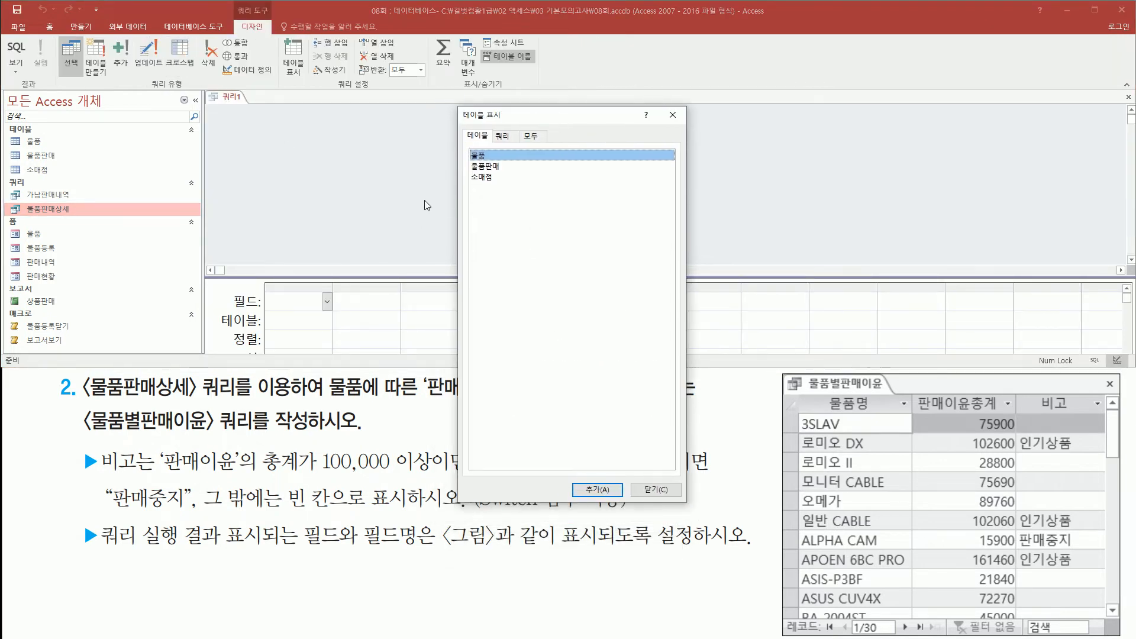
Step: Add the 물품판매상세 query as the data source and enlarge the design grid area
drag(81, 401, 296, 401)
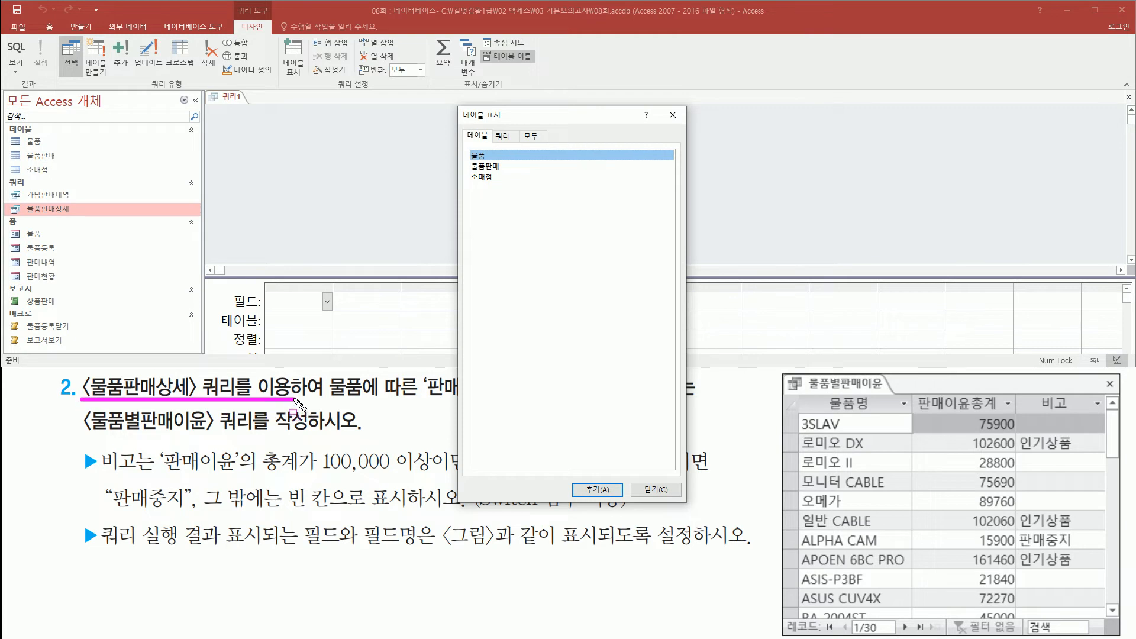
drag(492, 130, 519, 148)
key(Escape)
click(504, 138)
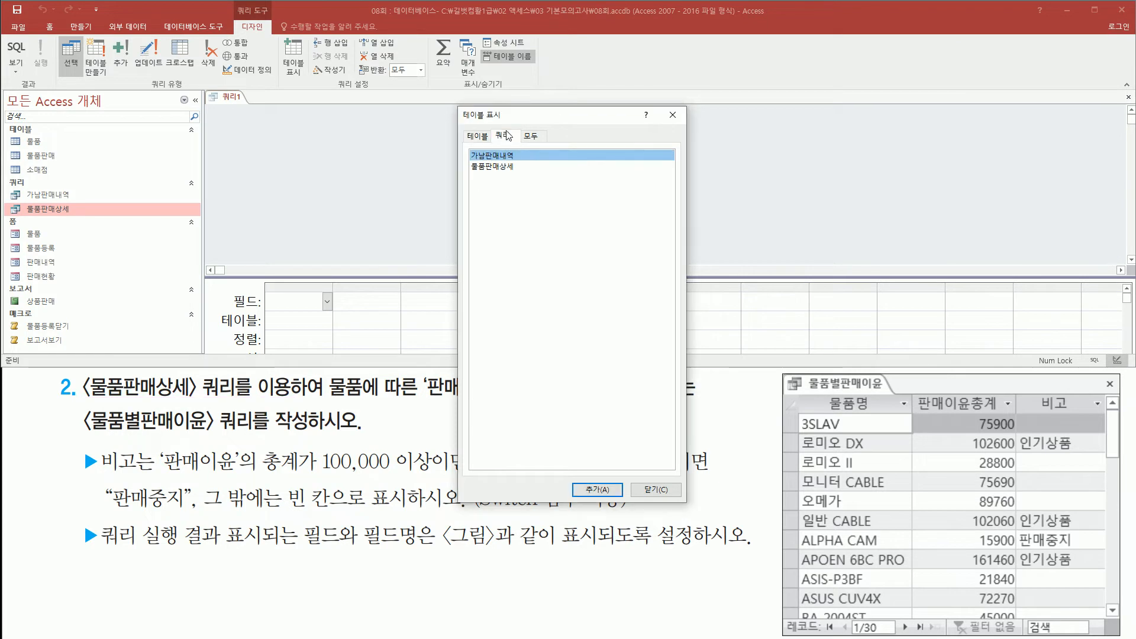
click(509, 167)
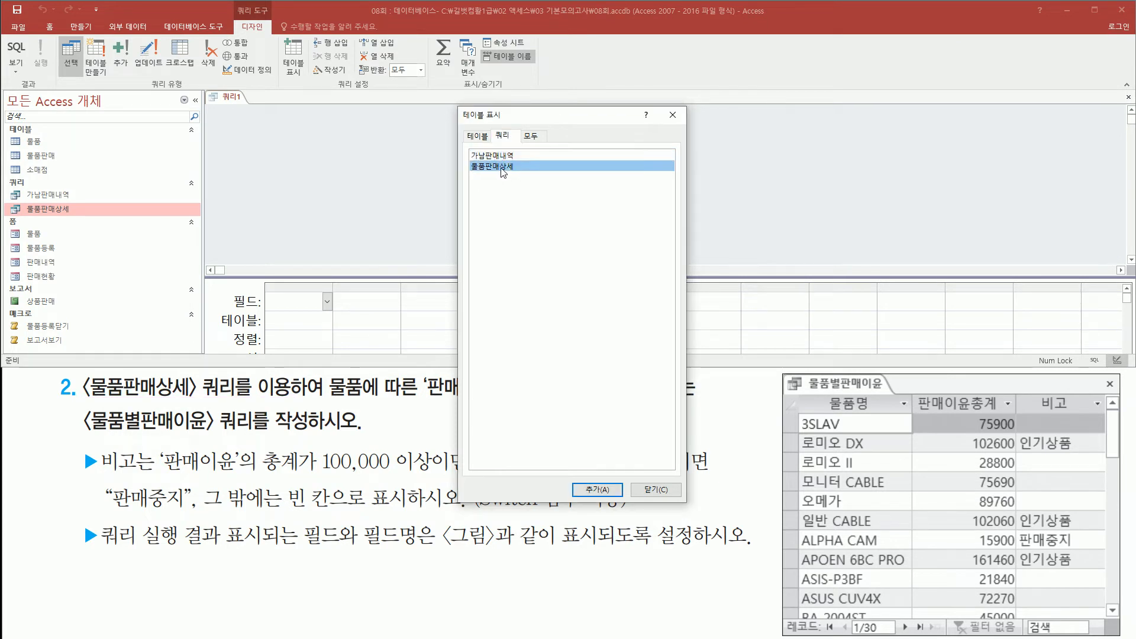
double_click(501, 167)
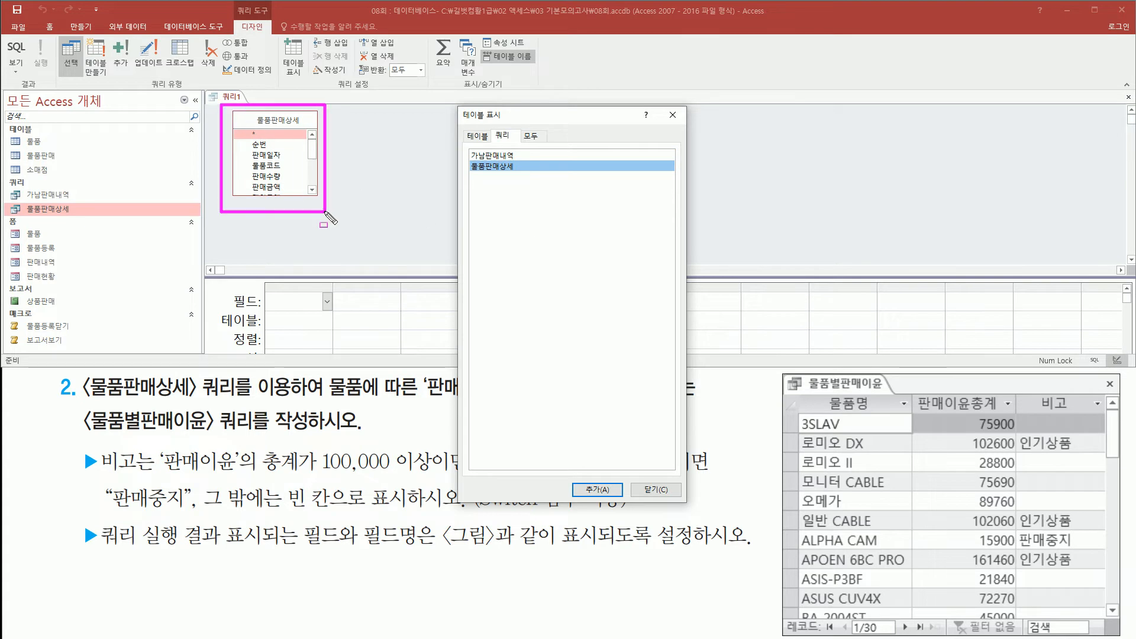
click(672, 115)
drag(548, 276, 547, 211)
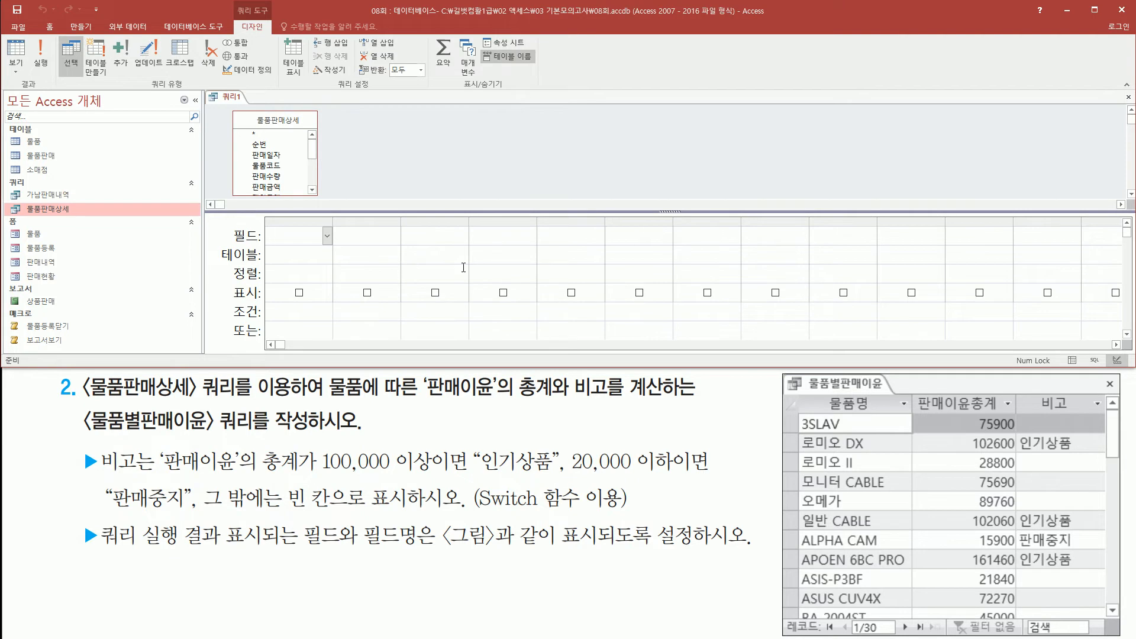
Step: Add the 물품명 field from 물품판매상세 as the first column of the design grid
drag(821, 394, 876, 415)
key(Escape)
drag(311, 154, 315, 179)
click(272, 157)
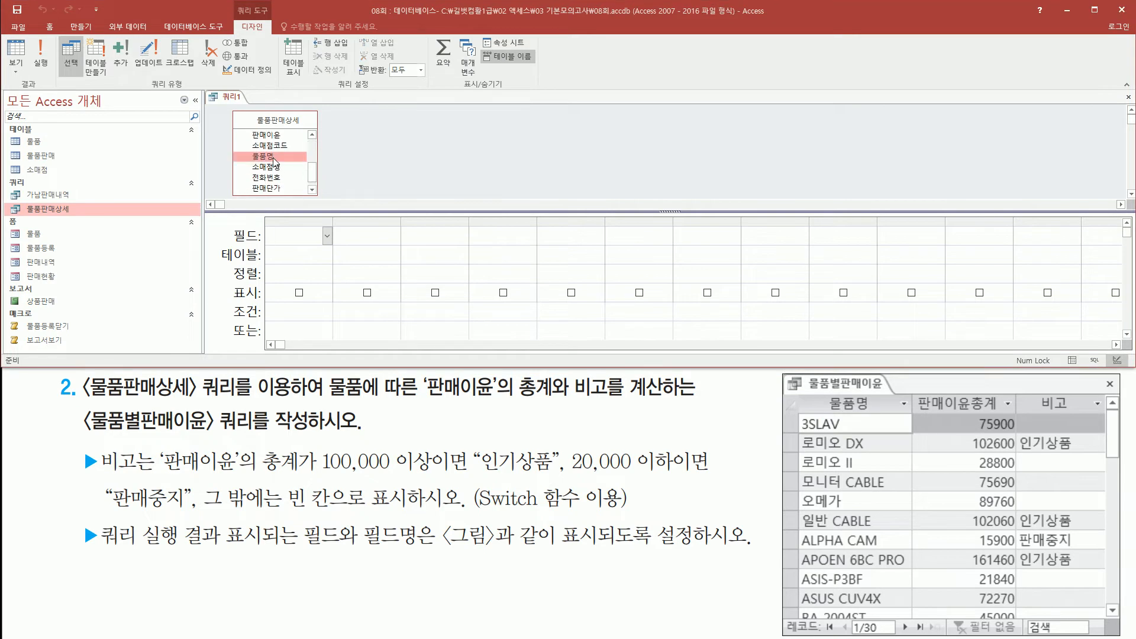
double_click(272, 157)
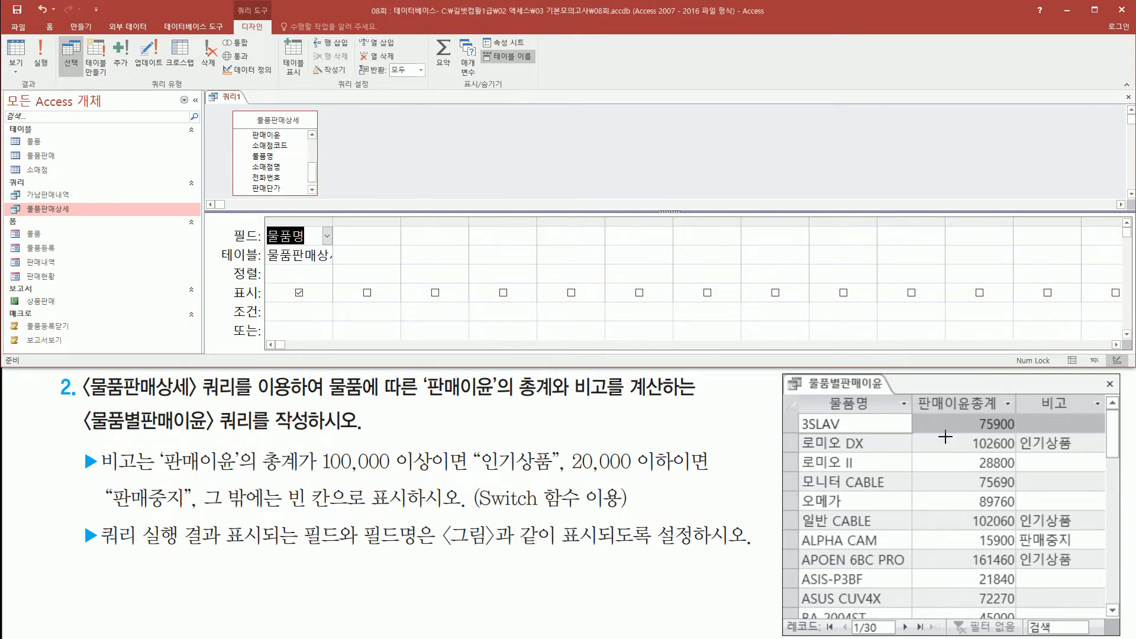
Step: Add the 판매이윤 field from 물품판매상세 as the second column of the design grid
mouse_move(915, 390)
mouse_down()
mouse_move(956, 423)
mouse_move(1017, 422)
mouse_up()
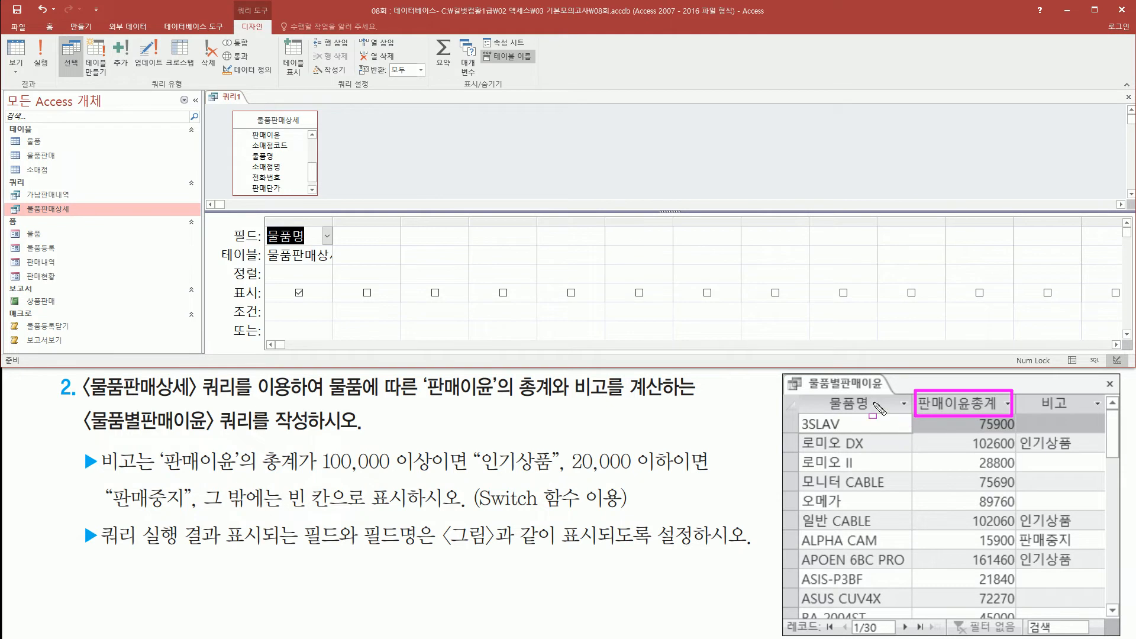
drag(247, 128, 275, 142)
key(Escape)
click(274, 137)
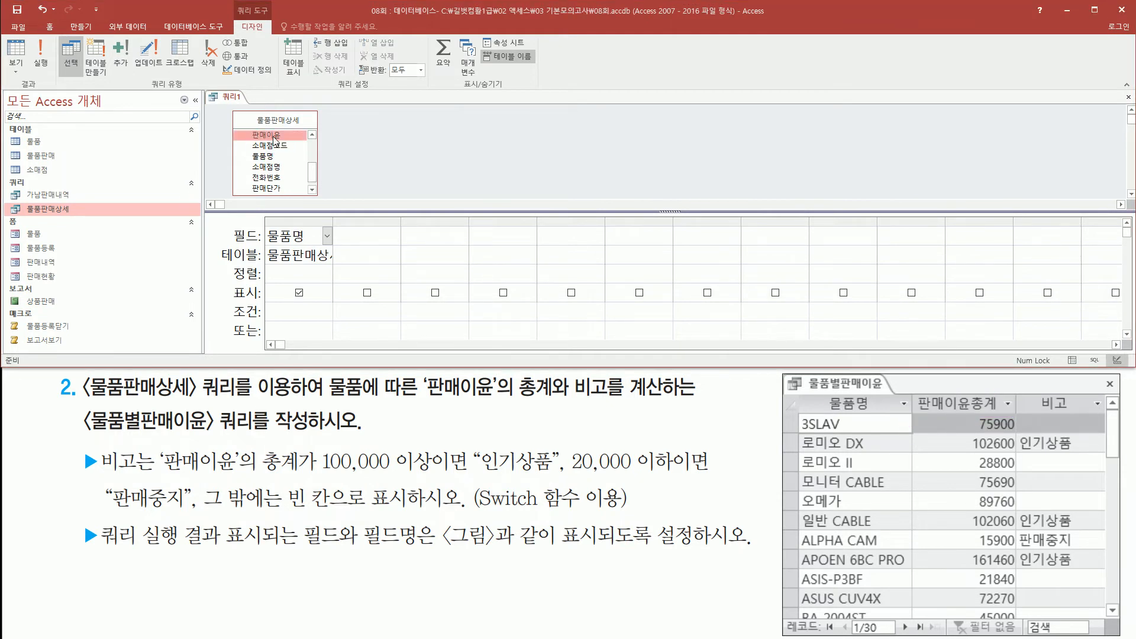
double_click(274, 138)
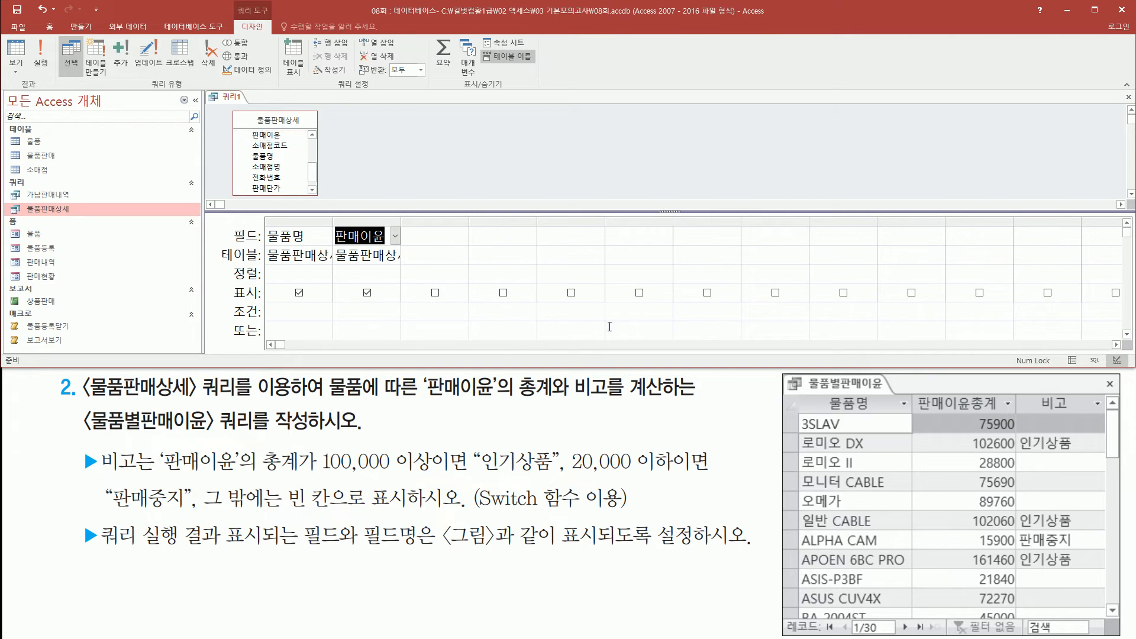
Step: Turn on the 요약 row, leaving 물품명 grouped, and set the 판매이윤 column's summary to 합계
mouse_move(1034, 405)
mouse_down()
mouse_move(1041, 388)
mouse_move(1035, 410)
mouse_up()
key(Escape)
drag(314, 174, 328, 116)
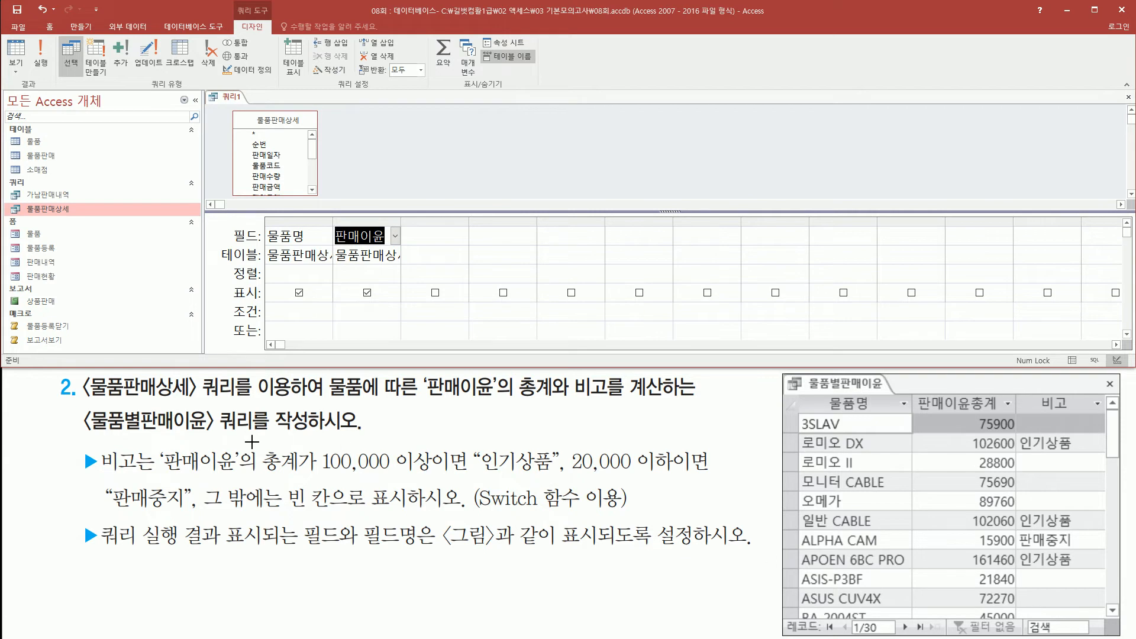
drag(328, 218, 399, 266)
drag(511, 398, 551, 398)
drag(433, 37, 456, 76)
key(Escape)
click(443, 61)
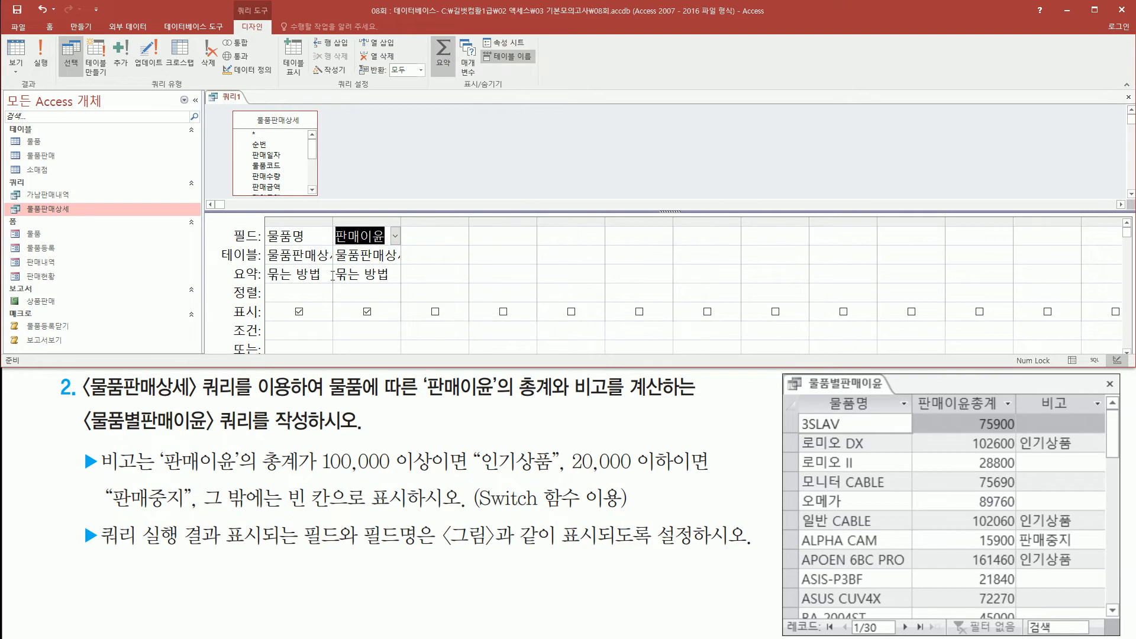
click(394, 274)
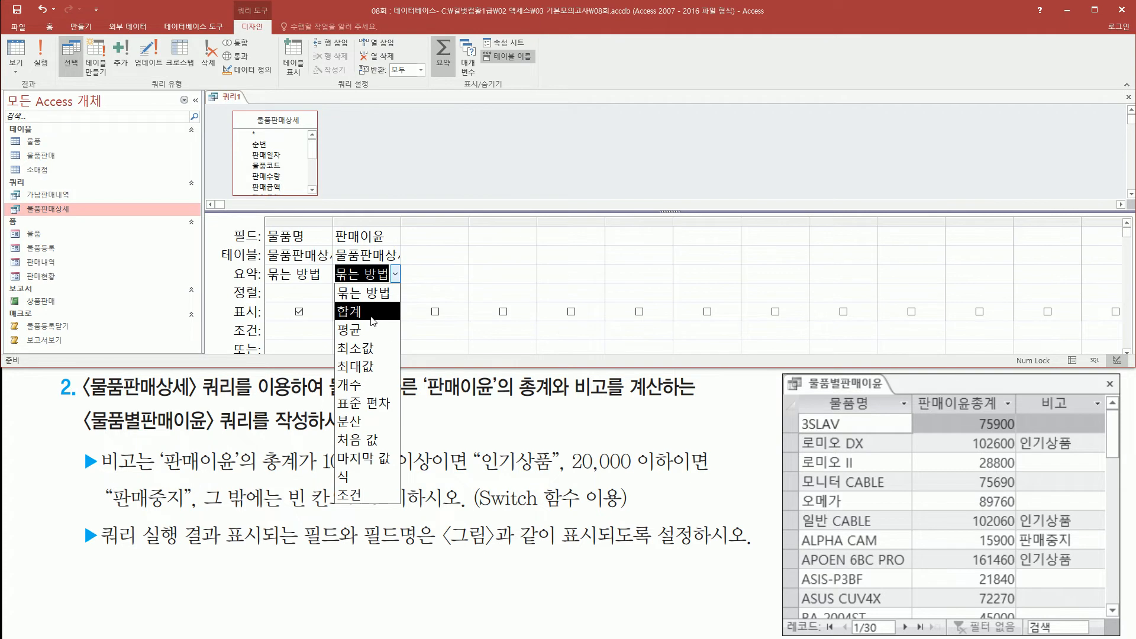
click(372, 320)
Step: Widen the second design grid column and give its 판매이윤 field the alias 판매이윤총계
drag(400, 224, 501, 224)
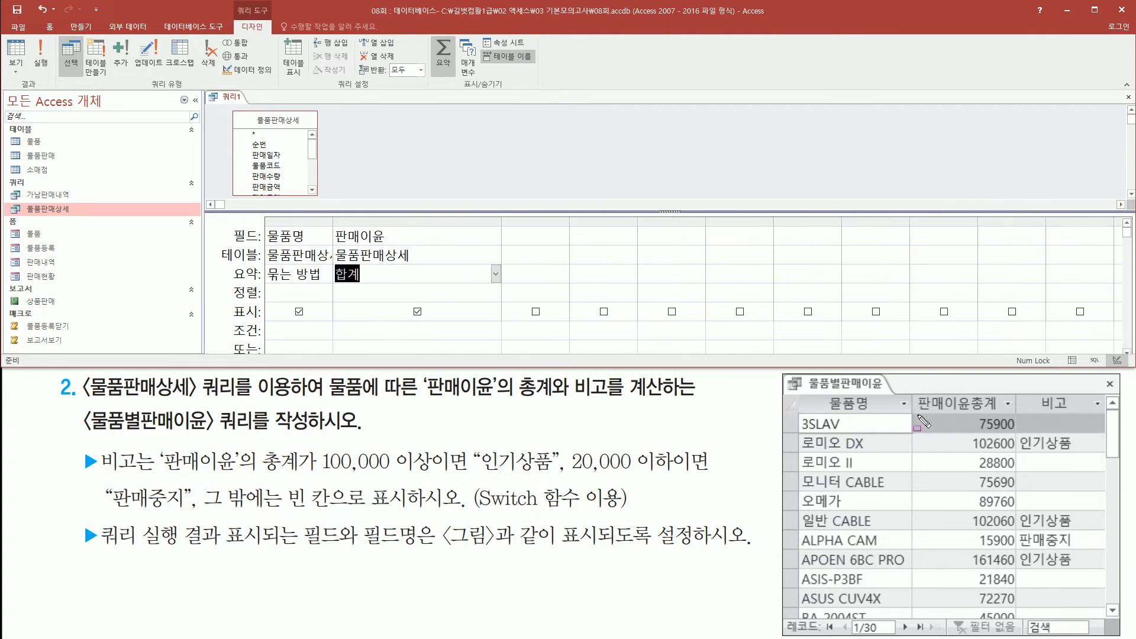
drag(916, 415, 997, 416)
click(416, 235)
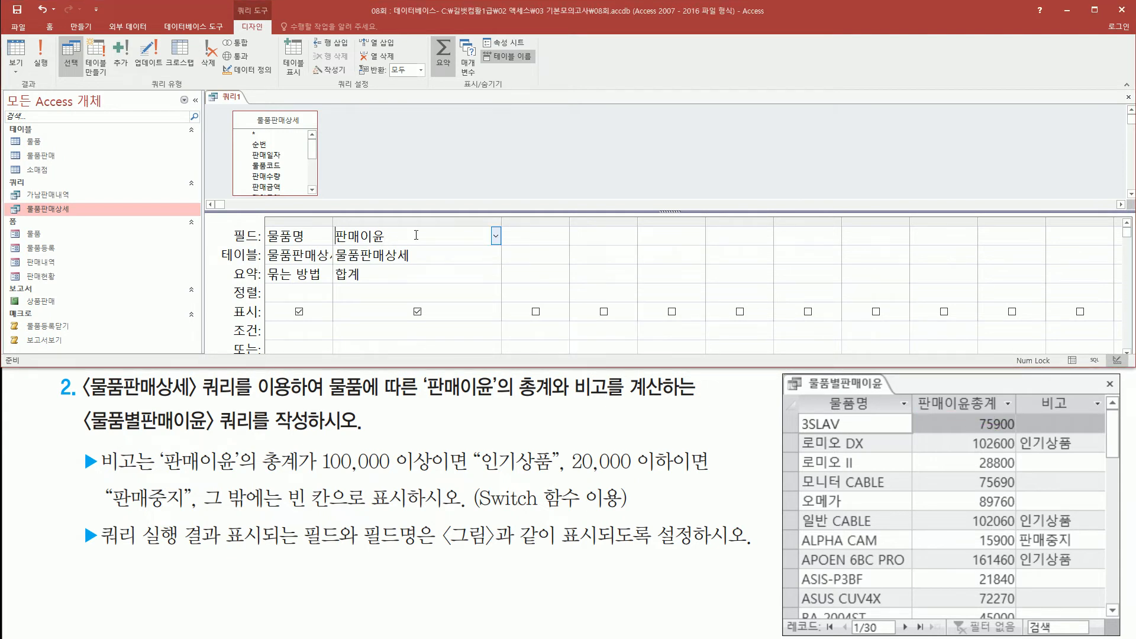
key(Home)
text(판매이)
text(윤총ㄱ)
text(:)
drag(333, 243, 408, 243)
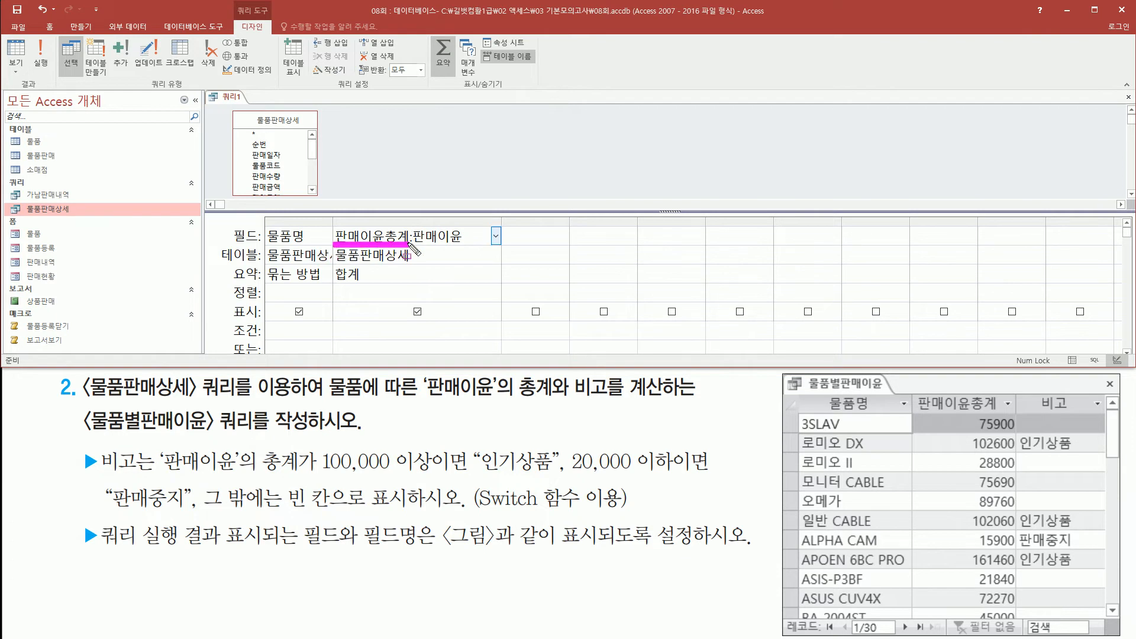
key(Escape)
click(452, 172)
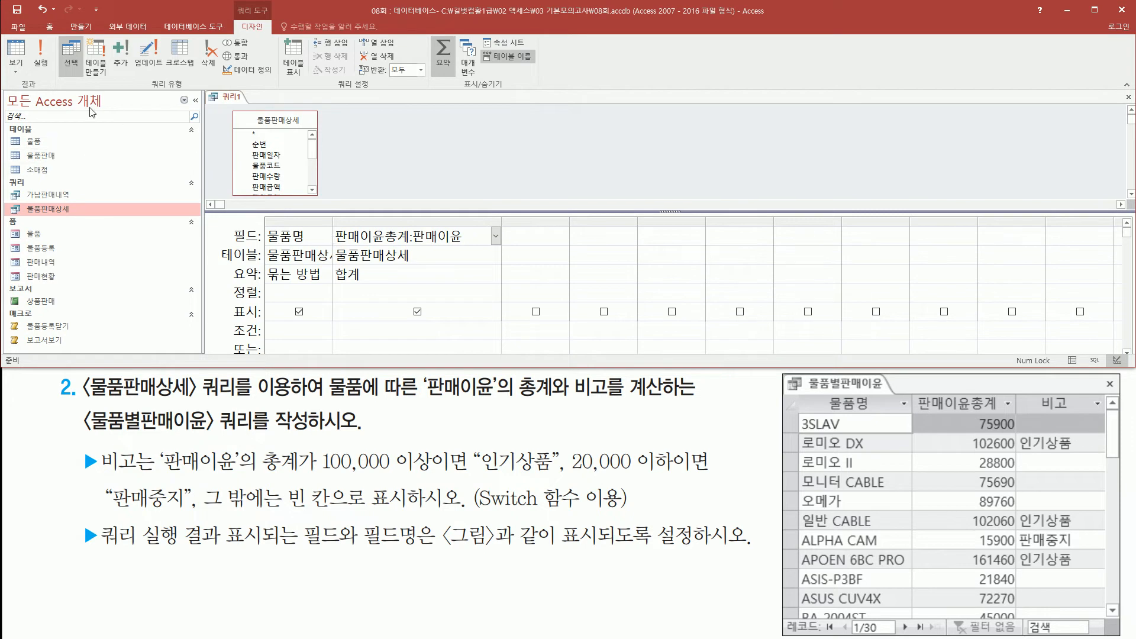
Step: View the query results, fit the 판매이윤총계 column to its heading, and check the totals against the 비고 conditions
click(50, 63)
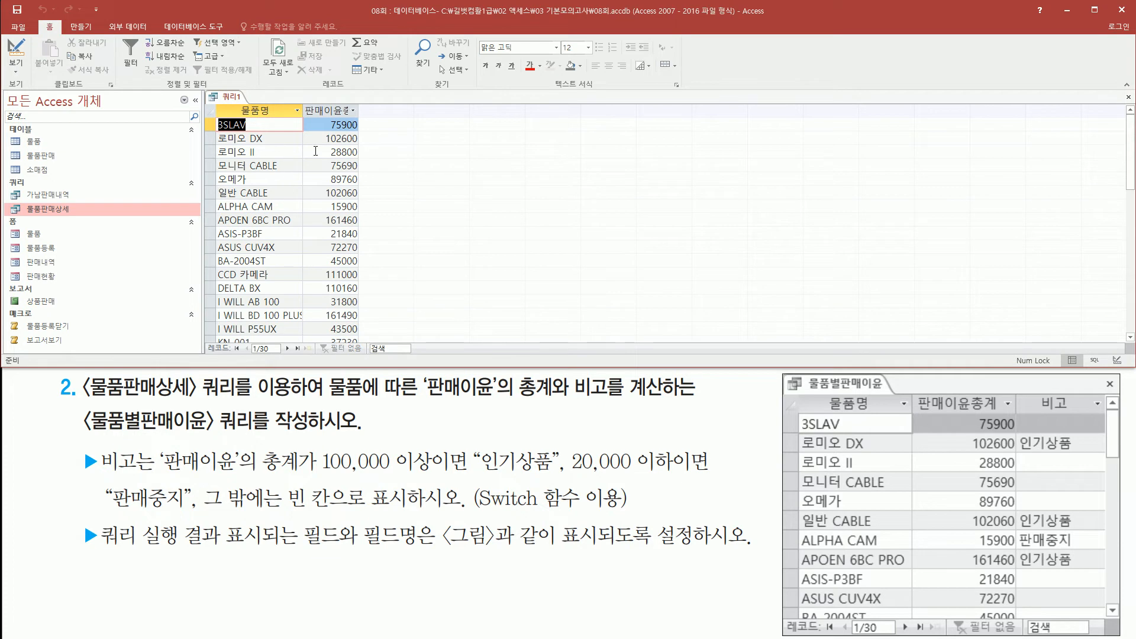
double_click(361, 107)
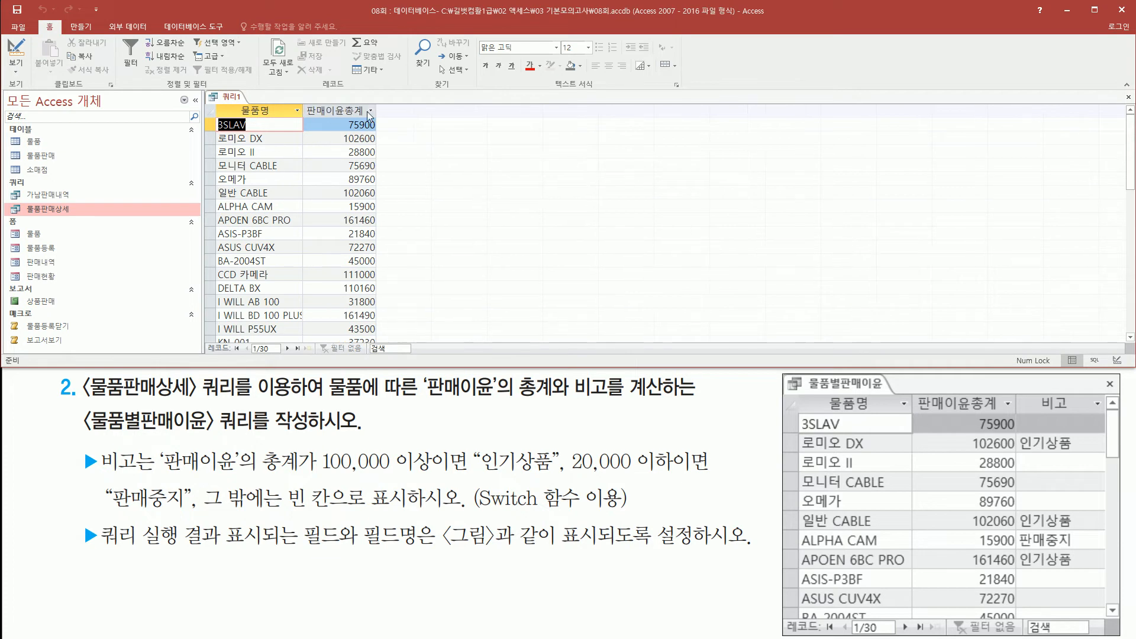
scroll(365, 194, down, 7)
scroll(365, 193, up, 7)
mouse_move(1016, 390)
mouse_down()
mouse_move(1058, 523)
mouse_move(1104, 594)
mouse_up()
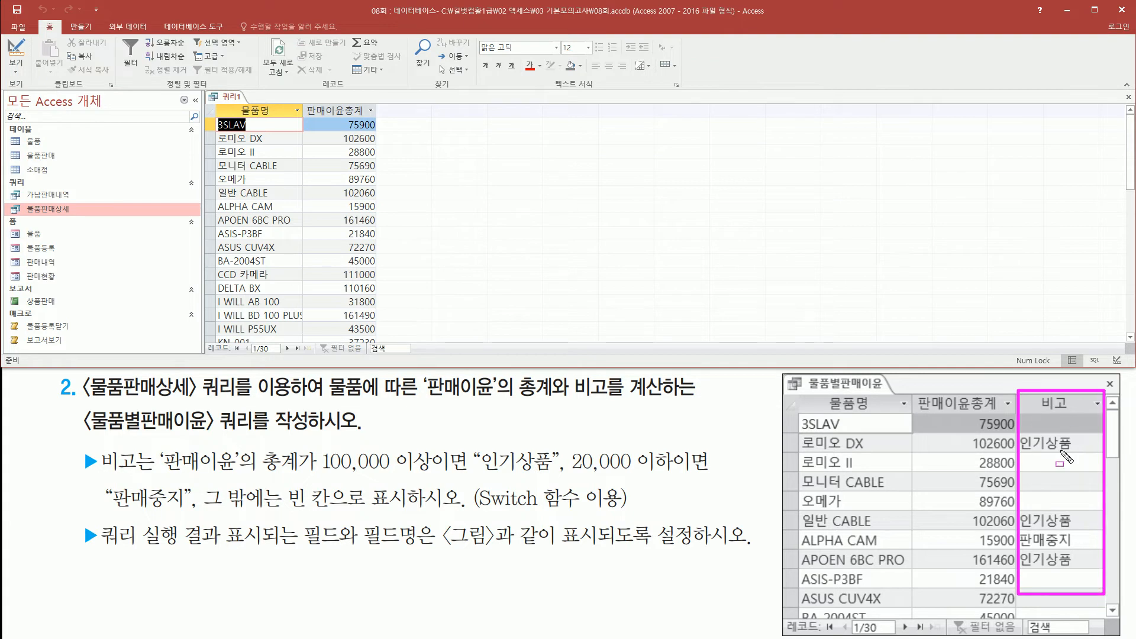
mouse_move(100, 446)
mouse_down()
mouse_move(121, 473)
mouse_move(304, 475)
mouse_up()
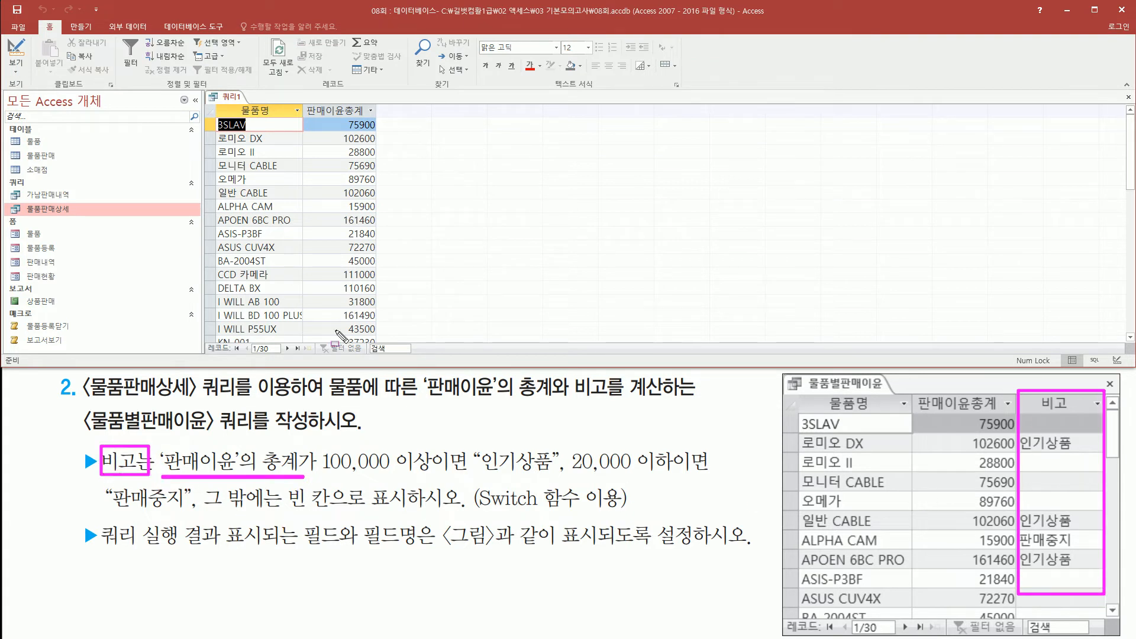
mouse_move(334, 117)
mouse_down()
mouse_move(344, 244)
mouse_move(381, 341)
mouse_up()
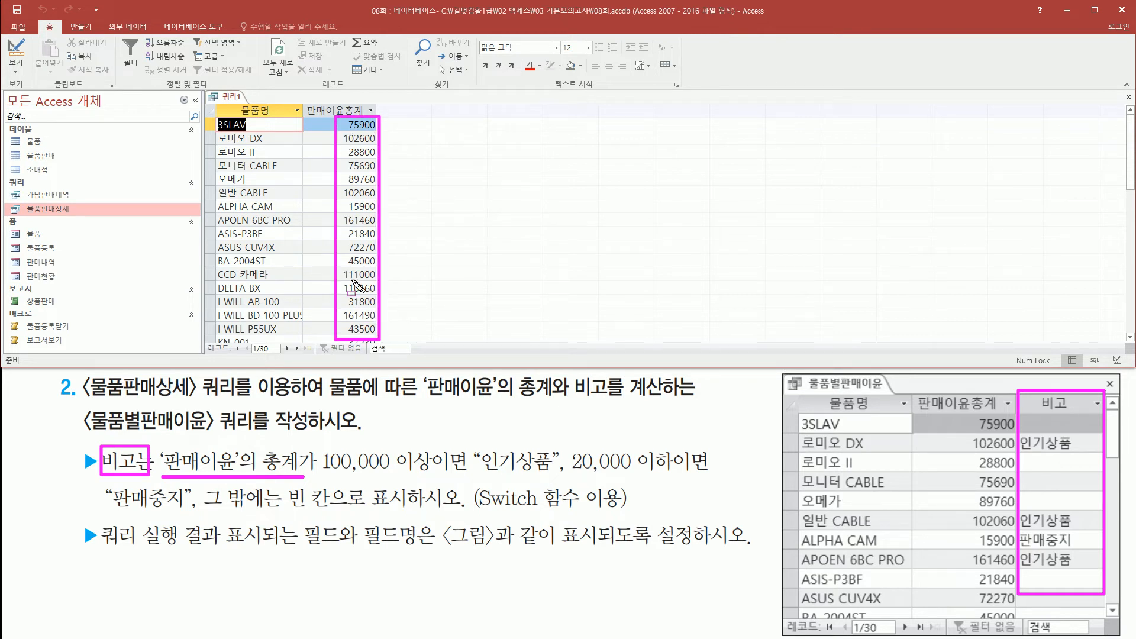
drag(322, 473, 707, 472)
drag(99, 517, 650, 515)
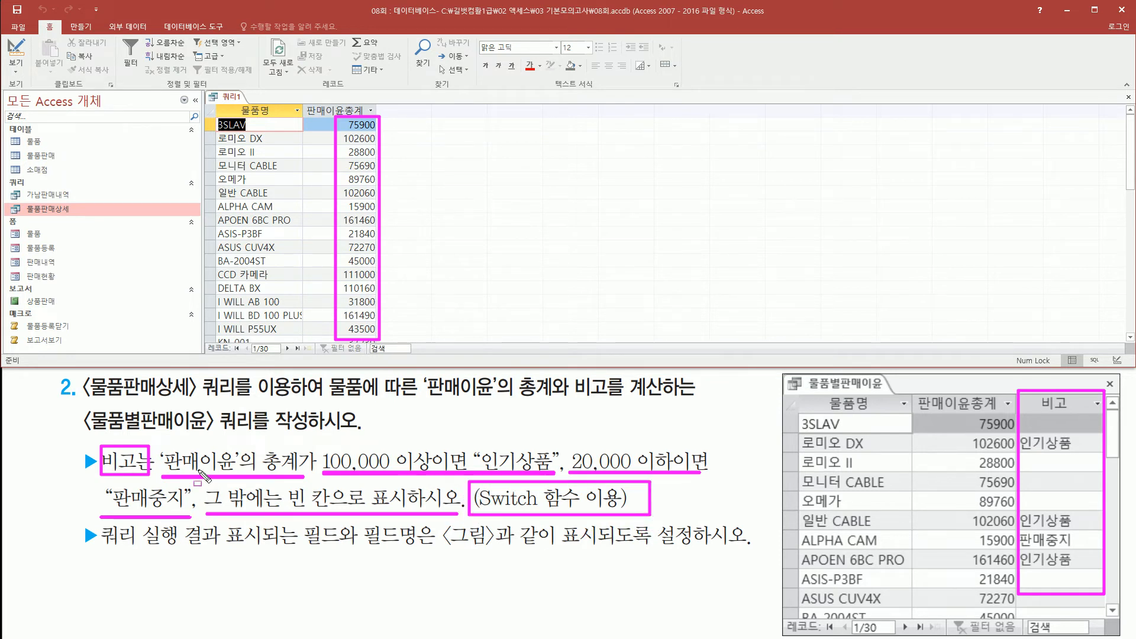
key(Escape)
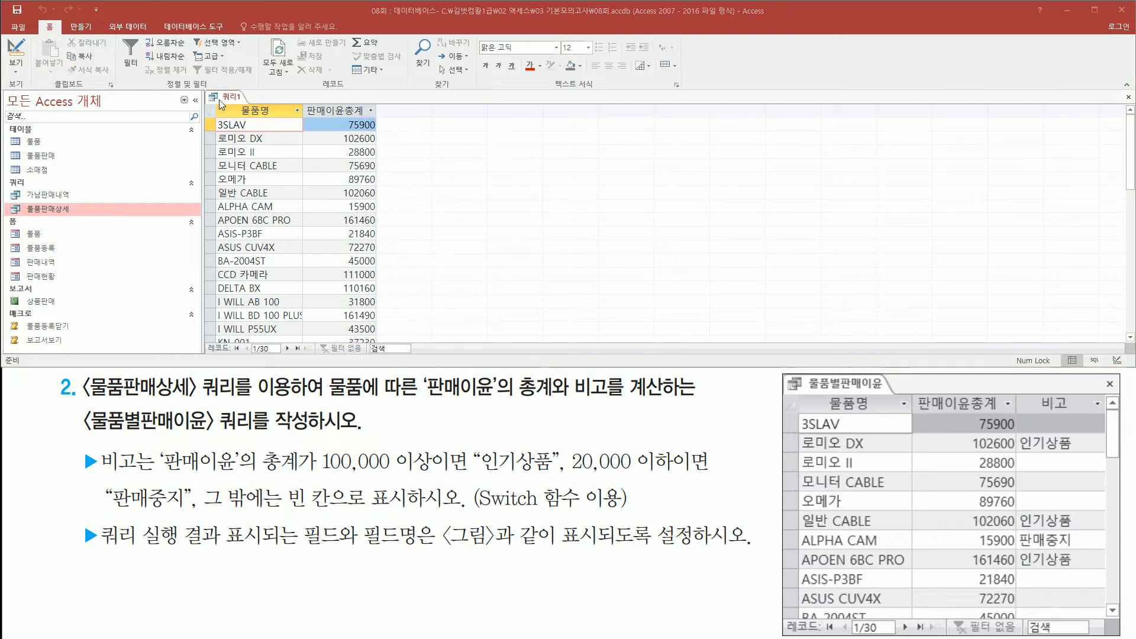
Step: Return the query to design view and go to the empty third column of the grid
right_click(229, 98)
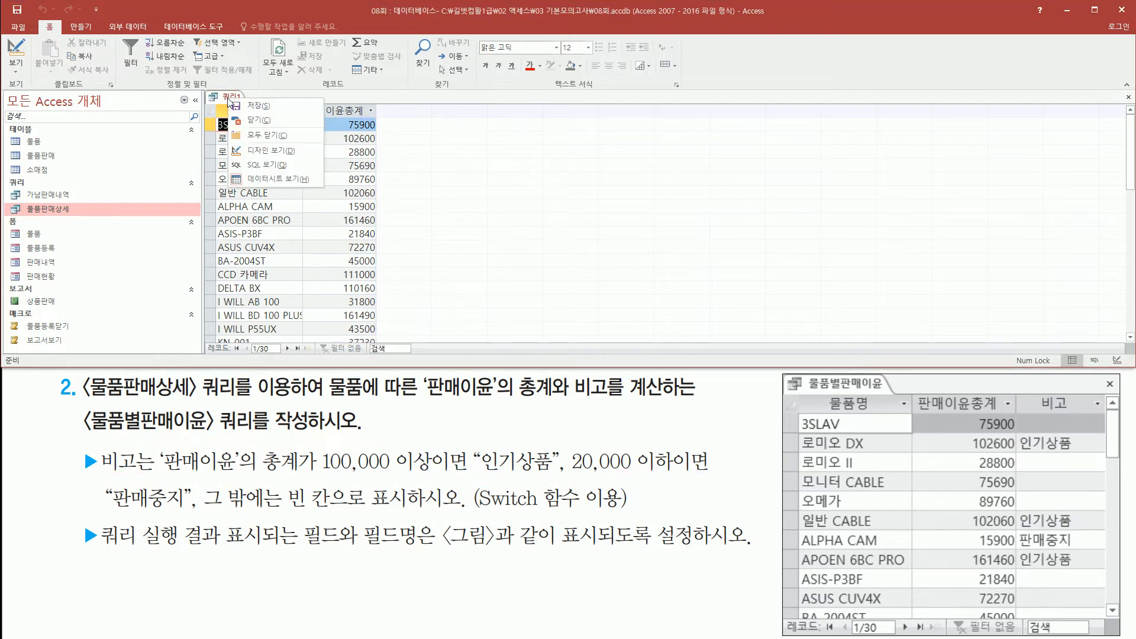
click(266, 151)
click(528, 231)
drag(503, 222, 566, 250)
key(Escape)
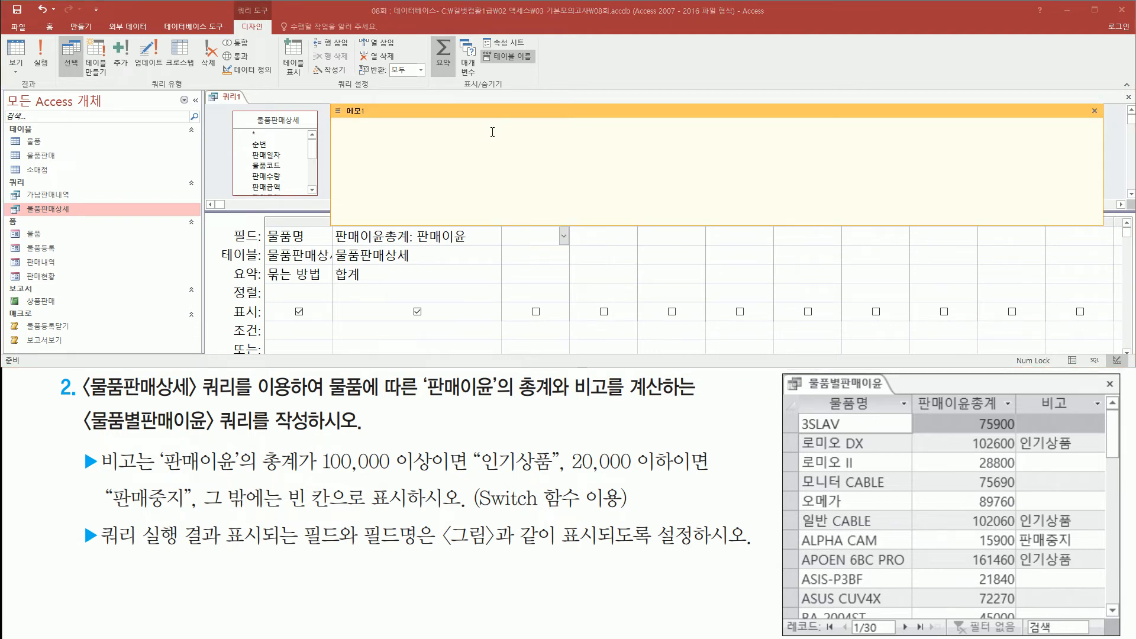
Step: Write the Switch syntax in the memo as "switch( 조건1, 인수1 , 조건2 , 인수2, 조건3, 인수3..... )"
text(Si)
key(BackSpace)
text(with)
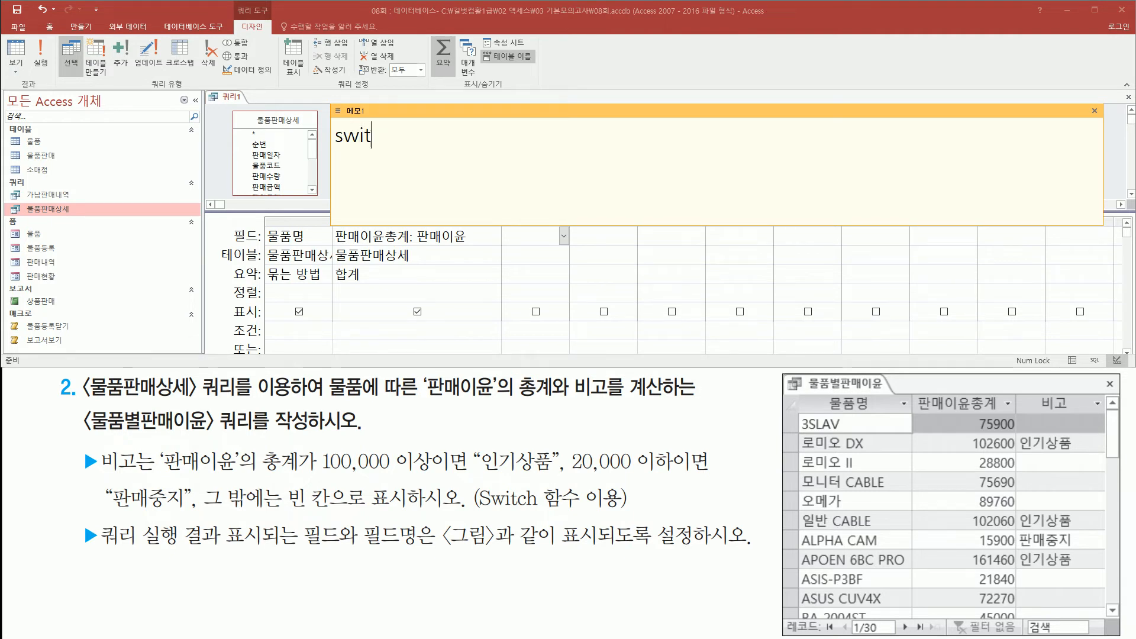
key(BackSpace)
text(tch)
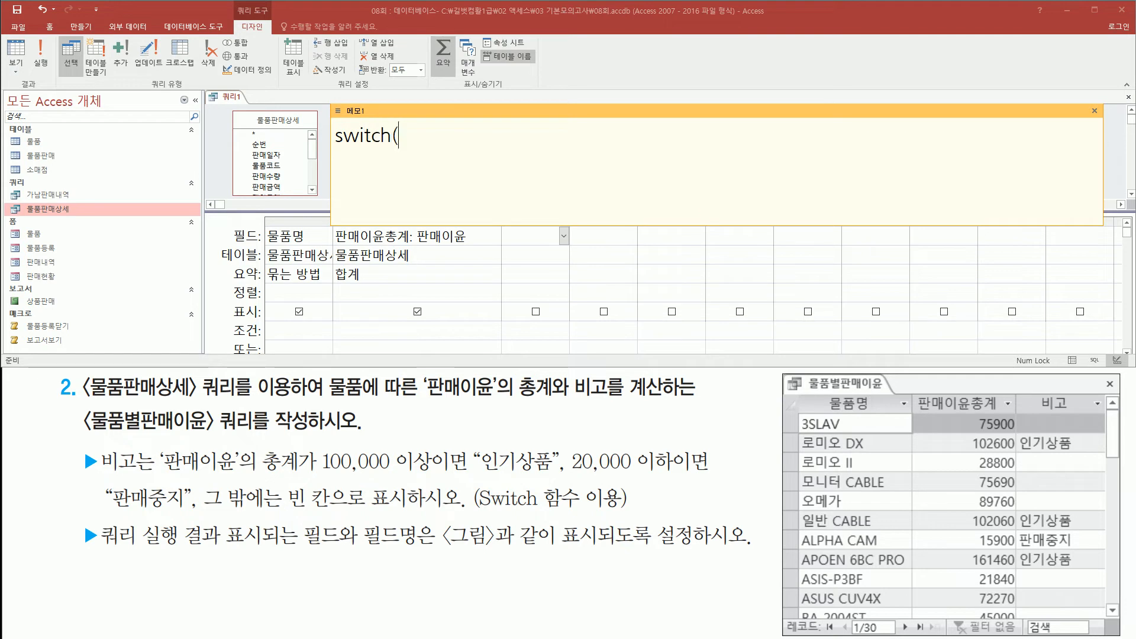
text(( 조건1,)
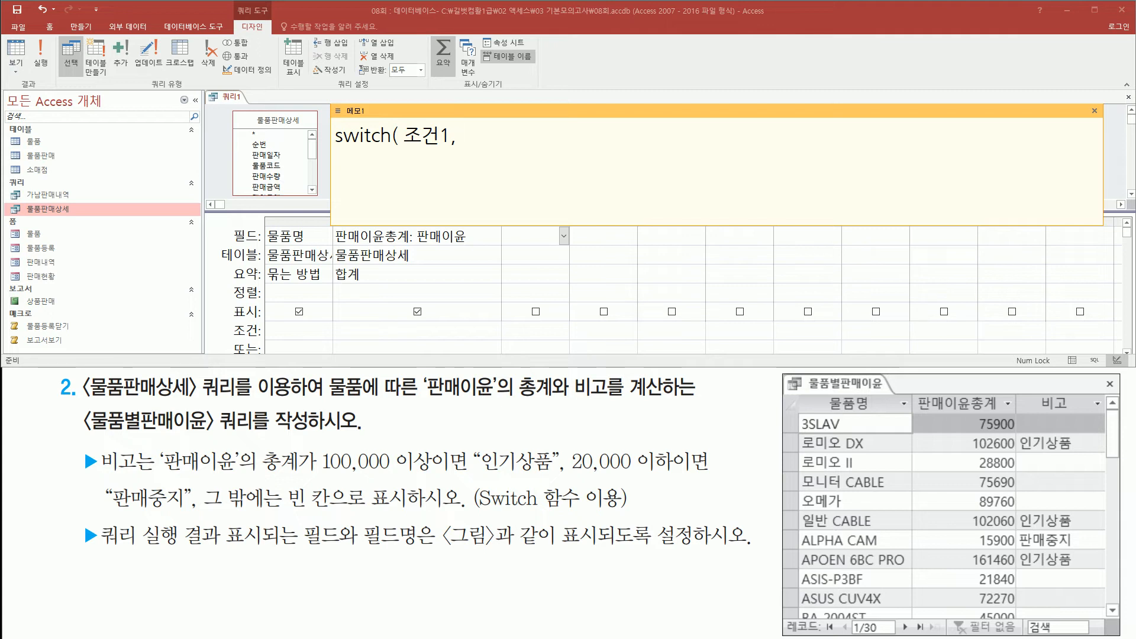
text( 인수1)
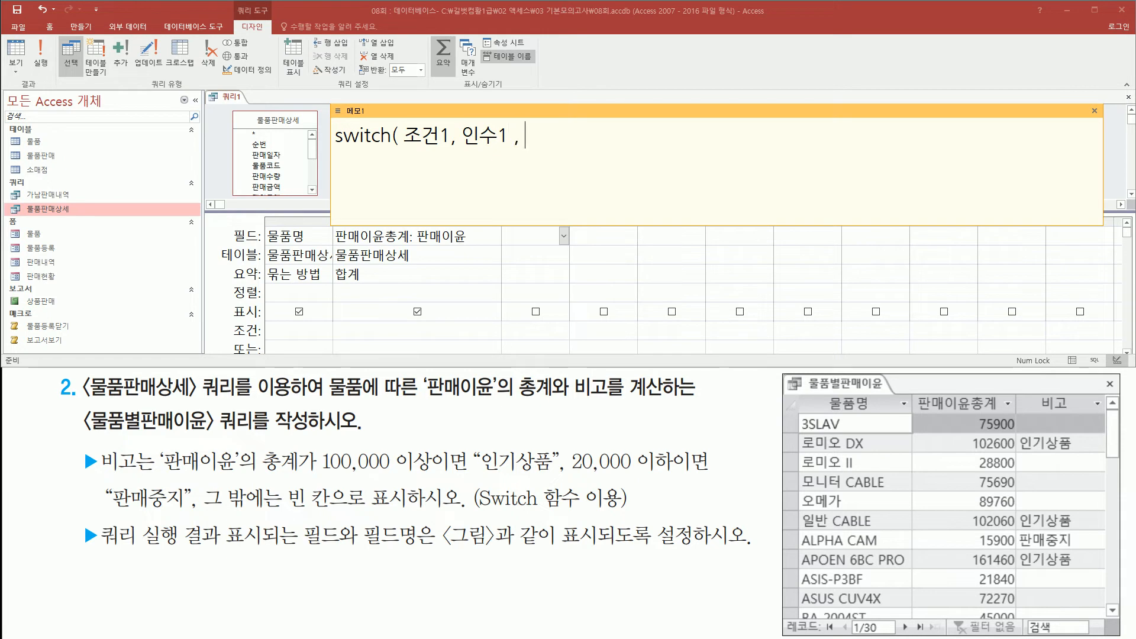
text( , 조건2)
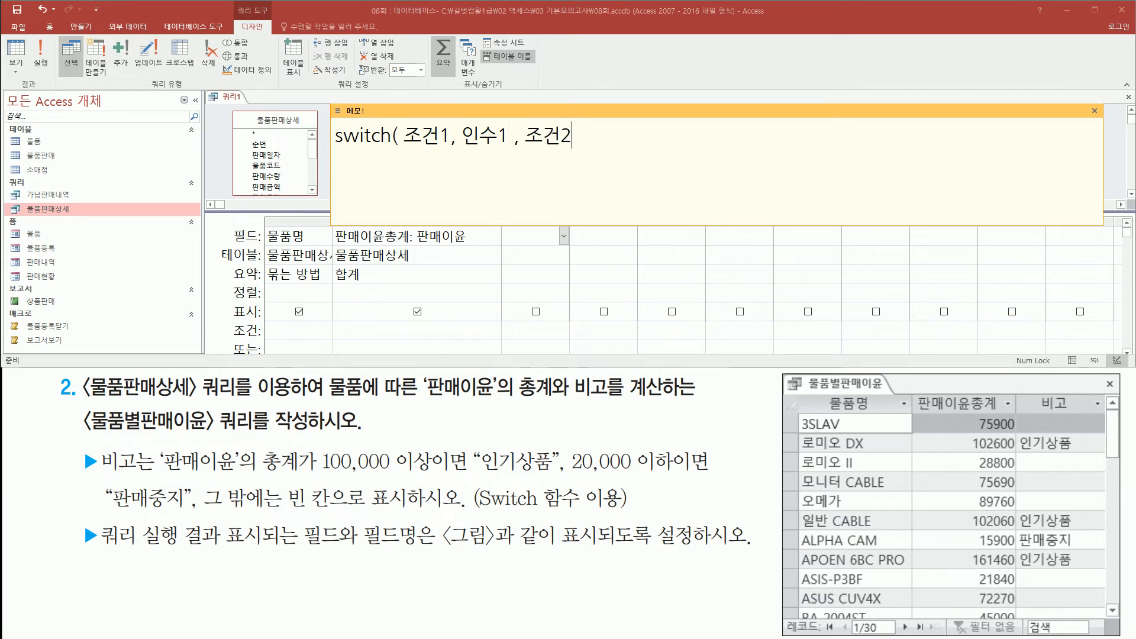
text( , 인수2)
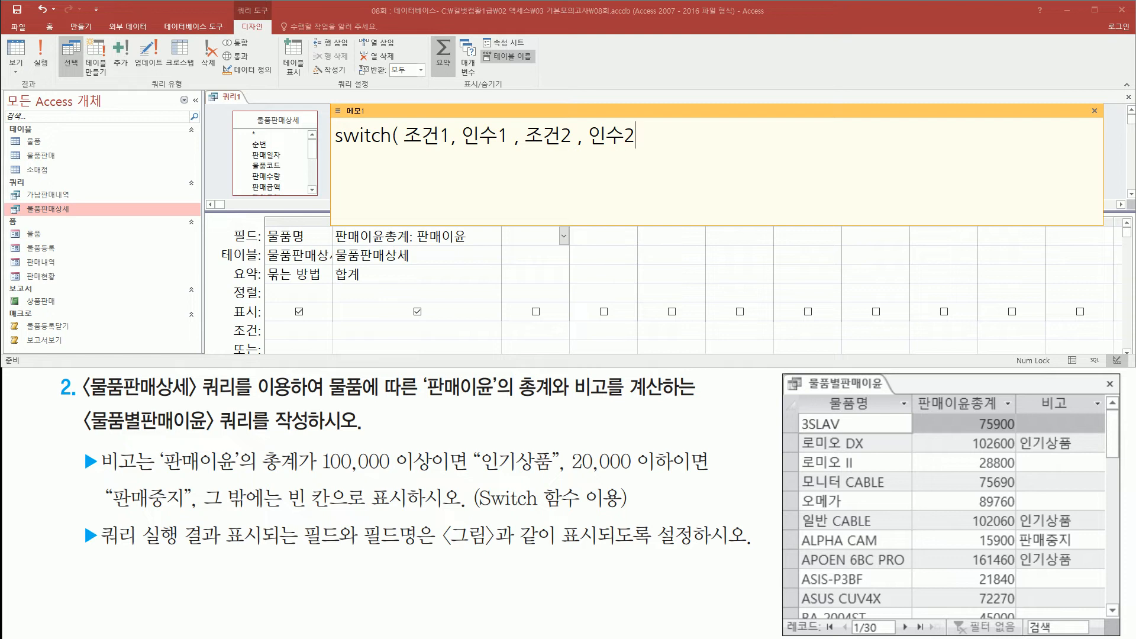
text(3, 인수3.....)
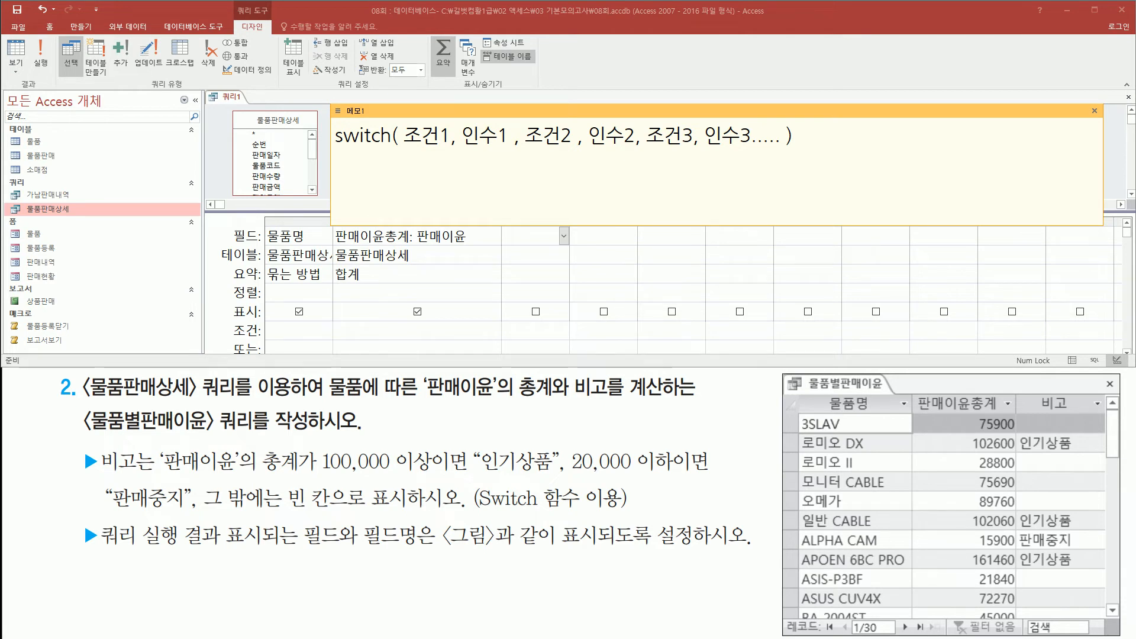
Step: Start the 비고 expression on the memo's second line with "switch( [판매이윤총계]"
text(witch()
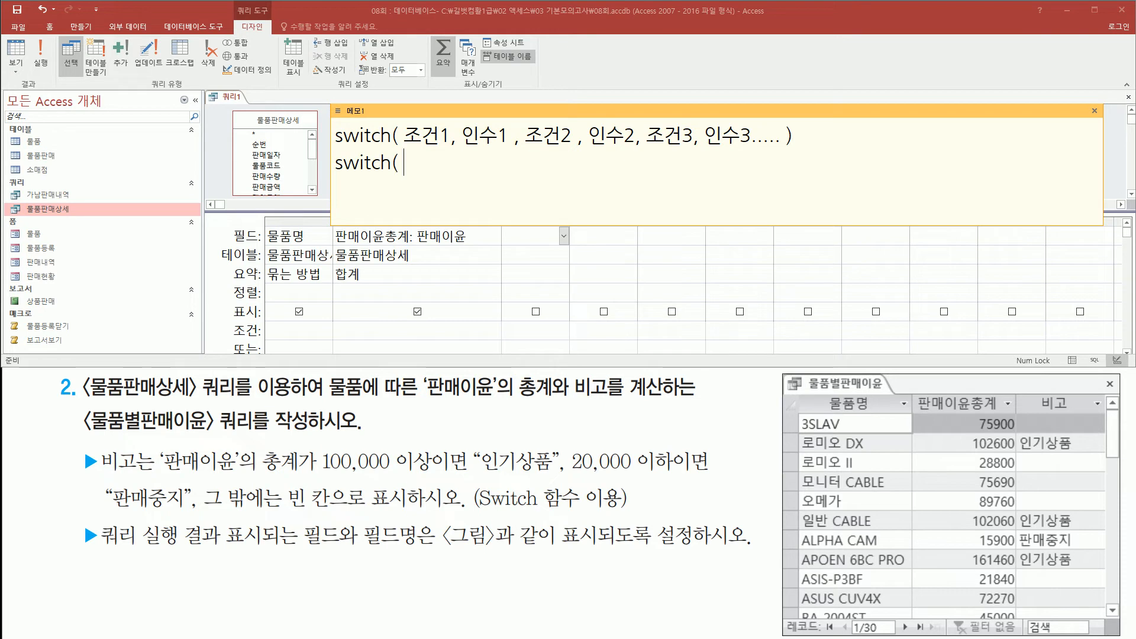
mouse_move(158, 441)
mouse_down()
mouse_move(229, 474)
mouse_move(435, 475)
mouse_up()
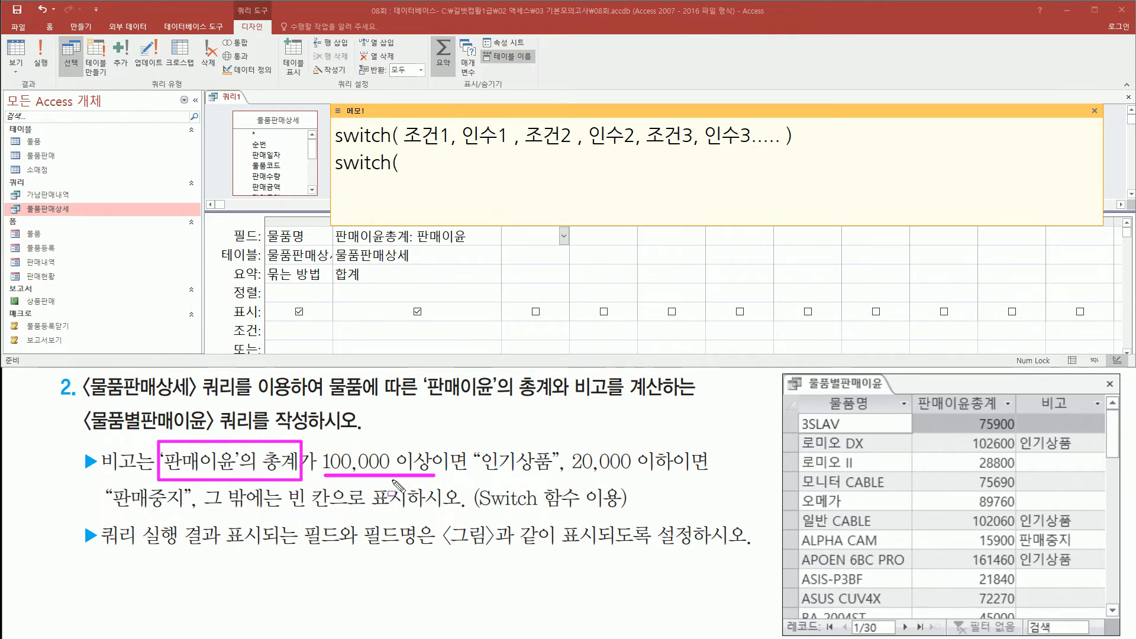
drag(335, 243, 412, 243)
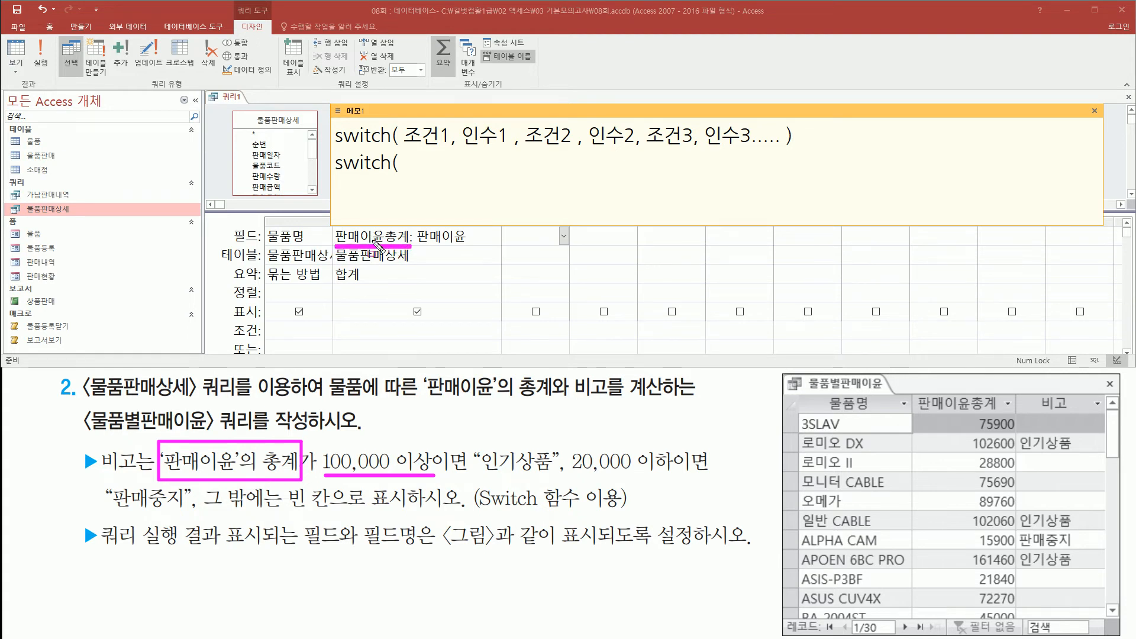
key(Escape)
click(426, 162)
text([vks)
key(BackSpace)
key(BackSpace)
key(BackSpace)
key(Hangul)
text(판매이)
text(윤총ㄱ)
text(ㅖ)
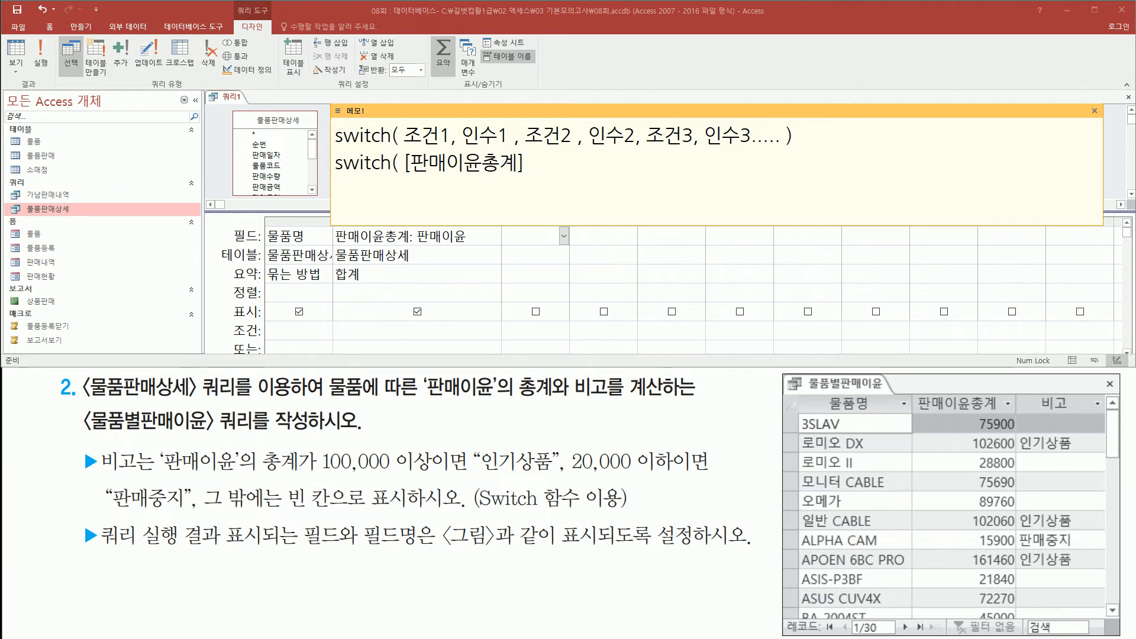
Step: Complete the first Switch pair in the memo with the condition >=100000 and the result "인기상품"
text(]>=100000 , ")
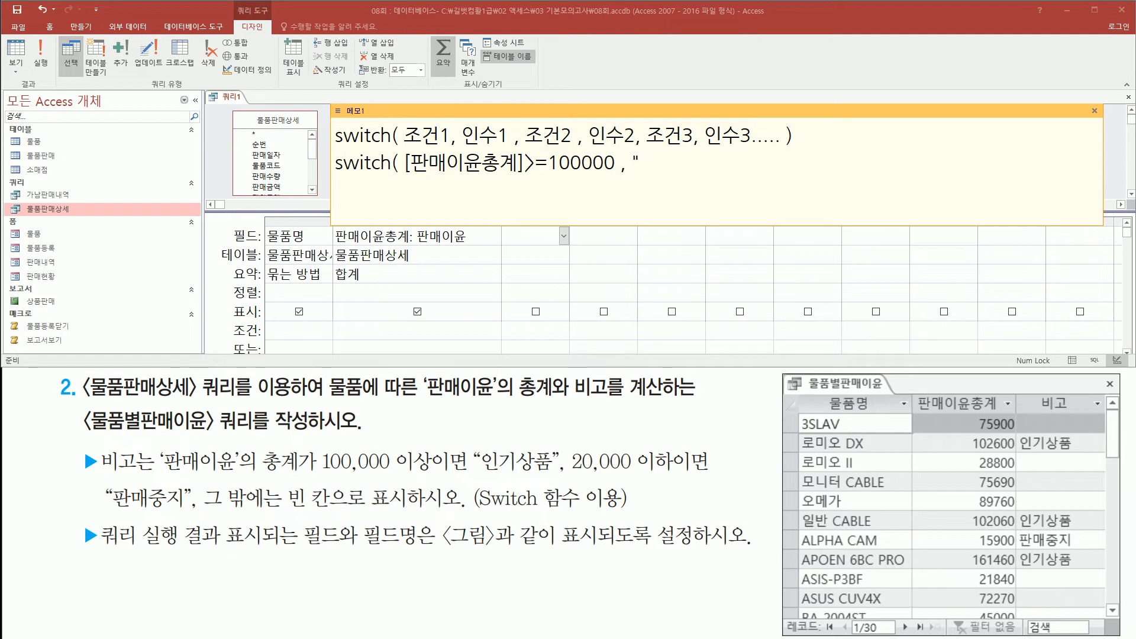
text(인ㄱ)
text(기상품" )
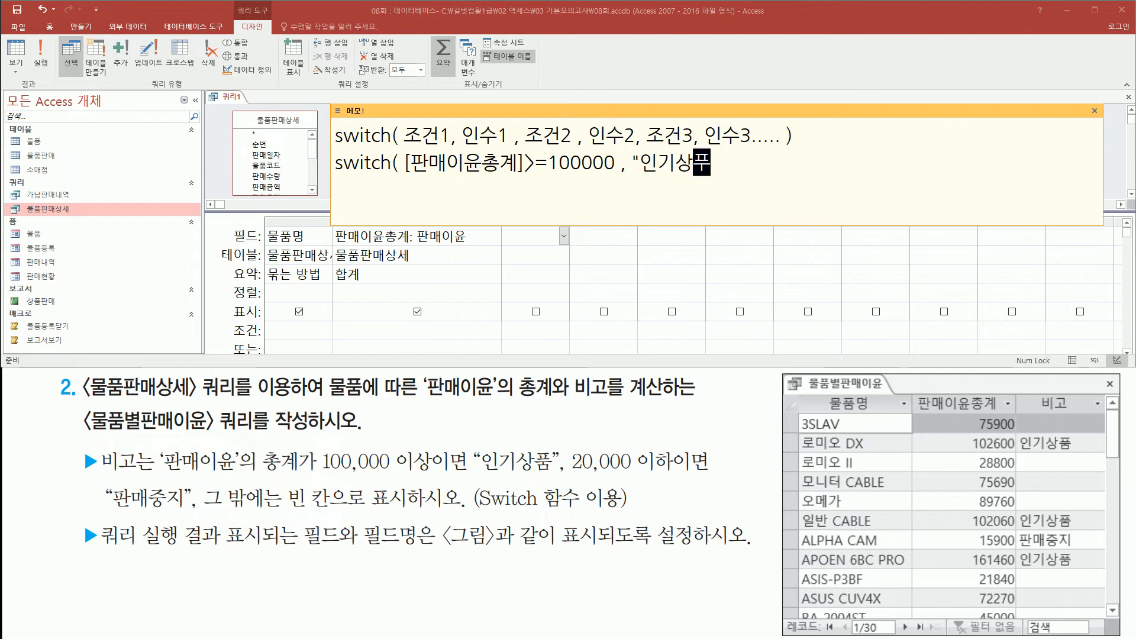
text(,)
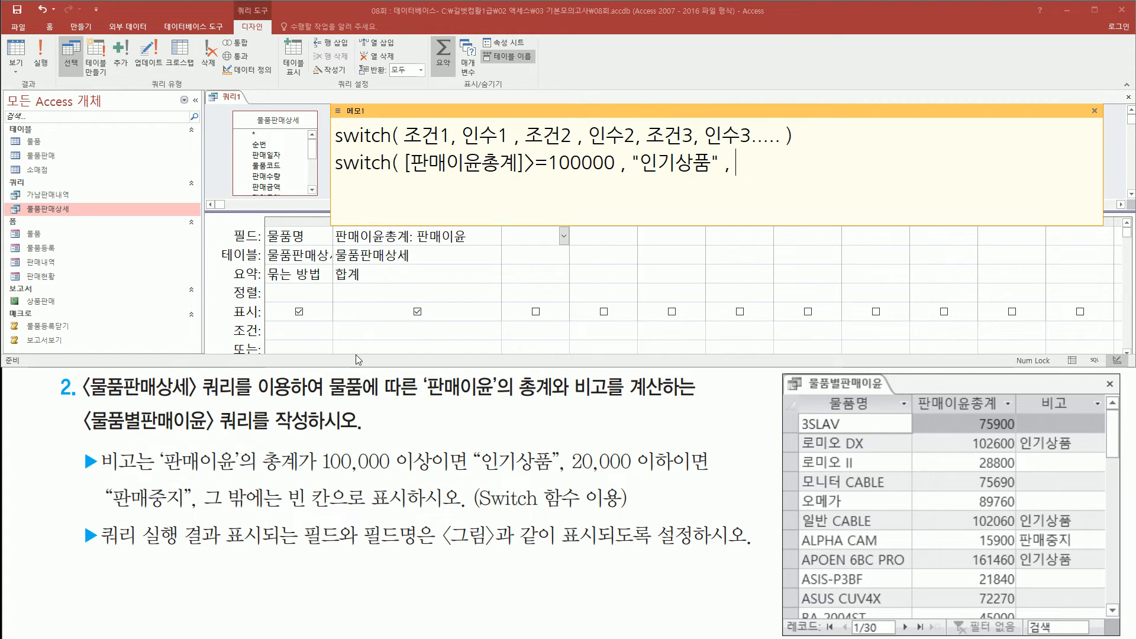
Step: Add the second Switch pair to the memo expression: [판매이윤총계]<=20000 , "판매중지"
drag(569, 474, 675, 475)
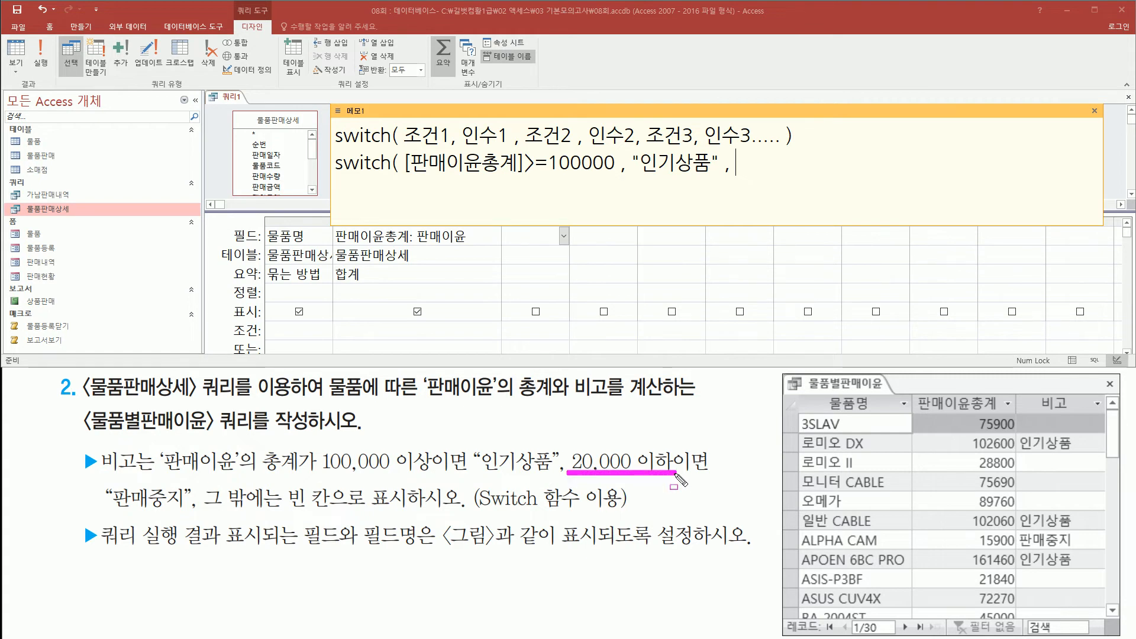
key(Escape)
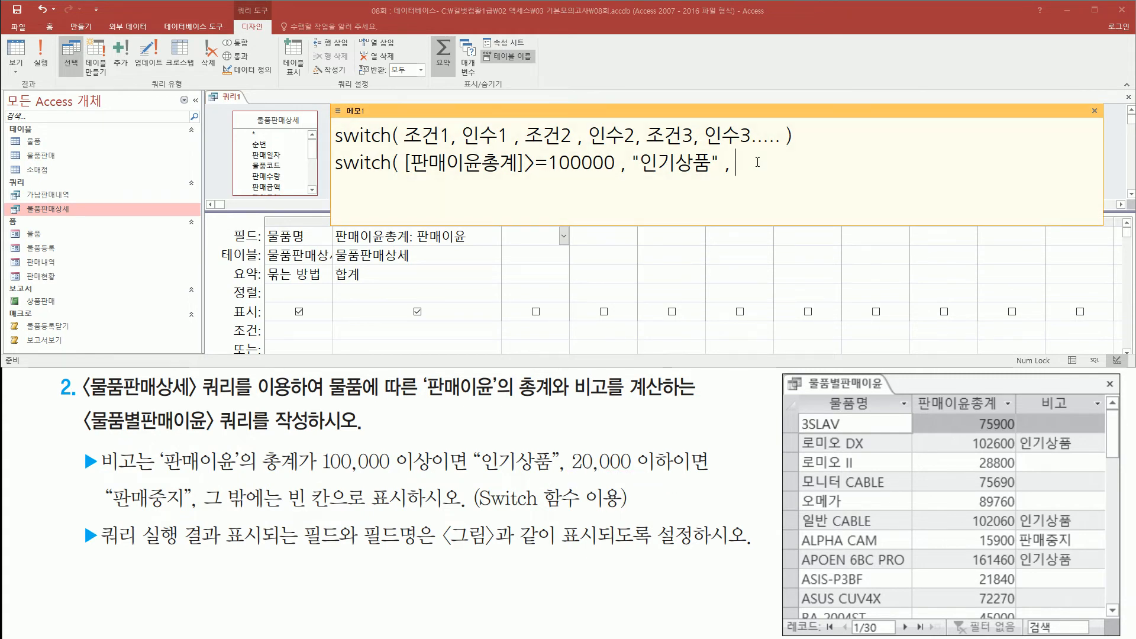
text([판매이)
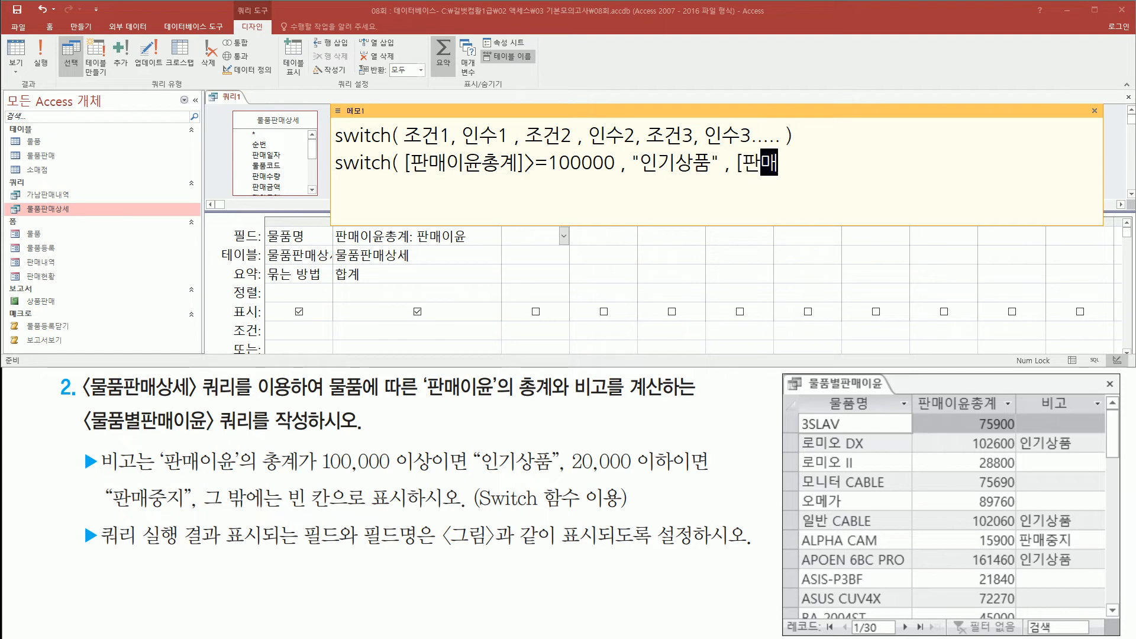
text(윤총계)
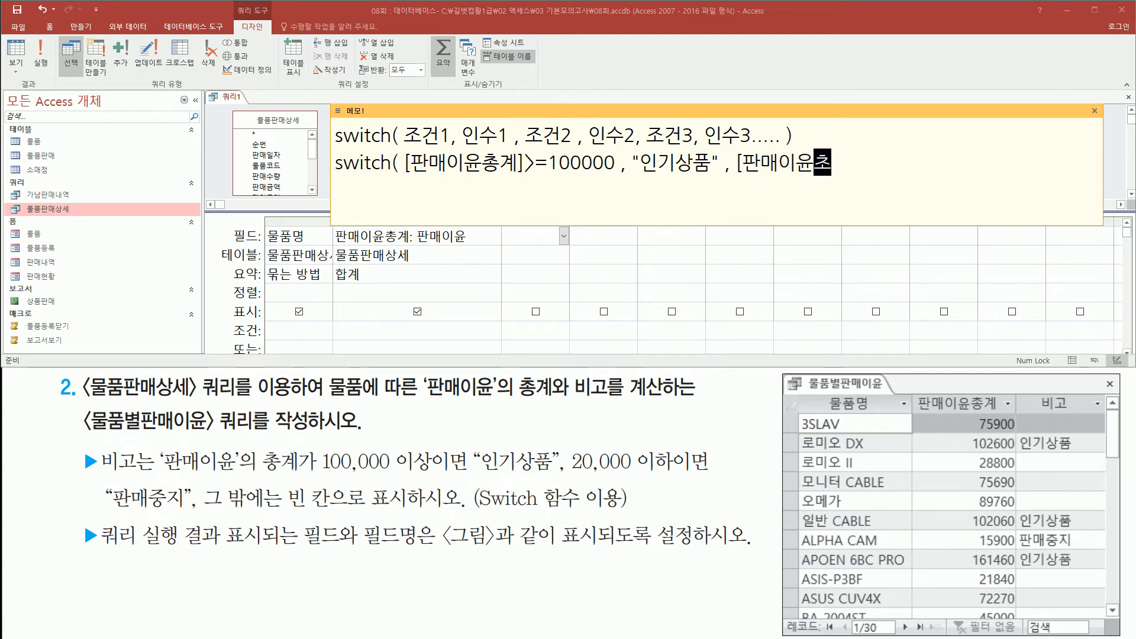
text(])
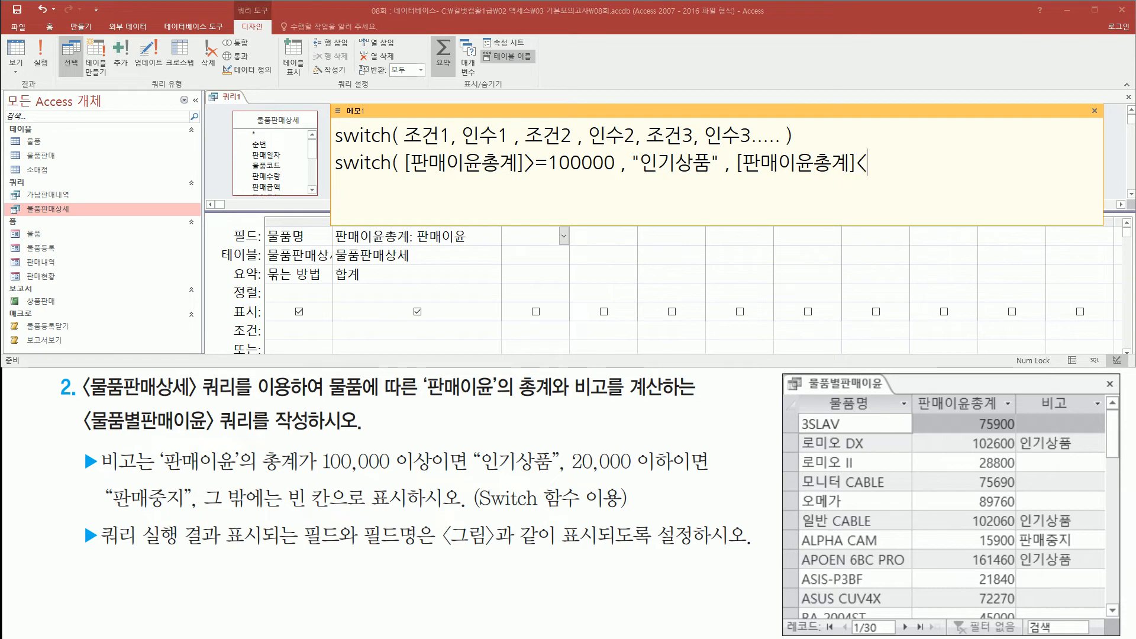
text(<=20000)
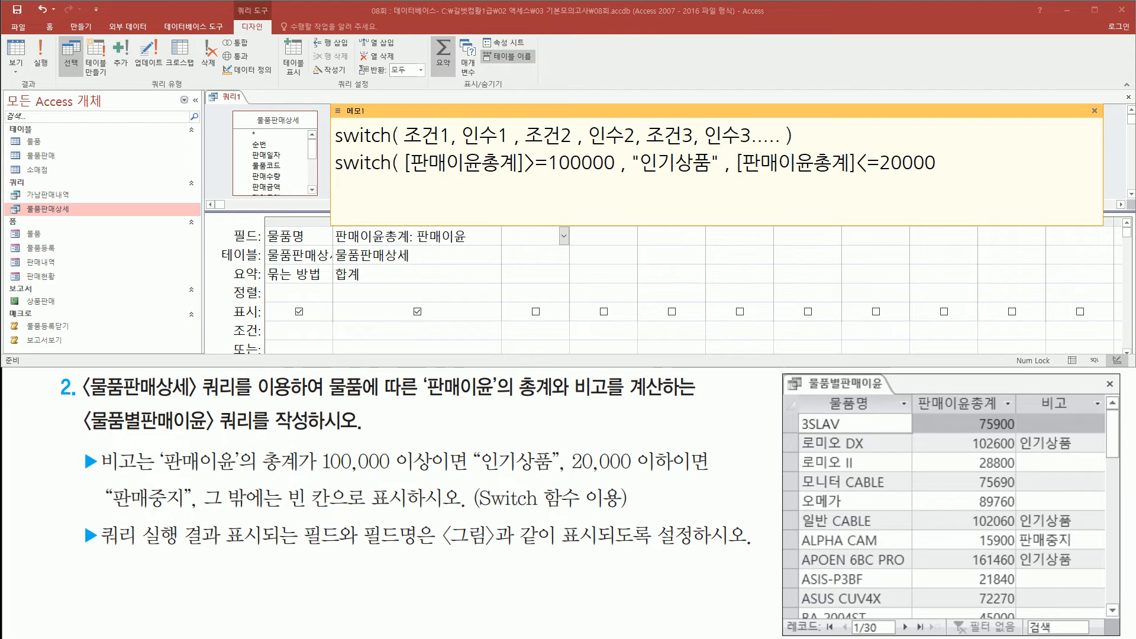
text( , "판매중지)
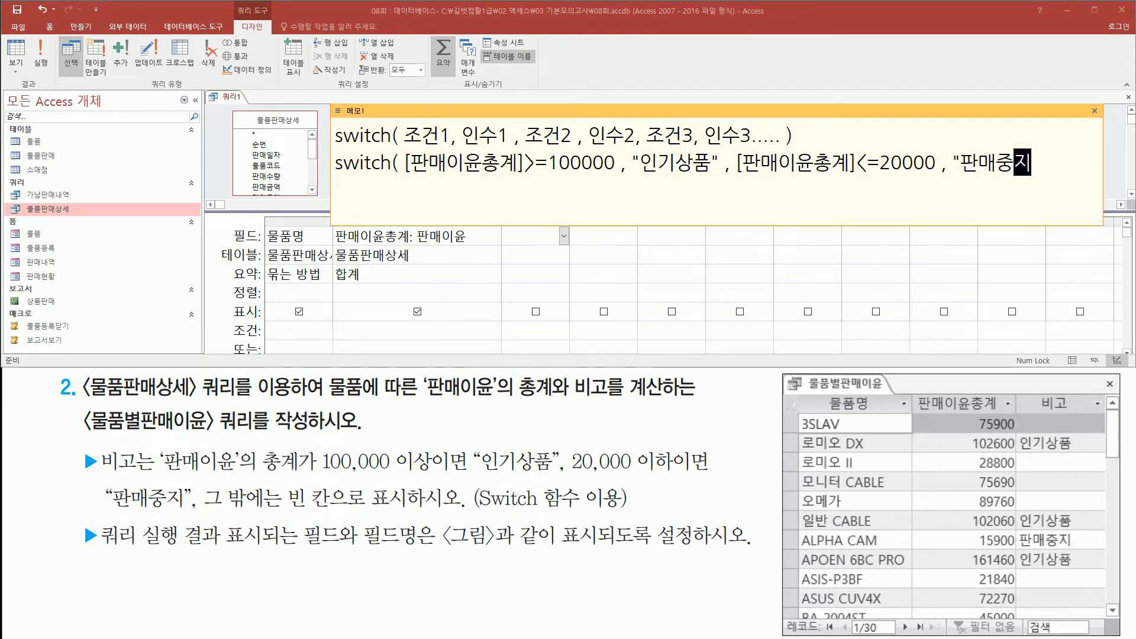
text(")
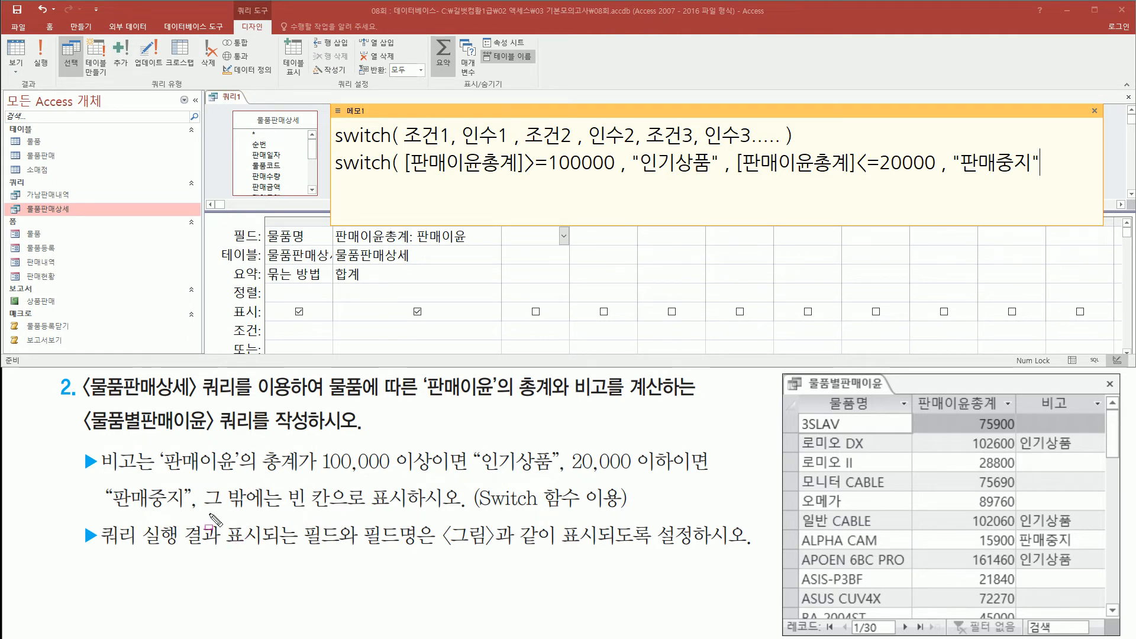
Step: Close the Switch expression on the memo's second line with ")" after "판매중지"
drag(205, 513, 423, 513)
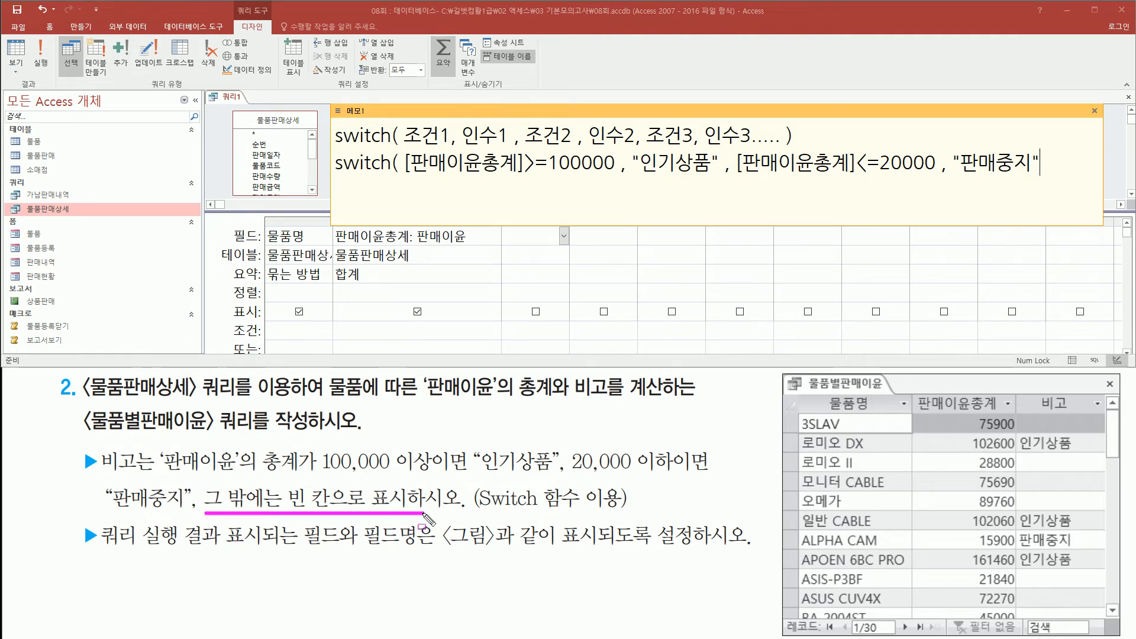
drag(410, 183, 619, 182)
drag(740, 180, 928, 180)
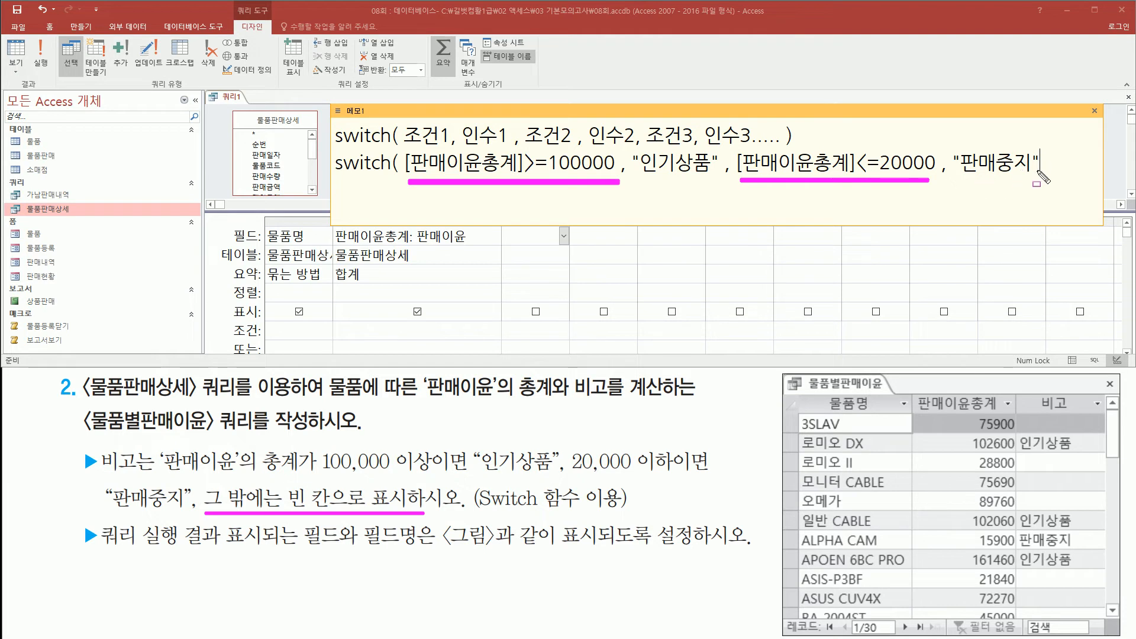
key(Escape)
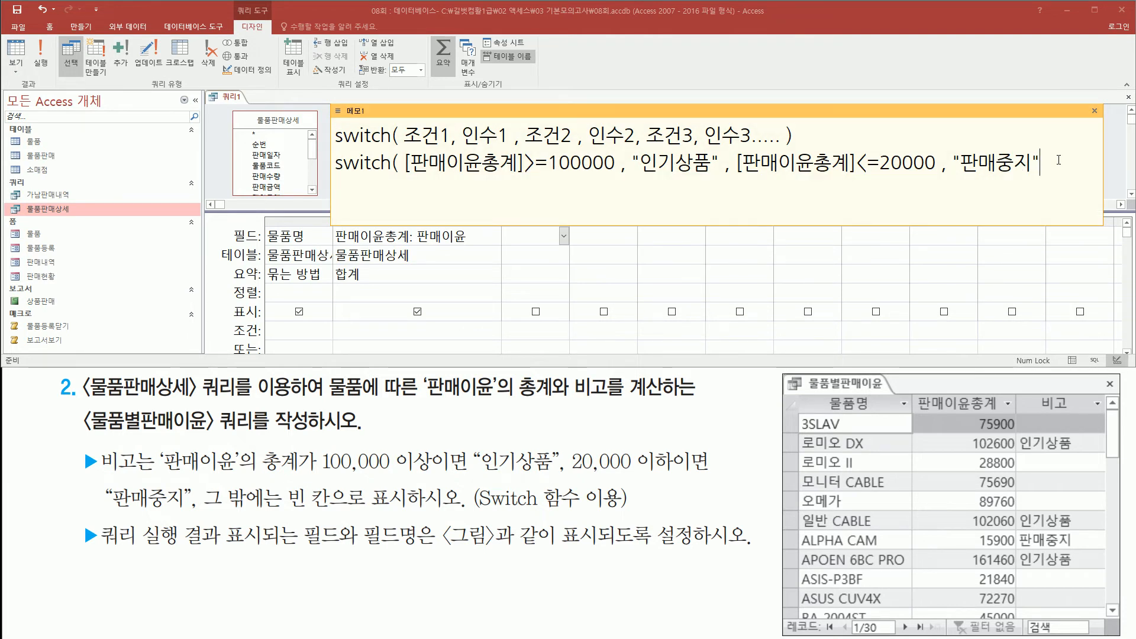
text())
drag(407, 174, 1037, 178)
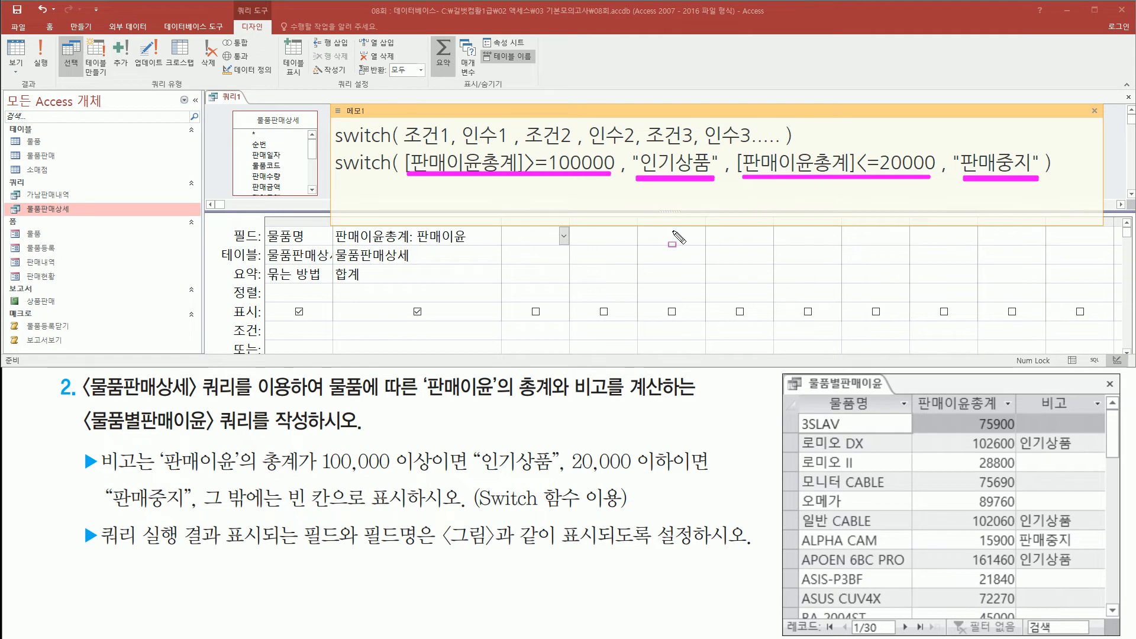
drag(288, 510, 407, 513)
drag(1039, 391, 1078, 417)
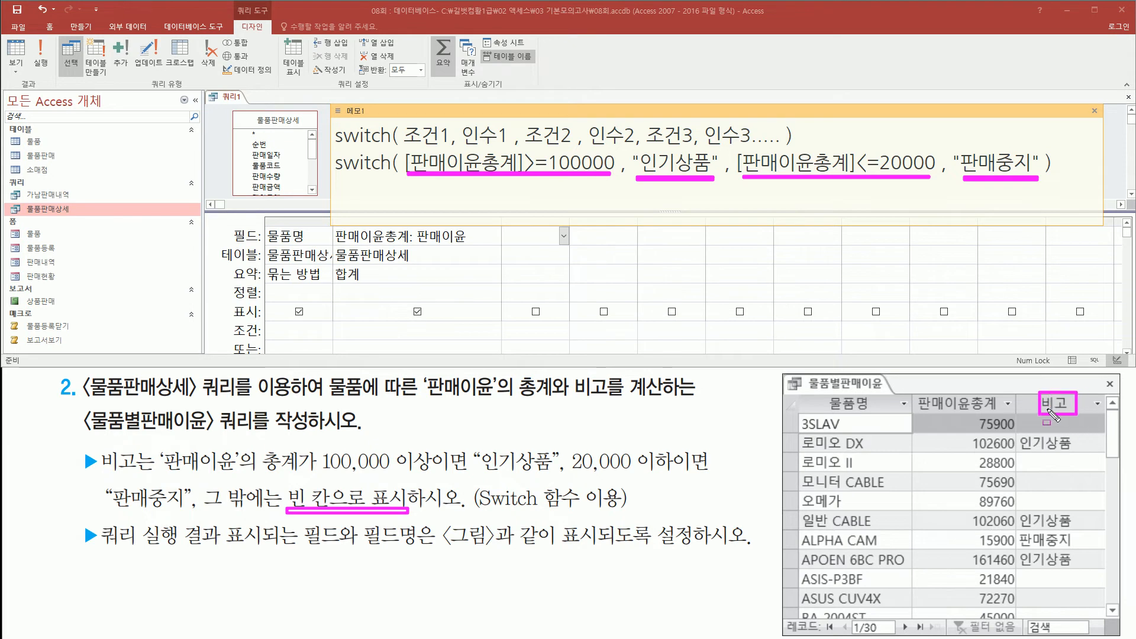
key(Escape)
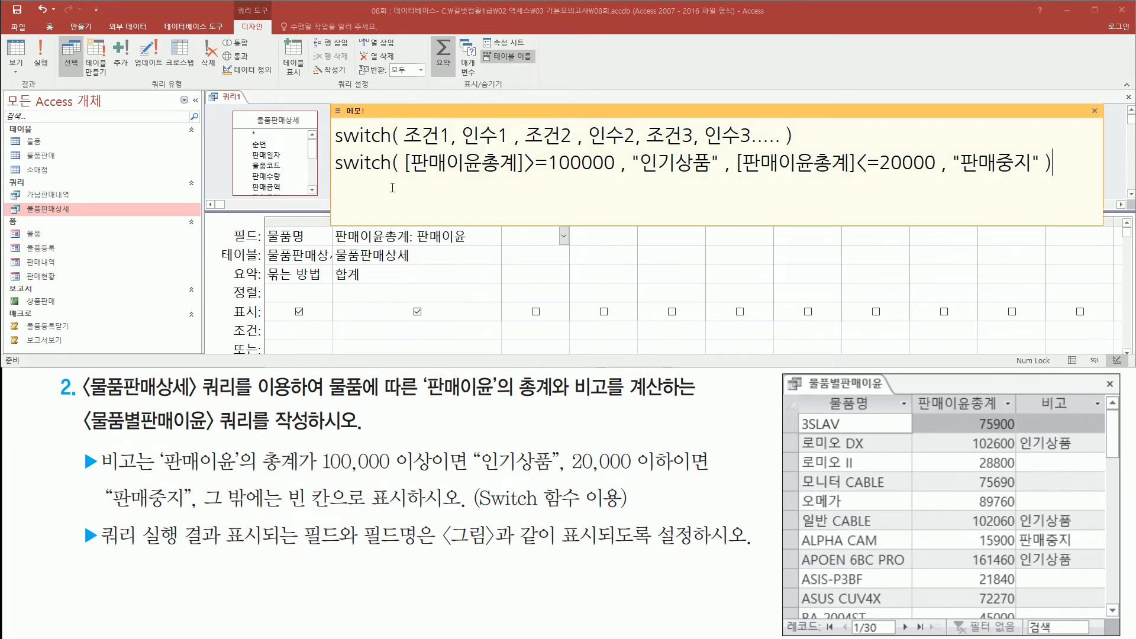
Step: Copy the whole Switch expression from the memo, widen the query's third column and begin its field with "비고:"
drag(337, 166, 1059, 166)
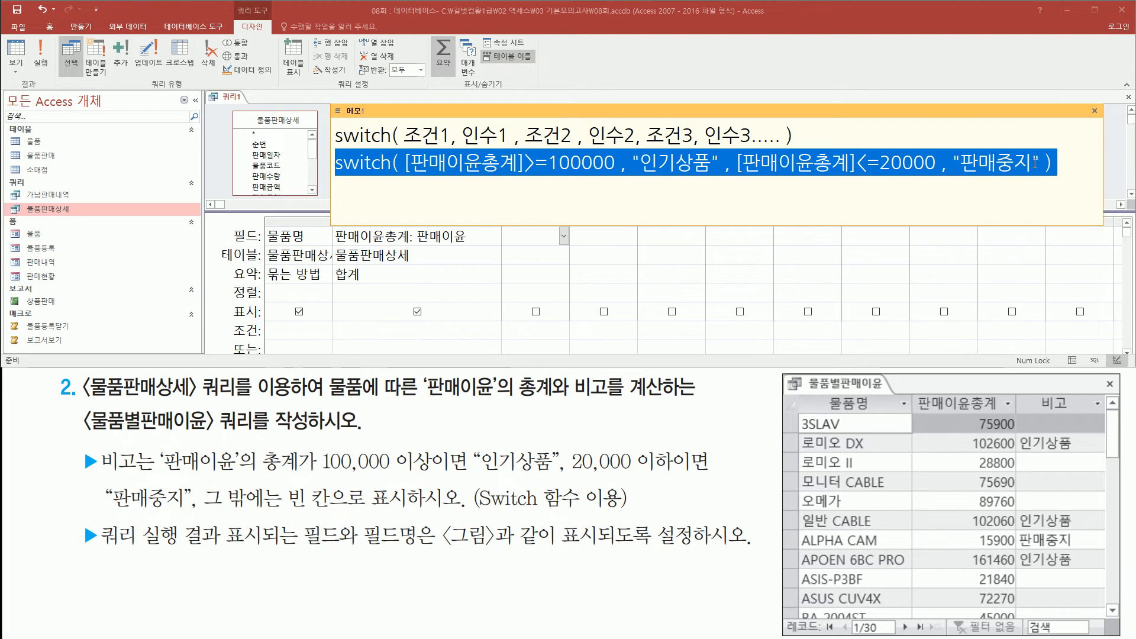
click(1070, 161)
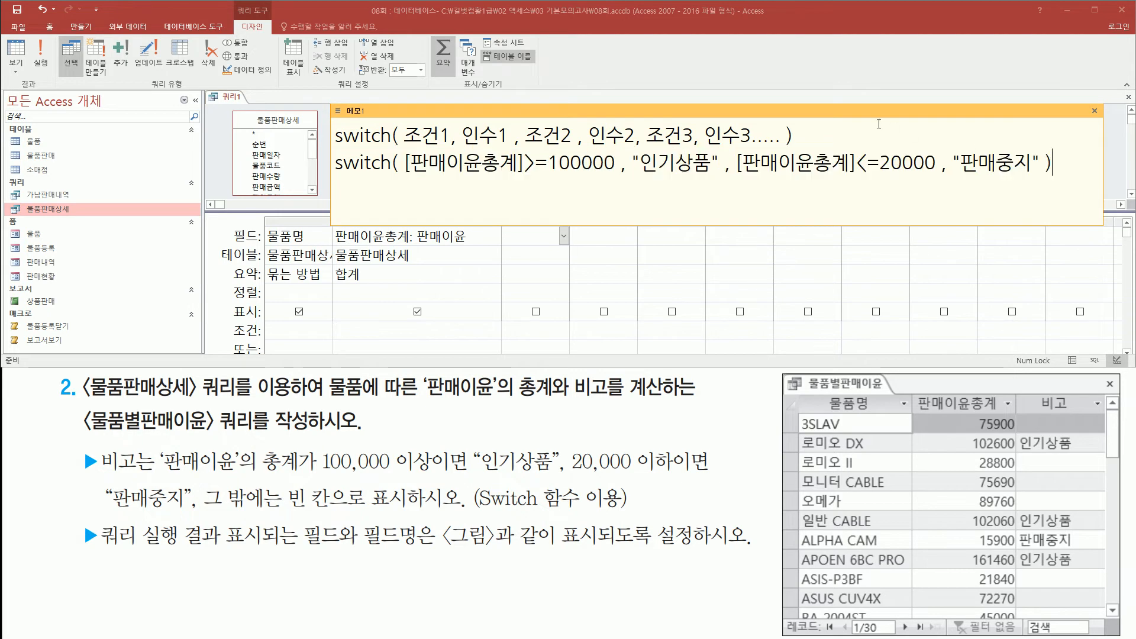
click(534, 239)
drag(569, 220, 847, 220)
text(비고:)
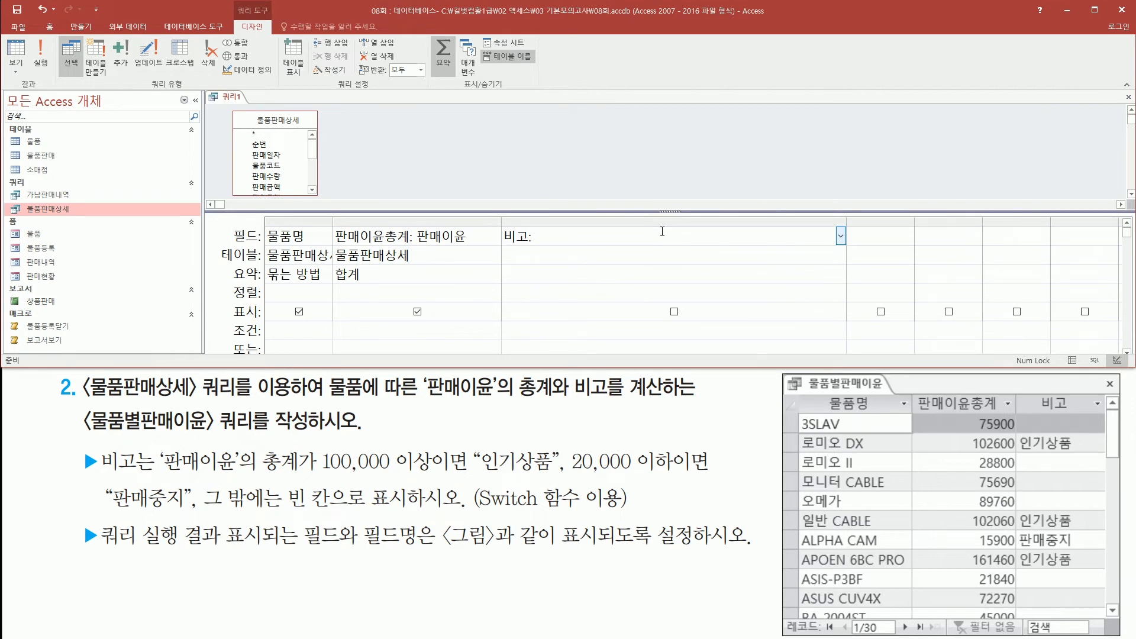
Step: Complete the 비고 field with the copied expression switch( [판매이윤총계]>=100000 , "인기상품" , [판매이윤총계]<=20000 , "판매중지" ), widening its column
key(ctrl+v)
drag(590, 241, 373, 241)
drag(847, 218, 1041, 222)
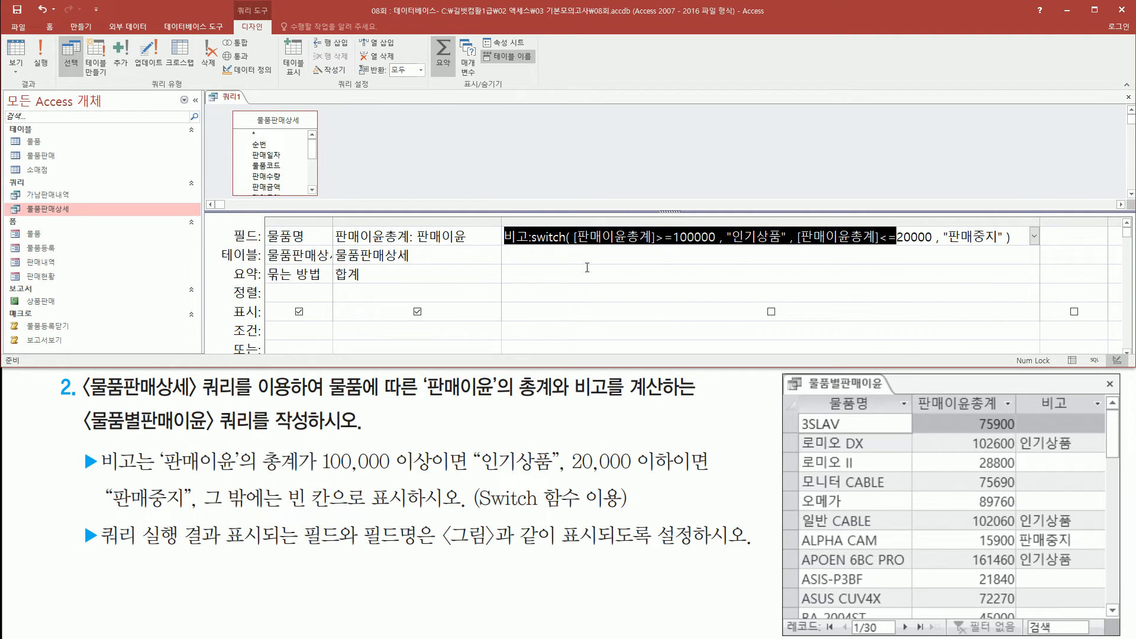
click(553, 236)
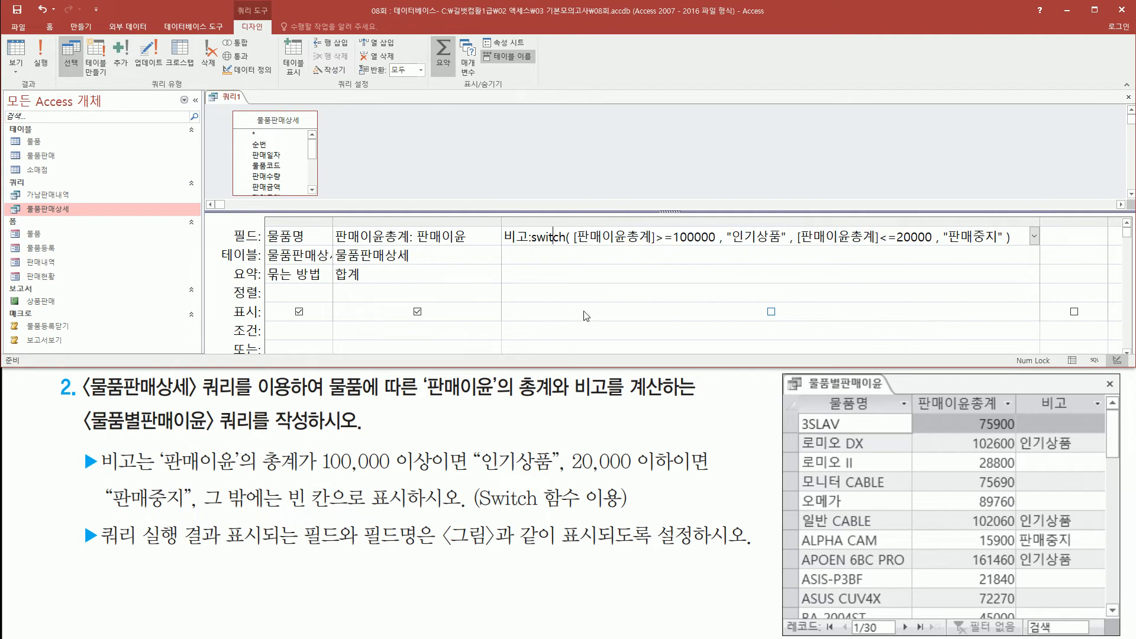
key(Down)
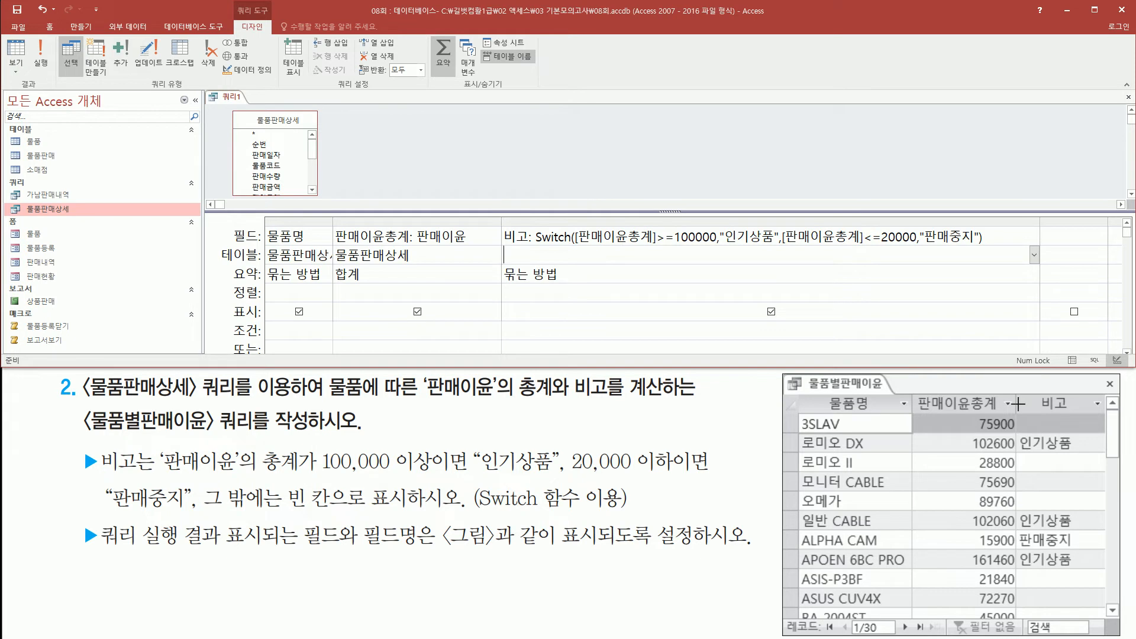
Step: Try to run the query with the new 비고 column
mouse_move(1013, 389)
mouse_down()
mouse_move(1098, 559)
mouse_move(1101, 591)
mouse_up()
key(Escape)
mouse_move(28, 35)
mouse_down()
mouse_move(64, 89)
mouse_move(56, 81)
mouse_up()
key(Escape)
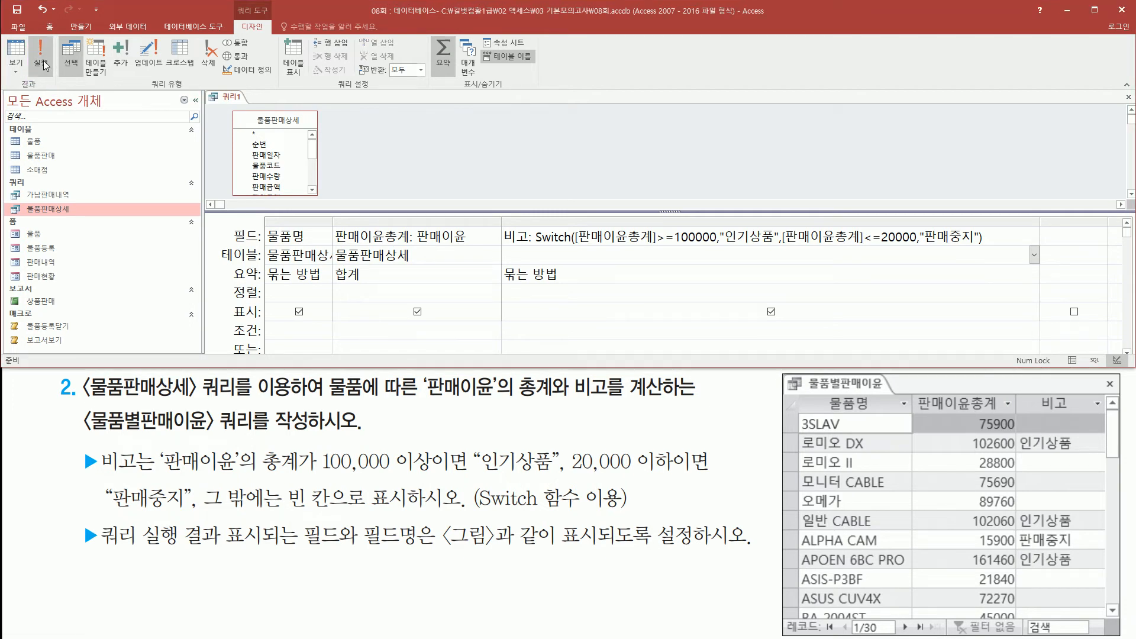
click(51, 62)
key(ctrl+2)
Step: Compare the requested 판매이윤총계 parameter with the field alias, the Switch references and the 비고 column's 요약 setting, and cancel the request
drag(500, 128, 549, 128)
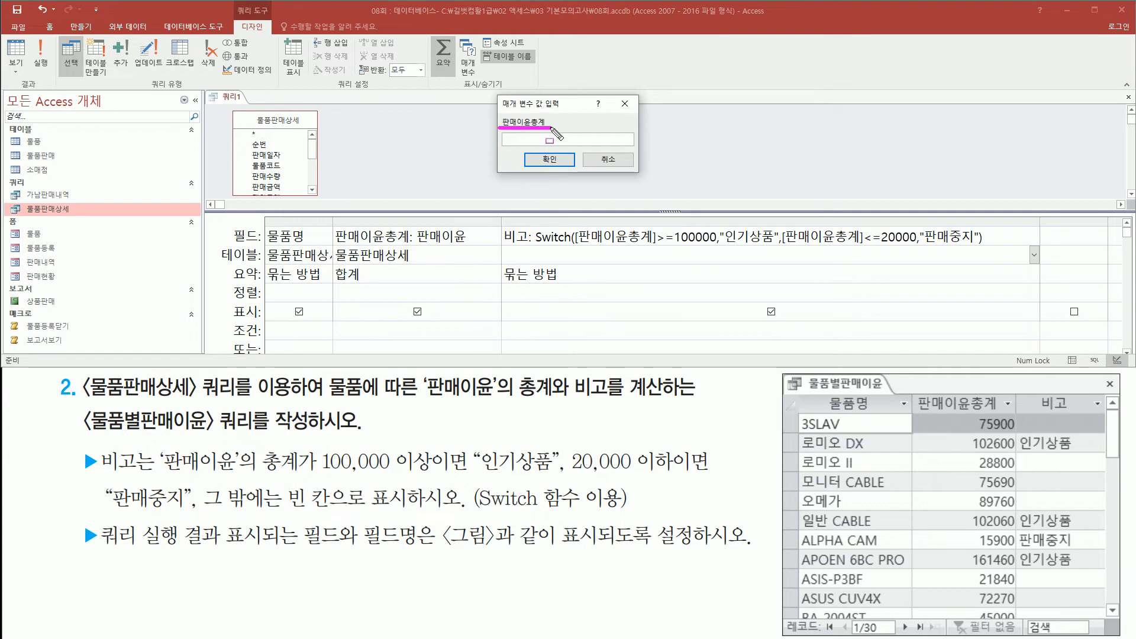
mouse_move(495, 92)
mouse_down()
mouse_move(540, 165)
mouse_move(641, 174)
mouse_up()
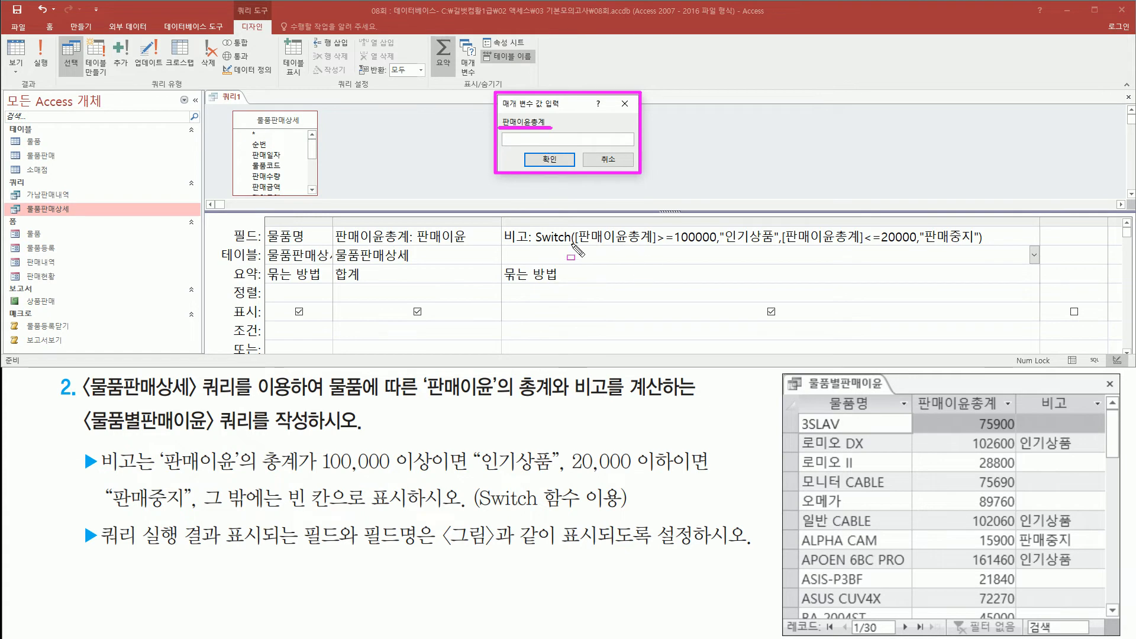
drag(579, 245, 655, 245)
drag(784, 246, 862, 246)
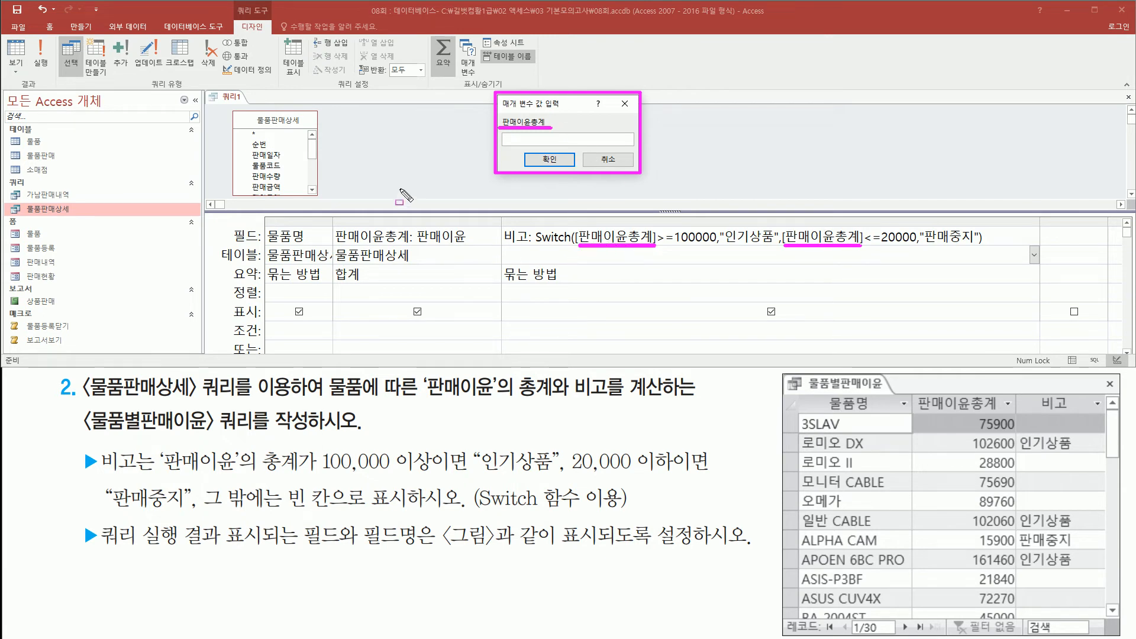
mouse_move(232, 110)
mouse_down()
mouse_move(255, 167)
mouse_move(319, 199)
mouse_up()
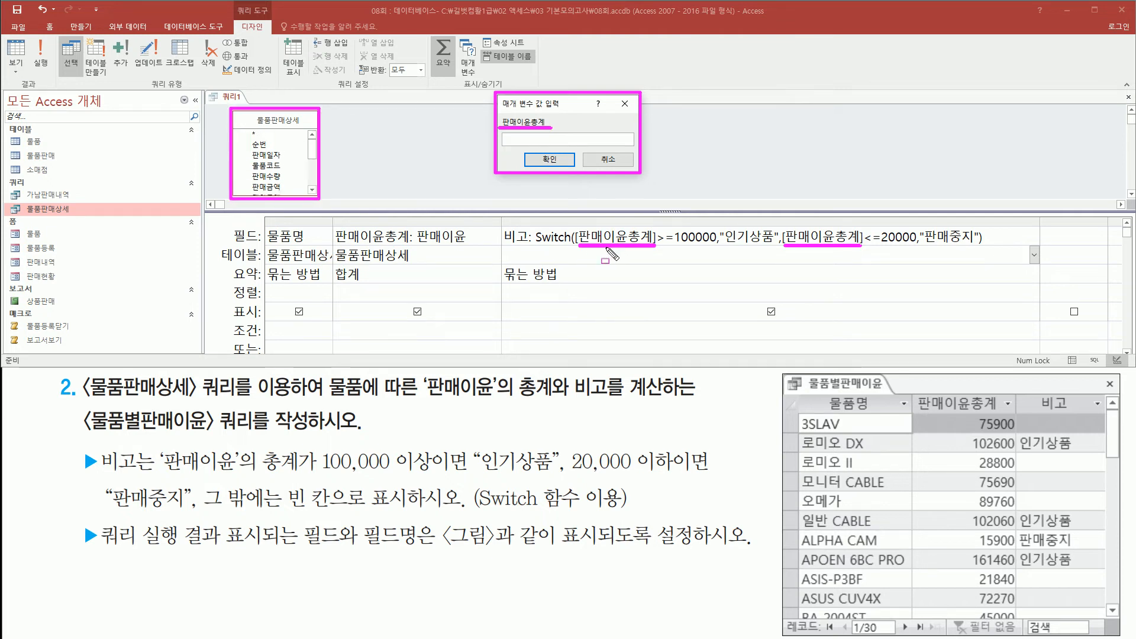
drag(416, 242, 465, 243)
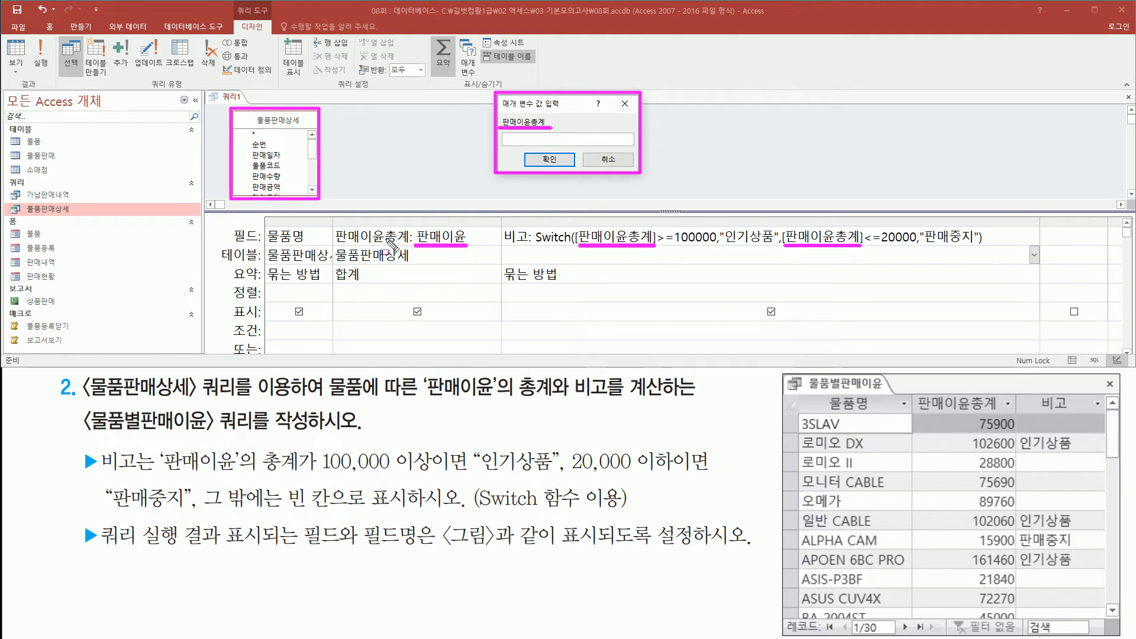
mouse_move(335, 236)
mouse_down()
mouse_move(401, 264)
mouse_move(412, 243)
mouse_move(411, 260)
mouse_up()
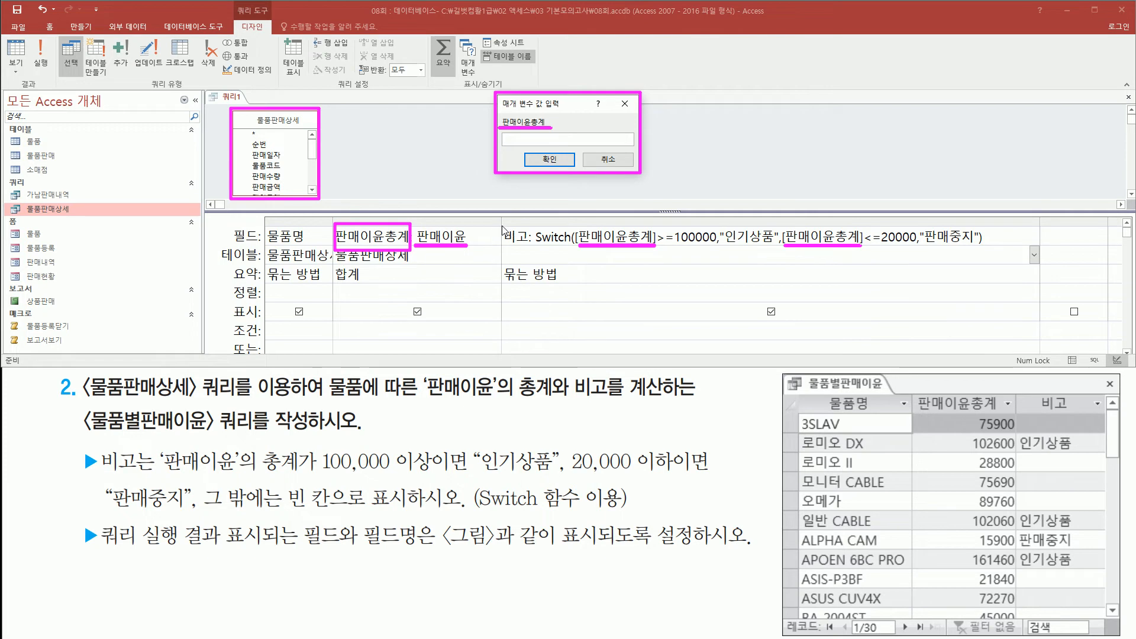
key(Escape)
mouse_move(502, 224)
mouse_down()
mouse_move(610, 250)
mouse_move(993, 246)
mouse_up()
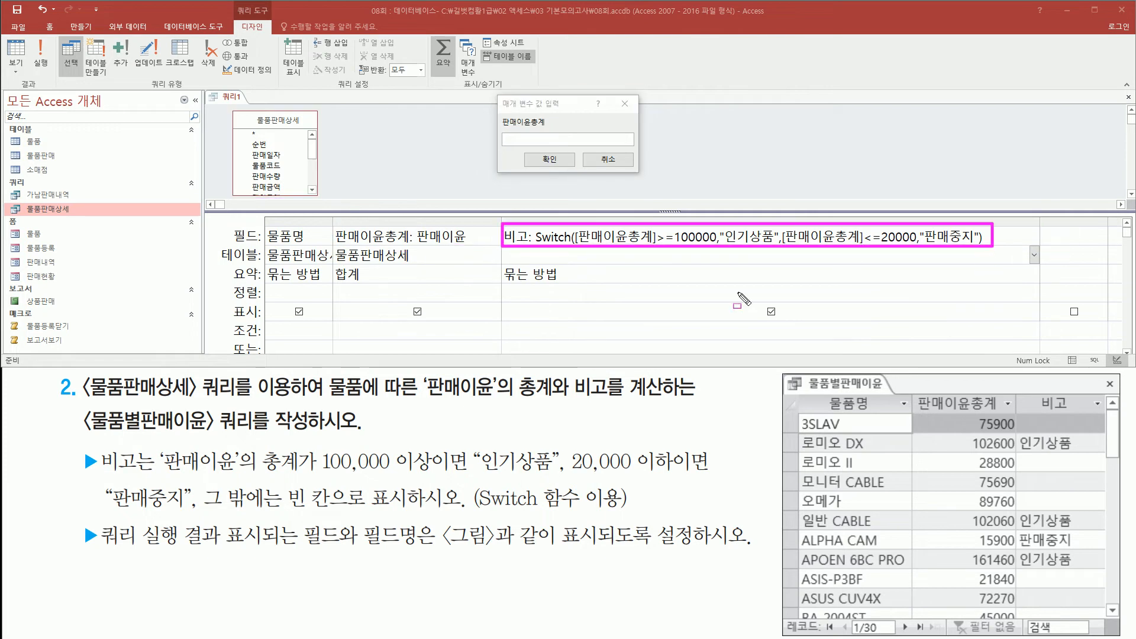
drag(229, 265, 261, 286)
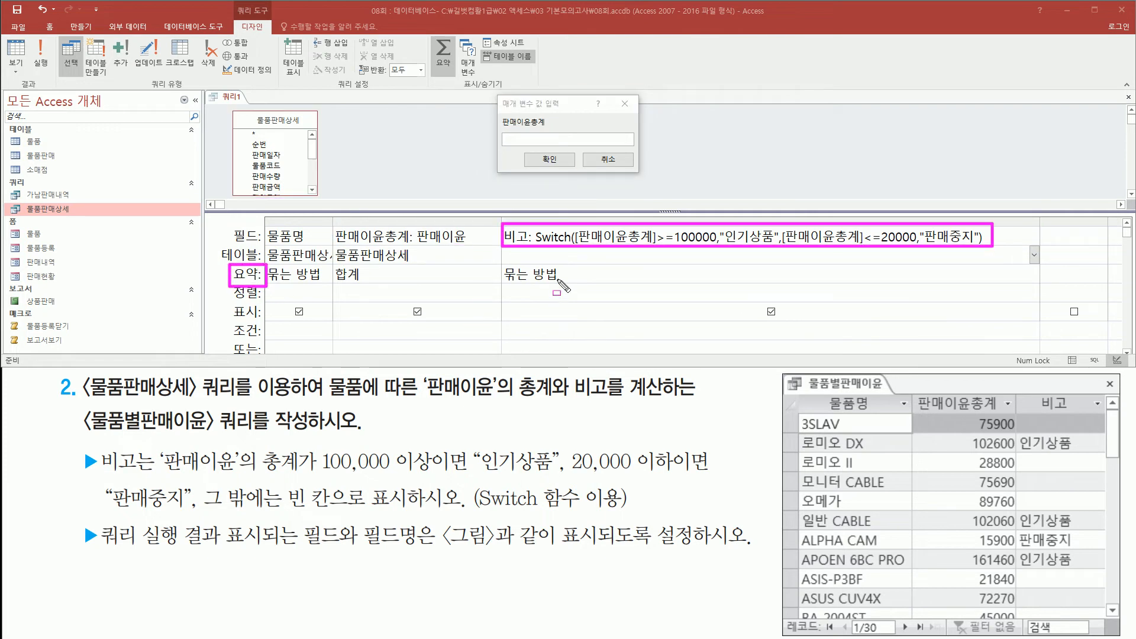
mouse_move(499, 285)
mouse_down()
mouse_move(569, 285)
mouse_move(568, 266)
mouse_up()
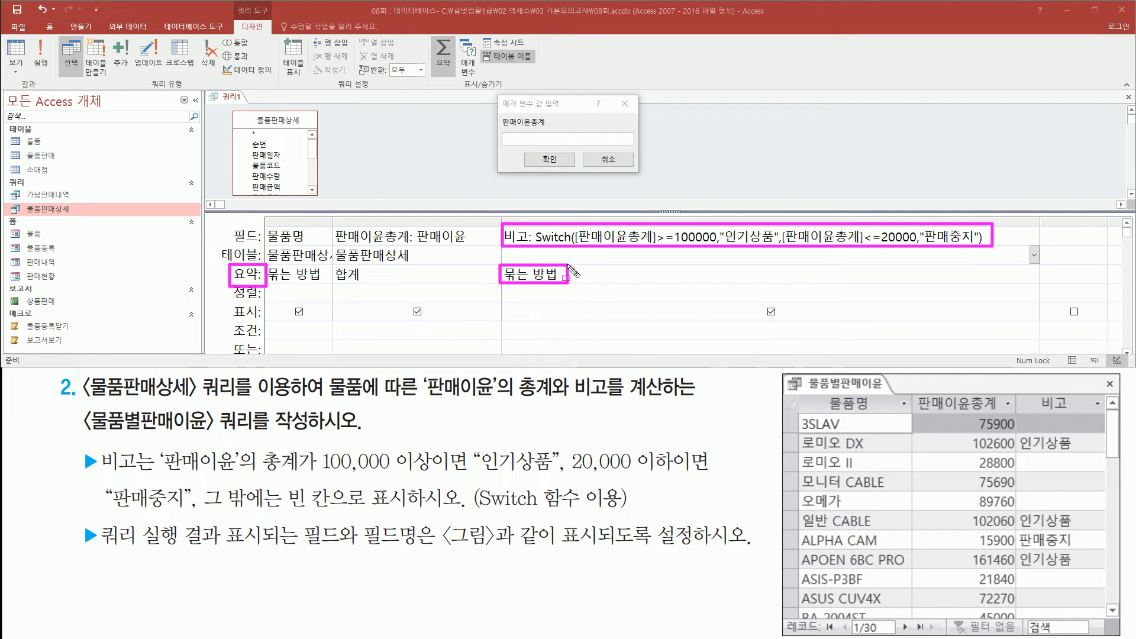
key(Escape)
click(607, 159)
Step: Set the 요약 row of the 비고 column to 식
click(949, 267)
drag(526, 248, 996, 249)
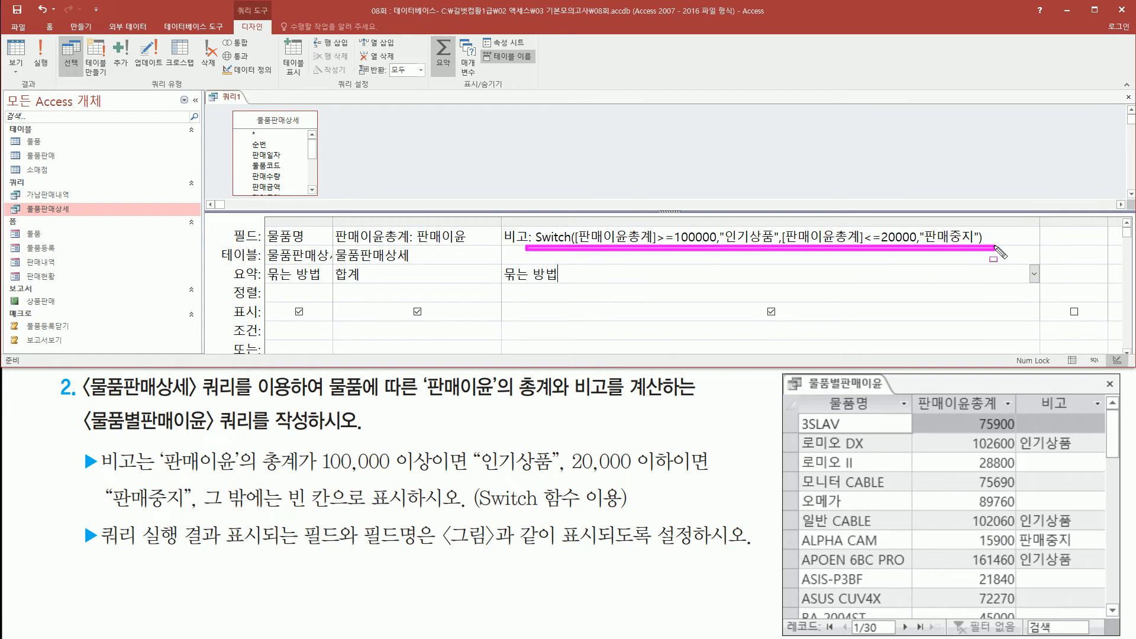
key(Escape)
click(1032, 274)
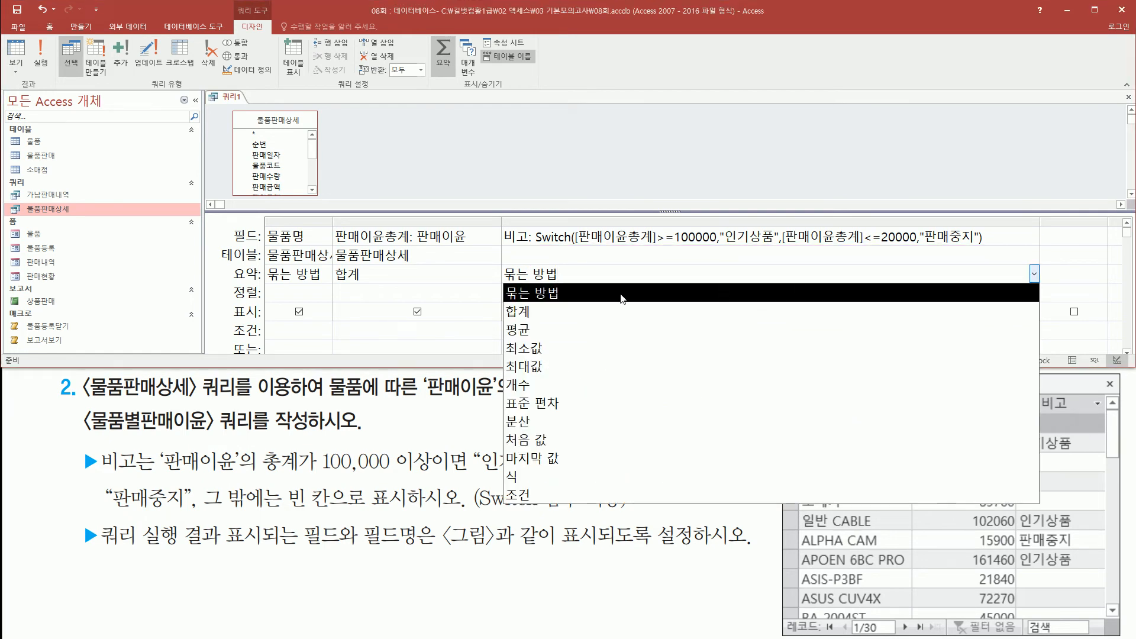
click(539, 473)
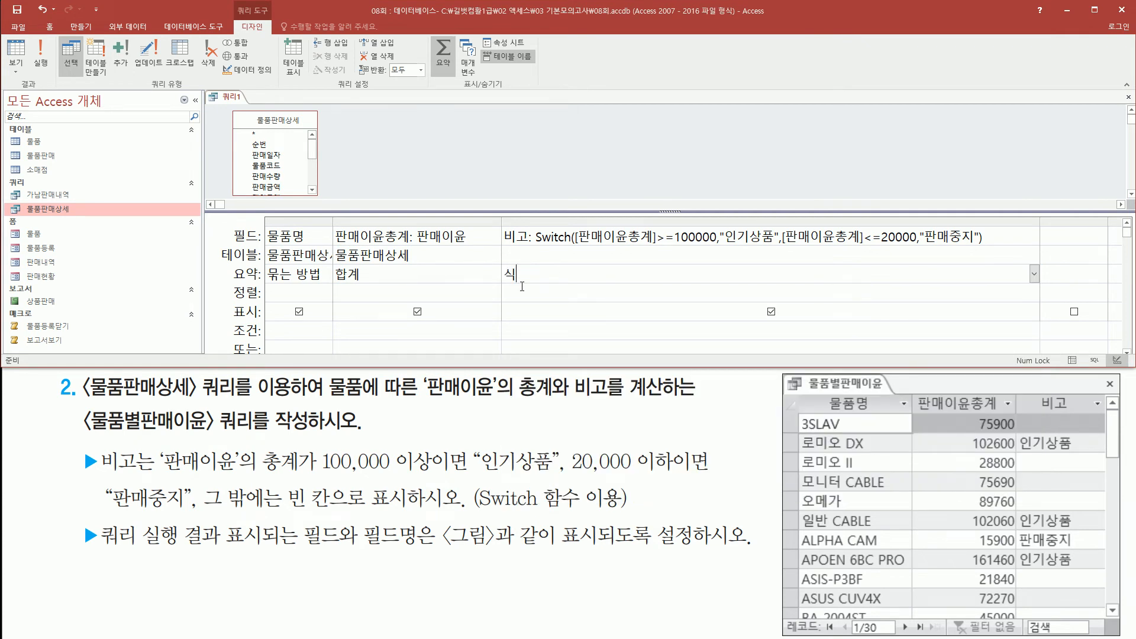
Step: Run the query and check the 비고 column in the results
drag(30, 34, 60, 82)
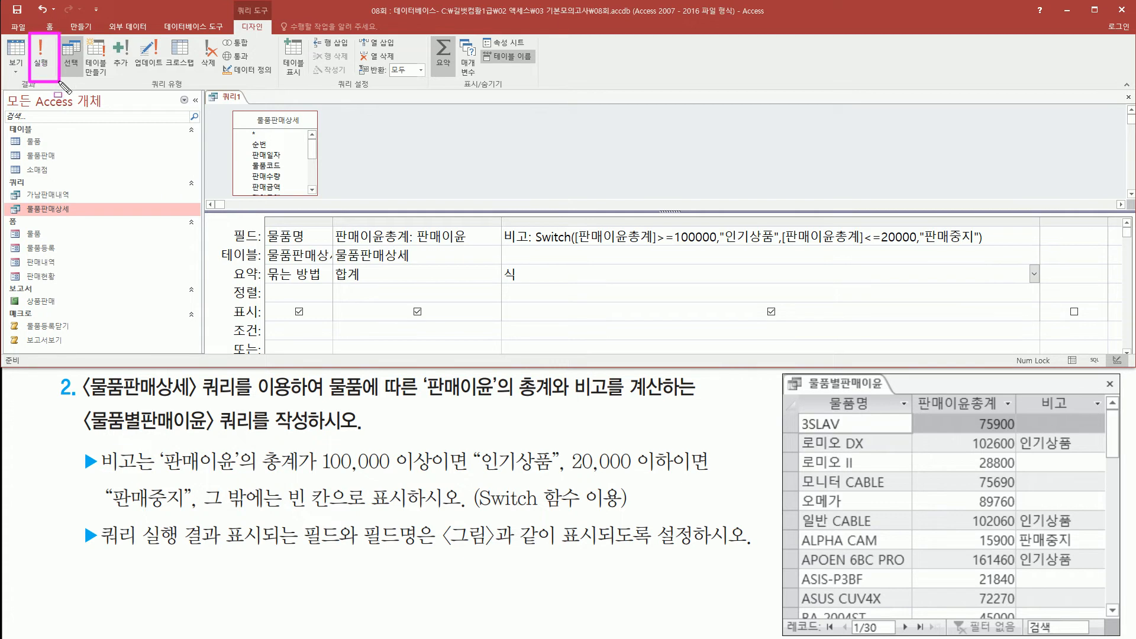
click(40, 55)
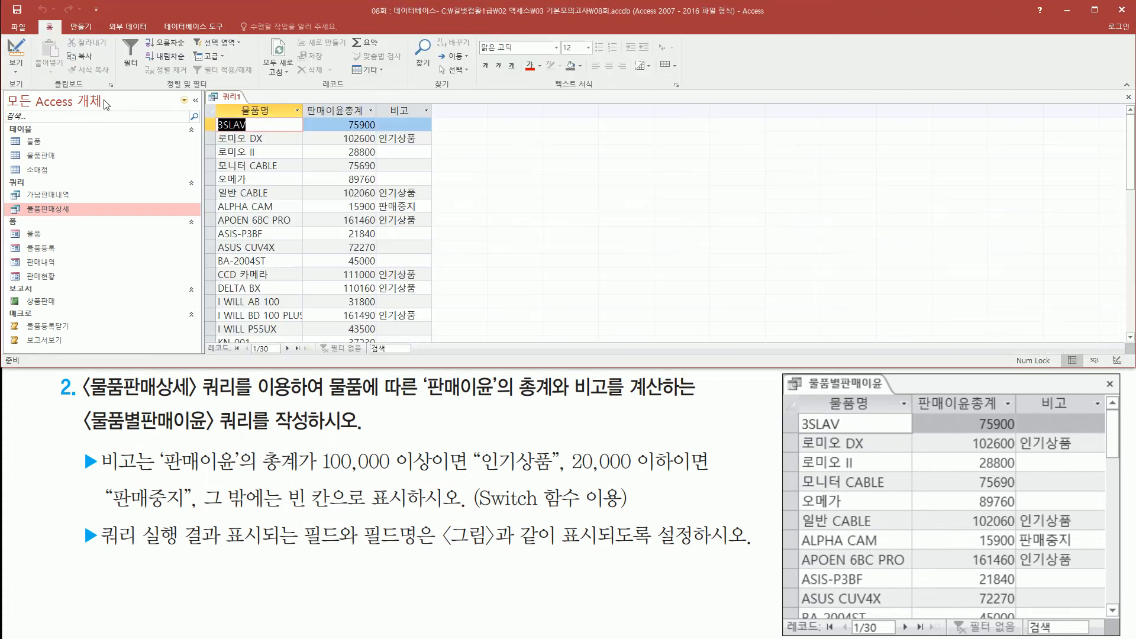
drag(379, 99, 431, 339)
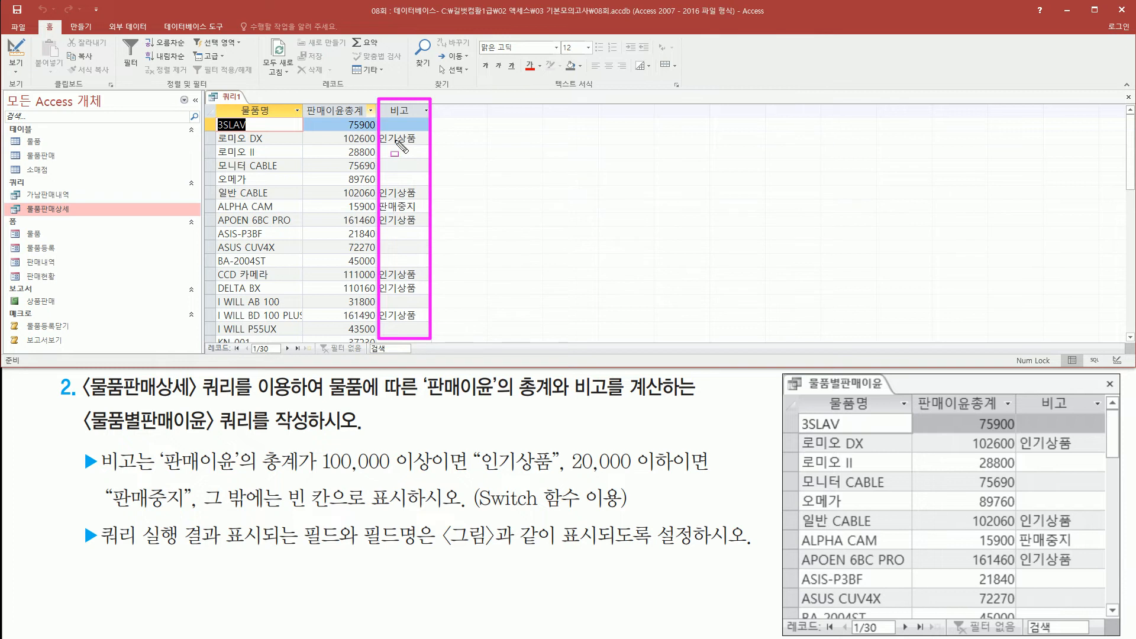
key(Escape)
Step: Review the 비고 Switch expression and its 식 setting in the query design, and run the query again
click(16, 49)
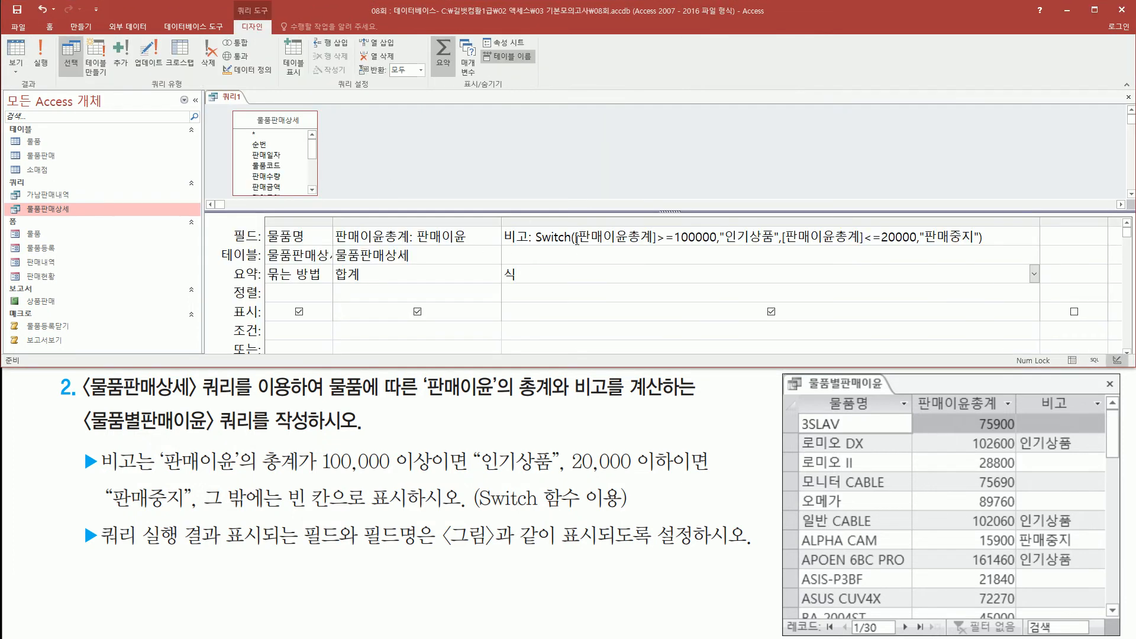
key(ctrl+shift+d)
mouse_move(502, 221)
mouse_down()
mouse_move(528, 251)
mouse_move(990, 250)
mouse_up()
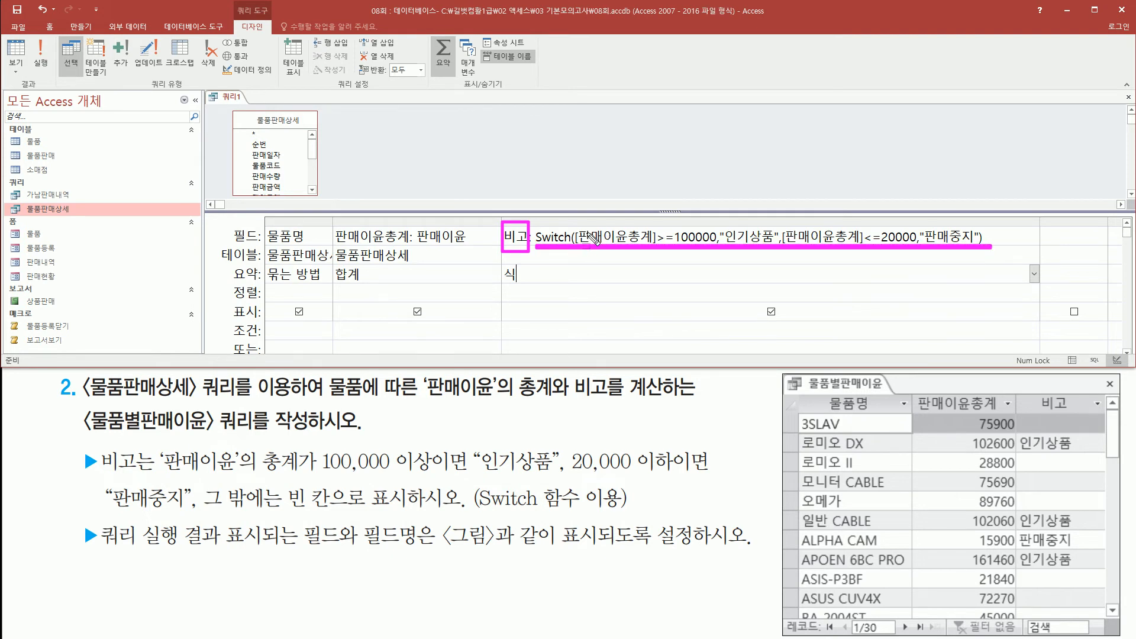
mouse_move(234, 107)
mouse_down()
mouse_move(303, 193)
mouse_move(321, 195)
mouse_up()
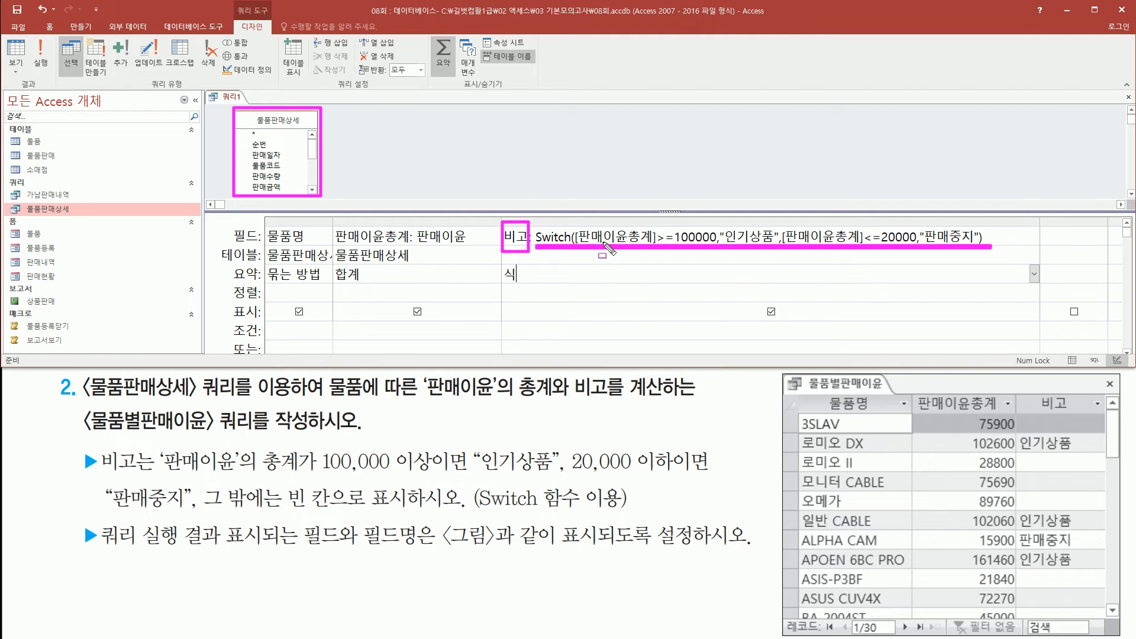
drag(581, 226, 654, 247)
drag(791, 228, 856, 247)
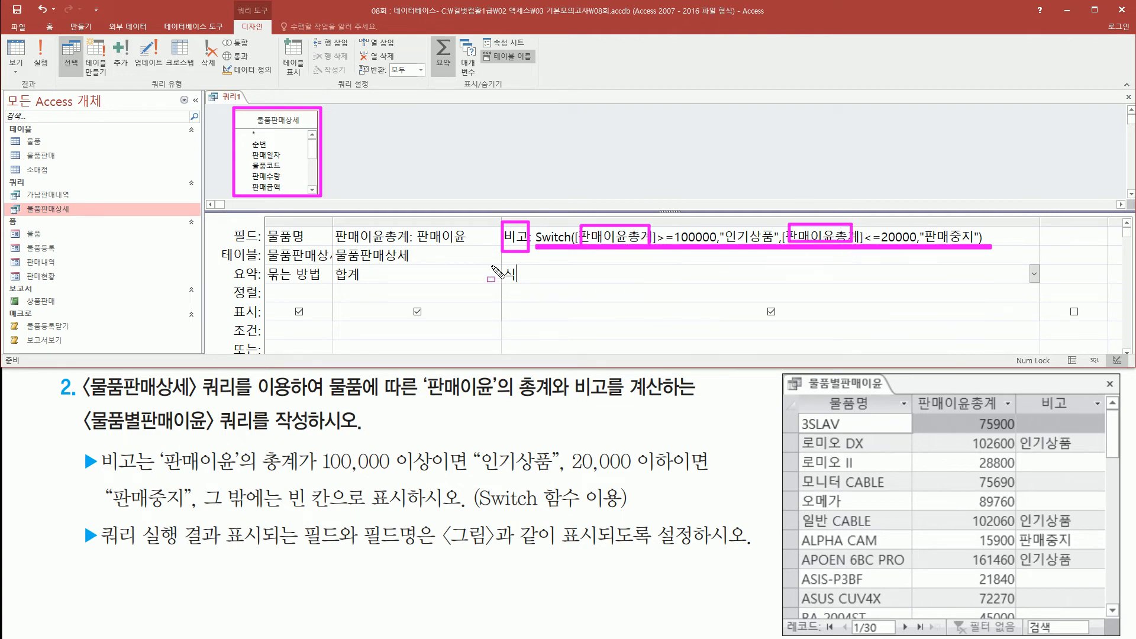
drag(229, 262, 263, 284)
drag(502, 263, 521, 282)
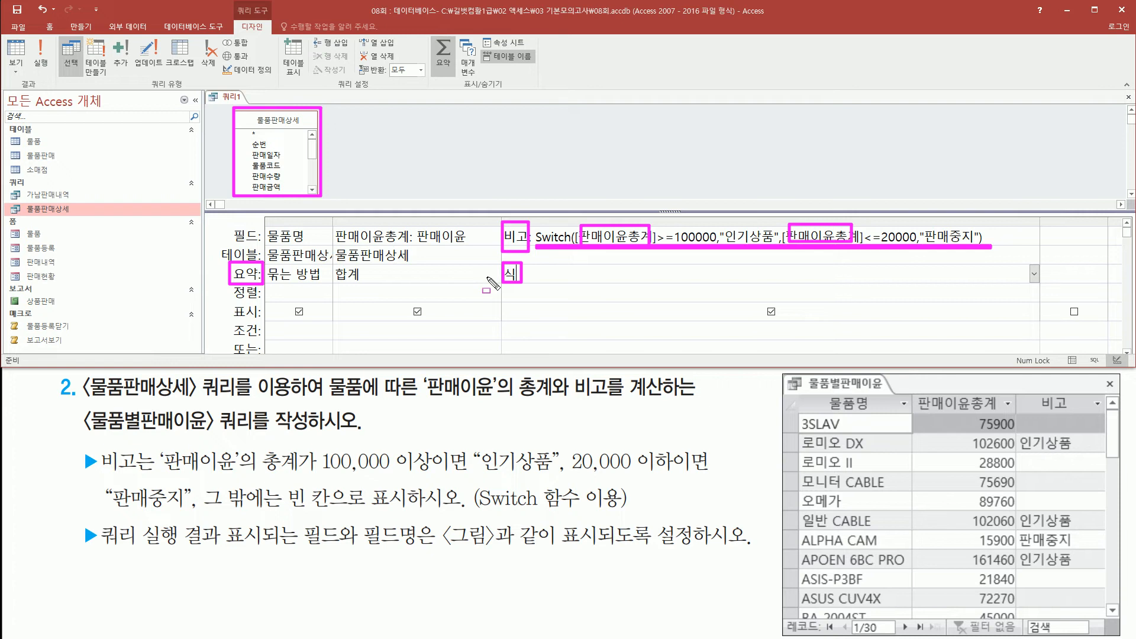
key(Escape)
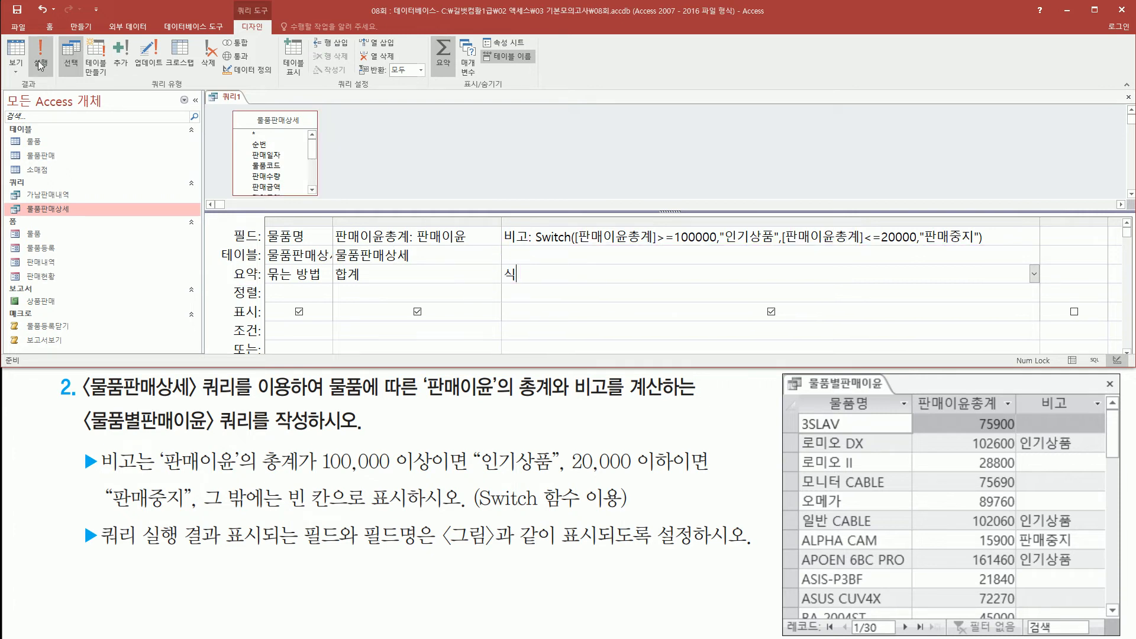
click(41, 65)
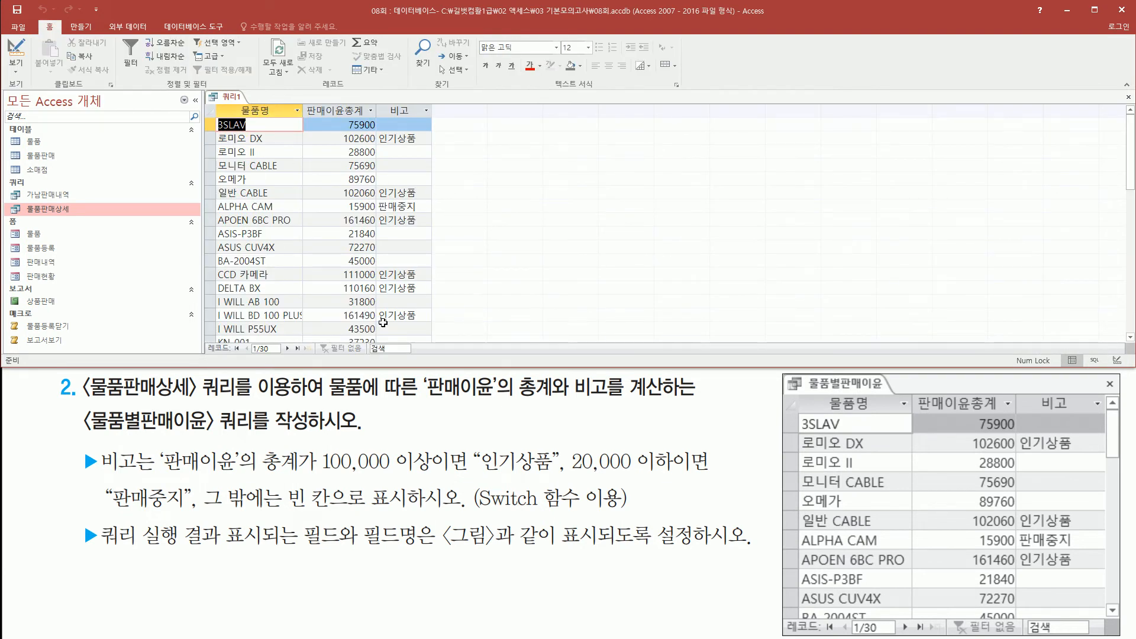
Step: Compare the query result's field headings, 물품명 entries and record count with the task's 물품별판매이윤 figure
drag(98, 547, 741, 550)
key(Escape)
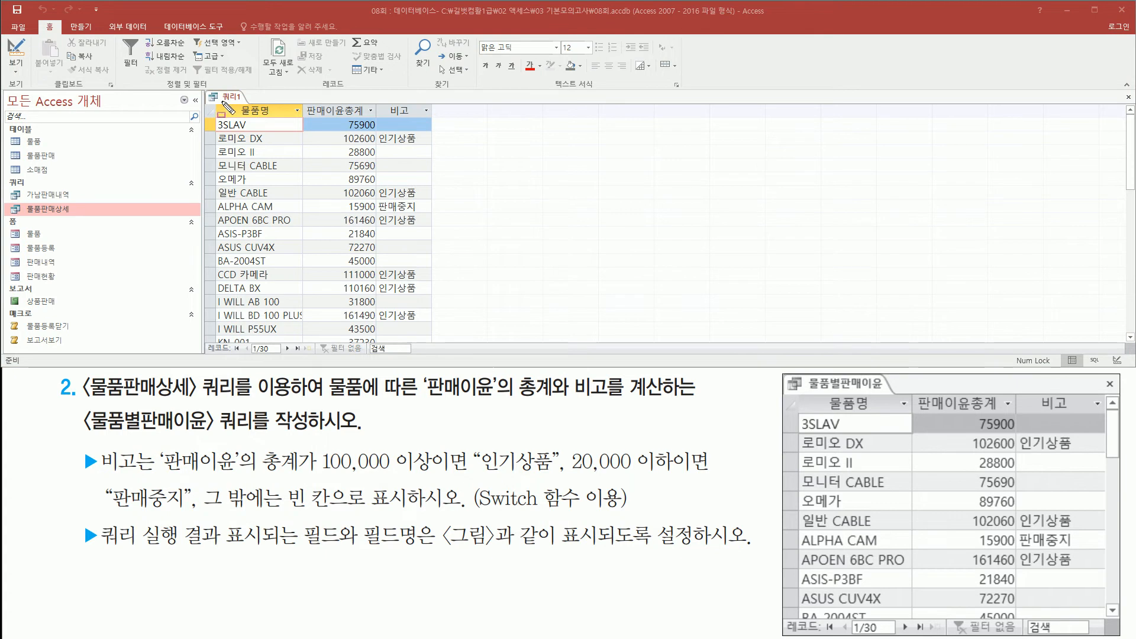
mouse_move(218, 101)
mouse_down()
mouse_move(309, 122)
mouse_move(439, 121)
mouse_up()
drag(803, 393, 1115, 412)
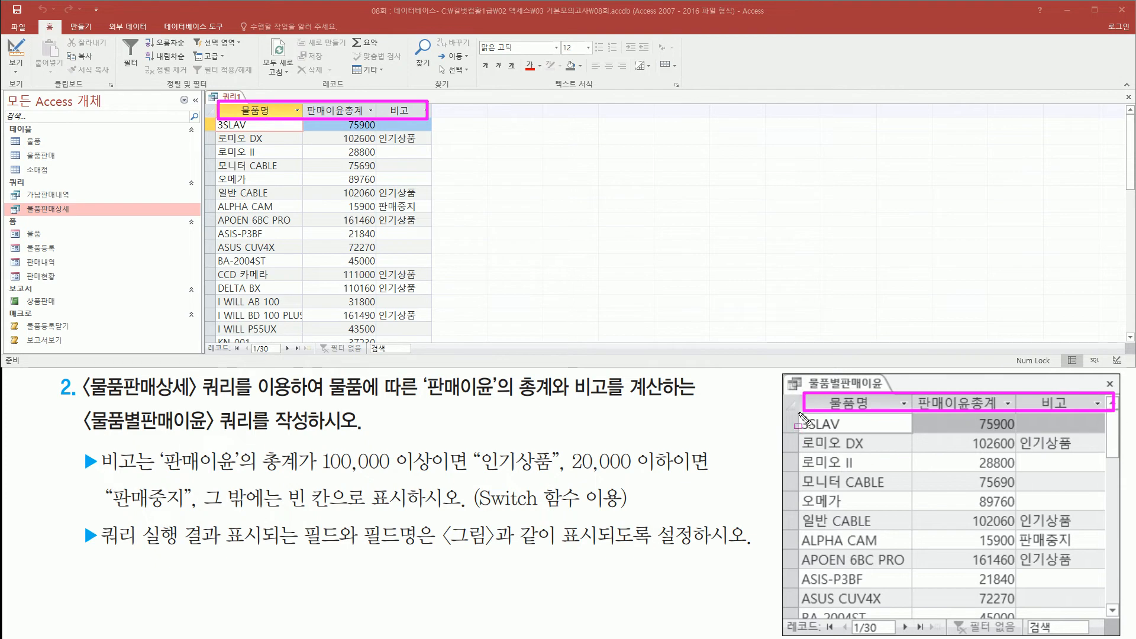
mouse_move(798, 412)
mouse_down()
mouse_move(877, 454)
mouse_move(916, 621)
mouse_up()
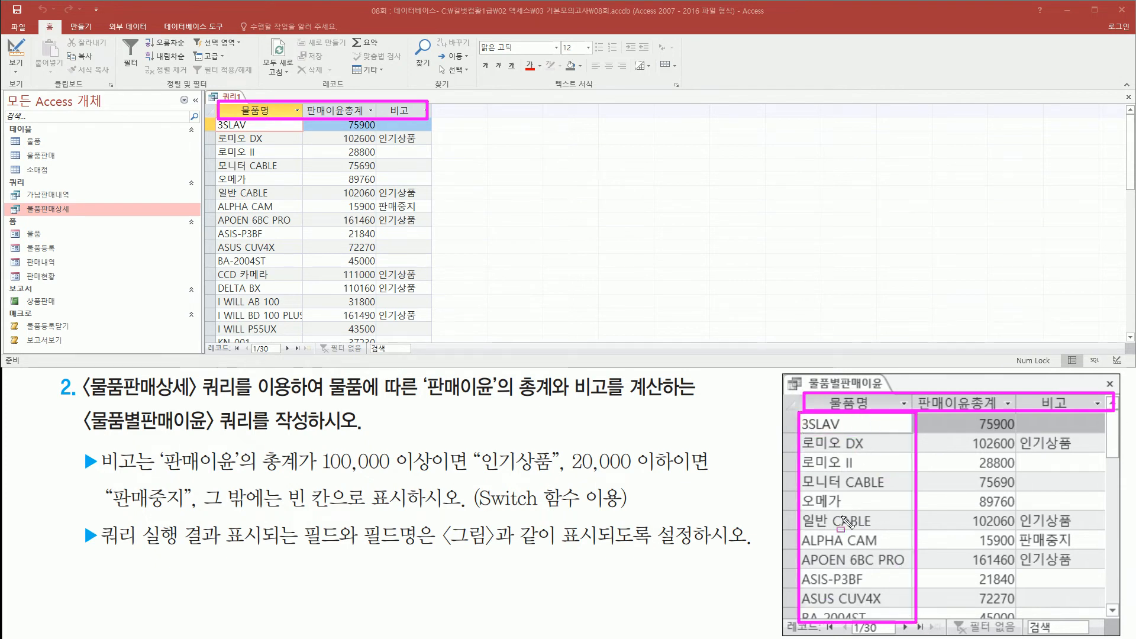
mouse_move(211, 118)
mouse_down()
mouse_move(287, 233)
mouse_move(303, 341)
mouse_up()
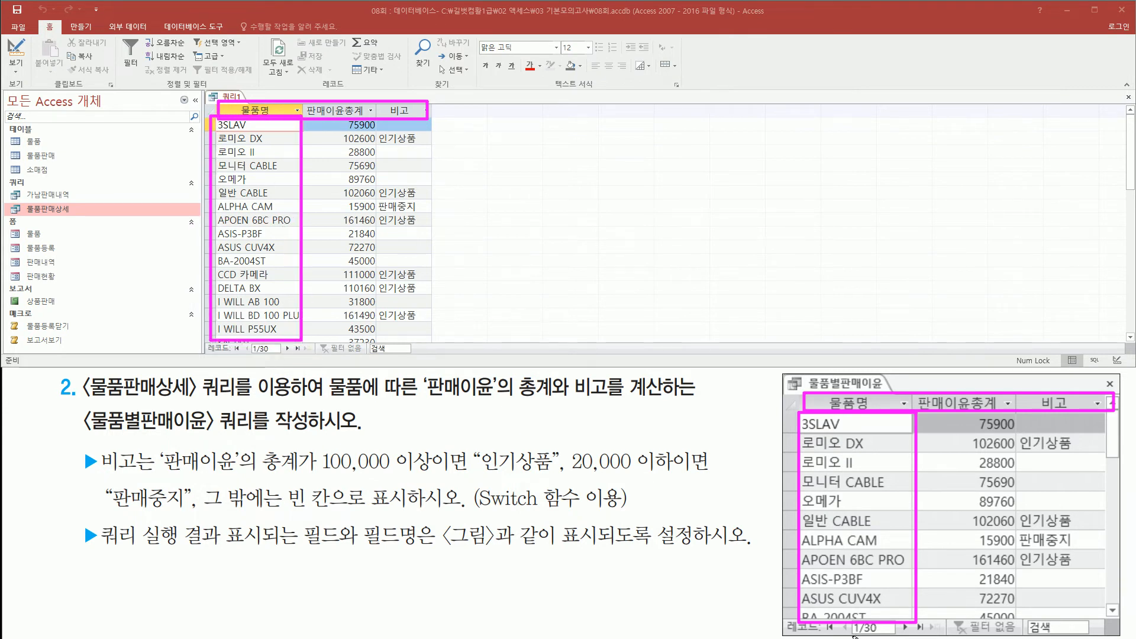
key(Escape)
drag(846, 620, 907, 635)
drag(211, 341, 288, 355)
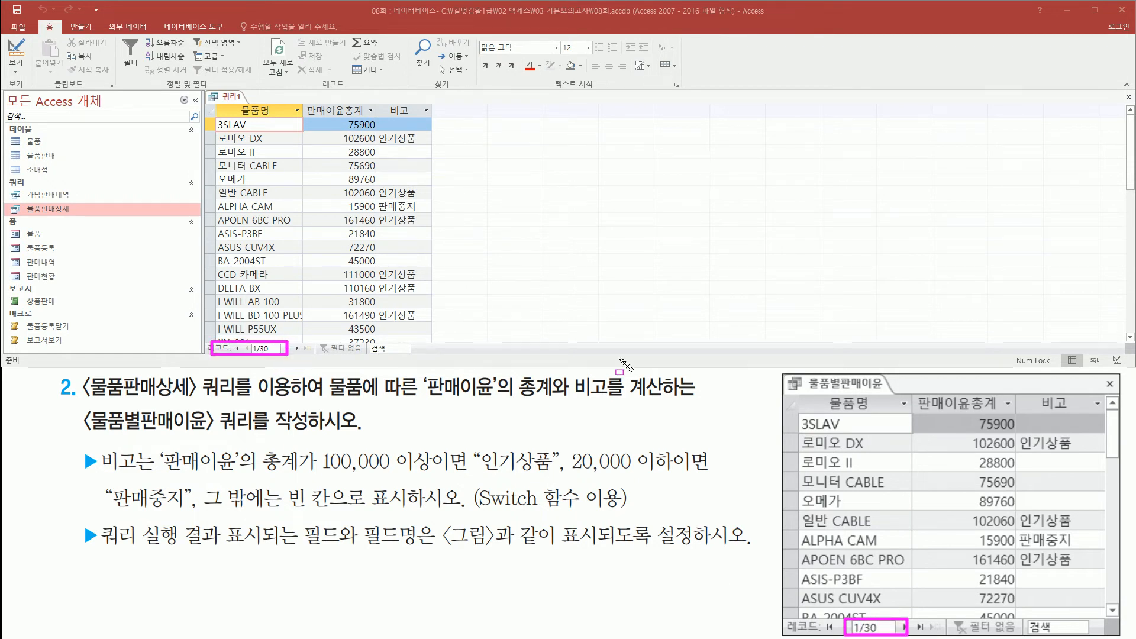
Step: Compare the 판매이윤총계 values and their 비고 labels in the query result with the task's figure
drag(329, 115, 378, 312)
mouse_move(952, 409)
mouse_down()
mouse_move(1030, 634)
mouse_move(1019, 636)
mouse_up()
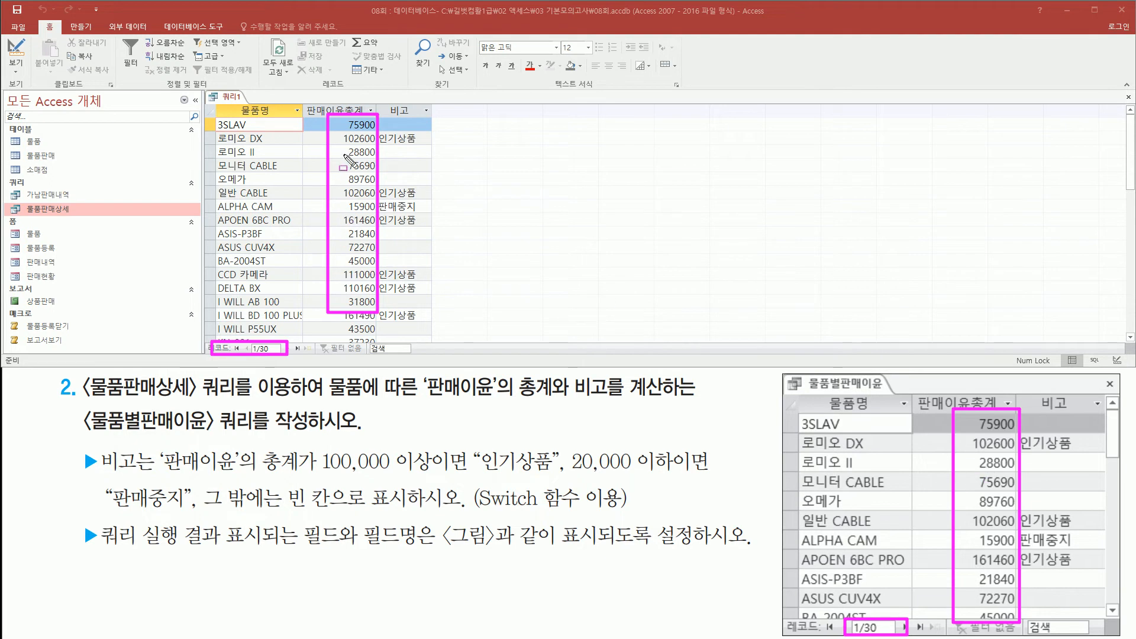
key(Escape)
mouse_move(374, 114)
mouse_down()
mouse_move(407, 282)
mouse_move(449, 355)
mouse_move(437, 341)
mouse_up()
drag(1013, 410, 1110, 461)
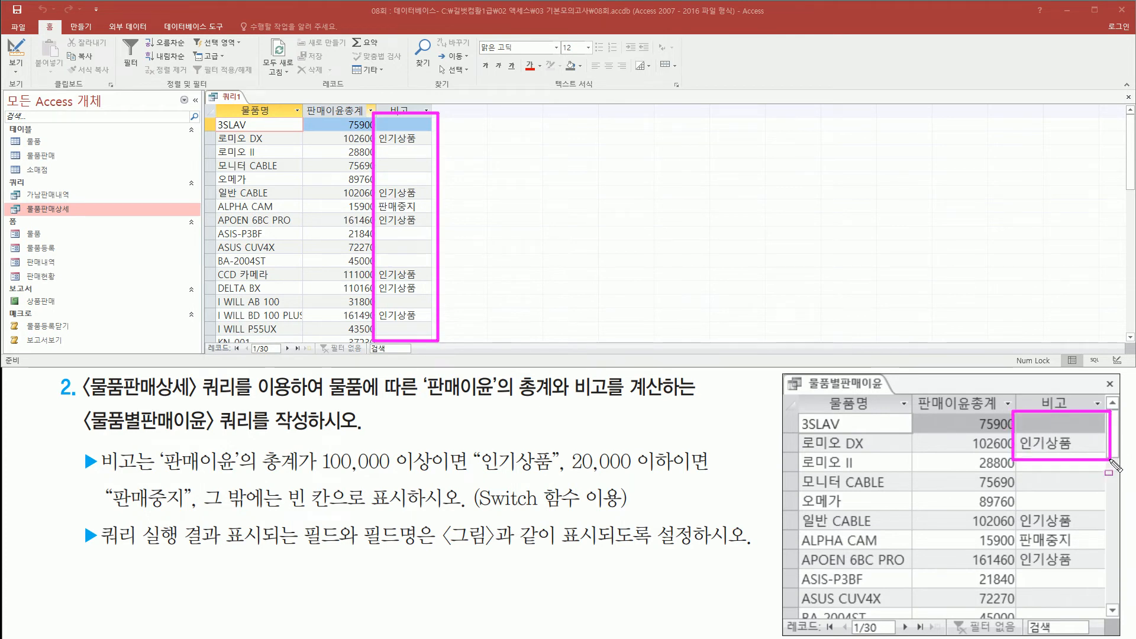
drag(377, 196, 424, 231)
drag(1018, 512, 1088, 571)
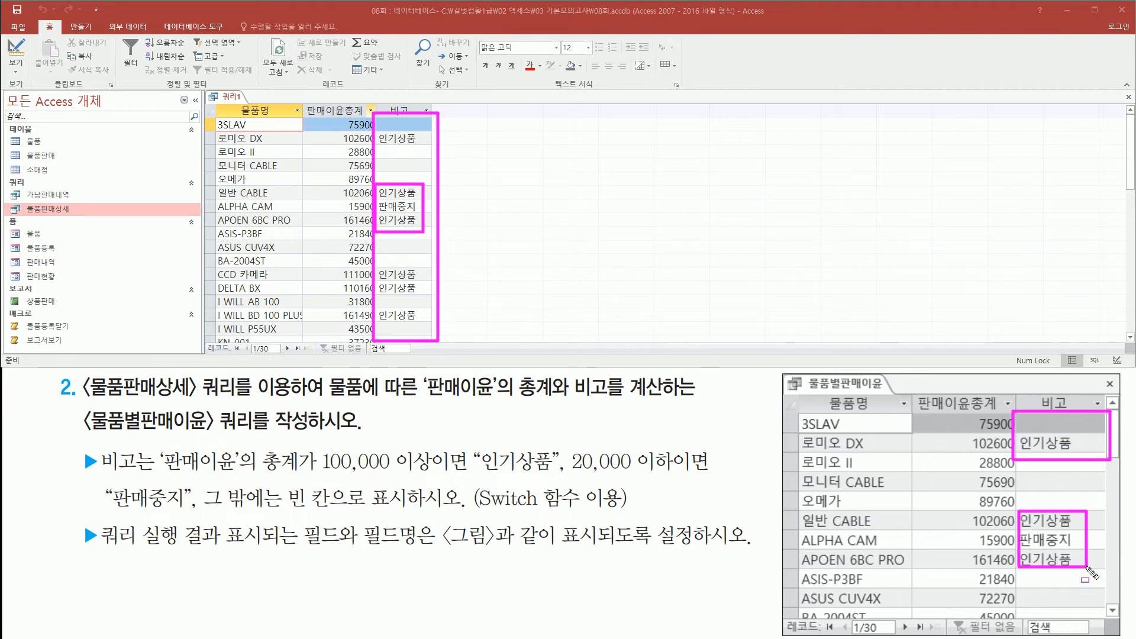
key(Escape)
mouse_move(339, 270)
mouse_down()
mouse_move(374, 299)
mouse_move(429, 294)
mouse_up()
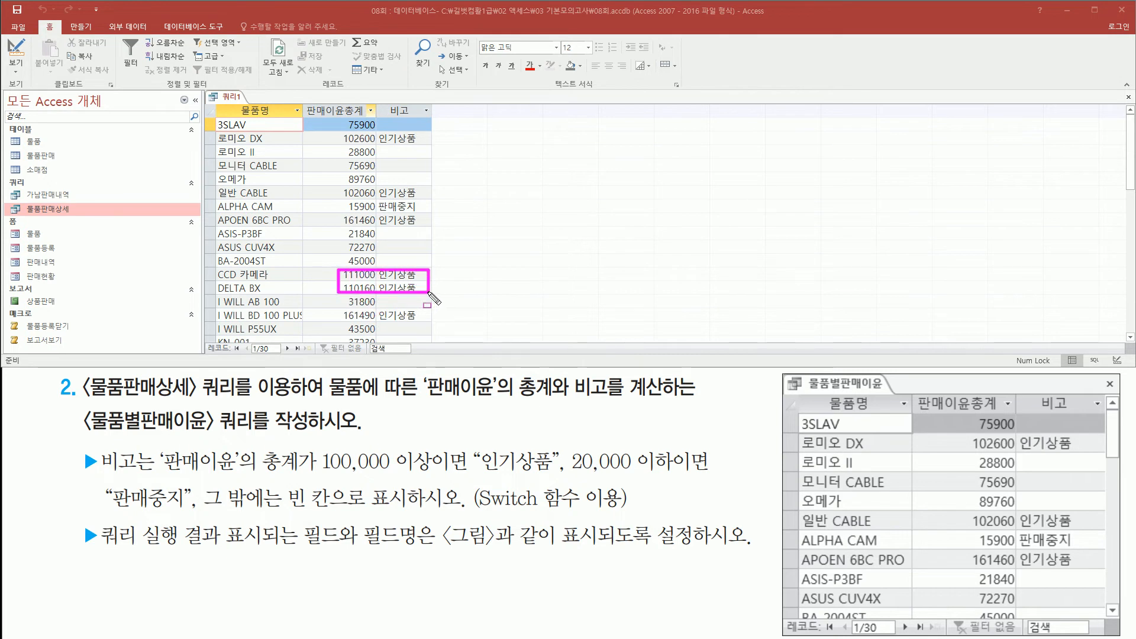
drag(335, 309, 419, 322)
key(Escape)
Step: Check the 인기상품 and 판매중지 labels against 판매이윤총계 in the remaining rows of the query result
scroll(398, 296, down, 2)
scroll(398, 296, down, 4)
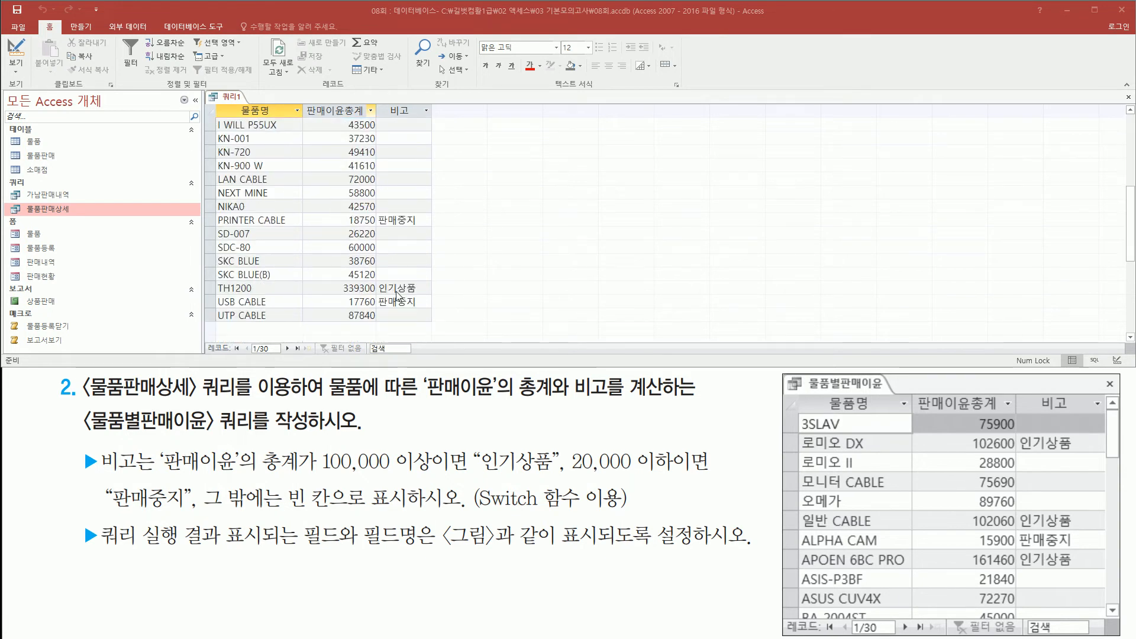
mouse_move(344, 169)
mouse_down()
mouse_move(383, 189)
mouse_move(418, 184)
mouse_up()
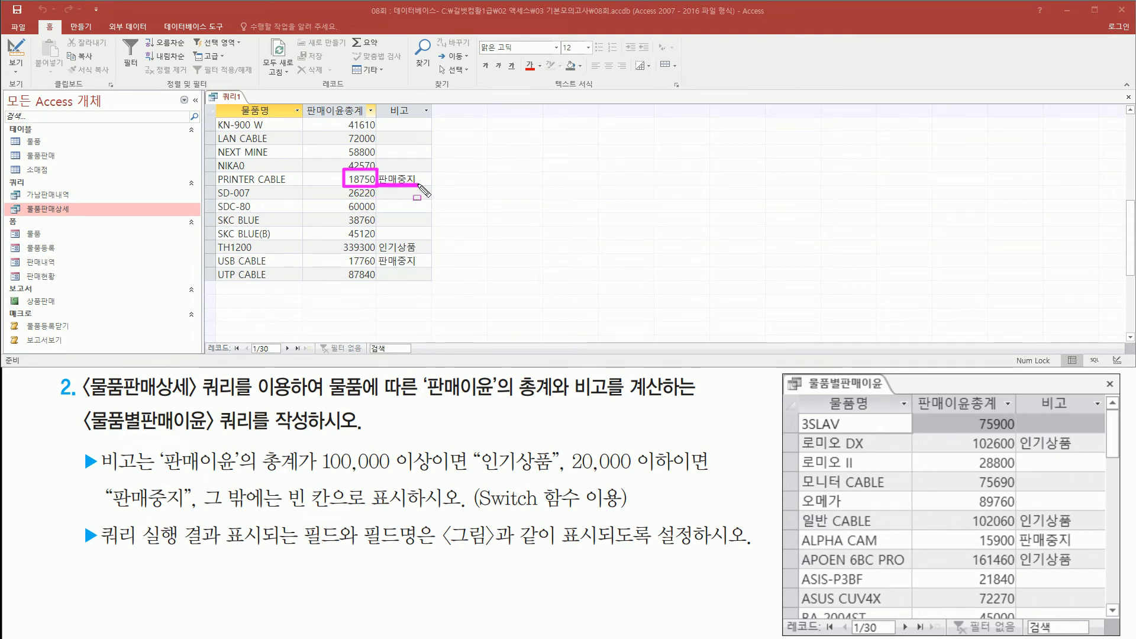
drag(346, 267, 421, 267)
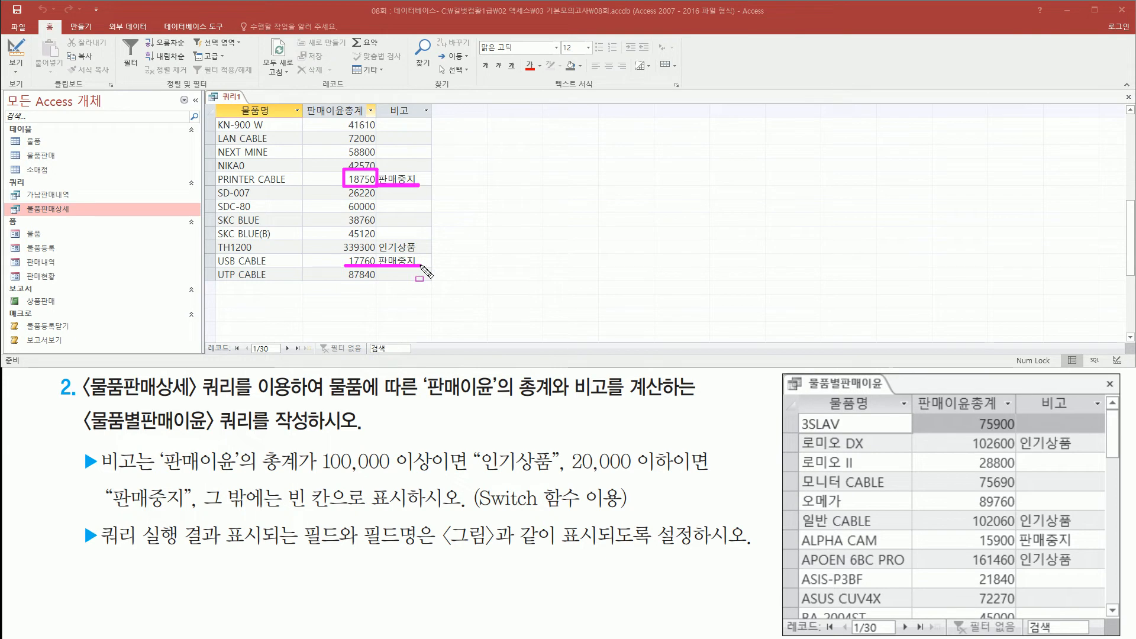
mouse_move(333, 239)
mouse_down()
mouse_move(357, 255)
mouse_move(419, 256)
mouse_up()
key(Escape)
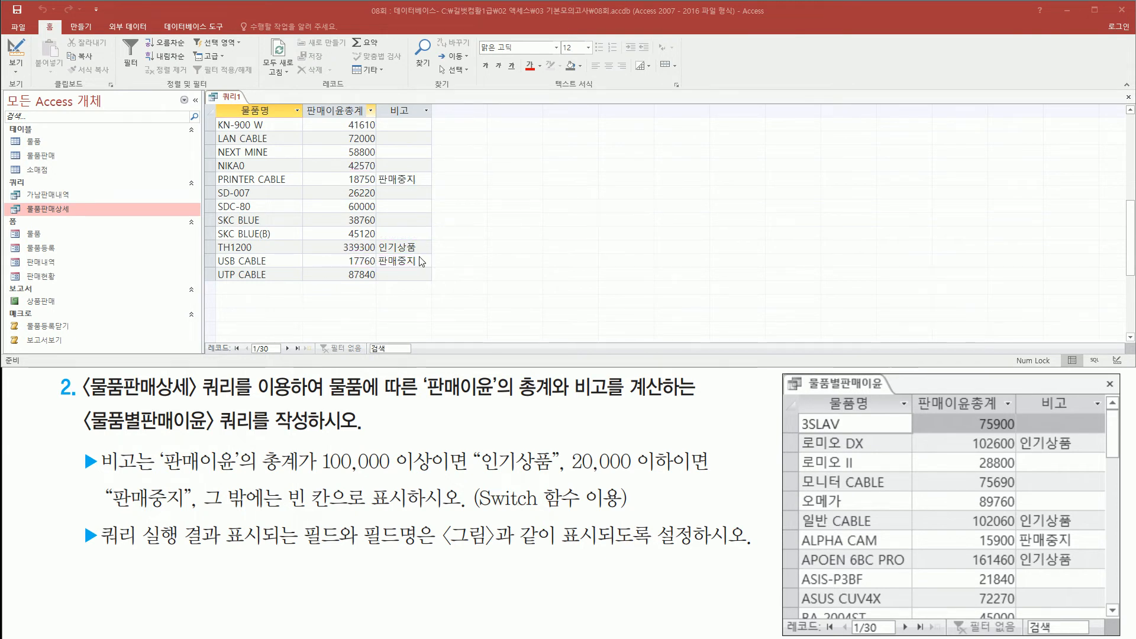
scroll(419, 258, up, 3)
scroll(421, 262, up, 2)
scroll(422, 262, up, 1)
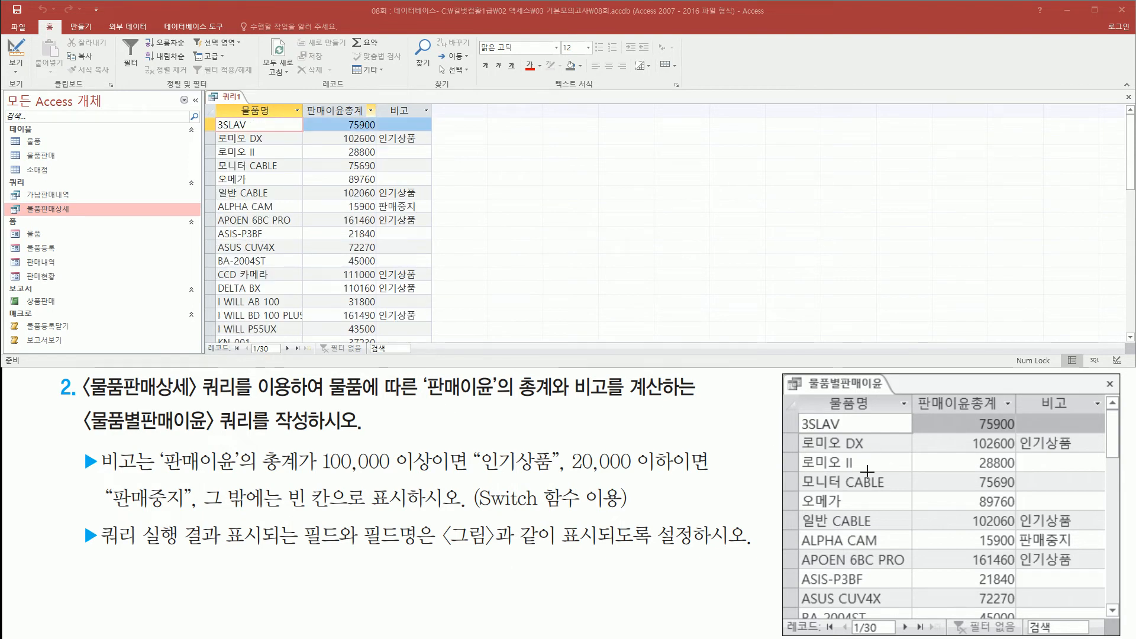
Step: Close the 쿼리1 query and choose to save its design changes
right_click(234, 98)
click(259, 121)
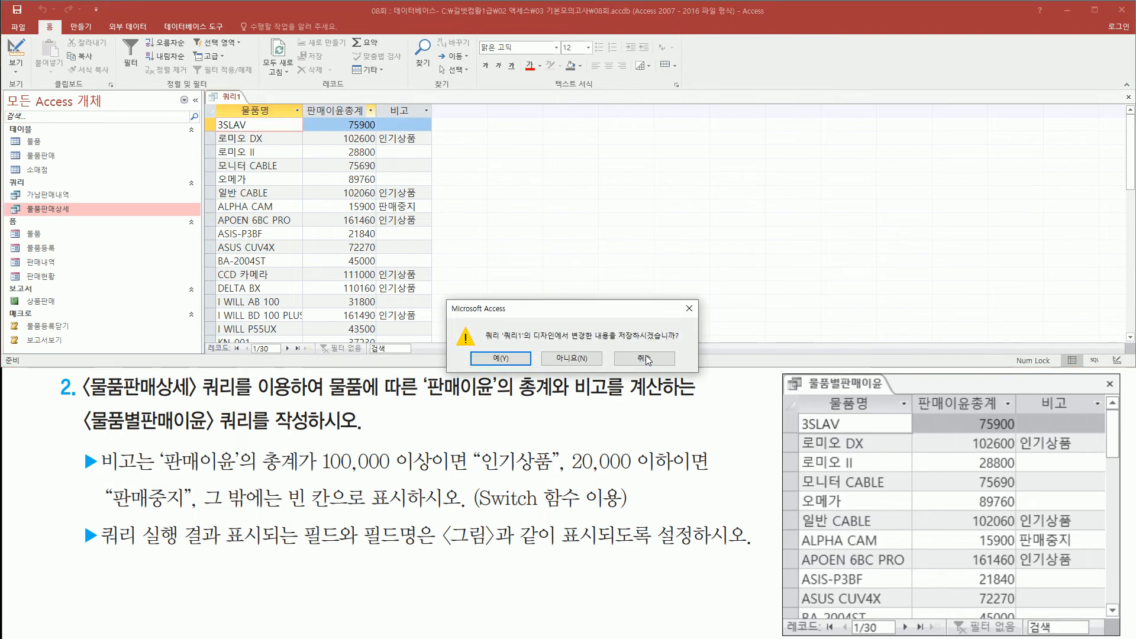
key(ctrl+2)
drag(483, 348, 521, 369)
key(Escape)
click(513, 359)
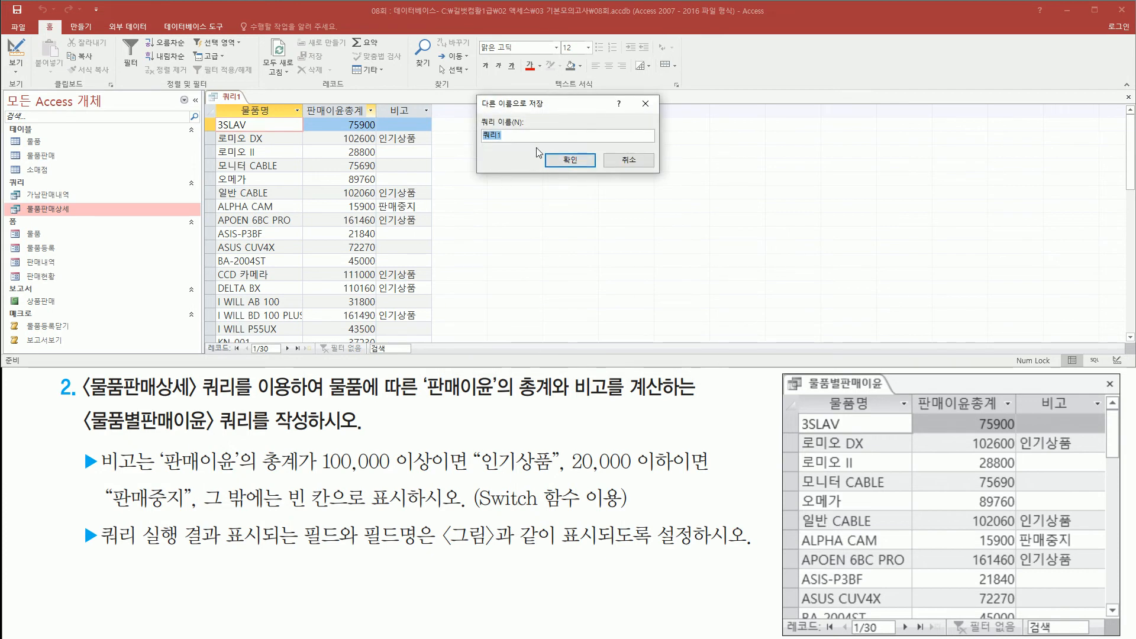
Step: Save the query under the name 물품별판매이윤 and check for it in the list of queries
drag(84, 437, 248, 436)
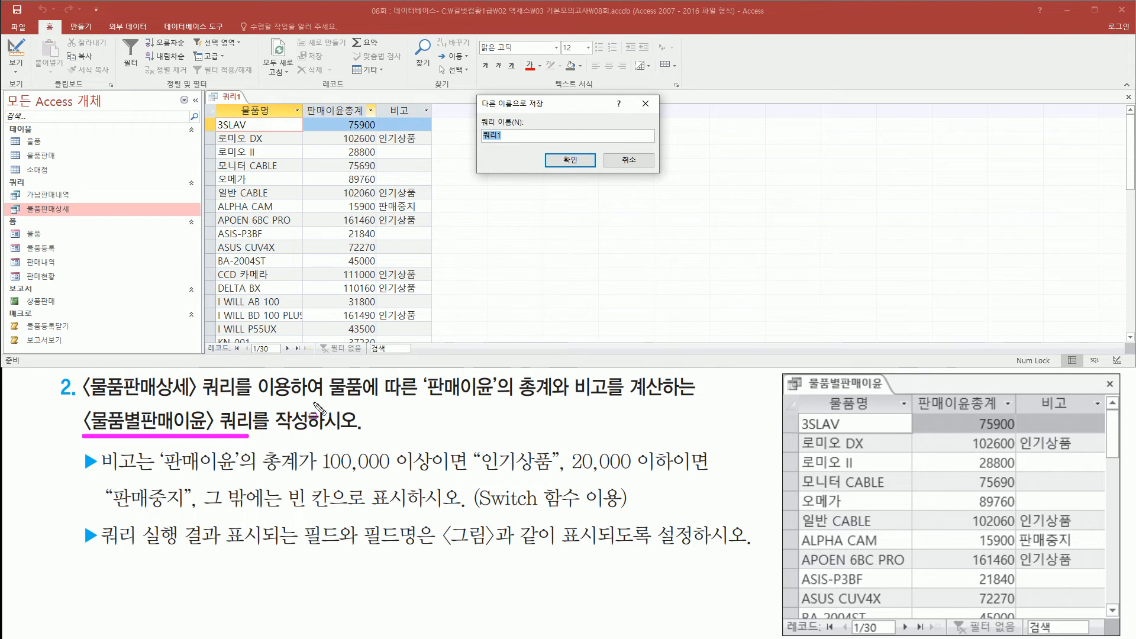
key(Escape)
click(550, 104)
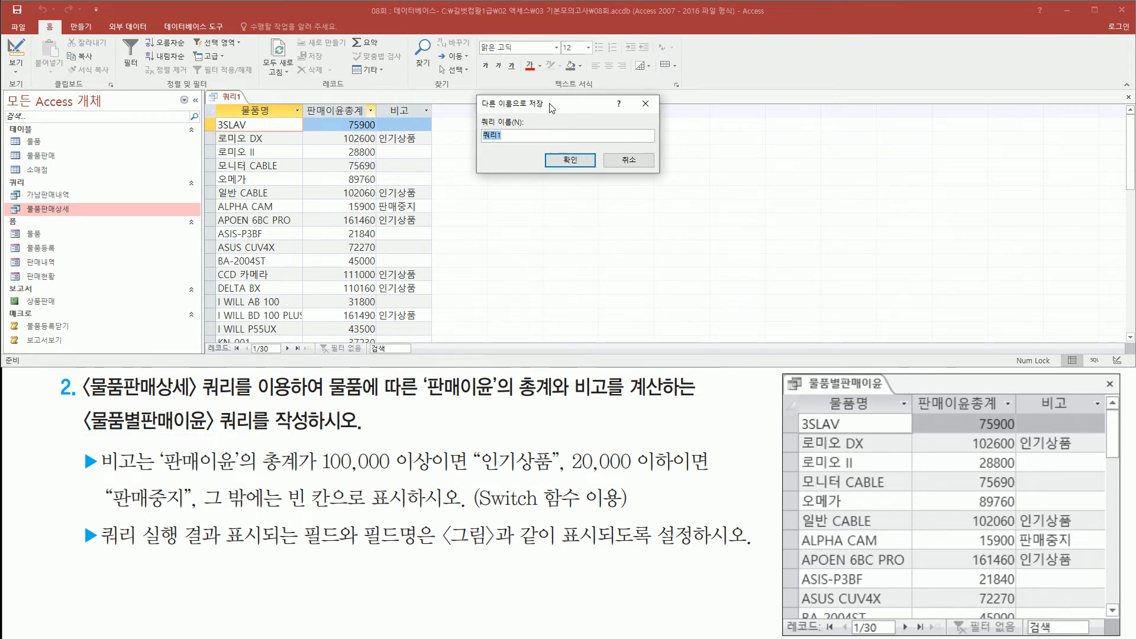
text(물품벼)
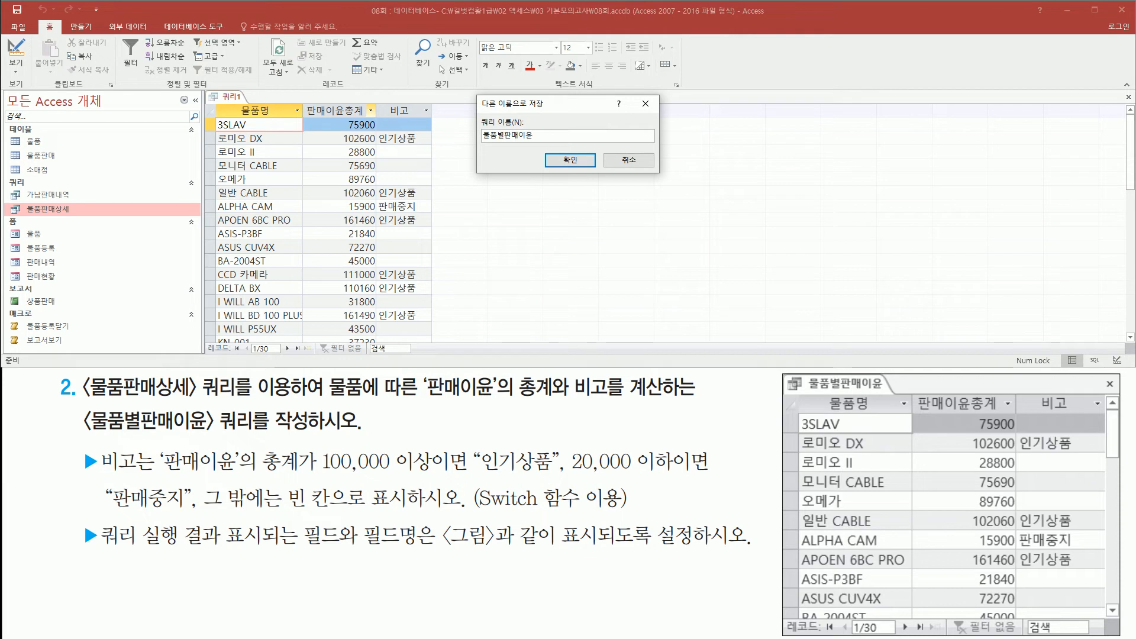
mouse_move(479, 144)
mouse_down()
mouse_move(537, 143)
mouse_move(601, 172)
mouse_up()
key(Escape)
click(586, 160)
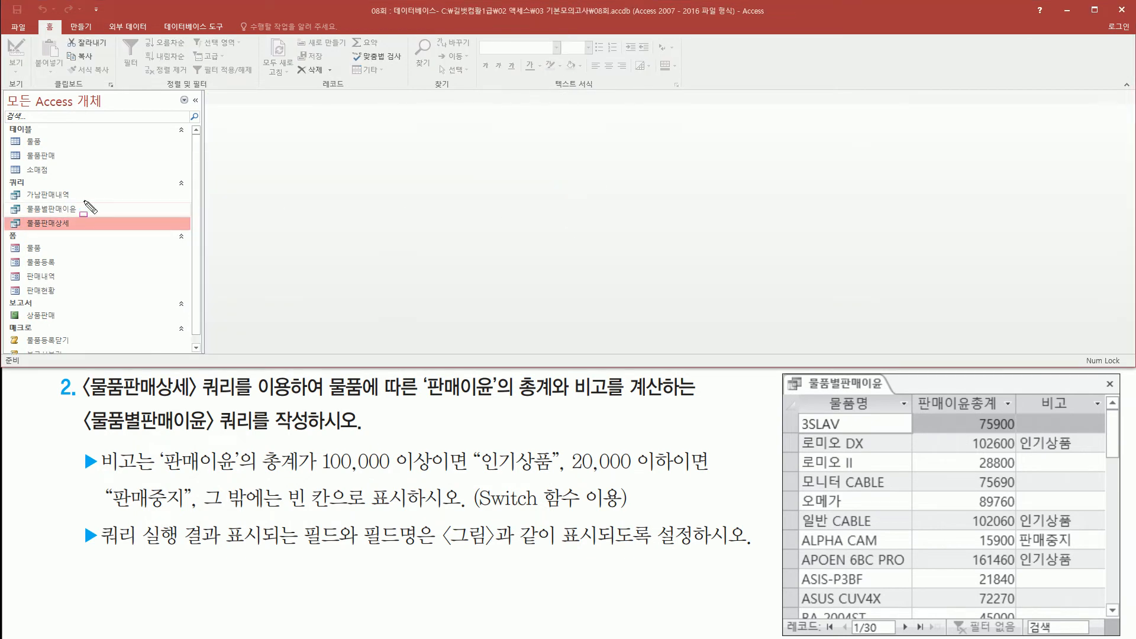
drag(15, 202, 101, 216)
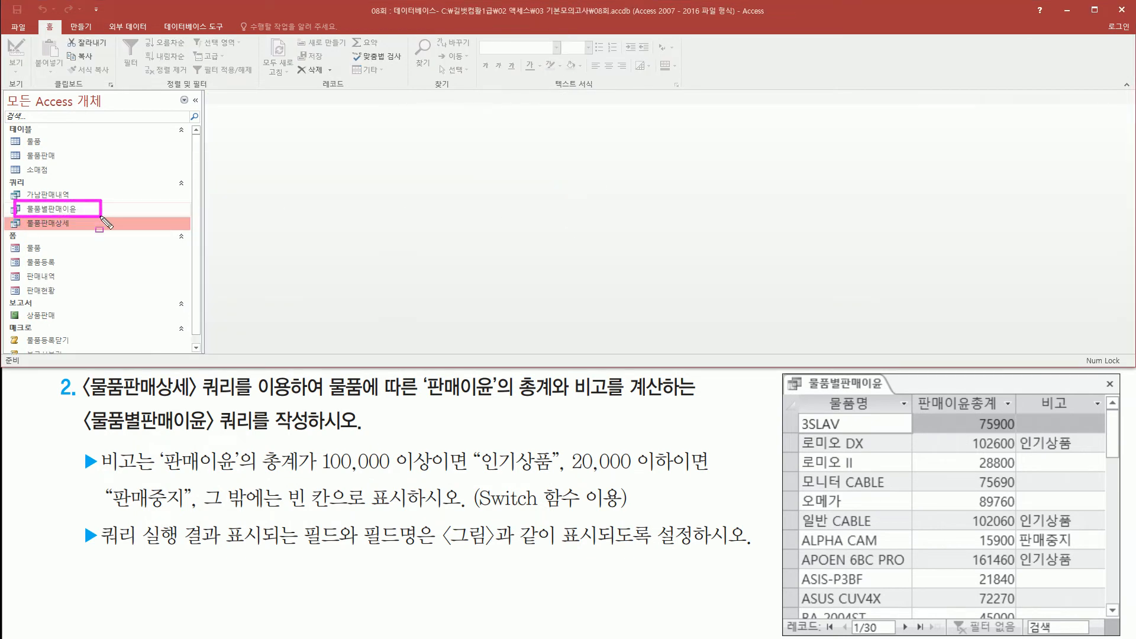
key(Escape)
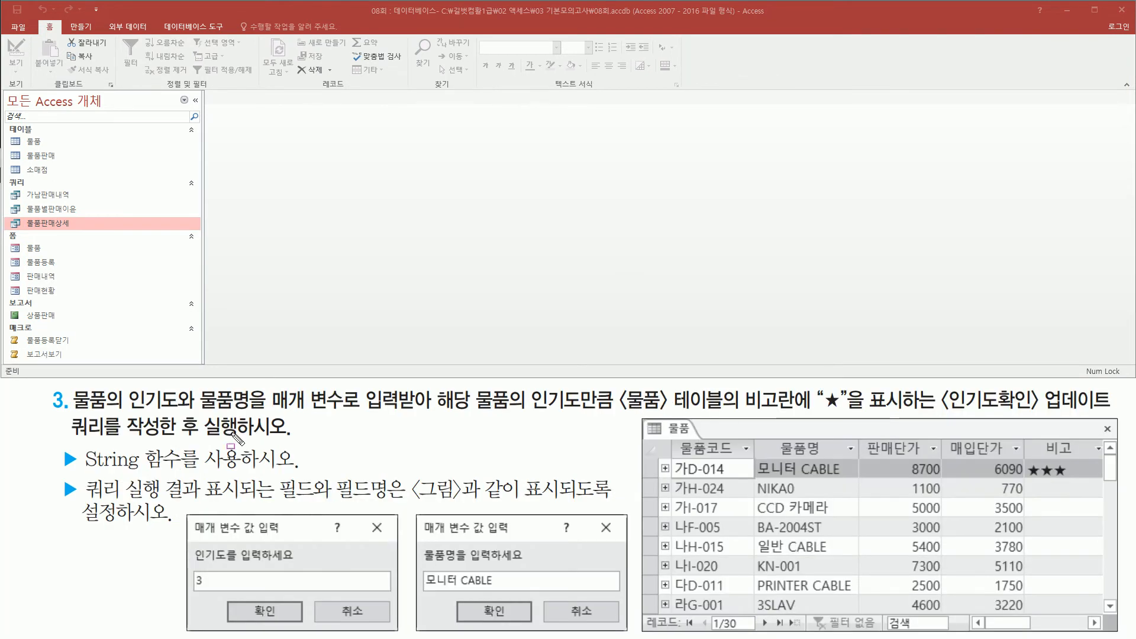
Step: Read task 3's requirements for the 인기도확인 update query: its parameters, the 물품 table's 비고 field and the String function
mouse_move(69, 385)
mouse_down()
mouse_move(79, 421)
mouse_move(171, 411)
mouse_up()
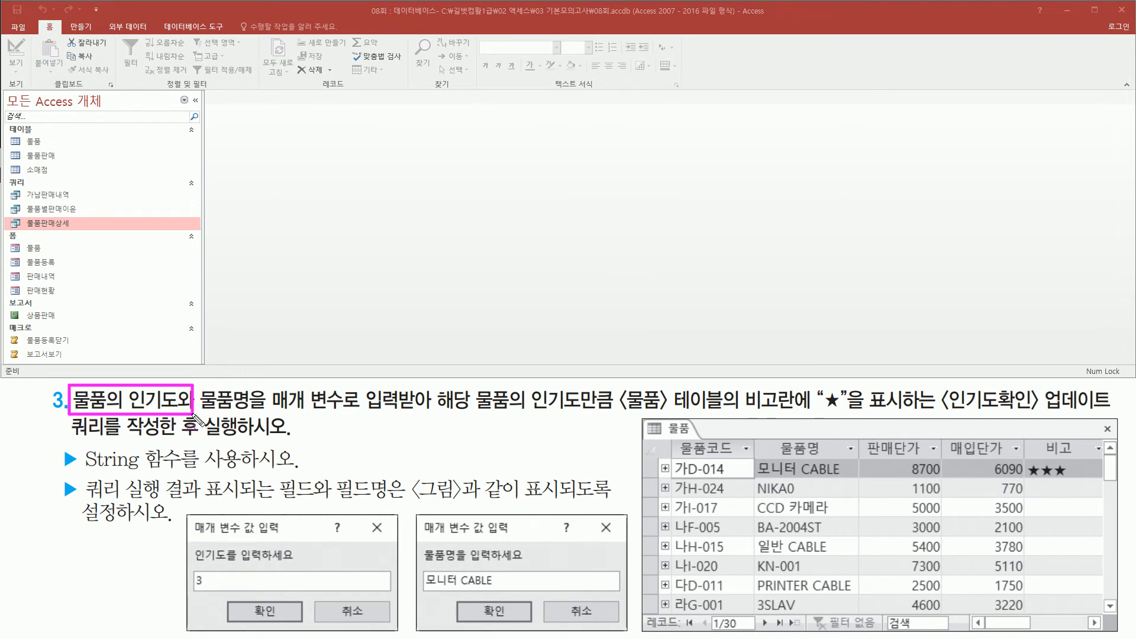
mouse_move(202, 417)
mouse_down()
mouse_move(251, 417)
mouse_move(266, 387)
mouse_move(314, 414)
mouse_move(855, 413)
mouse_up()
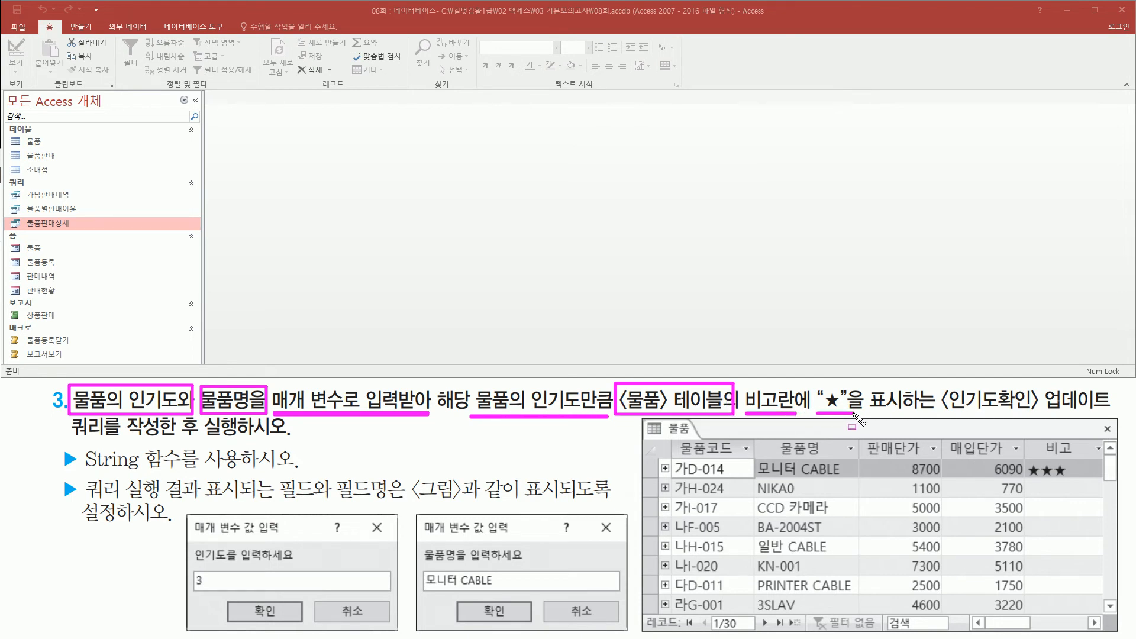
drag(941, 412, 1112, 412)
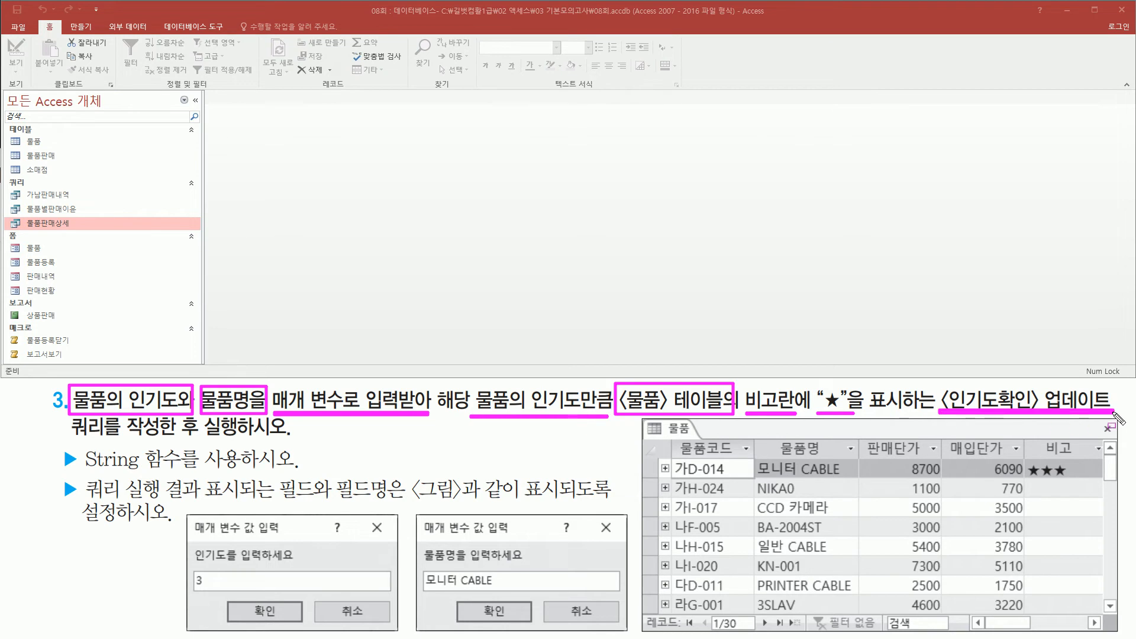
drag(75, 440, 290, 439)
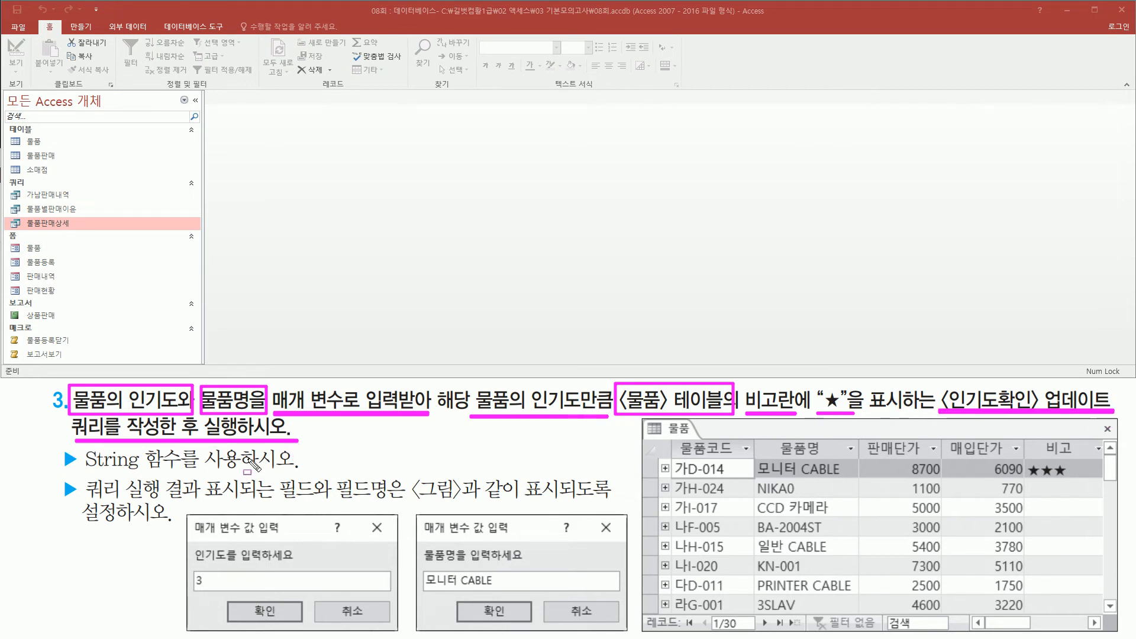
drag(83, 472, 255, 472)
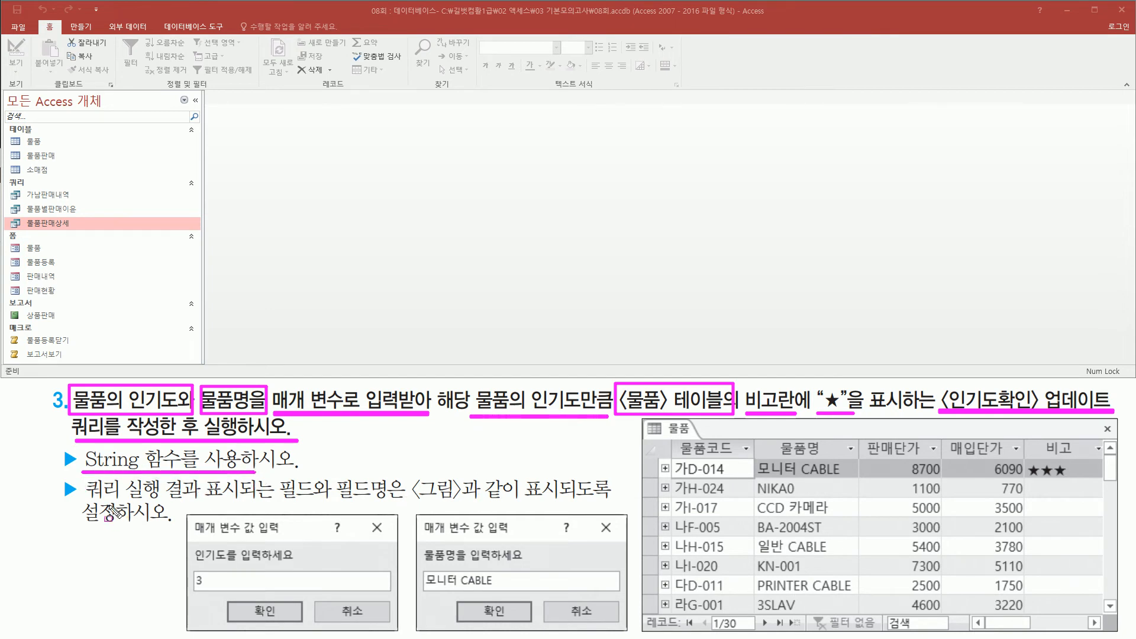
drag(274, 504, 610, 507)
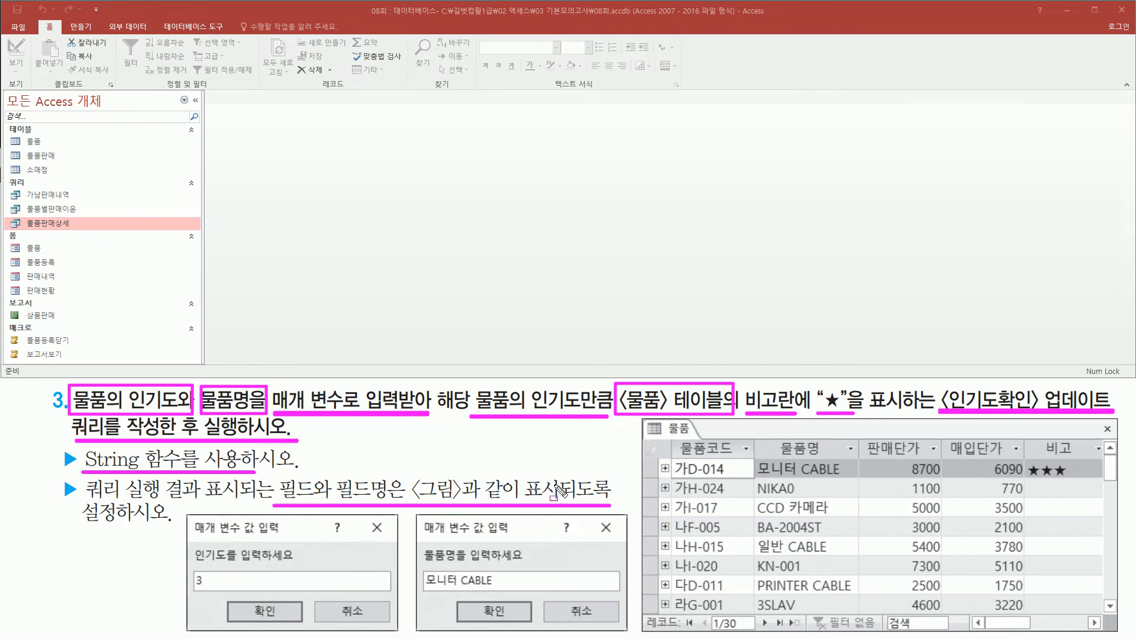
key(Escape)
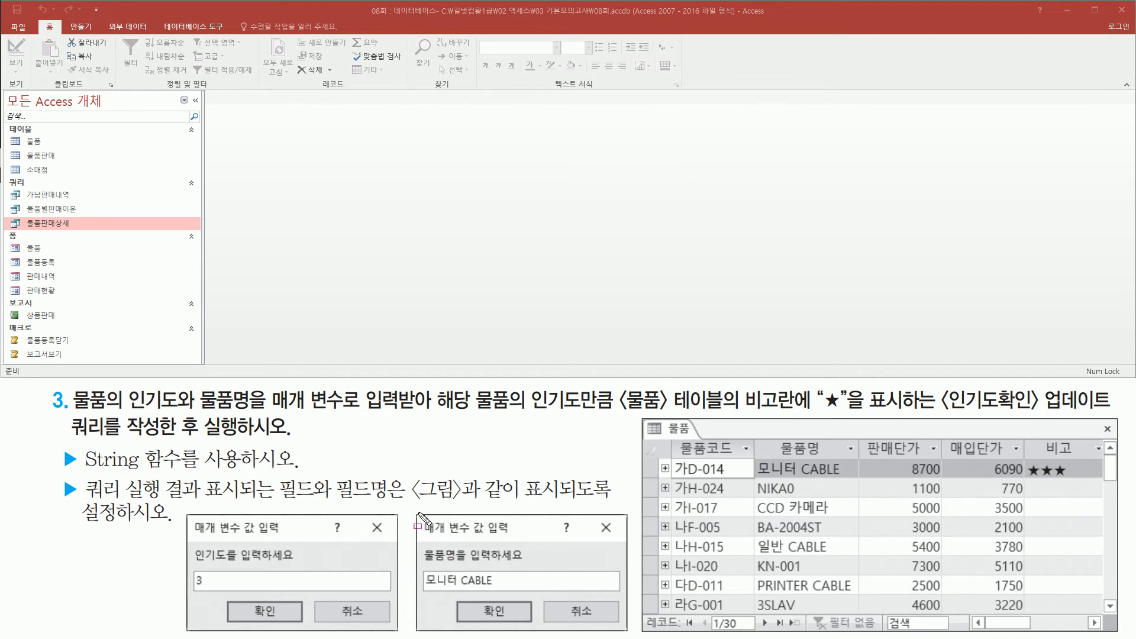
Step: Examine task 3's sample 물품명 and 인기도 parameter prompts alongside the 비고 field of the 물품 table in the figure
drag(417, 513, 627, 631)
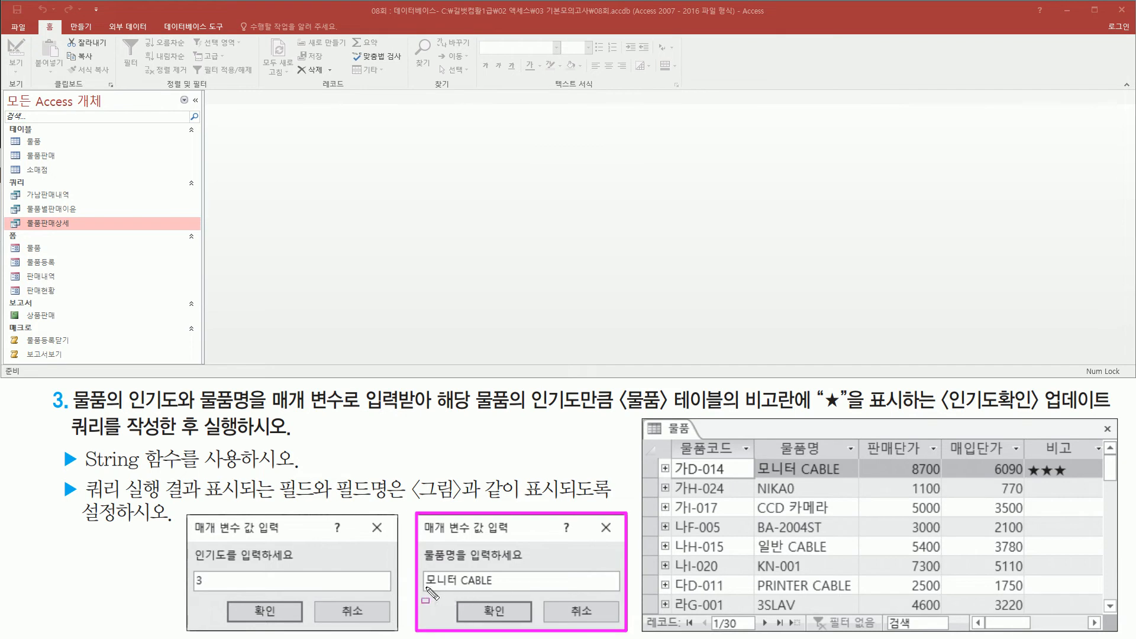
drag(429, 590, 492, 590)
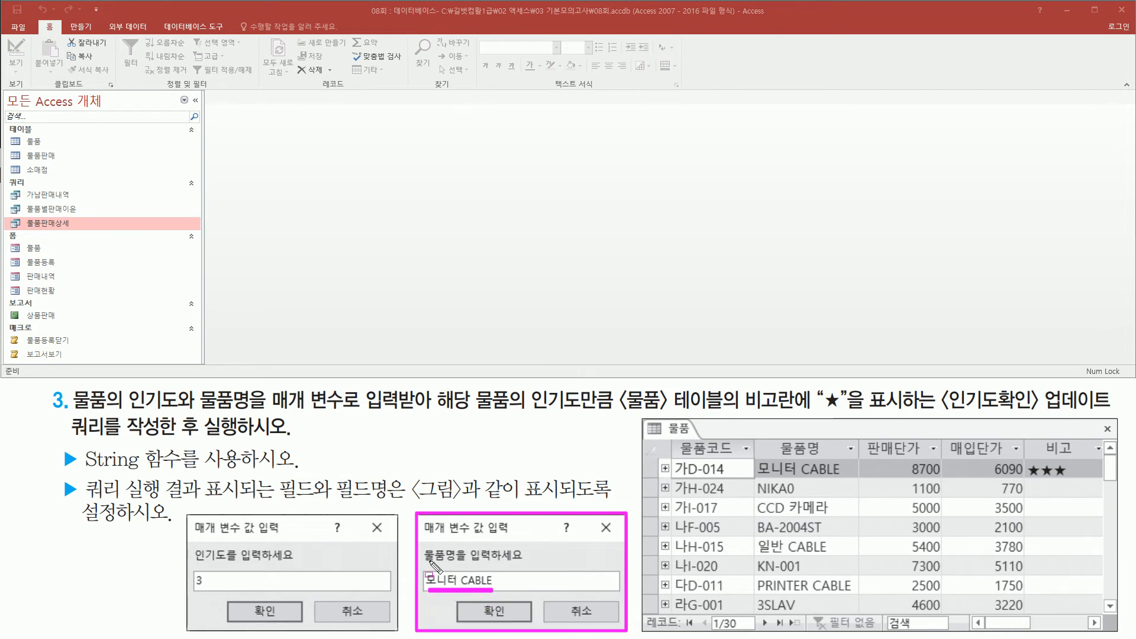
drag(758, 477, 853, 477)
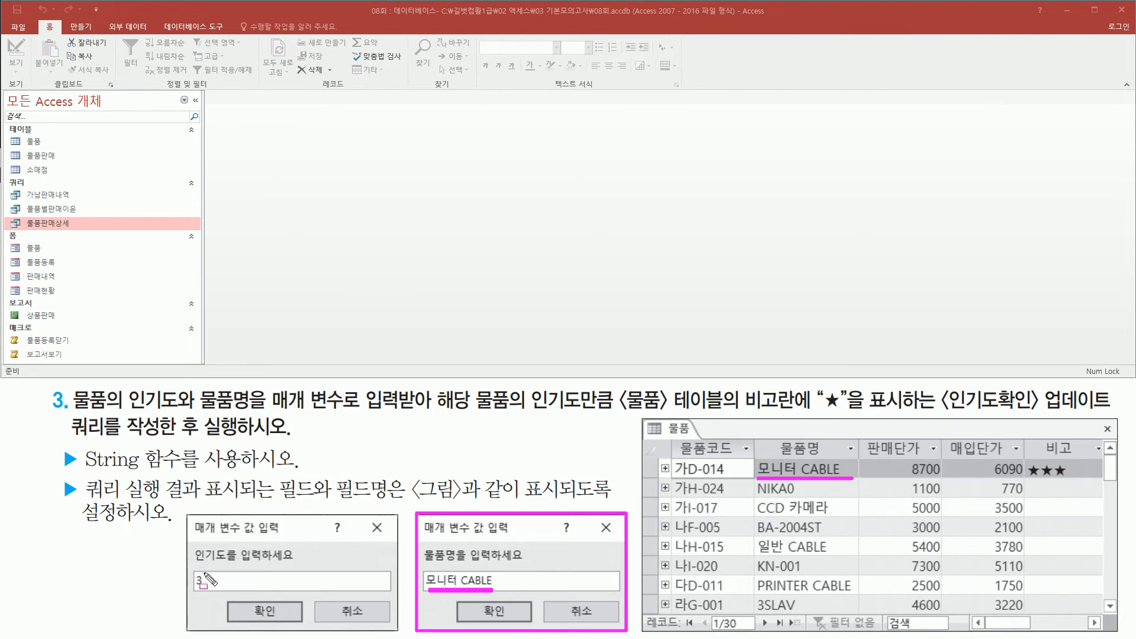
drag(188, 563, 295, 564)
drag(185, 590, 215, 589)
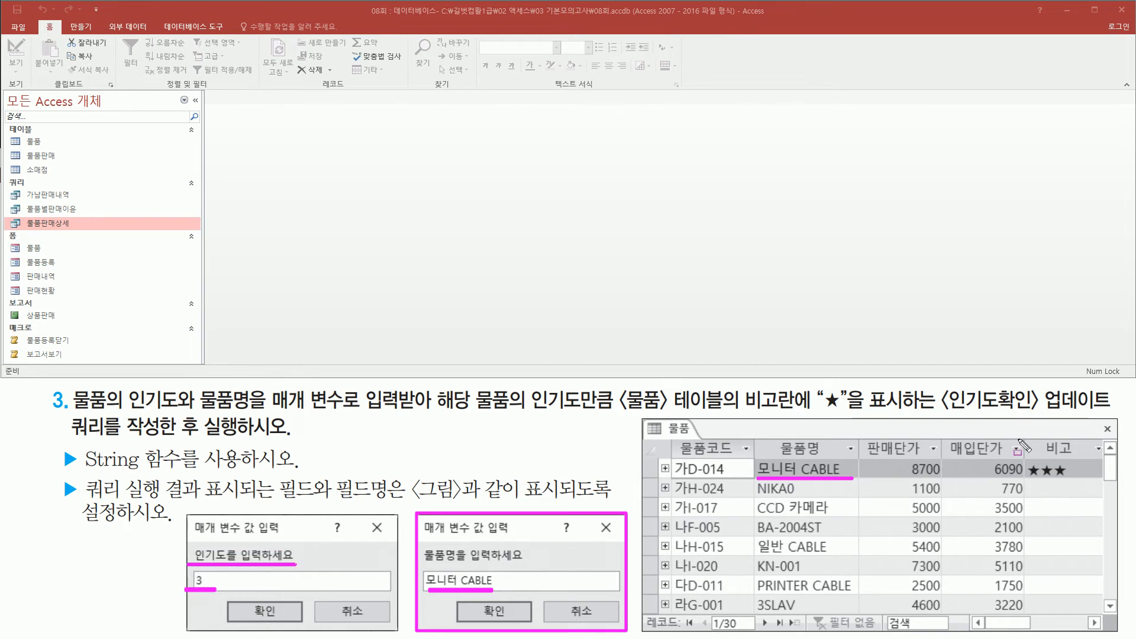
drag(645, 421, 702, 441)
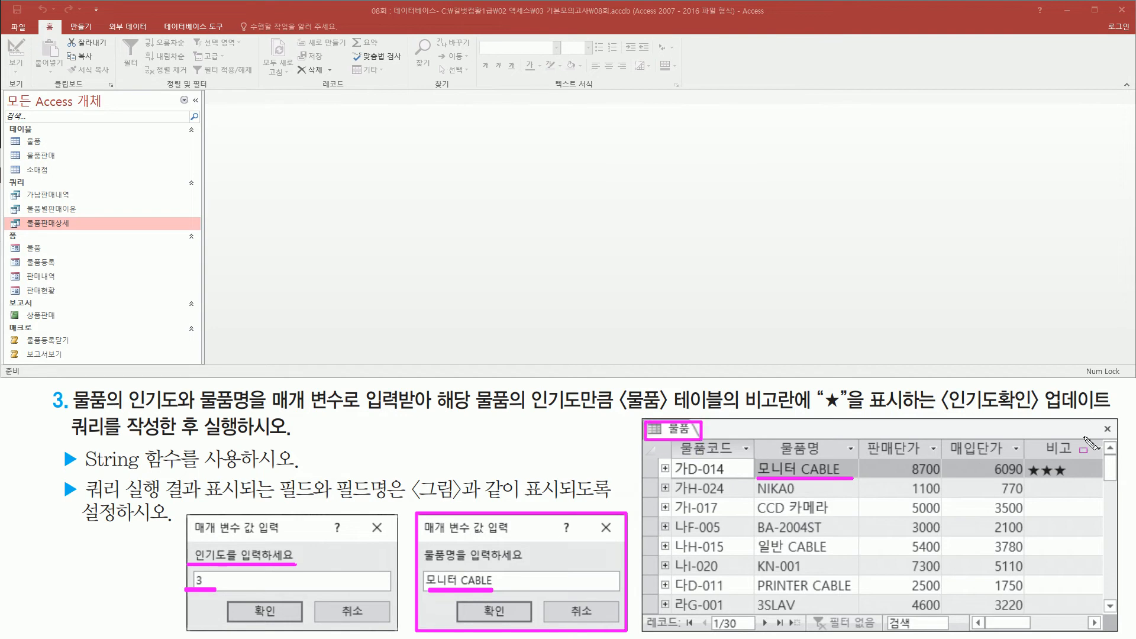
drag(1026, 432, 1087, 456)
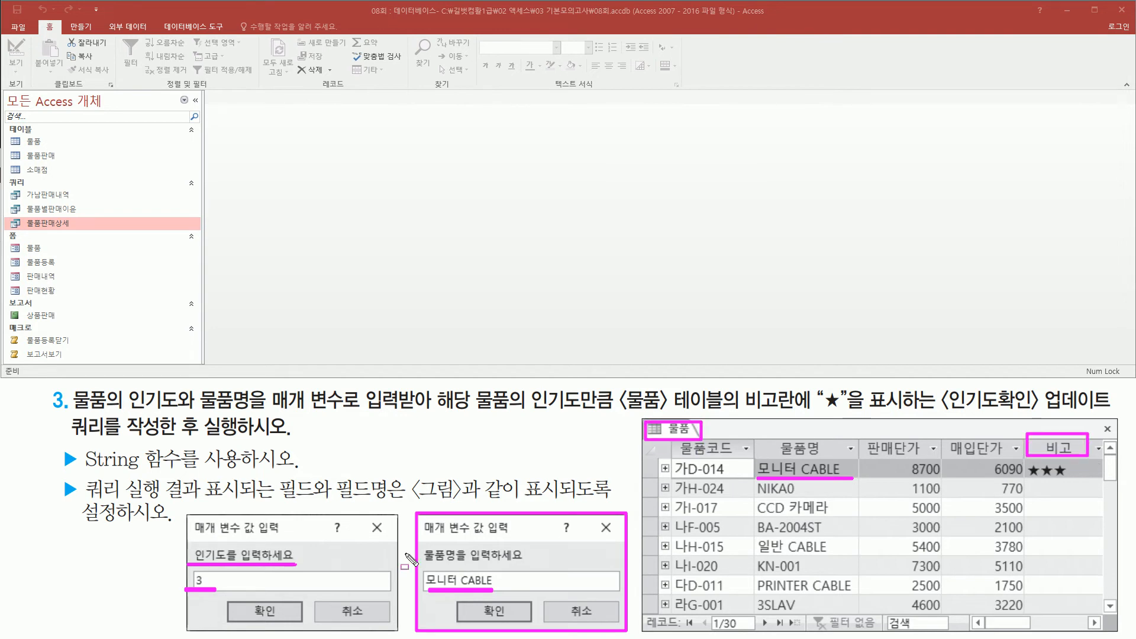
Step: Create a new query in design view and add only the 물품 table to it
drag(208, 584, 219, 585)
drag(1027, 479, 1069, 478)
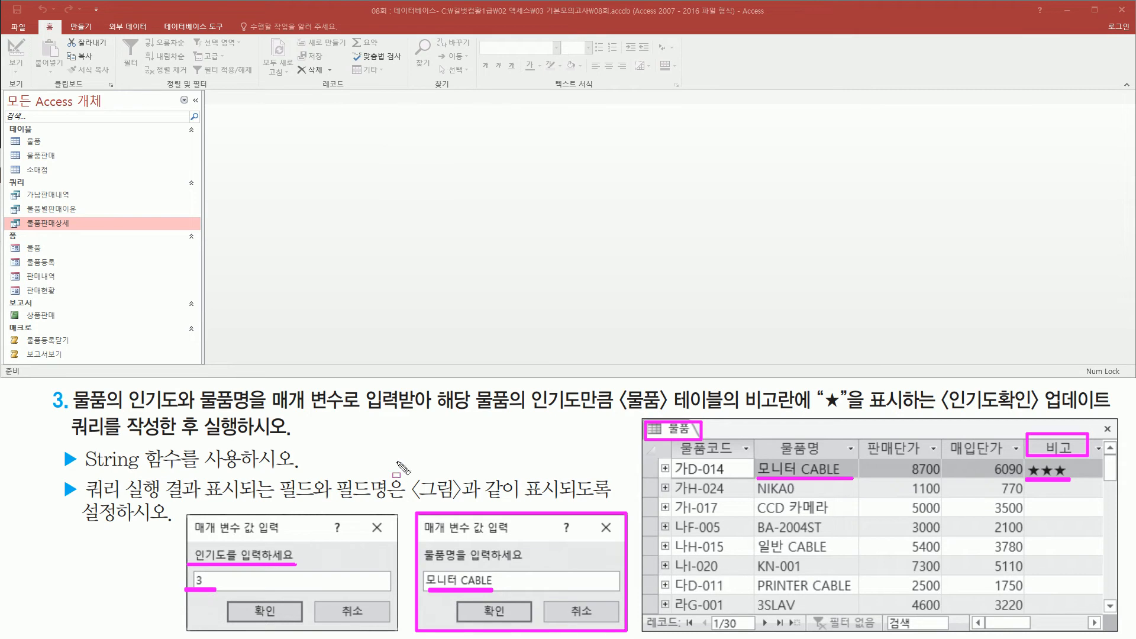
key(Escape)
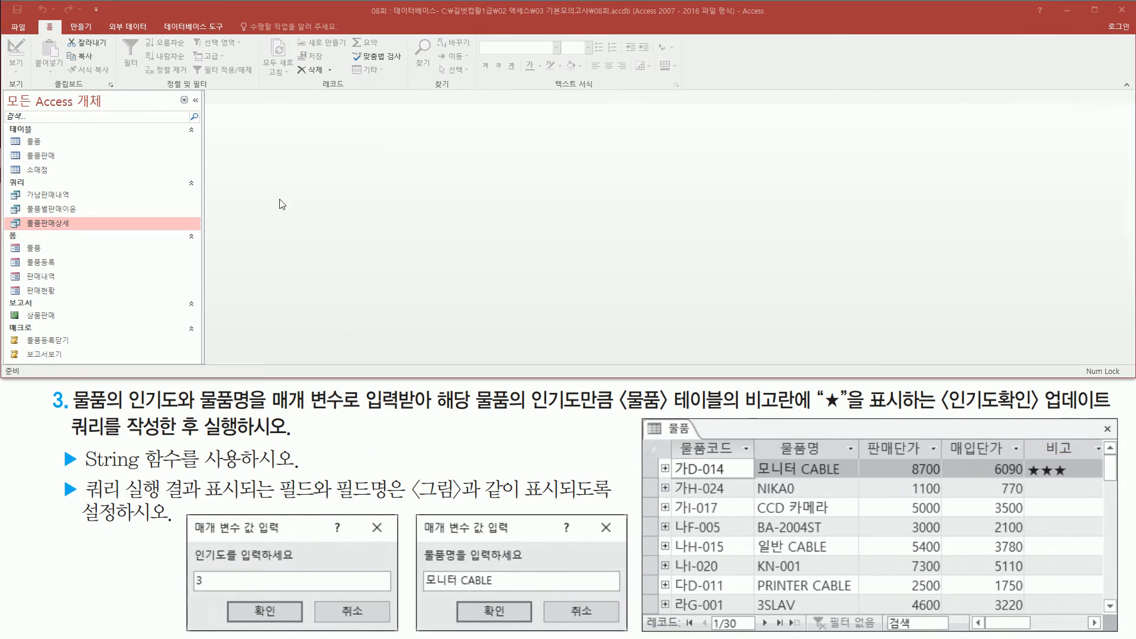
click(81, 26)
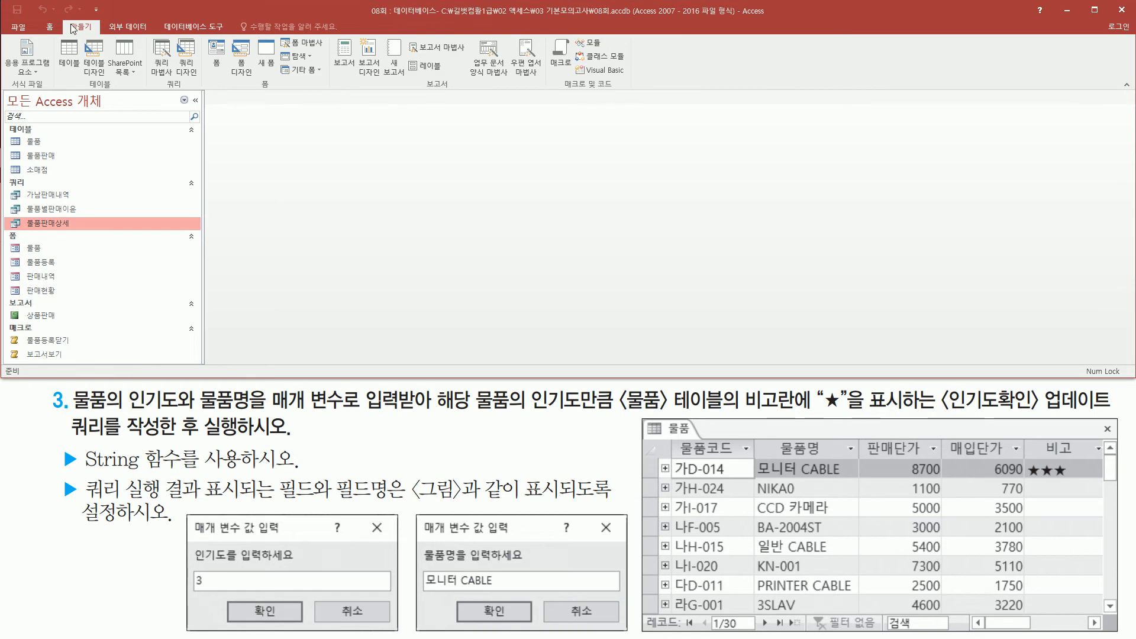
click(187, 64)
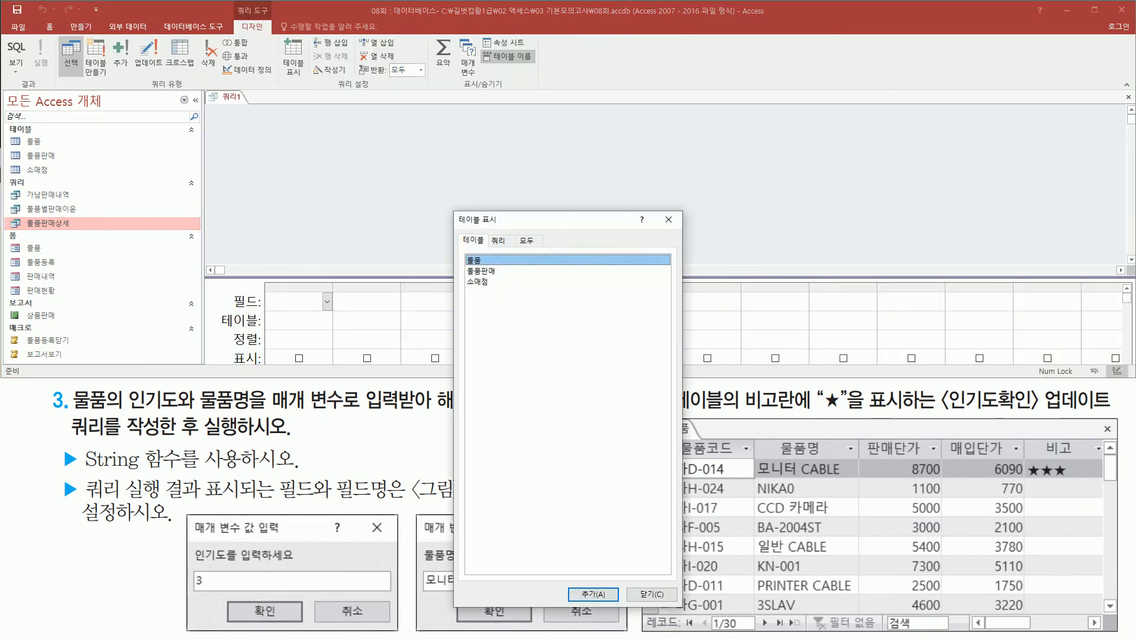
mouse_move(449, 211)
mouse_down()
mouse_move(597, 298)
mouse_move(685, 295)
mouse_up()
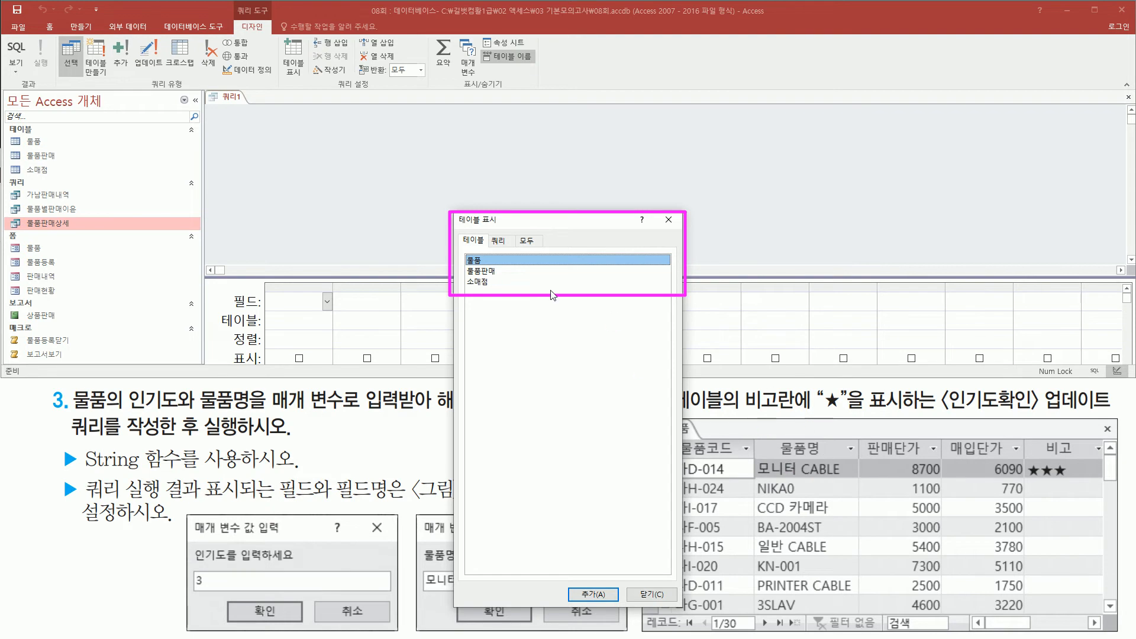
key(Escape)
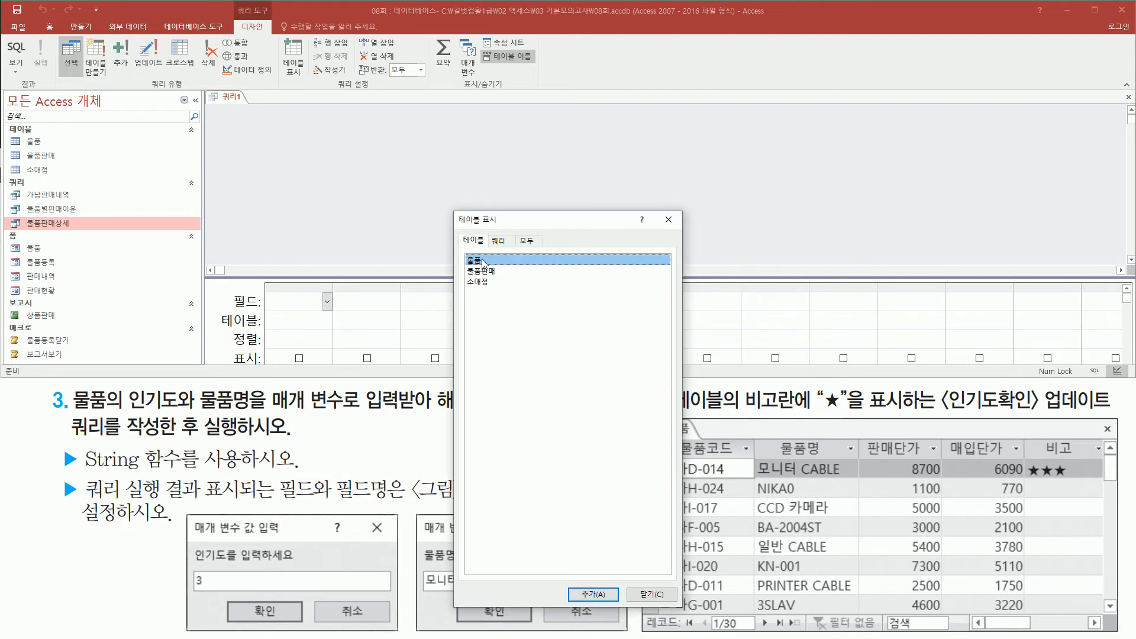
double_click(484, 262)
mouse_move(226, 107)
mouse_down()
mouse_move(289, 195)
mouse_move(326, 203)
mouse_up()
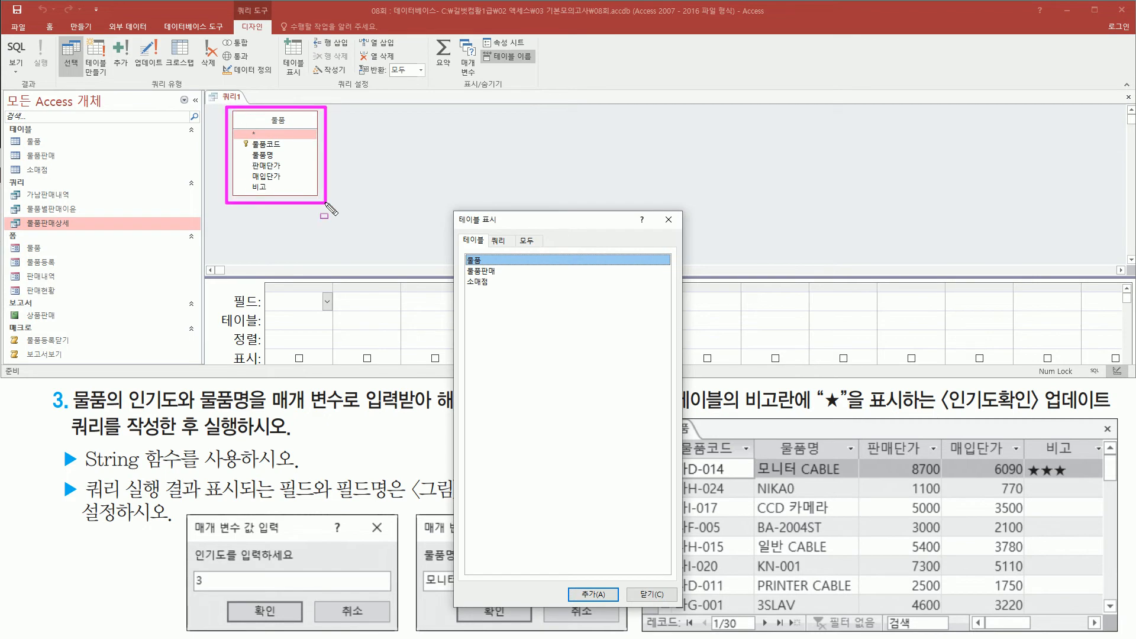
click(670, 219)
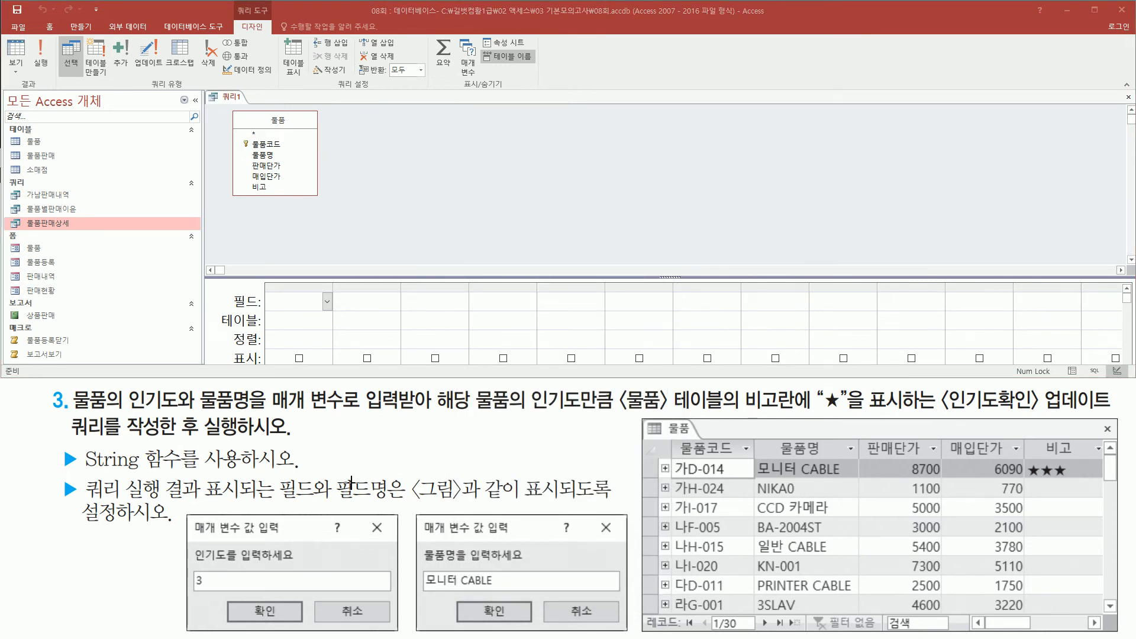
Step: Add the 비고 and 물품명 fields of the 물품 table to the query's design grid
mouse_move(1033, 434)
mouse_down()
mouse_move(1082, 460)
mouse_move(1068, 480)
mouse_up()
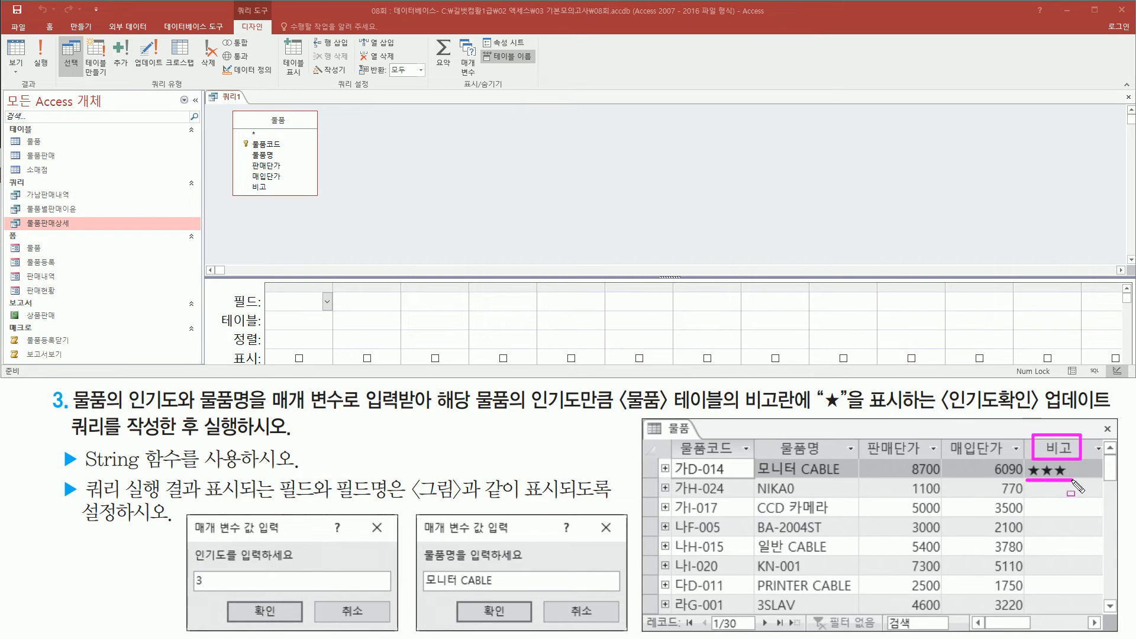
drag(187, 590, 207, 590)
key(Escape)
click(279, 186)
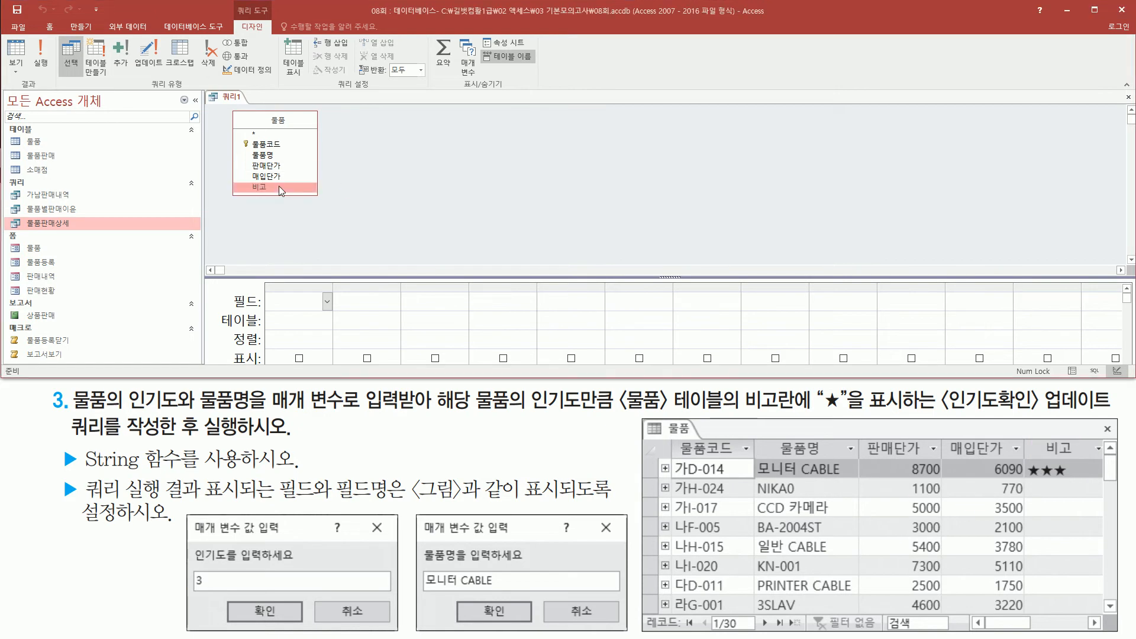
double_click(278, 186)
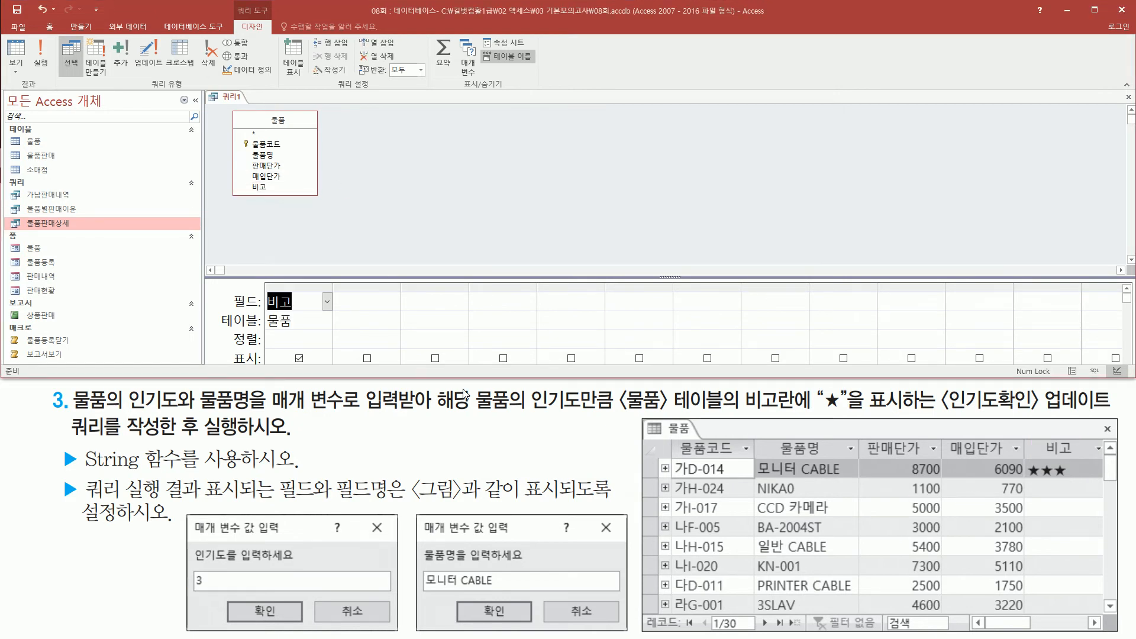
mouse_move(418, 548)
mouse_down()
mouse_move(444, 569)
mouse_move(537, 566)
mouse_up()
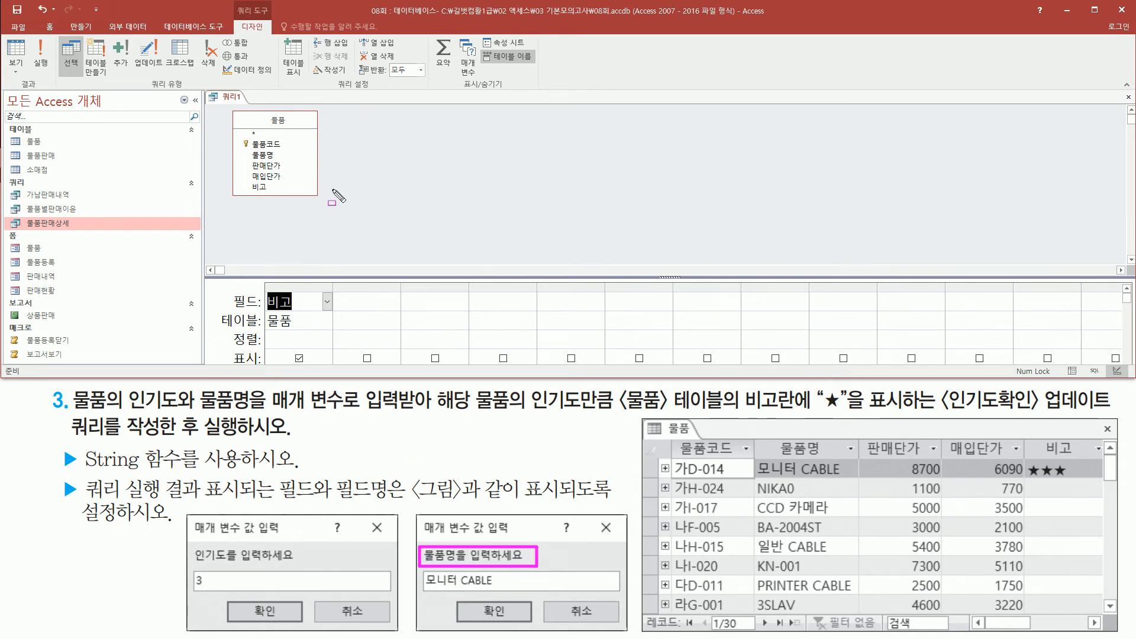
key(Escape)
click(279, 155)
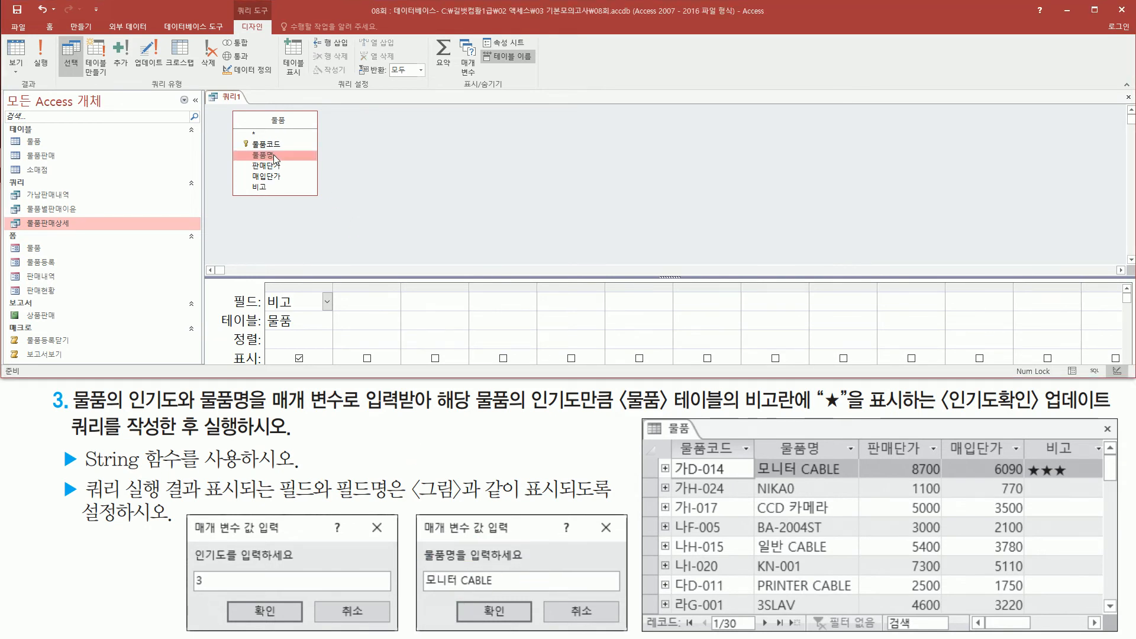
double_click(280, 156)
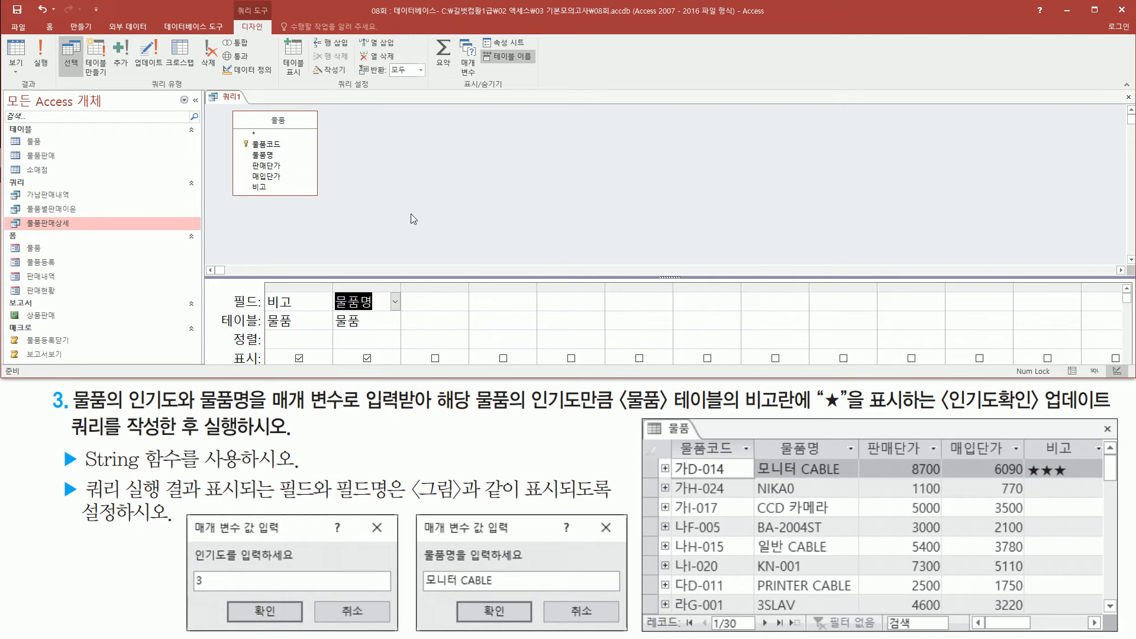
mouse_move(261, 284)
mouse_down()
mouse_move(284, 311)
mouse_move(412, 353)
mouse_up()
key(Escape)
Step: Enlarge the design grid area and change the query type to an update query
drag(412, 277, 415, 214)
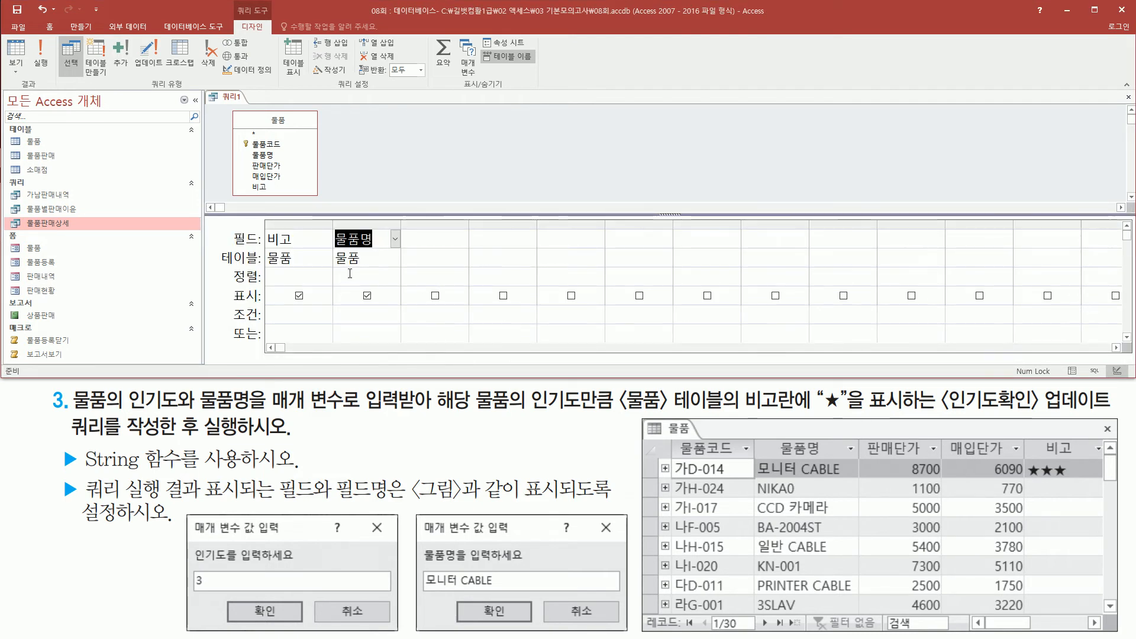
drag(53, 34, 285, 97)
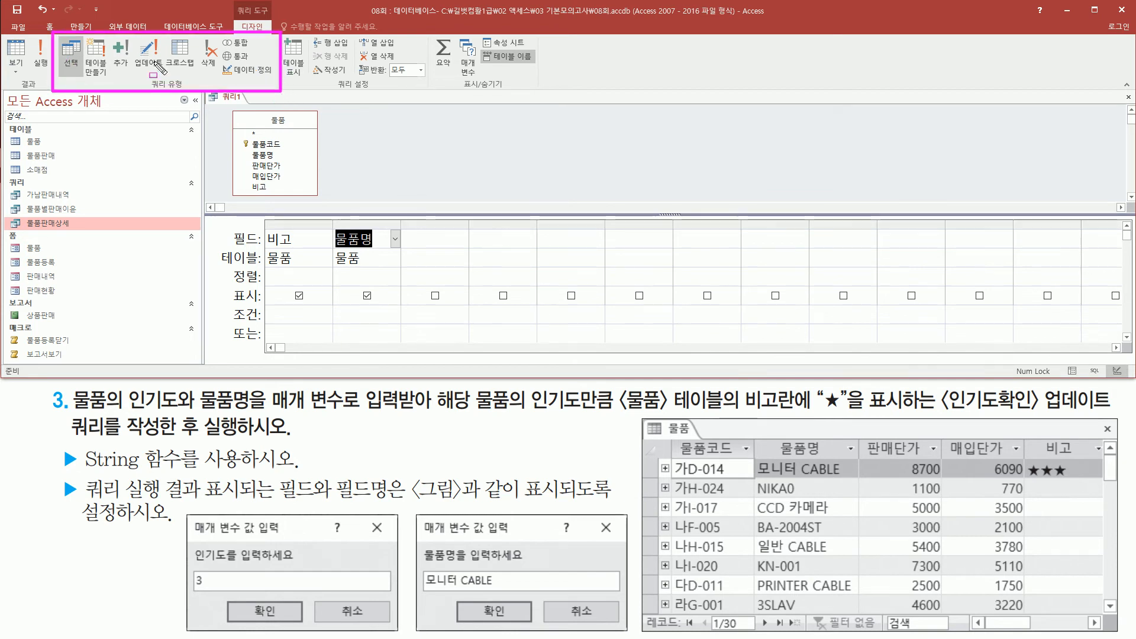
drag(137, 36, 168, 70)
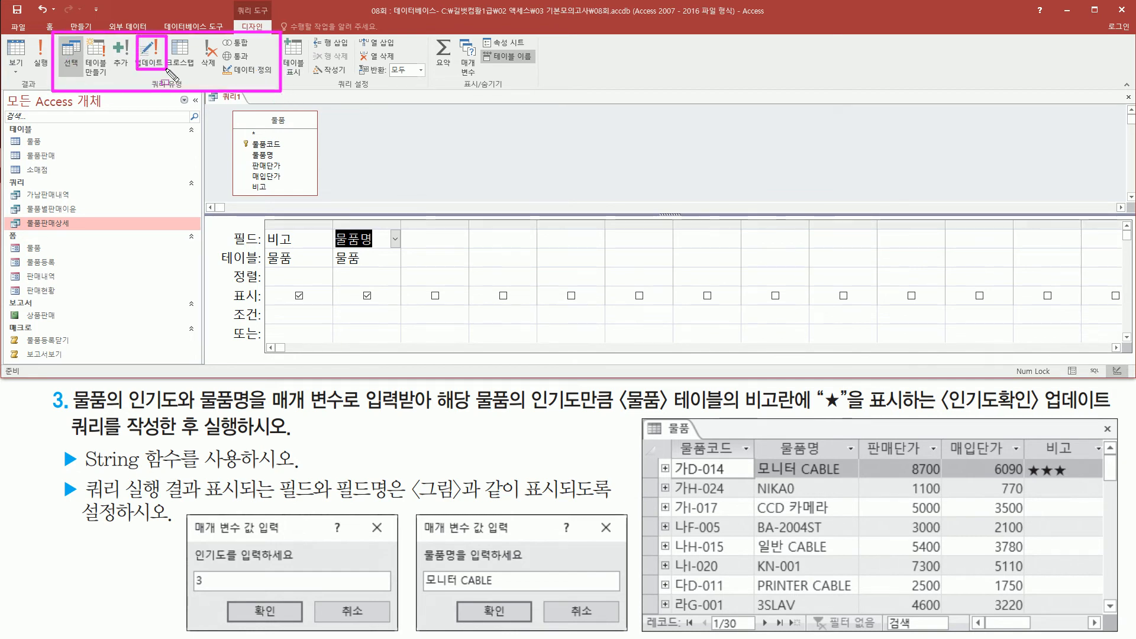
key(Escape)
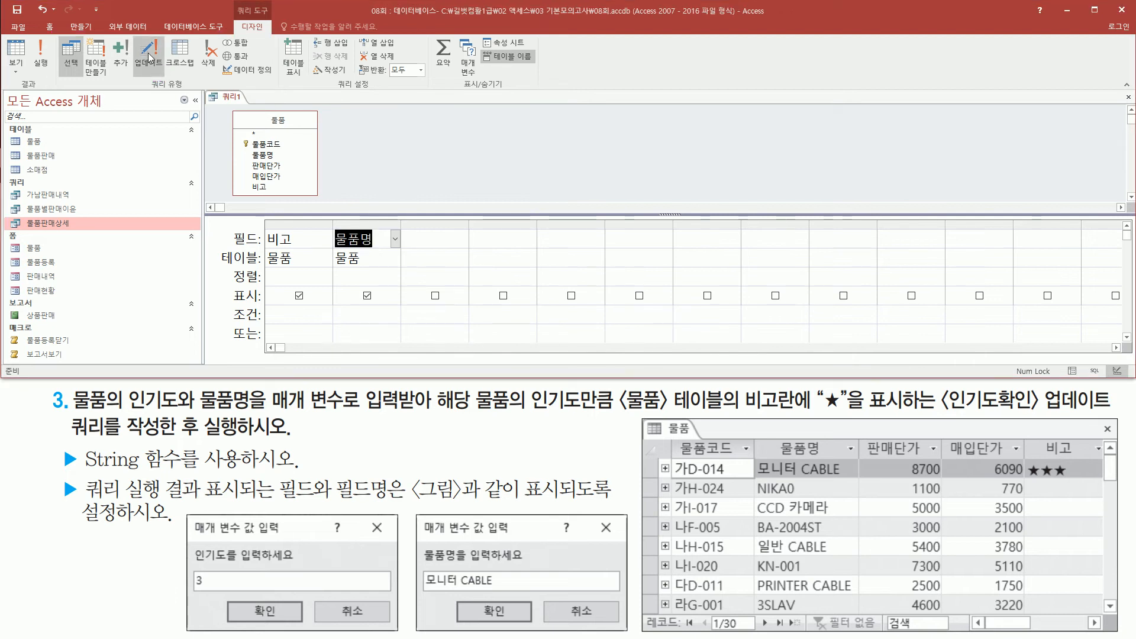
click(150, 57)
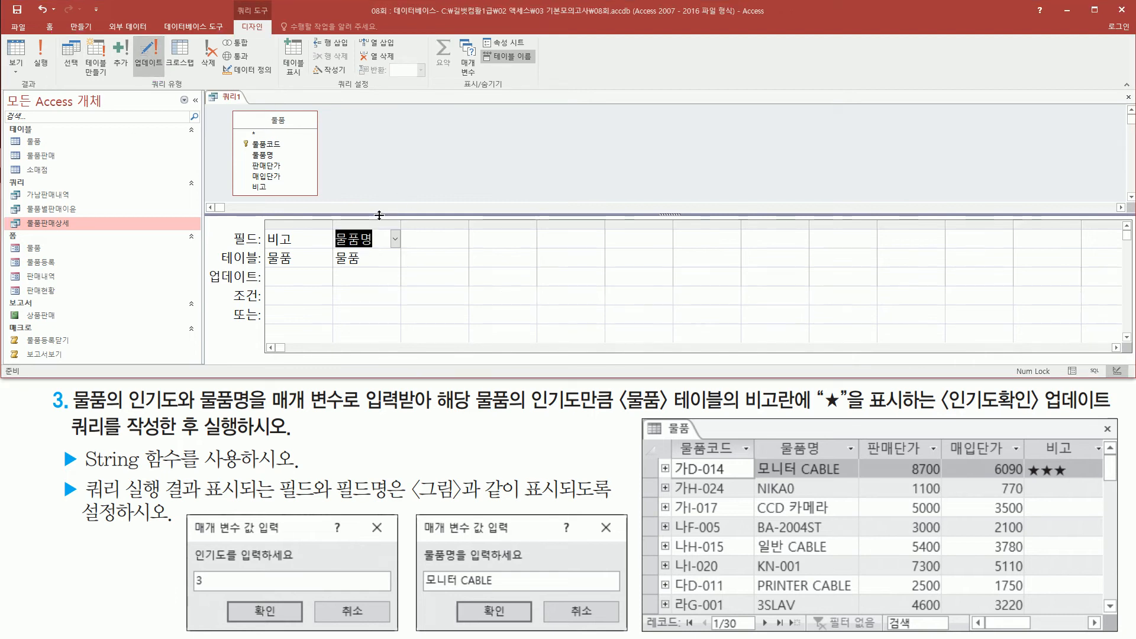
drag(208, 265, 270, 288)
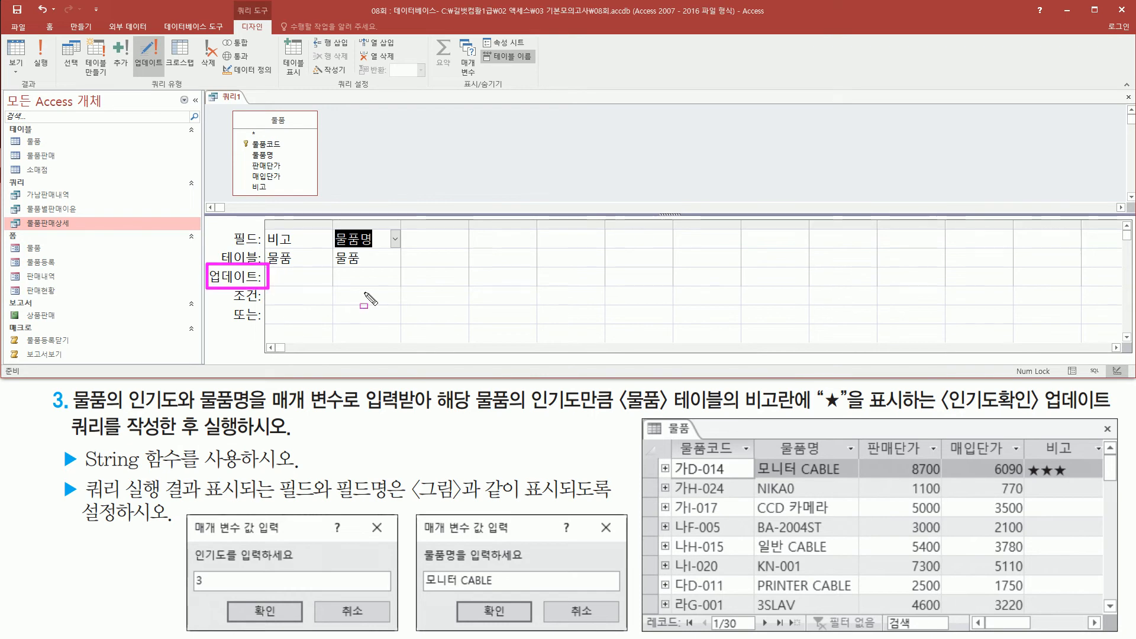
Step: Examine the figure's 물품명 parameter prompt and the matching 모니터 CABLE record against the 물품명 criteria cell
mouse_move(418, 513)
mouse_down()
mouse_move(559, 634)
mouse_move(629, 635)
mouse_up()
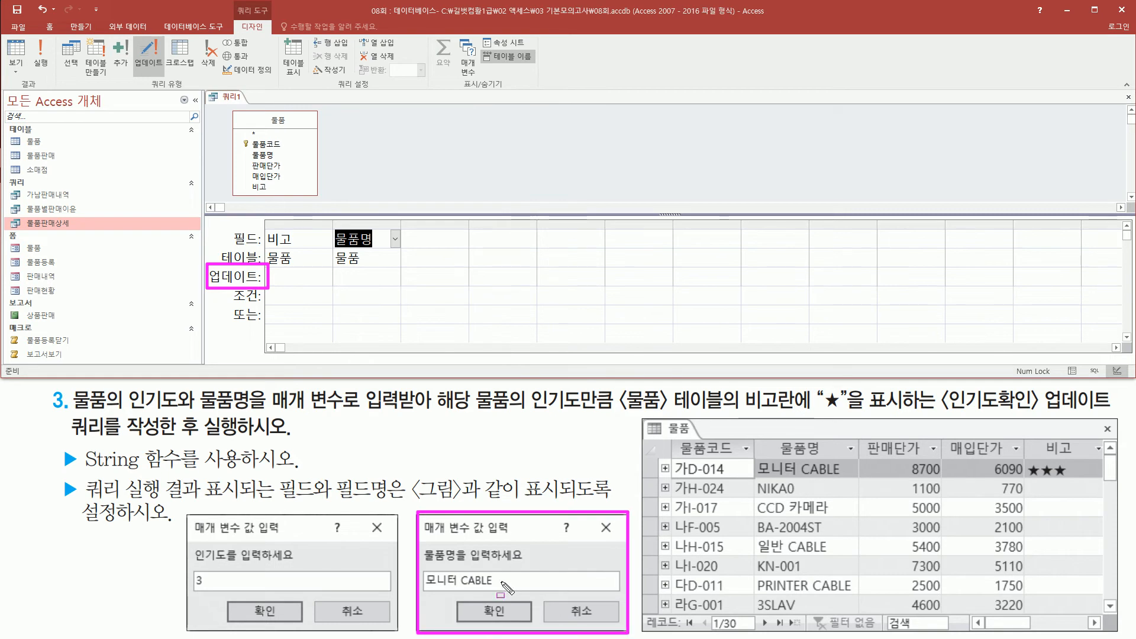
key(Escape)
mouse_move(422, 588)
mouse_down()
mouse_move(503, 592)
mouse_move(506, 573)
mouse_up()
drag(754, 456, 861, 479)
drag(1027, 479, 1082, 480)
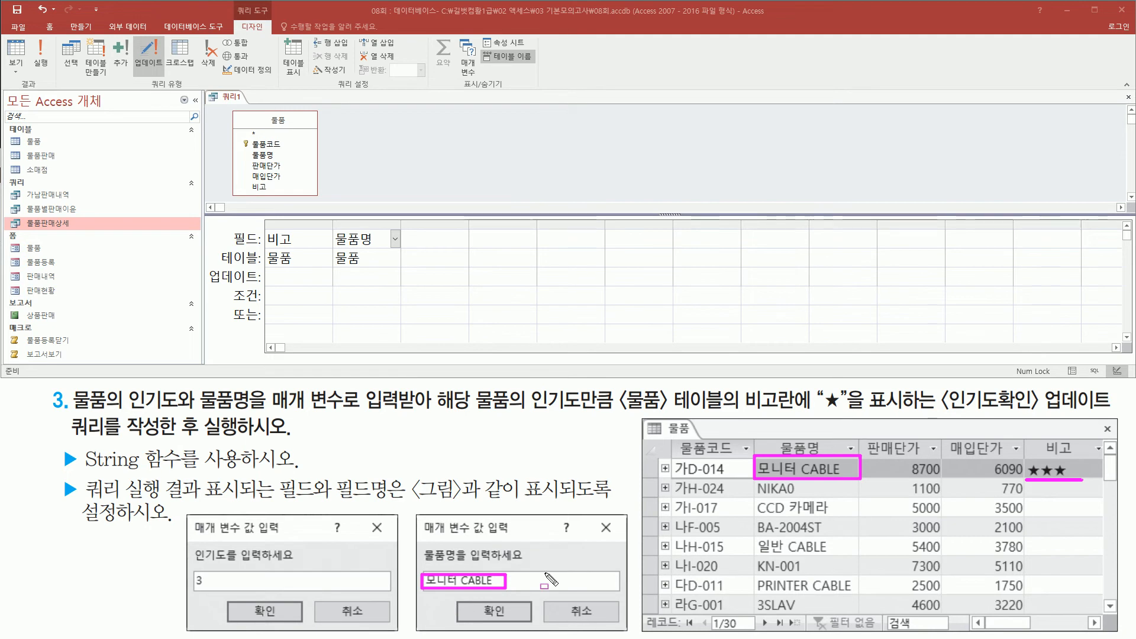
click(334, 289)
drag(342, 296, 400, 302)
mouse_move(418, 543)
mouse_down()
mouse_move(445, 561)
mouse_move(530, 566)
mouse_up()
key(Escape)
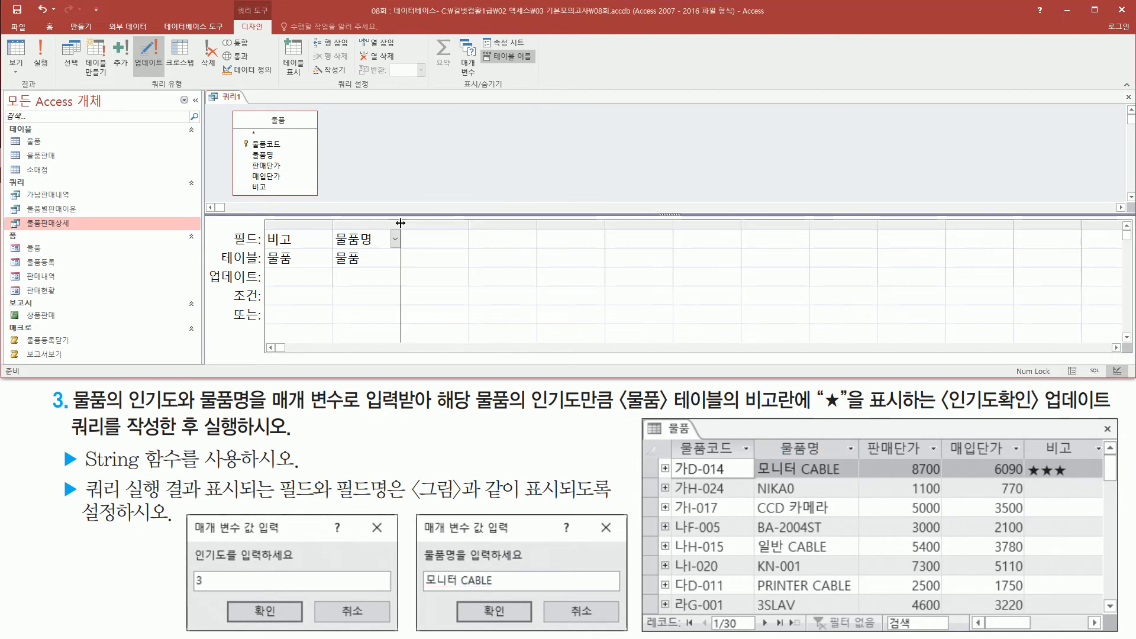
Step: Widen the 물품명 column and set its criteria to the parameter [물품명을 입력하세요]
drag(401, 224, 690, 234)
click(385, 293)
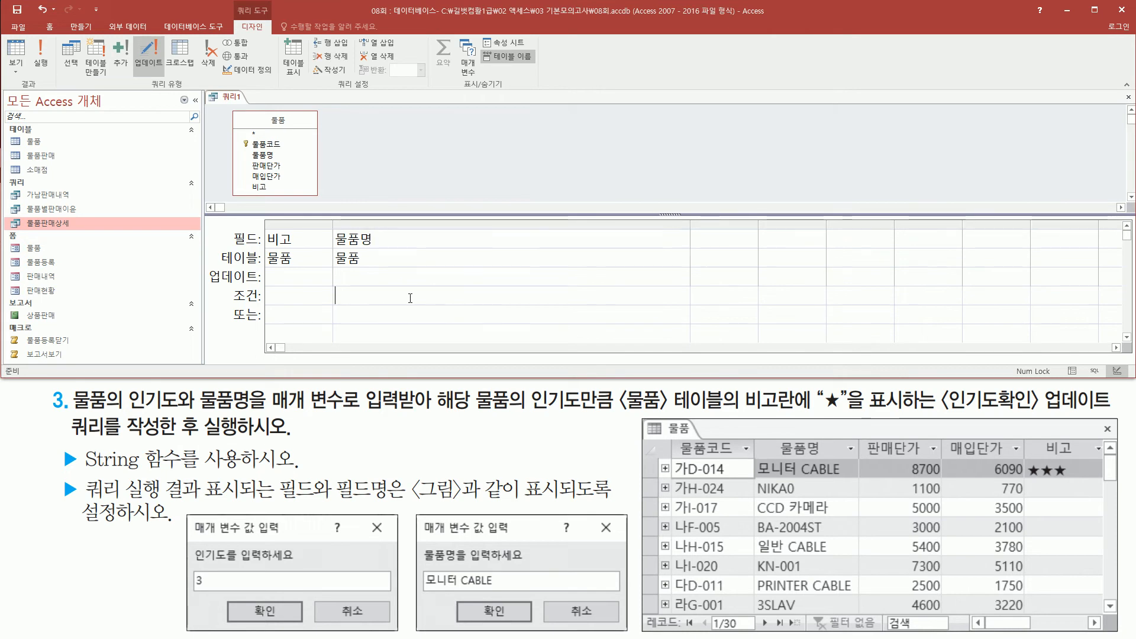
text([ㅁ품명을)
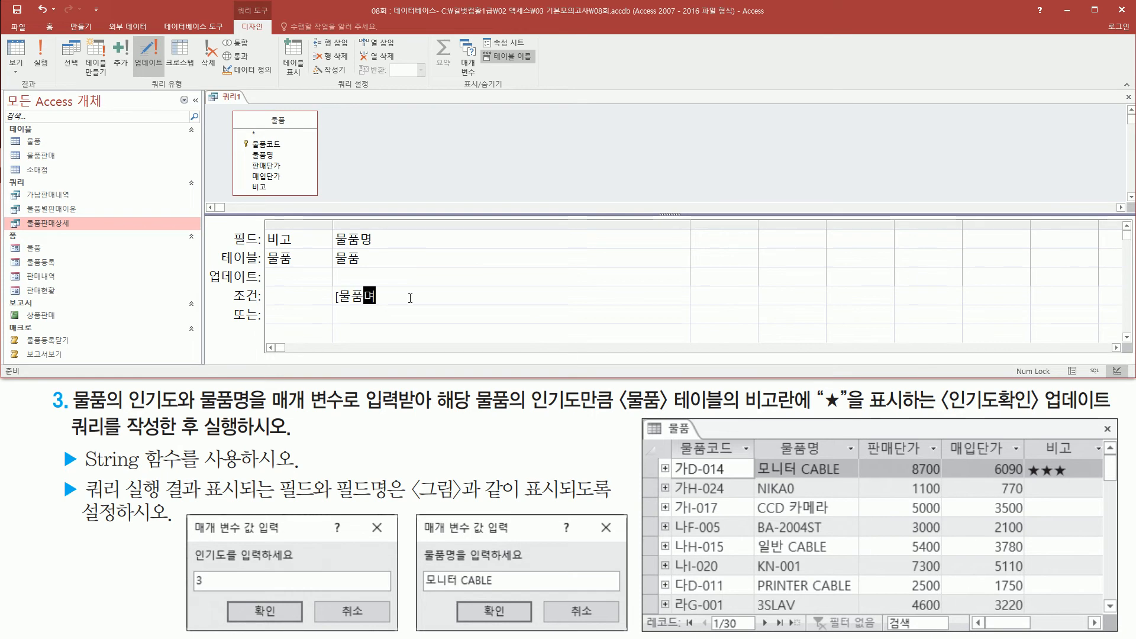
text( 입력하세요])
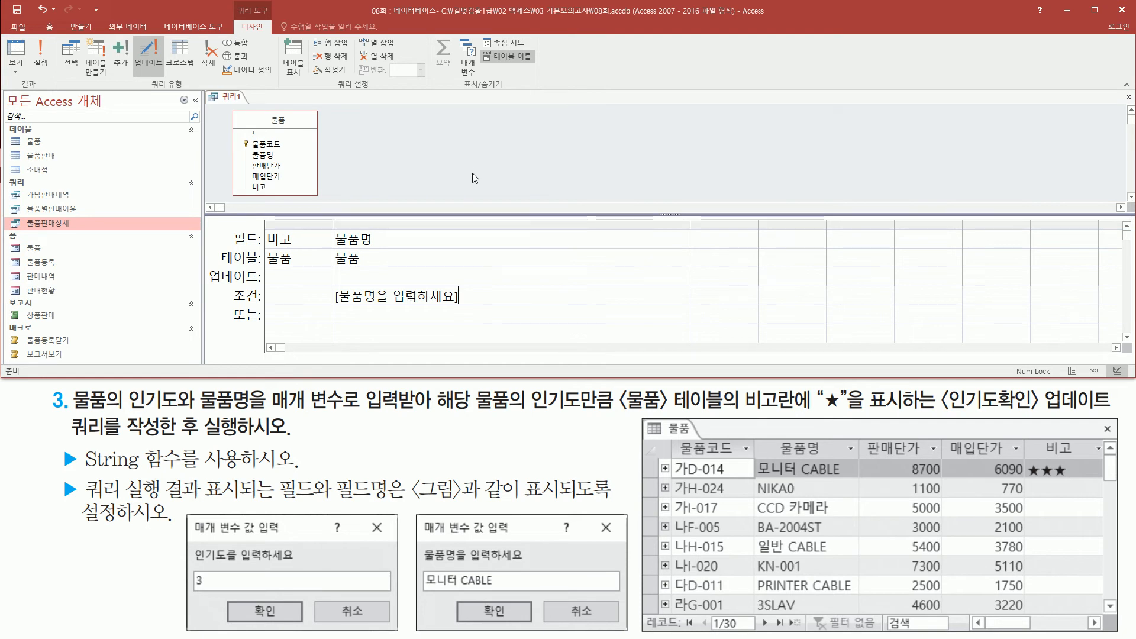
drag(329, 282, 467, 307)
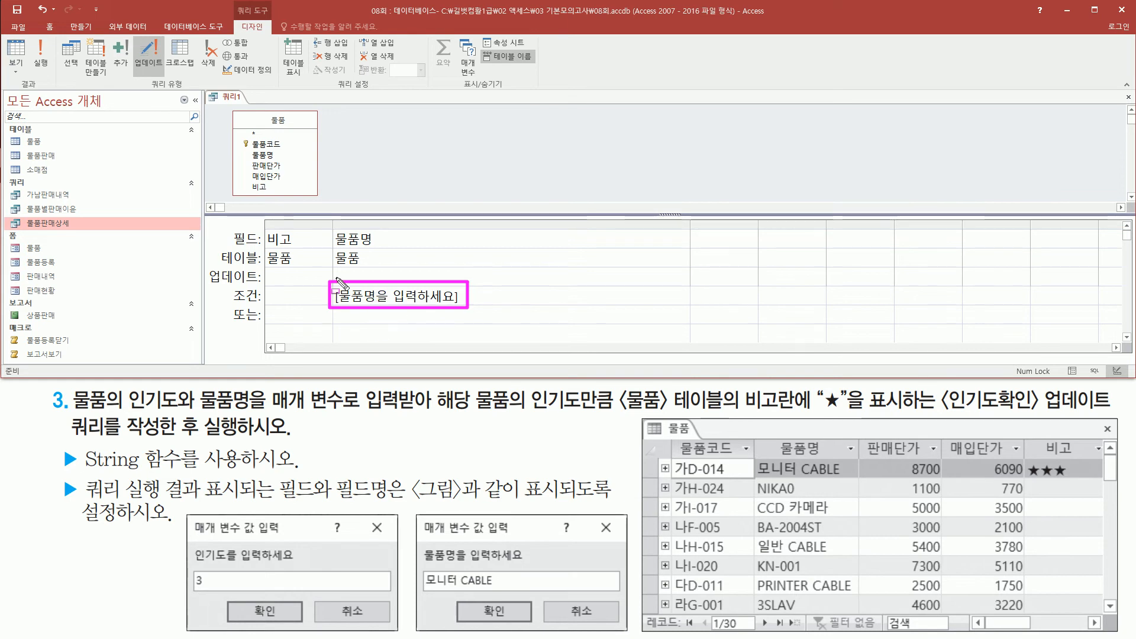
drag(333, 248, 375, 248)
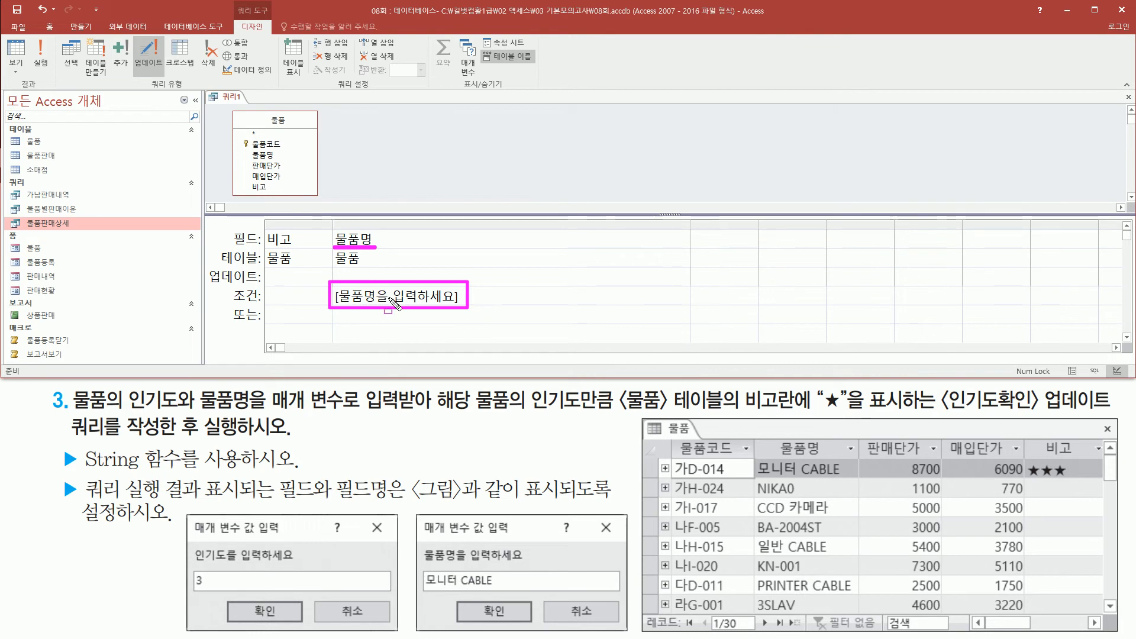
drag(1030, 435, 1082, 459)
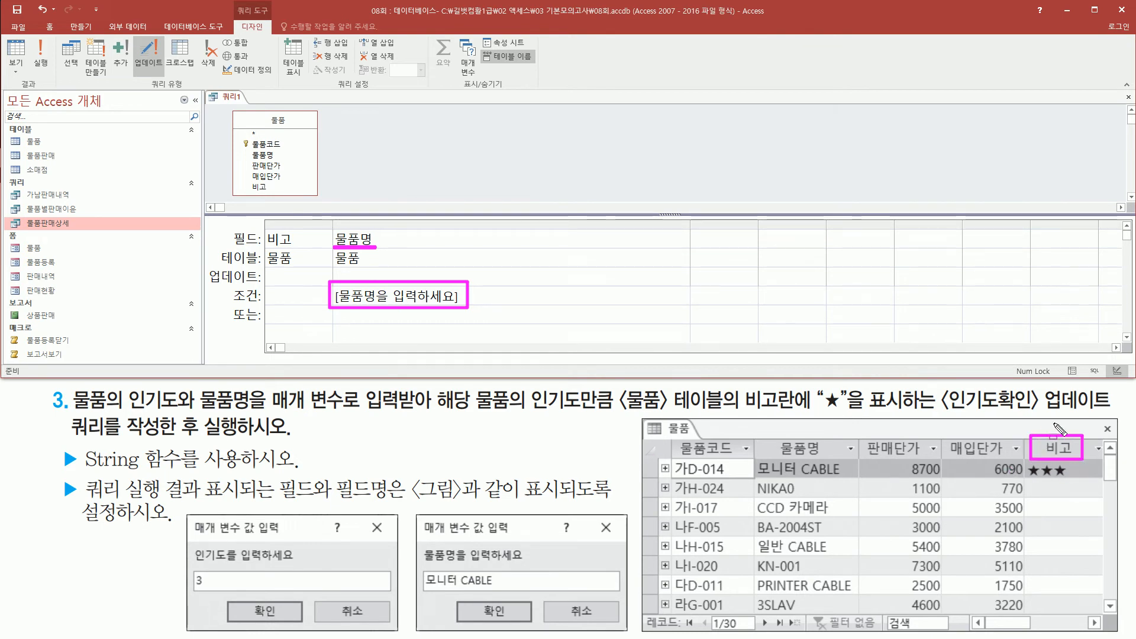
drag(1027, 480, 1071, 480)
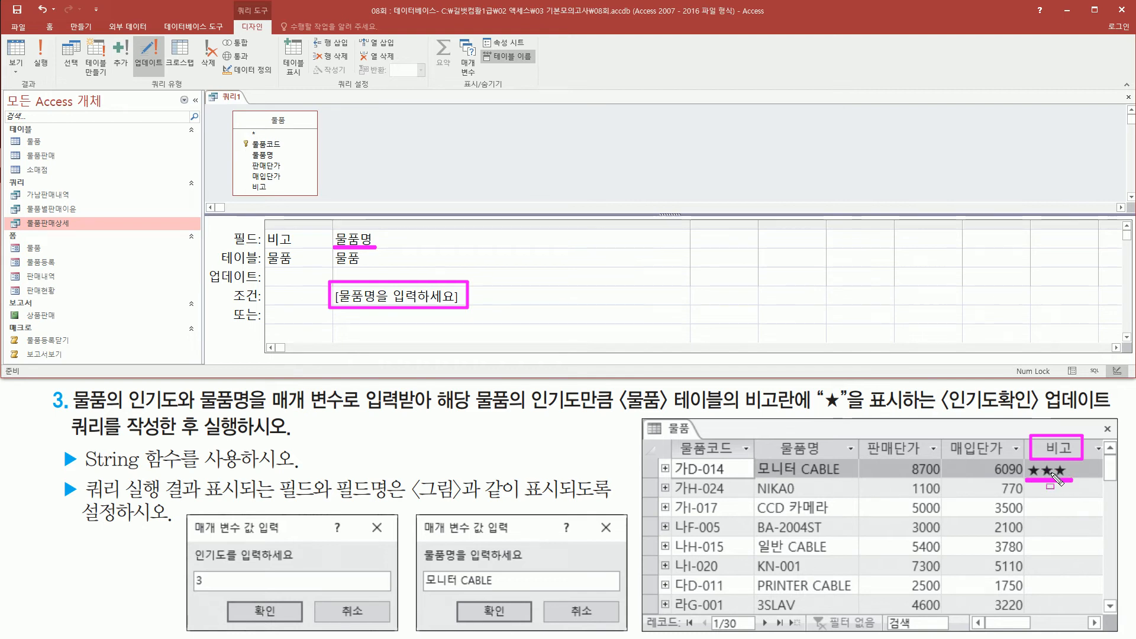
mouse_move(186, 515)
mouse_down()
mouse_move(190, 602)
mouse_move(400, 633)
mouse_up()
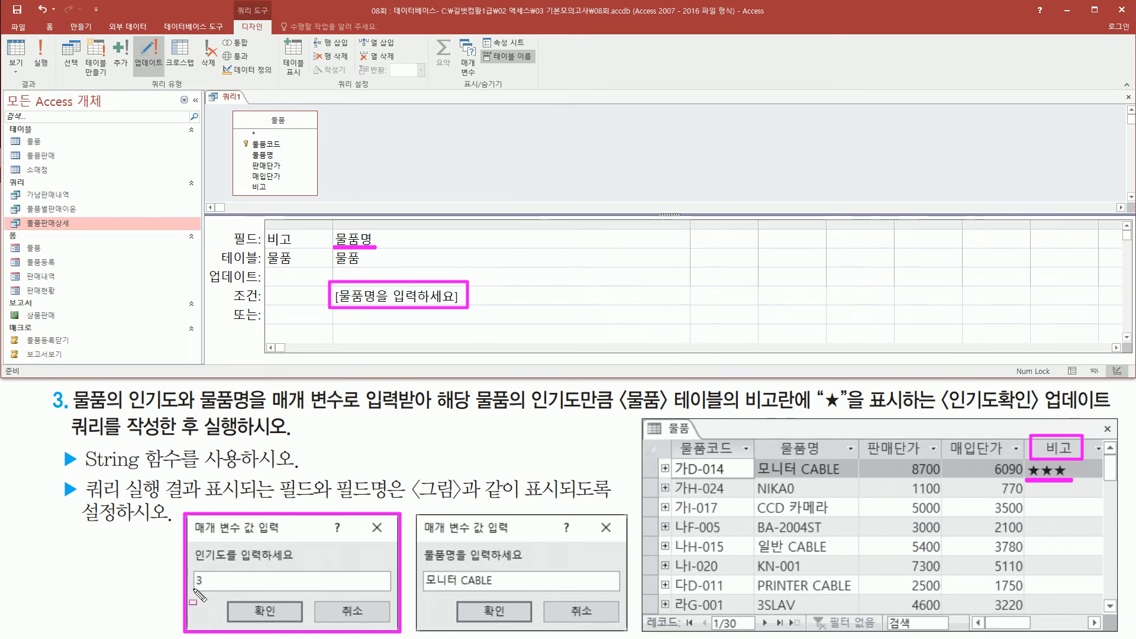
drag(194, 589, 205, 589)
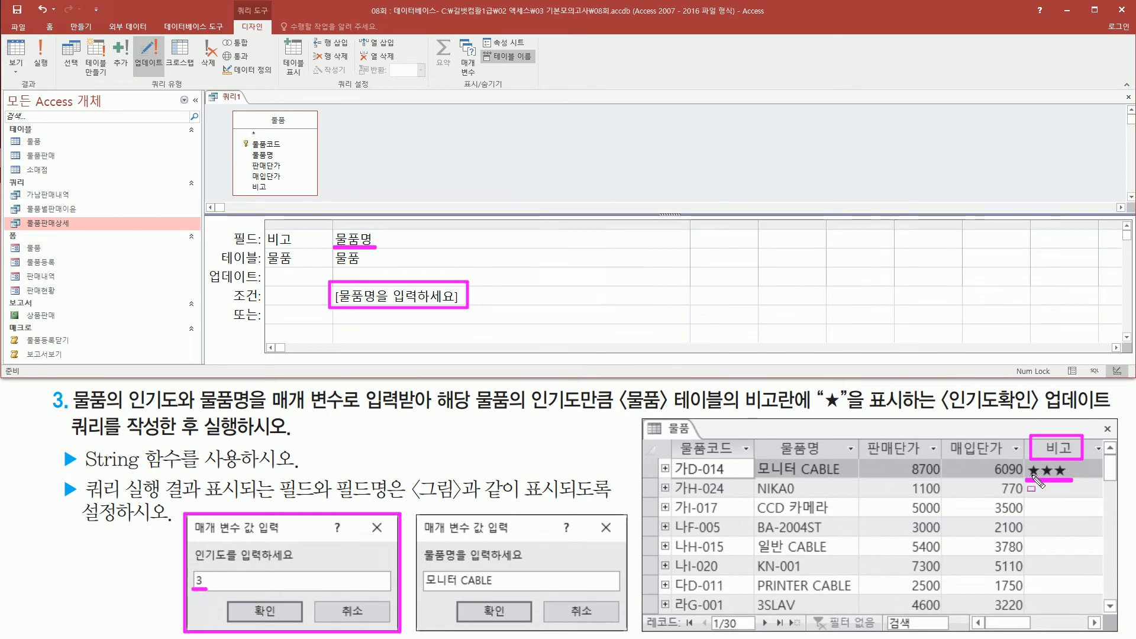
key(Escape)
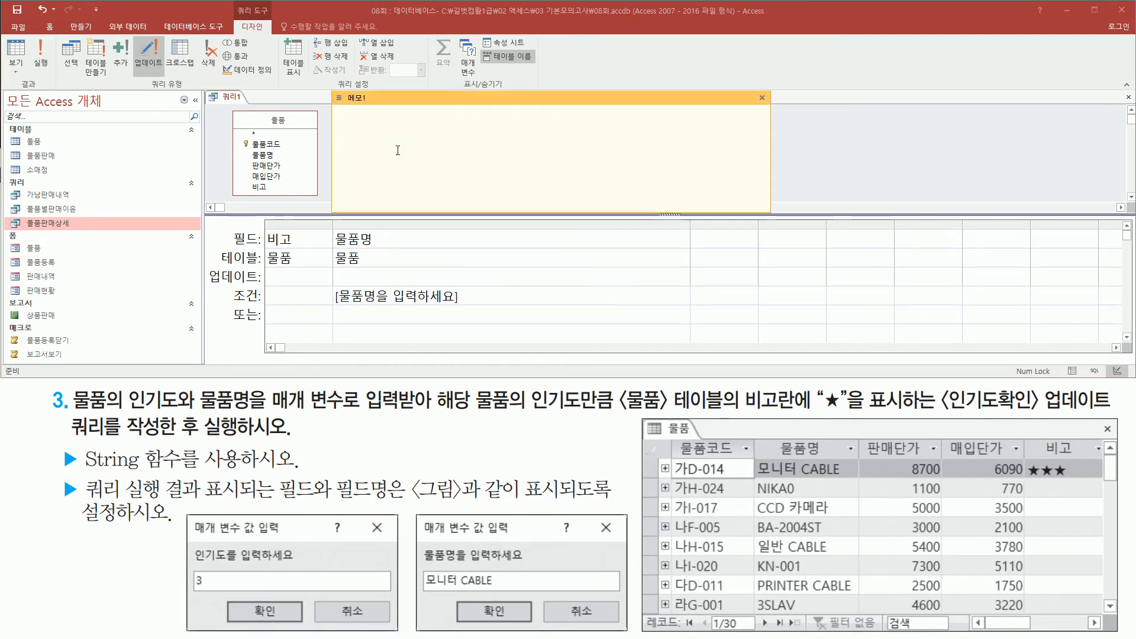
Step: Write the function syntax string( 개수 , 문자 ) on the first line of the memo
text(ㄴㅅ)
key(BackSpace)
key(BackSpace)
key(Hangul)
text(string()
key(Hangul)
text(개수)
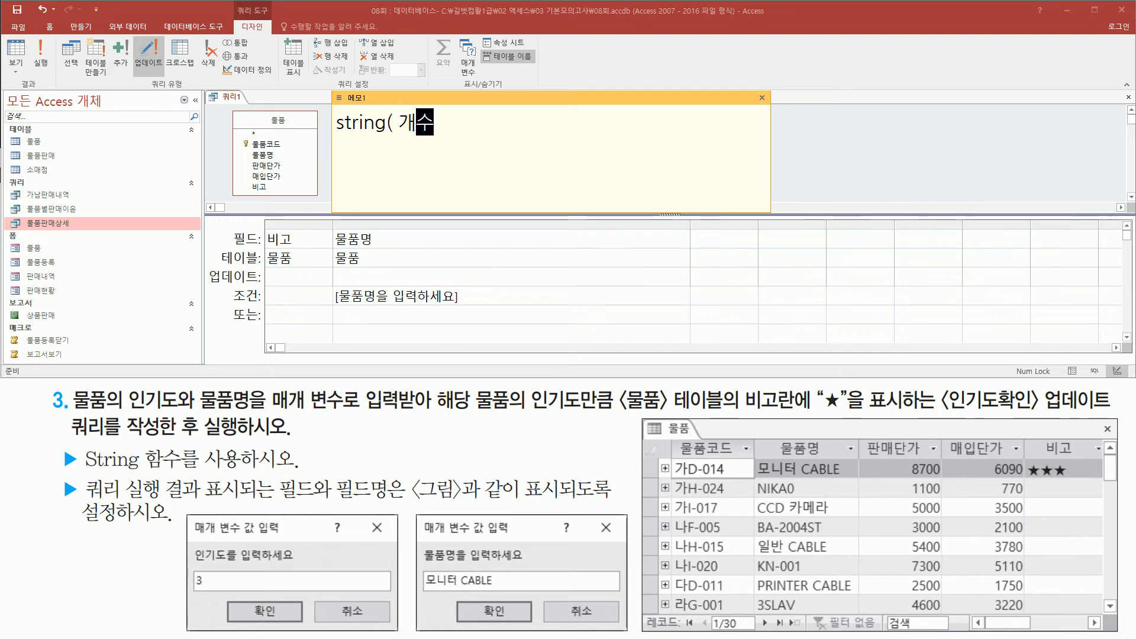
text( , 문자)
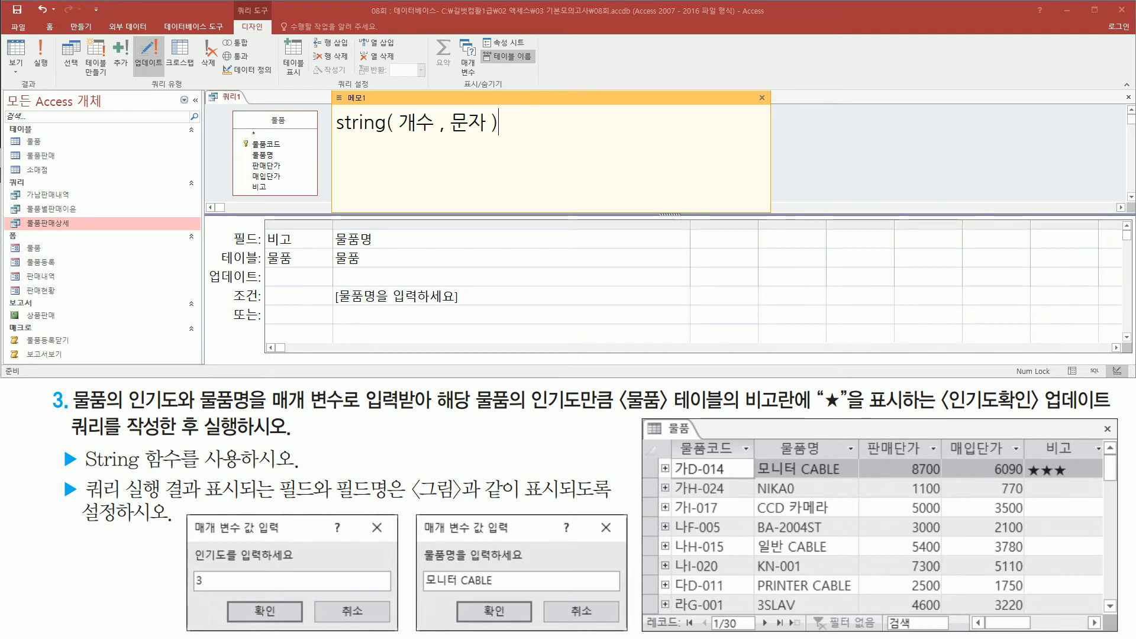
drag(451, 135, 502, 135)
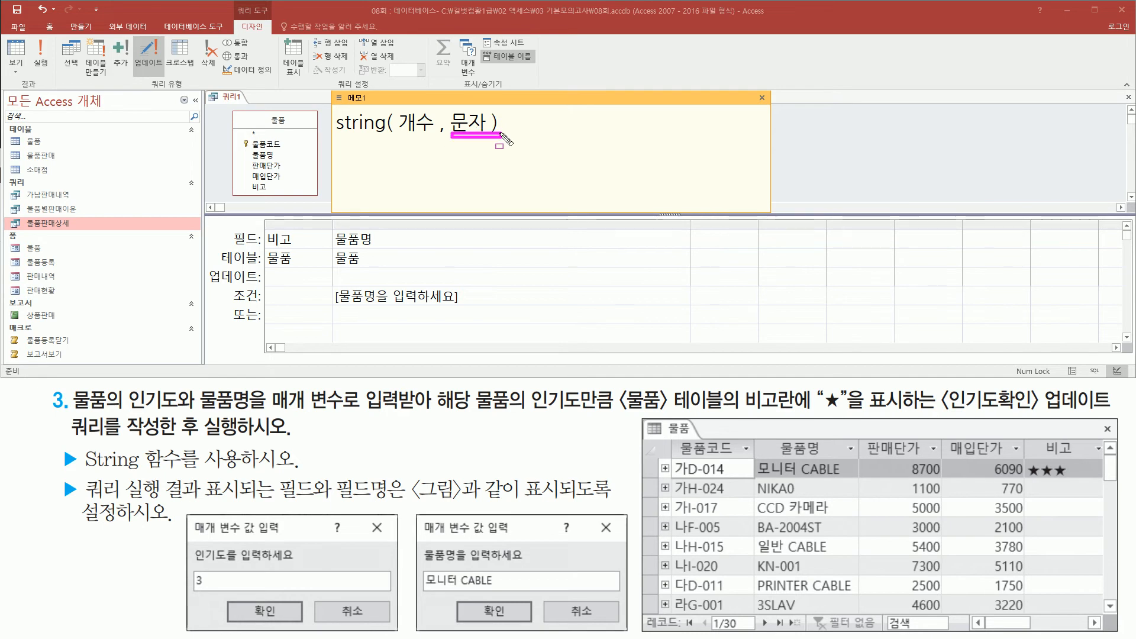
mouse_move(399, 136)
mouse_down()
mouse_move(434, 137)
mouse_move(436, 109)
mouse_up()
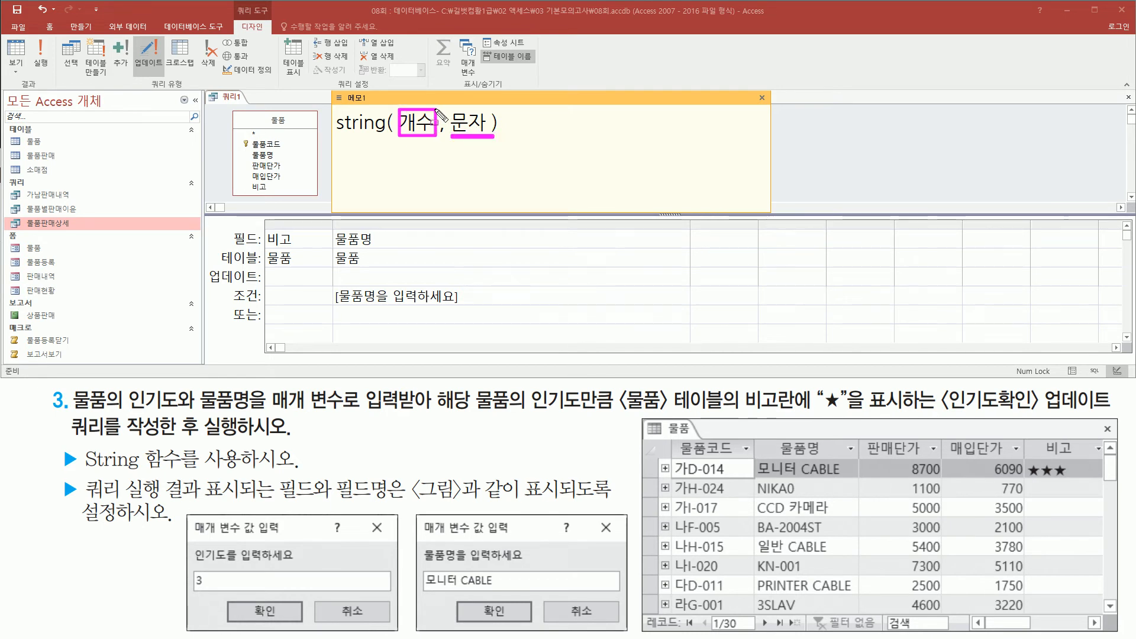
drag(814, 413, 849, 412)
key(Escape)
Step: Write string( 개수 , "★") on the memo's second line, inserting the filled star as a special character
click(524, 153)
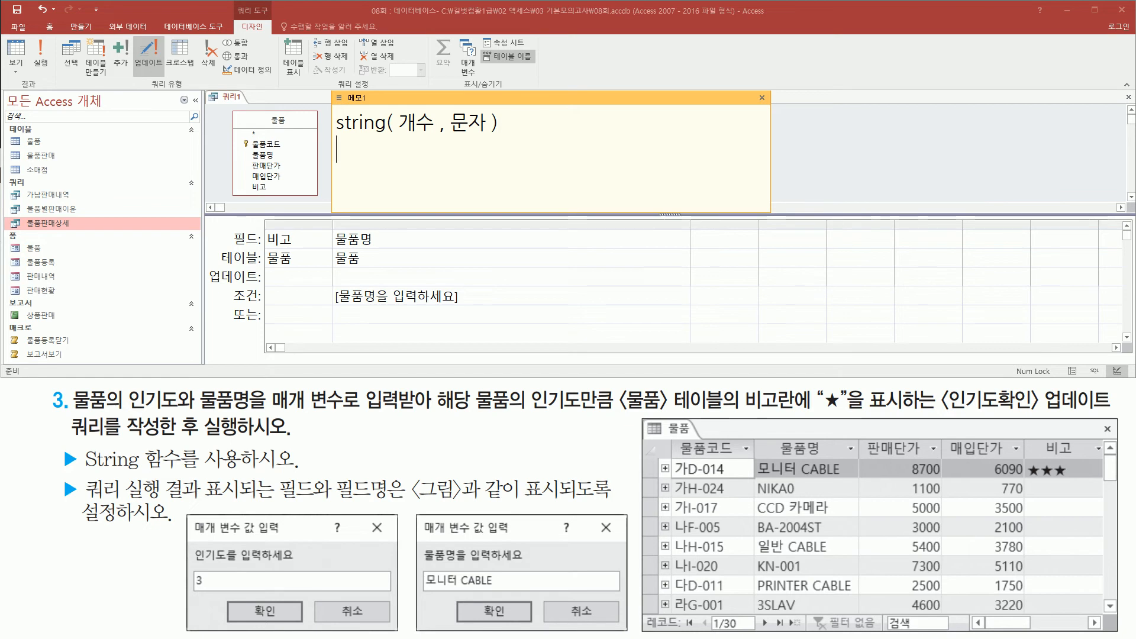
text(string( 개수 , "ㅁ)
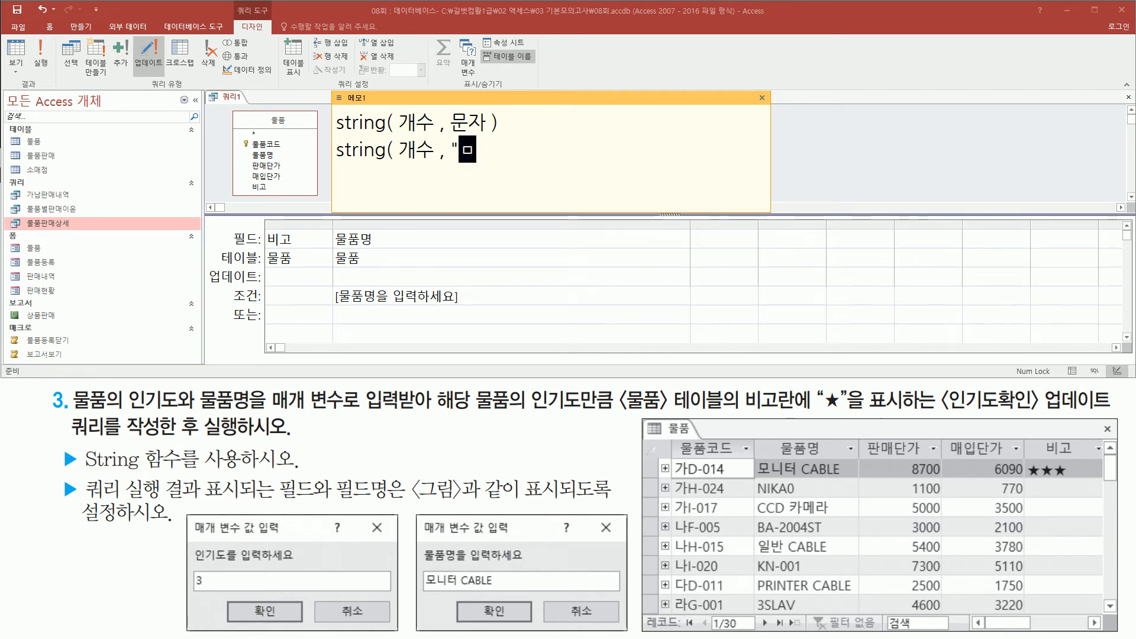
key(Hangul_Hanja)
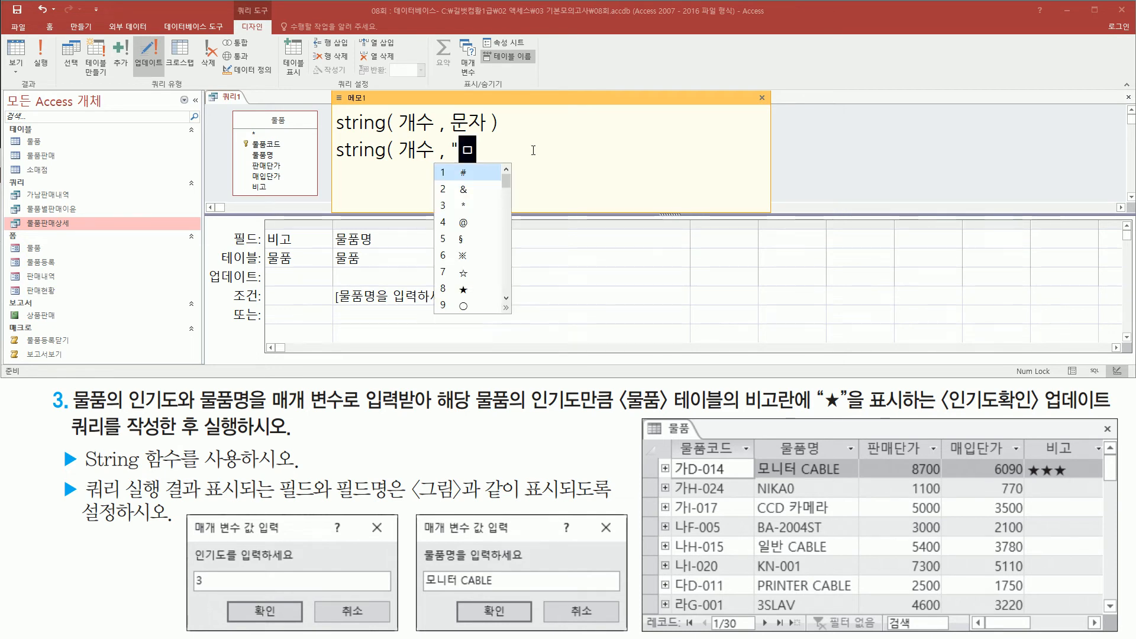
click(465, 290)
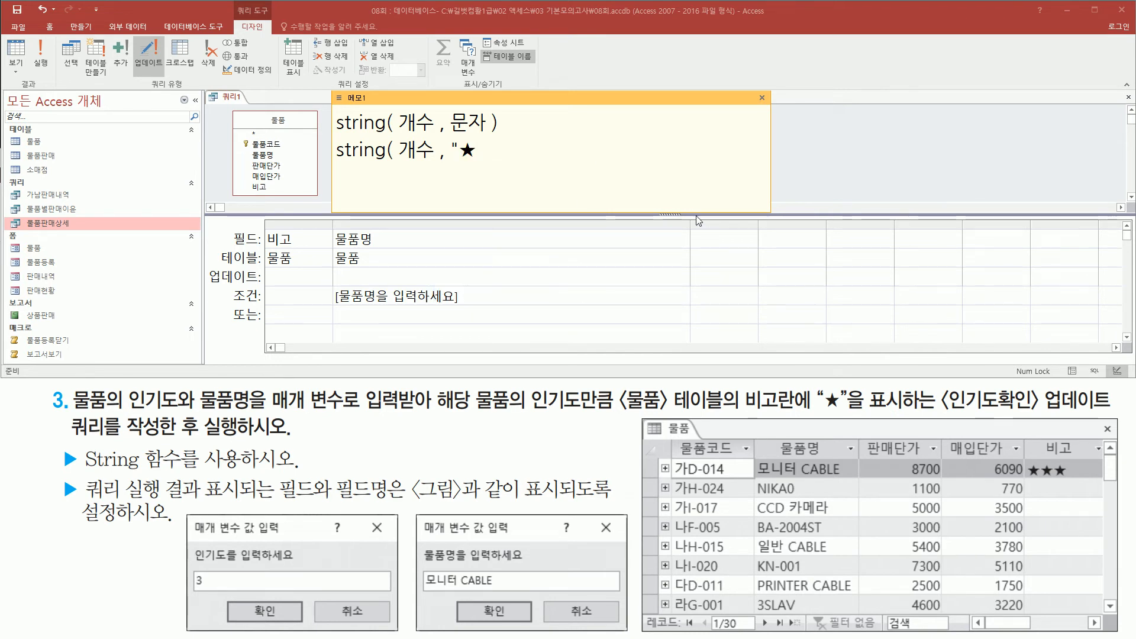
Step: Replace the argument 개수 in the memo's second line with 3, and change that number to 2
key(Left)
key(Left)
key(Left)
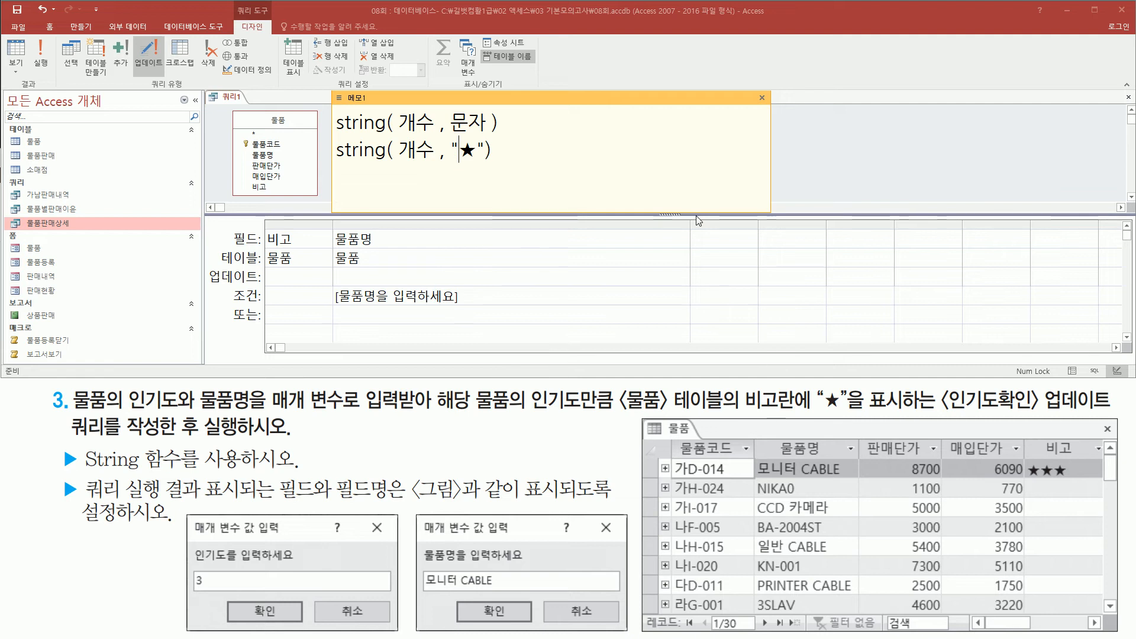
key(Left)
key(Delete)
key(Delete)
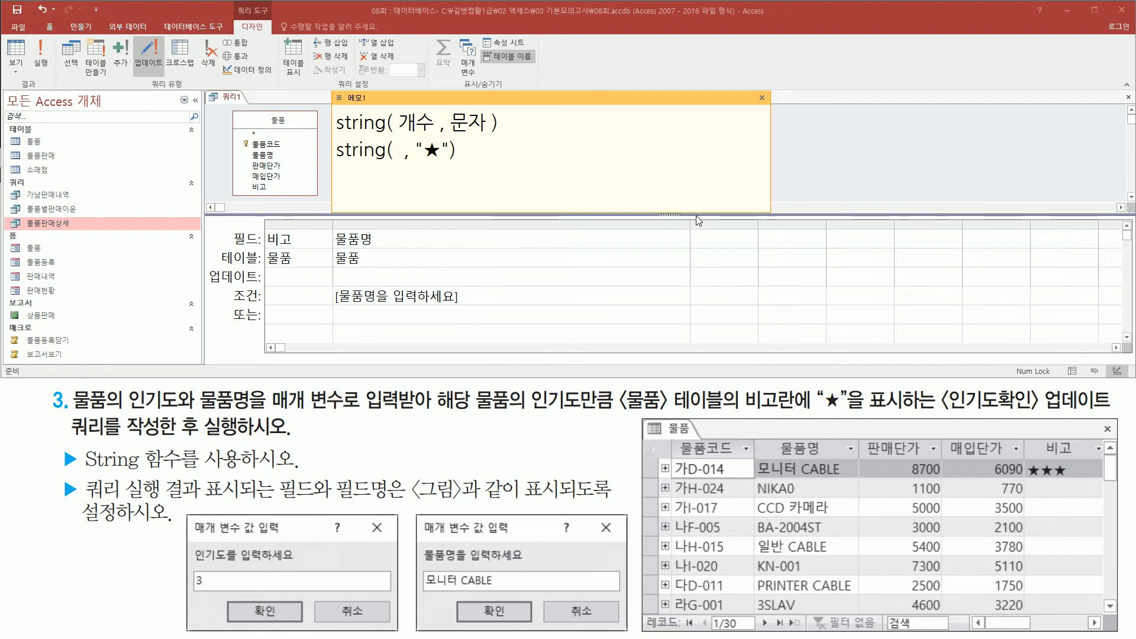
text(3)
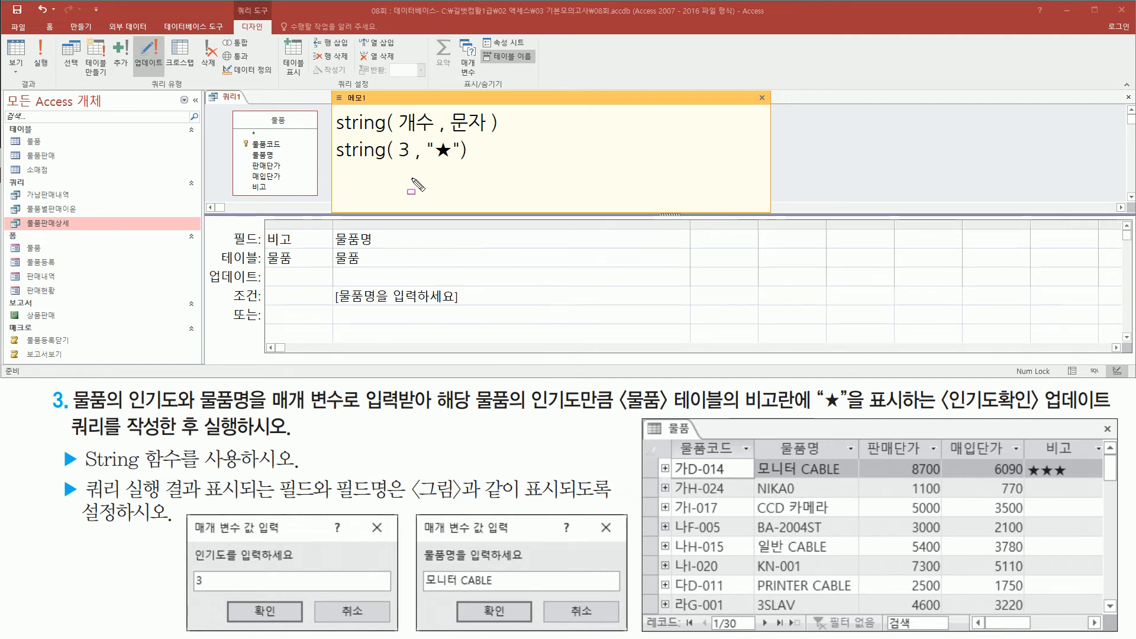
drag(384, 167, 478, 168)
key(Escape)
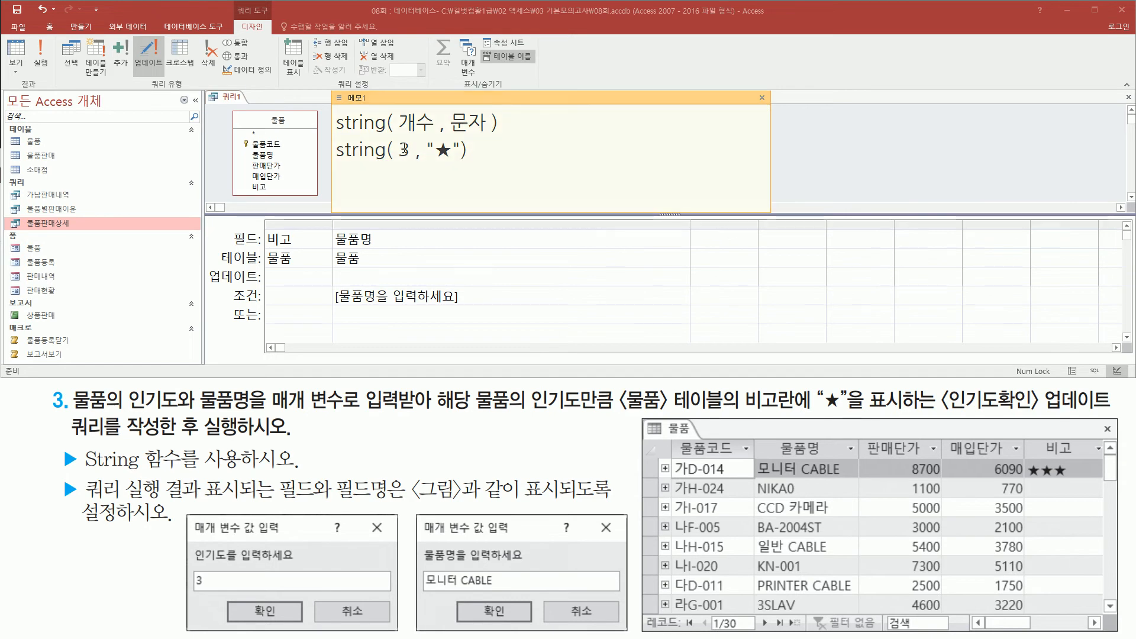
double_click(401, 149)
text(2)
drag(379, 163, 471, 164)
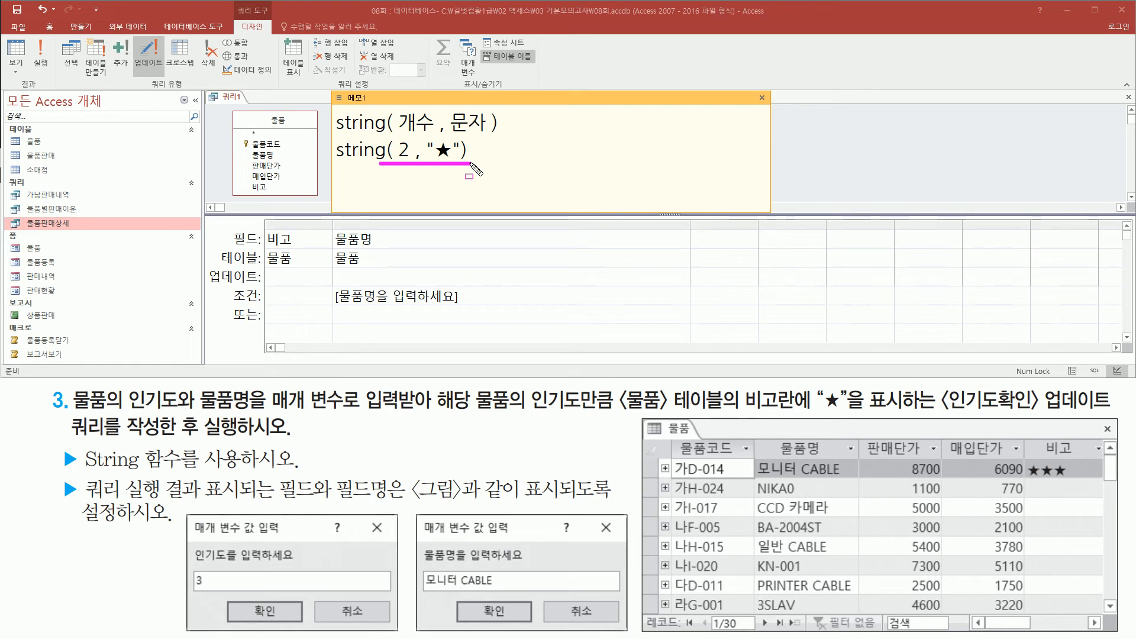
drag(1023, 458, 1076, 481)
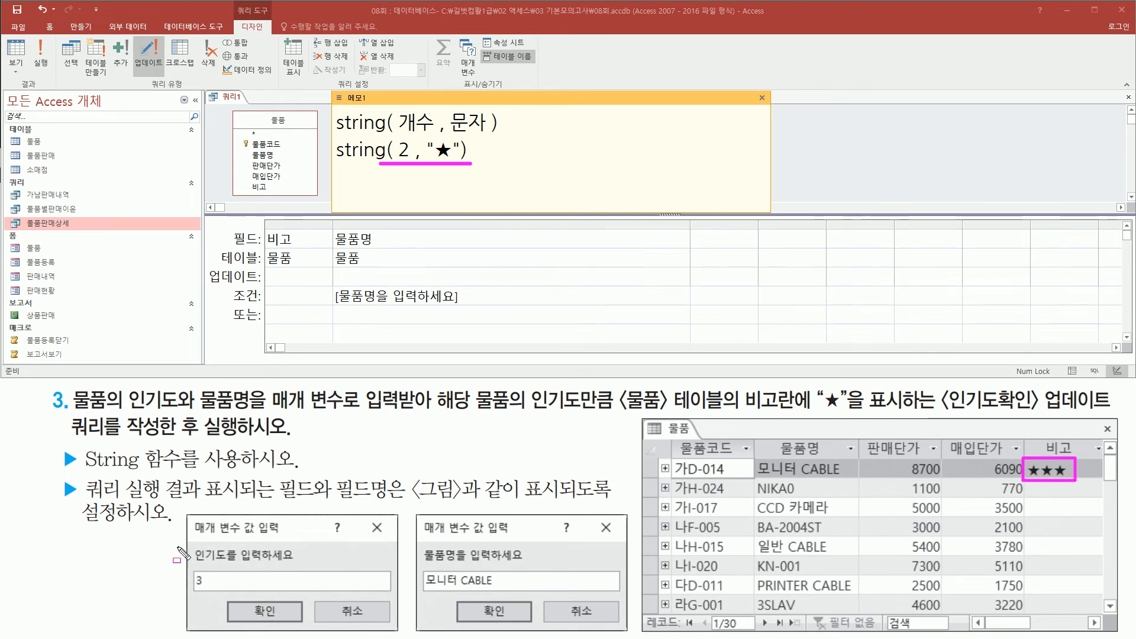
mouse_move(187, 513)
mouse_down()
mouse_move(355, 628)
mouse_move(404, 635)
mouse_up()
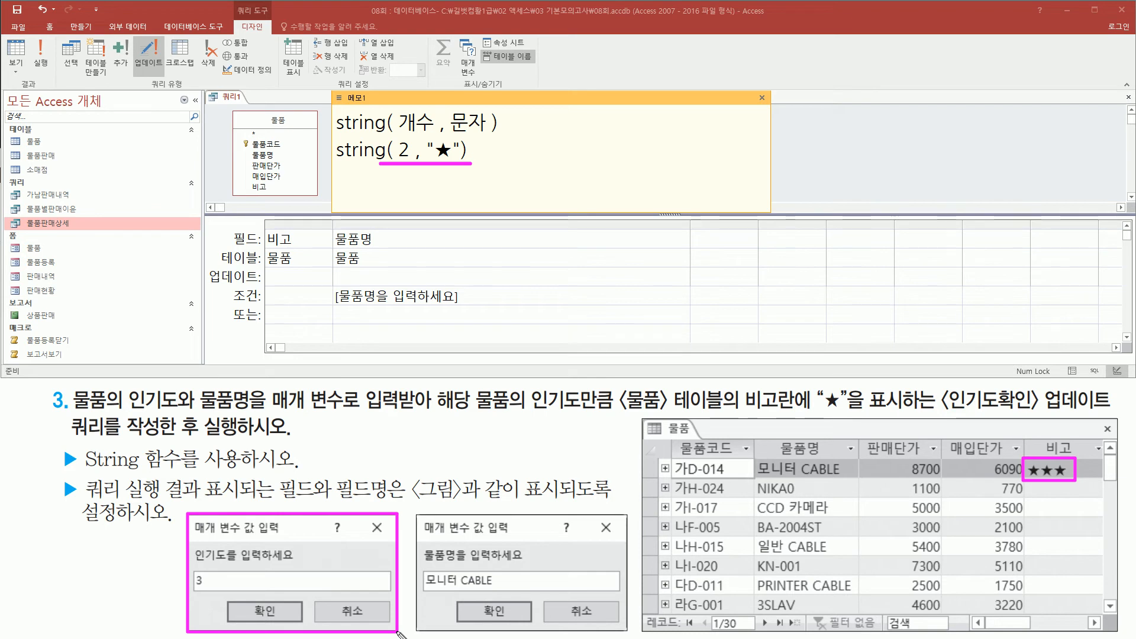
mouse_move(193, 574)
mouse_down()
mouse_move(212, 569)
mouse_move(211, 592)
mouse_move(192, 571)
mouse_up()
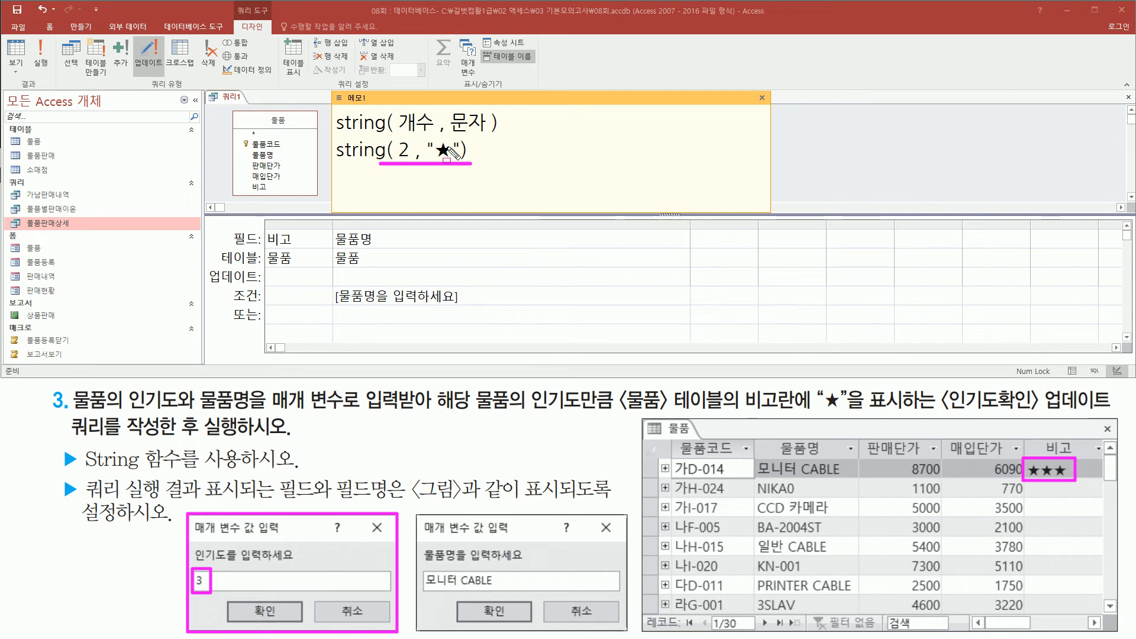
drag(396, 151, 397, 155)
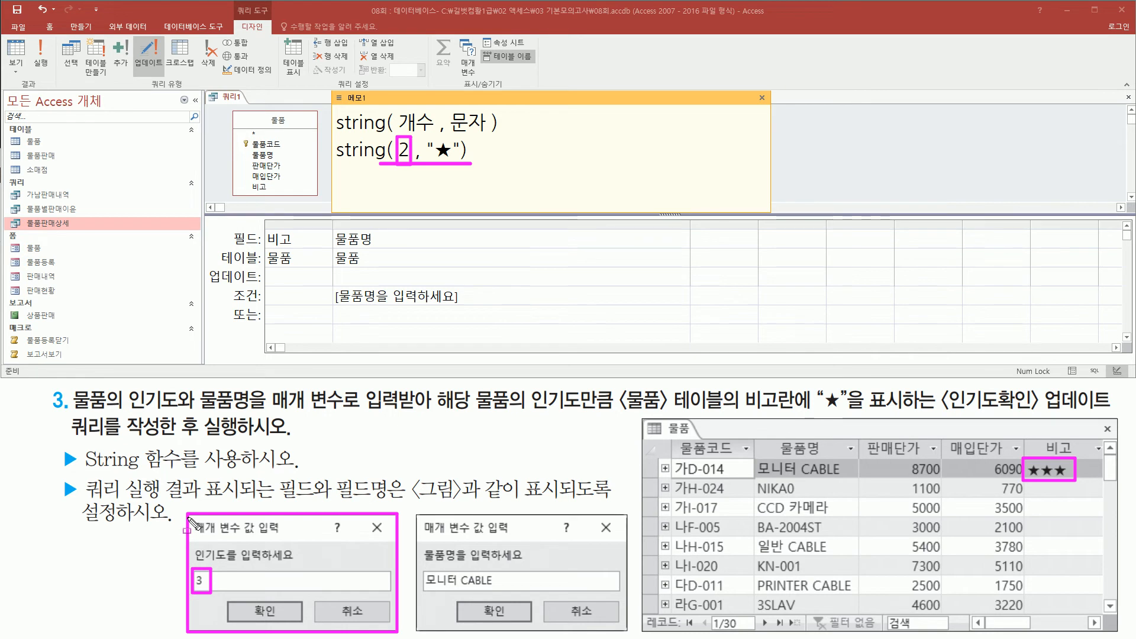
mouse_move(189, 521)
mouse_down()
mouse_move(332, 618)
mouse_move(396, 633)
mouse_up()
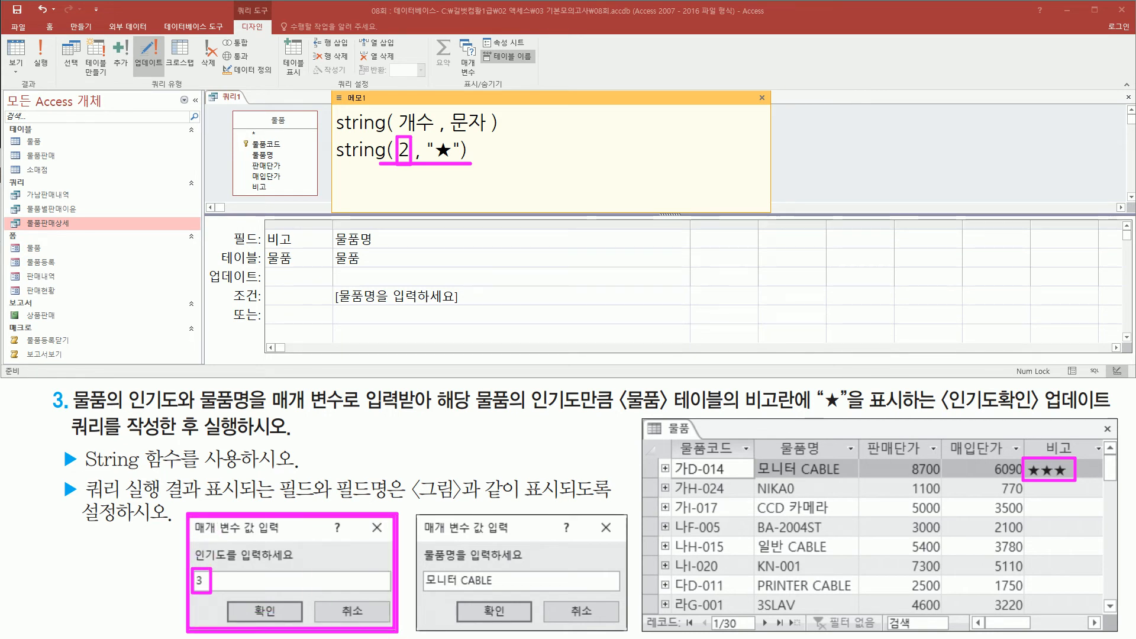
key(Escape)
Step: Replace the count argument in the memo's second line with the parameter [인기도를 입력하세요]
drag(397, 151, 410, 155)
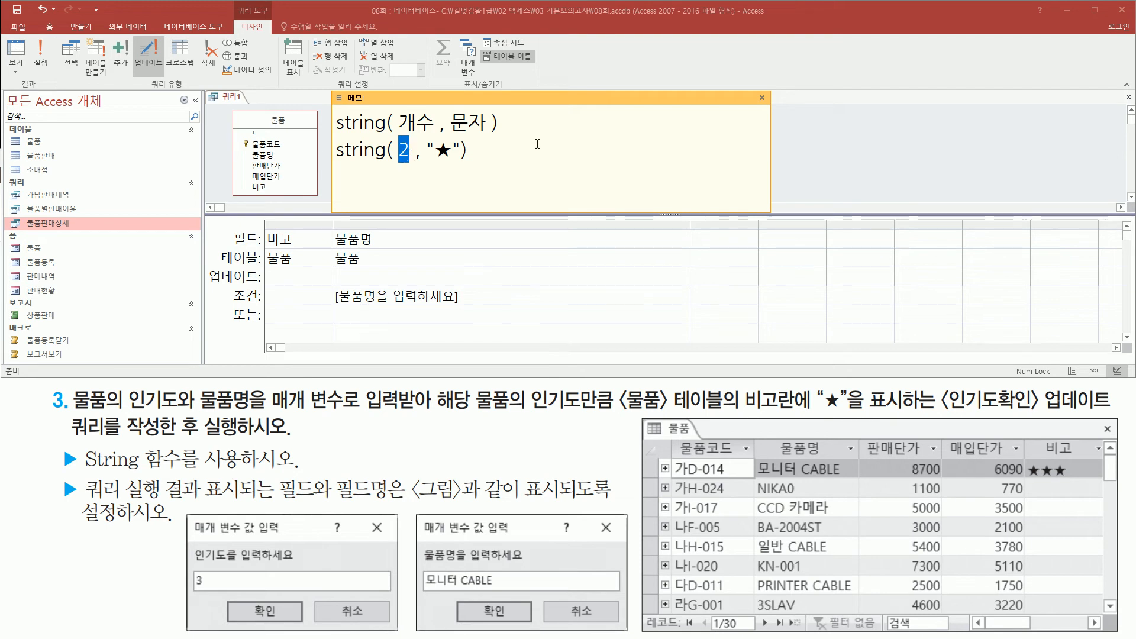
text([)
text(인기도를)
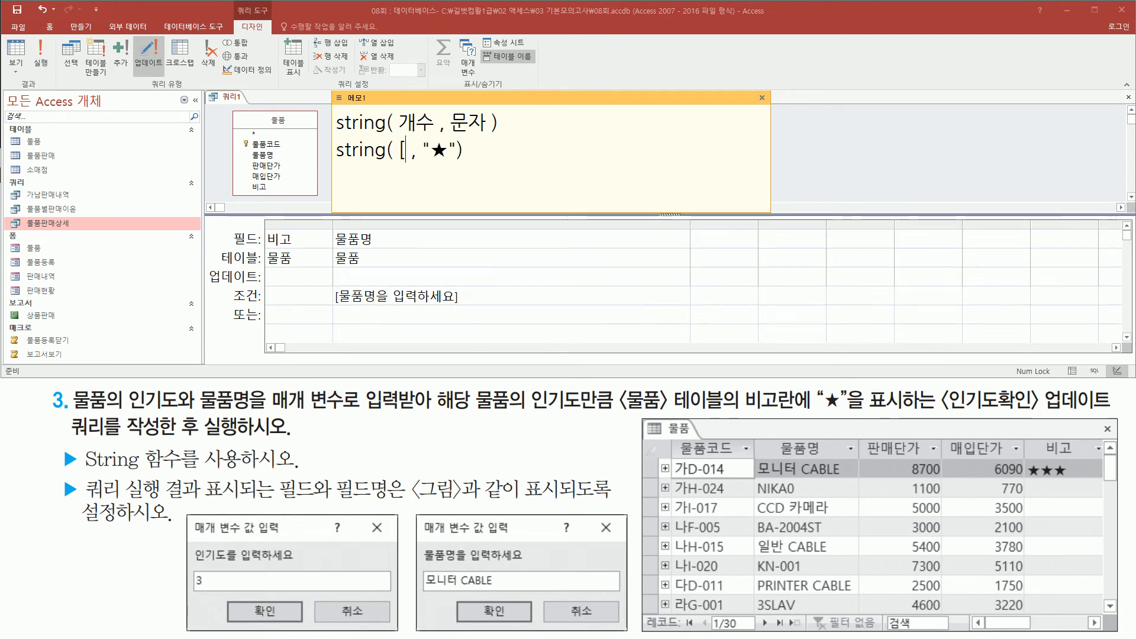
text( 입력하세요)
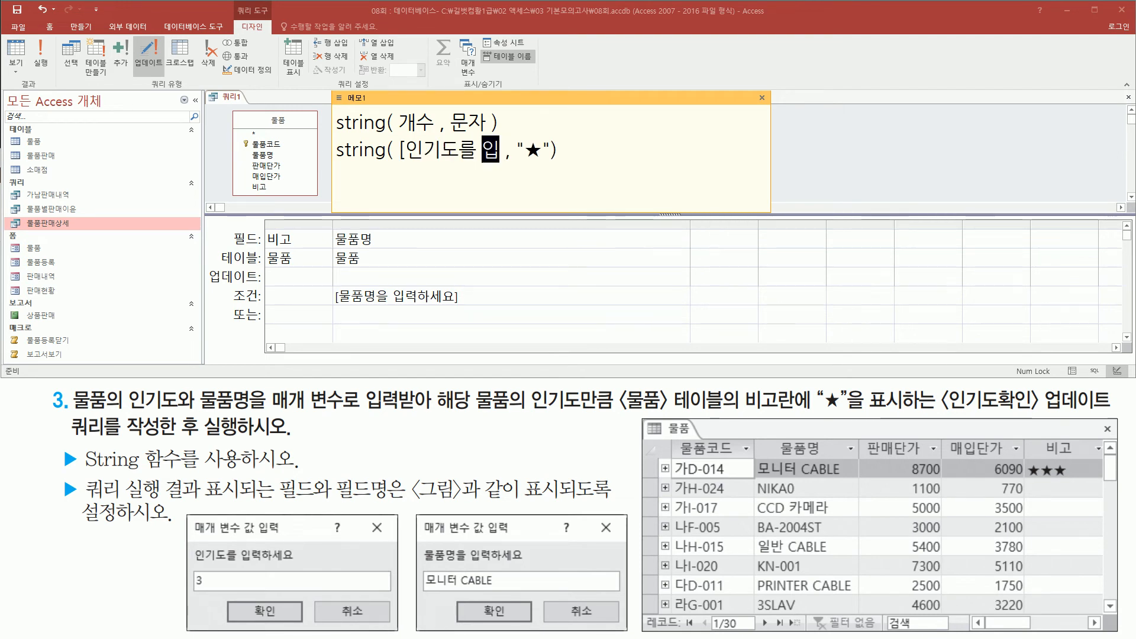
text(])
drag(401, 166, 576, 166)
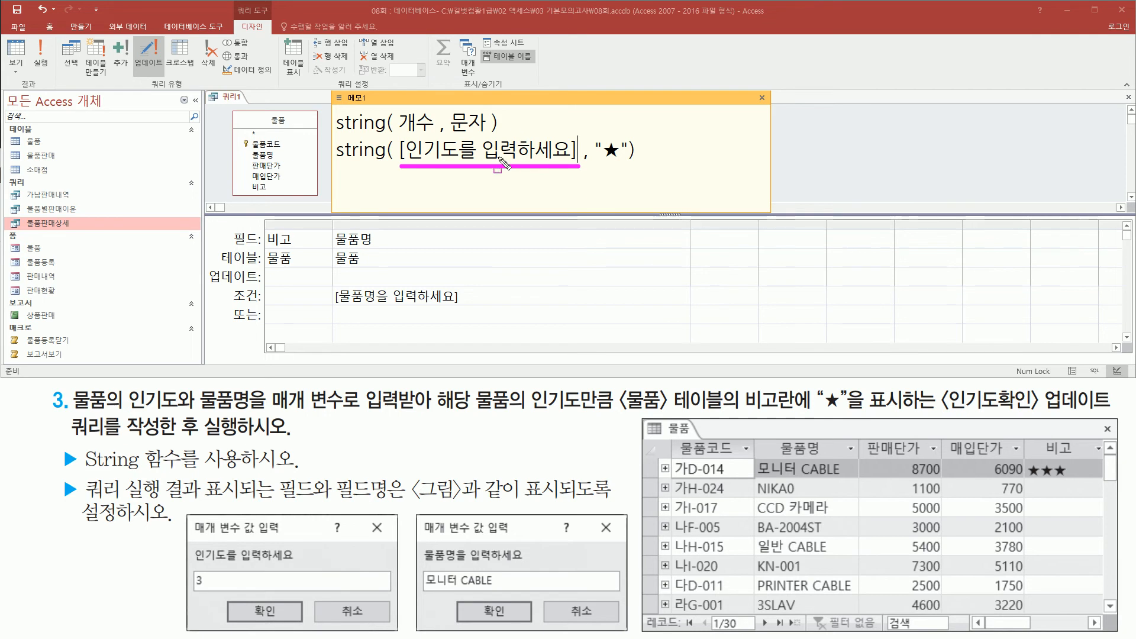
drag(191, 562, 295, 562)
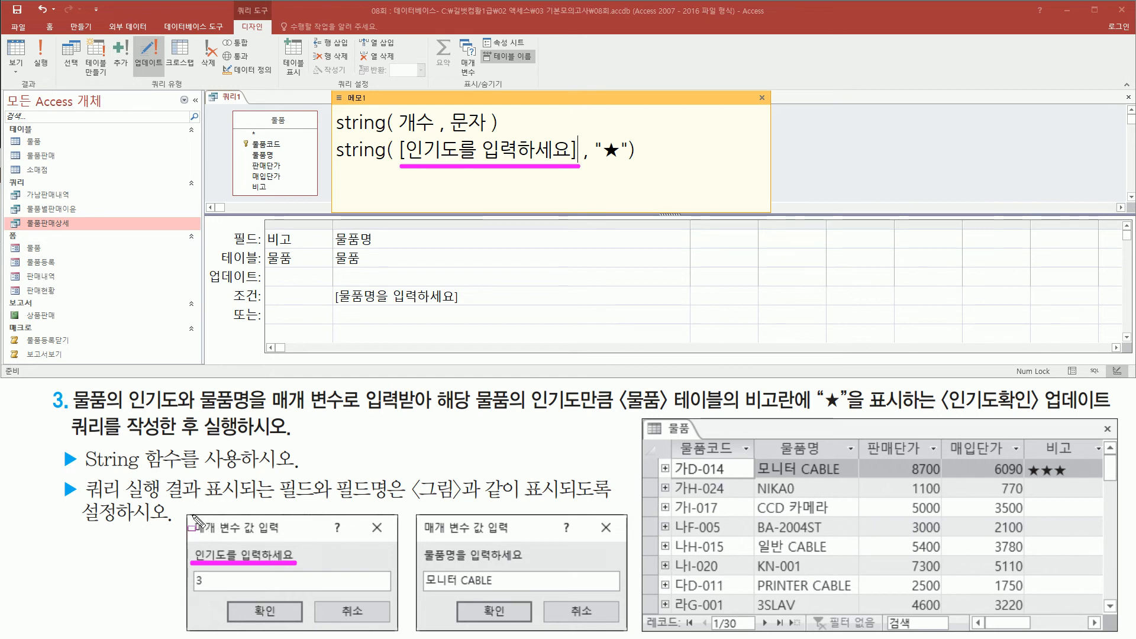
drag(183, 513, 400, 636)
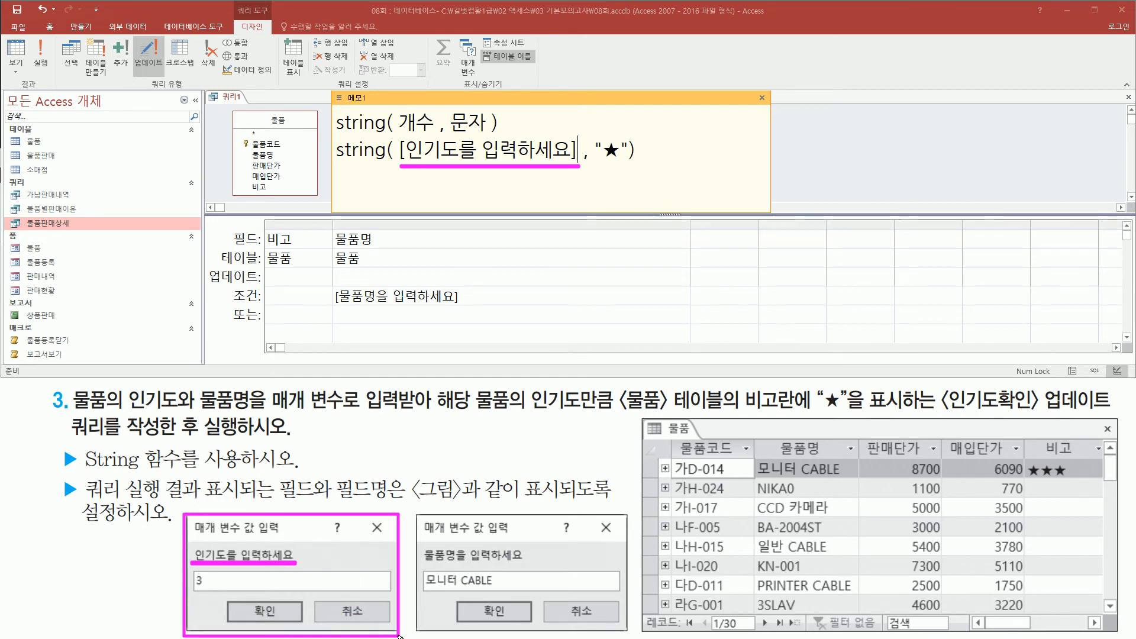
drag(191, 590, 208, 591)
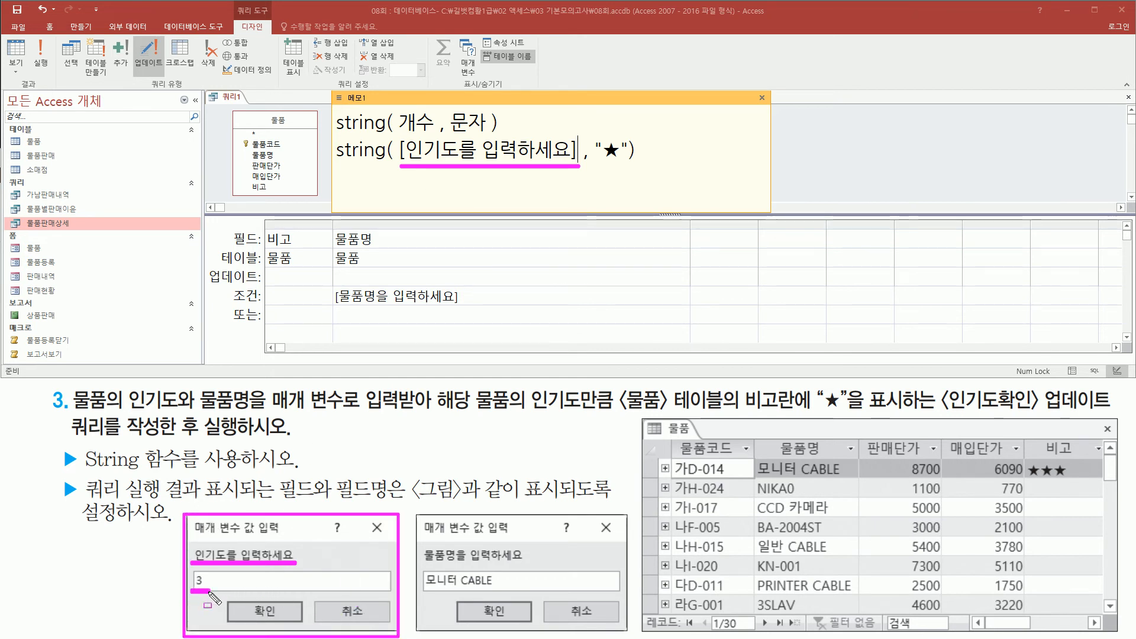
mouse_move(459, 143)
mouse_down()
mouse_move(484, 165)
mouse_move(507, 133)
mouse_up()
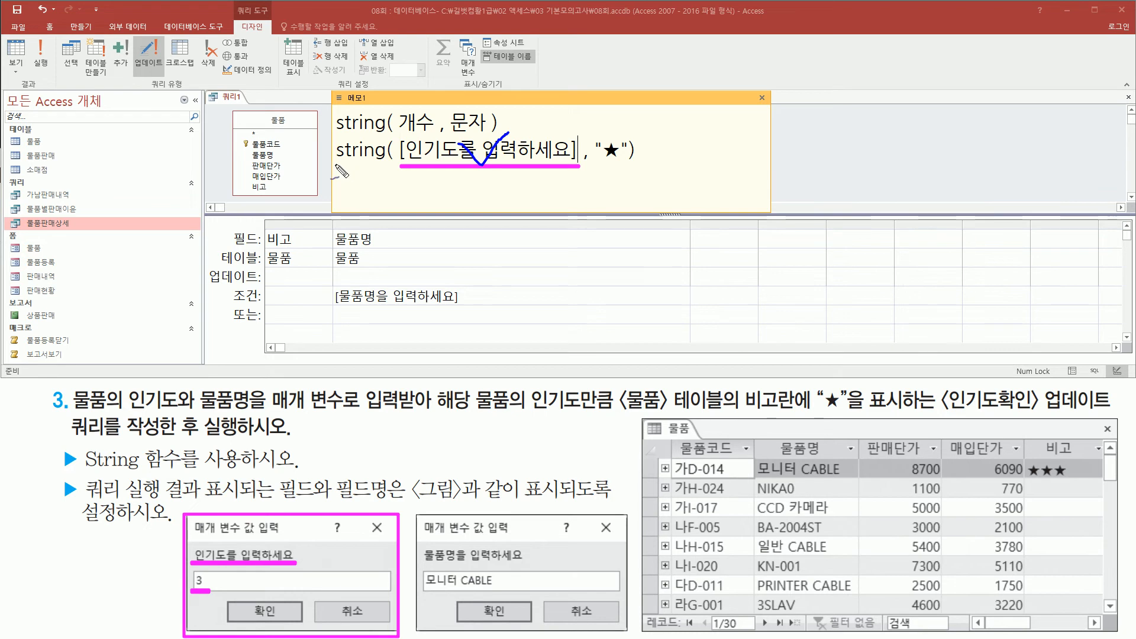
drag(335, 164, 389, 165)
mouse_move(626, 168)
mouse_down()
mouse_move(589, 147)
mouse_move(637, 165)
mouse_up()
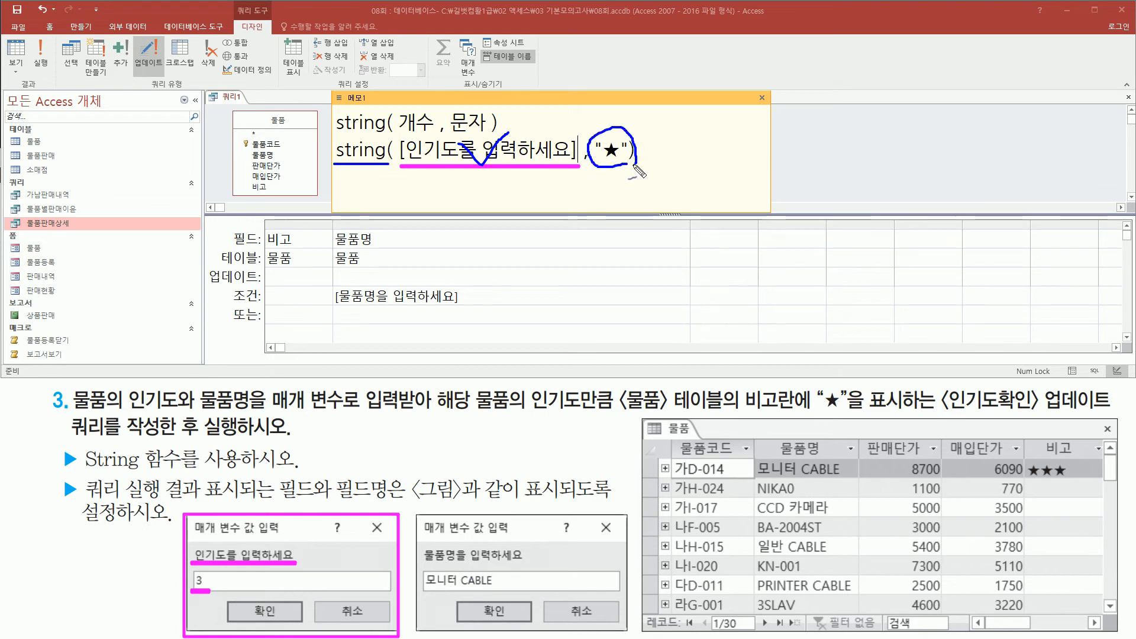
mouse_move(211, 586)
mouse_down()
mouse_move(198, 591)
mouse_move(211, 572)
mouse_move(206, 591)
mouse_up()
drag(470, 183, 477, 181)
key(Escape)
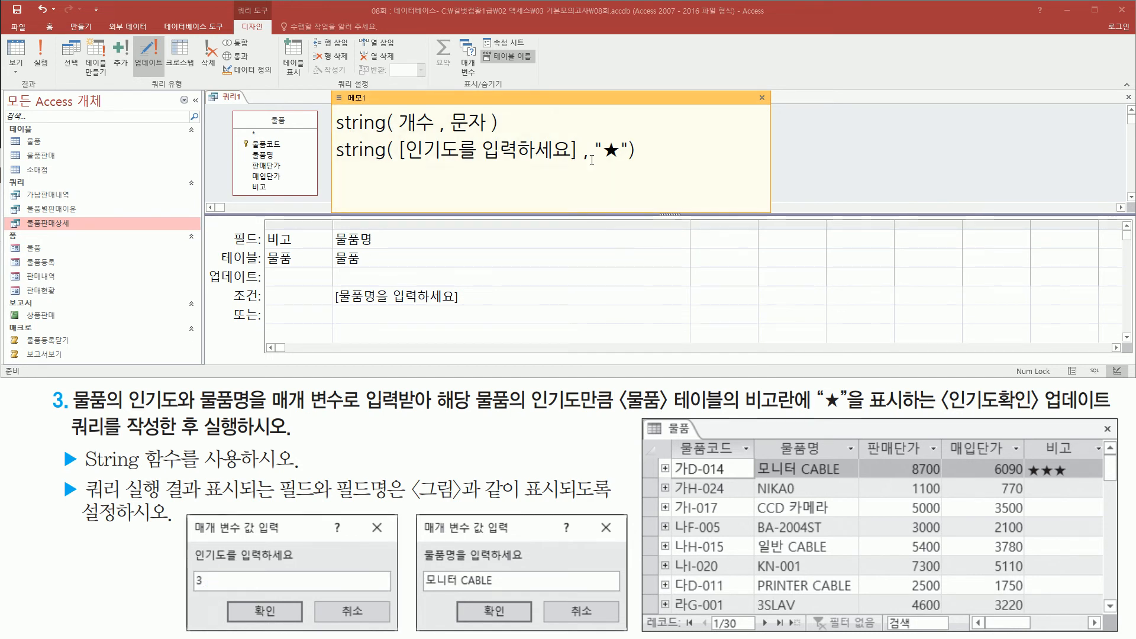
Step: Copy the String expression from the memo's second line into the 업데이트 cell of the 비고 column, widening that column to fit
drag(636, 151, 217, 154)
key(ctrl+c)
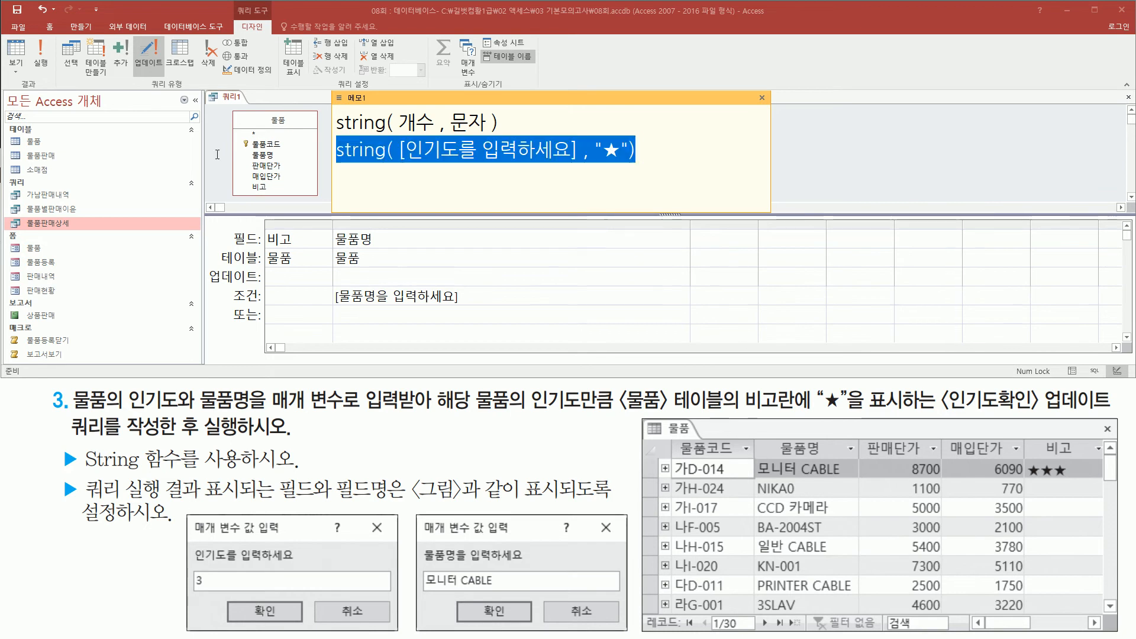
click(617, 152)
key(ctrl+2)
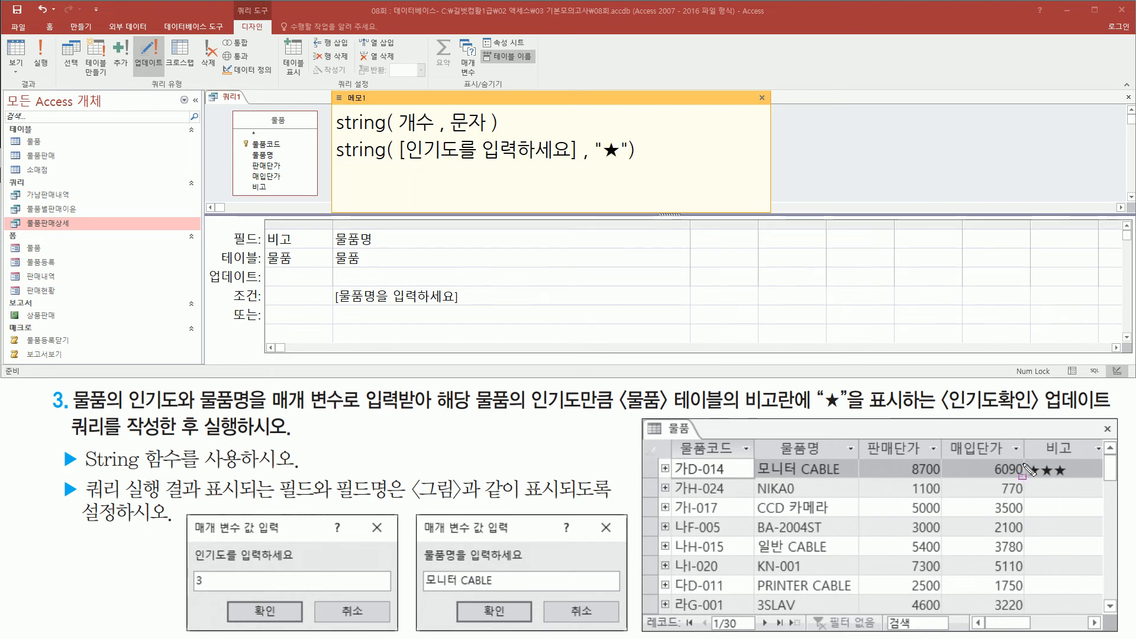
drag(1024, 463, 1077, 480)
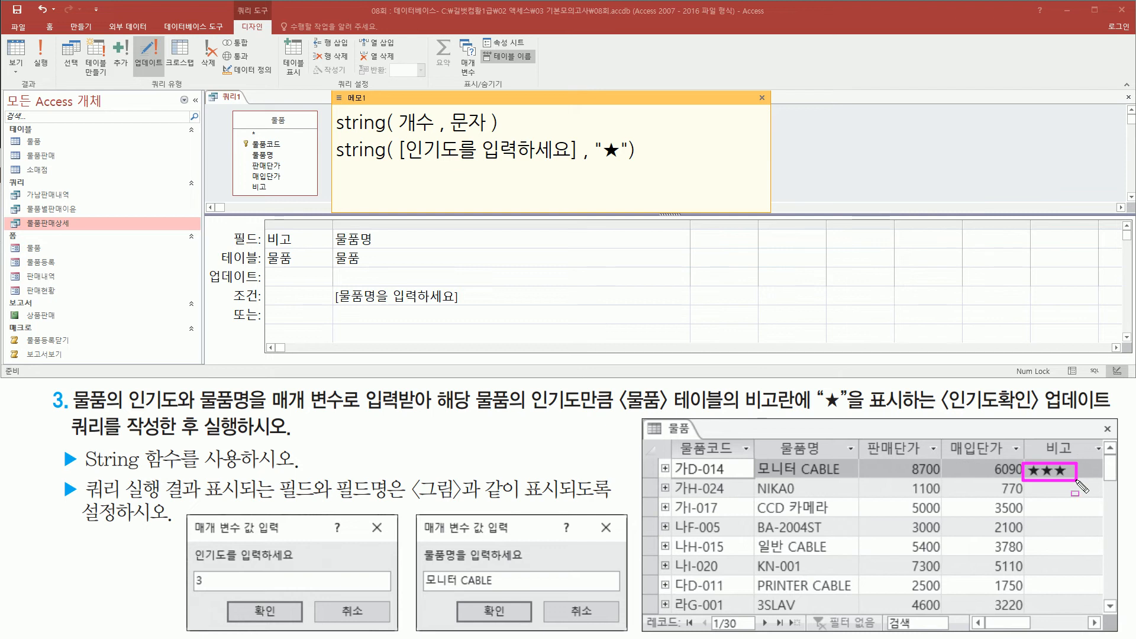
drag(263, 268, 330, 284)
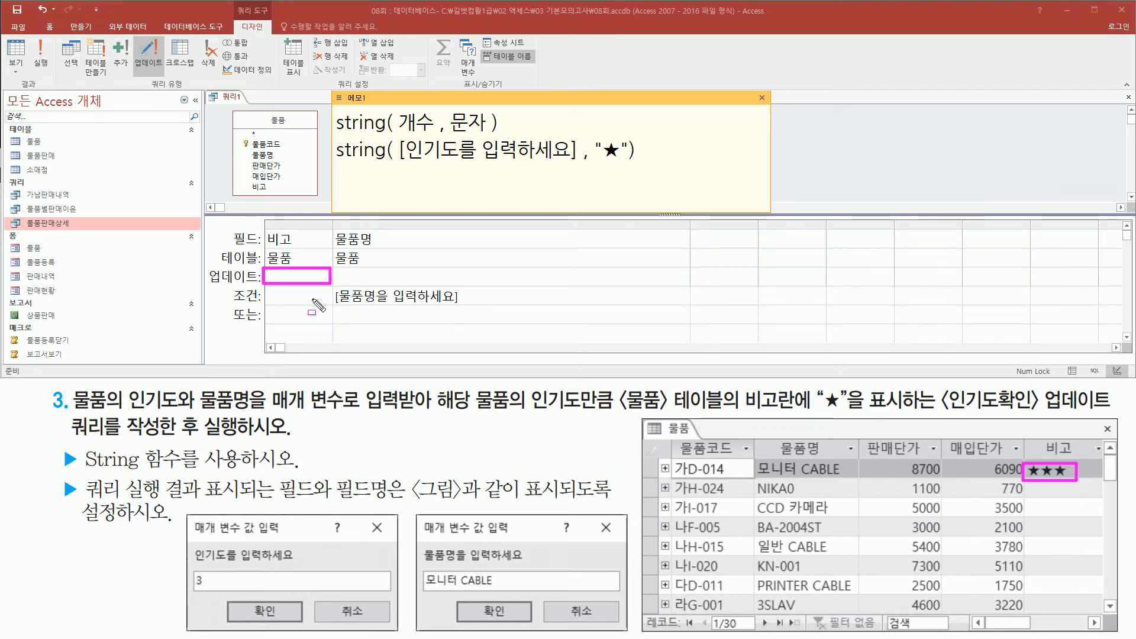
key(Escape)
click(311, 276)
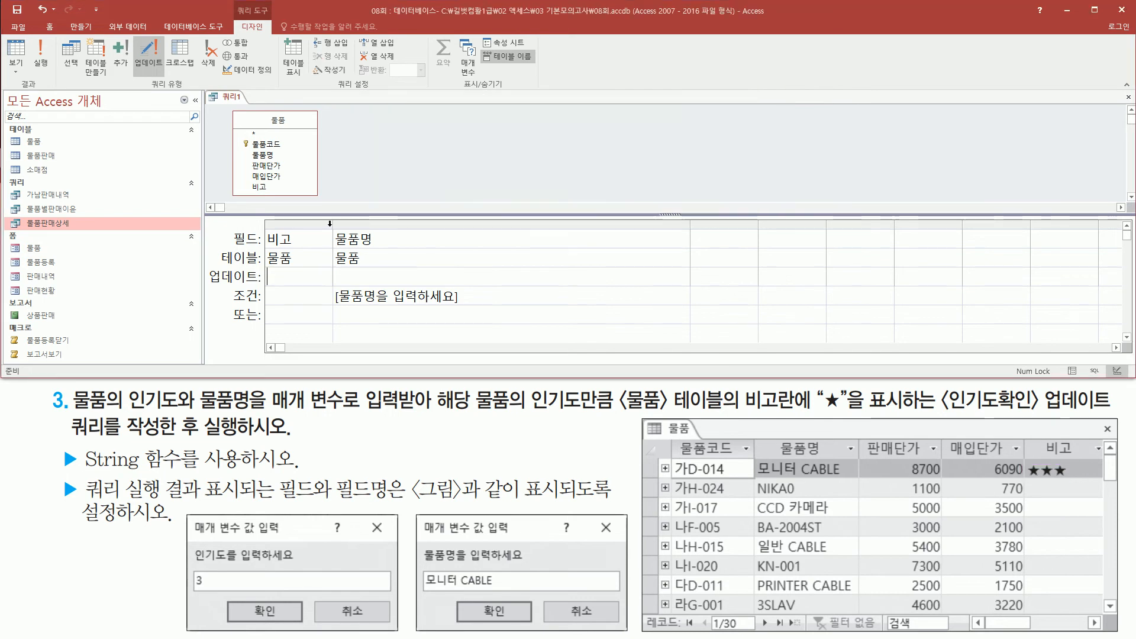
drag(334, 221, 477, 221)
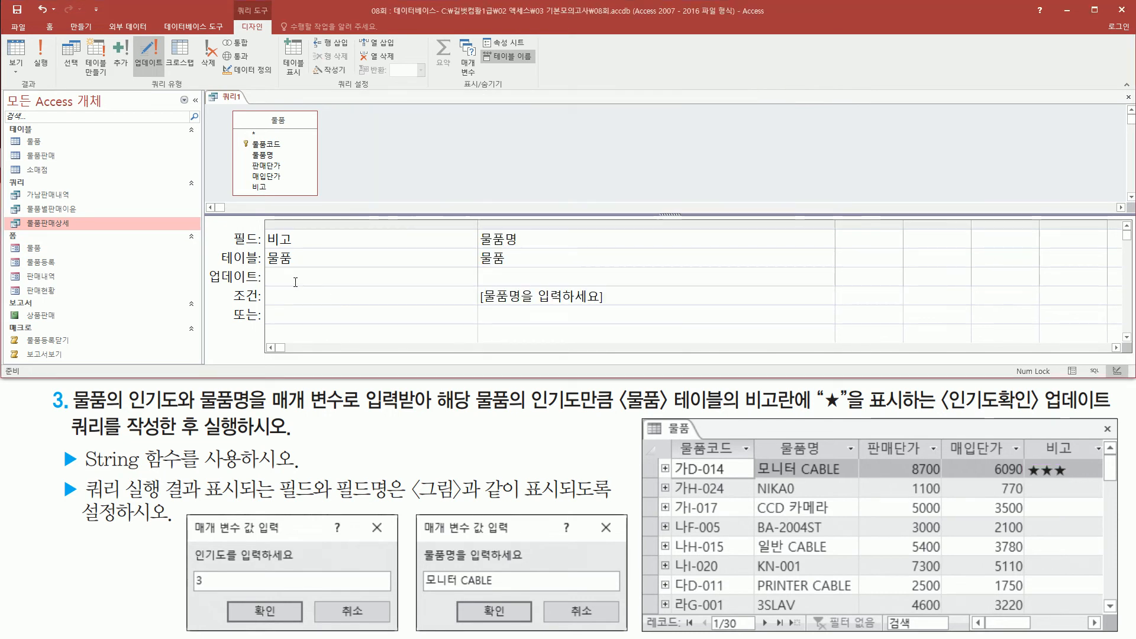
key(ctrl+v)
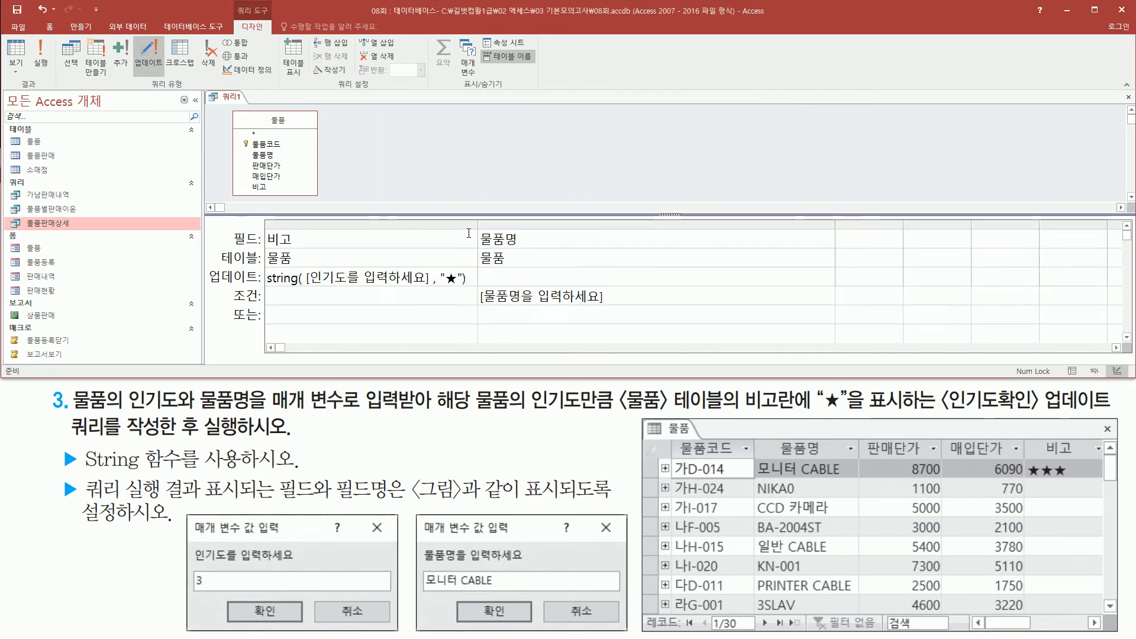
drag(478, 222, 496, 223)
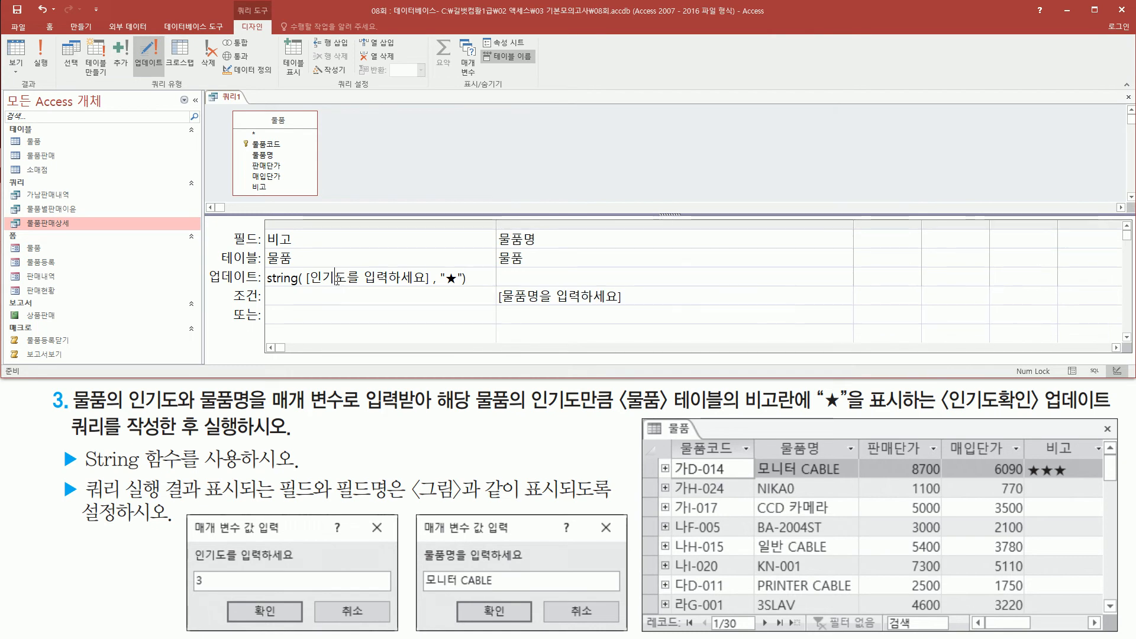
click(322, 306)
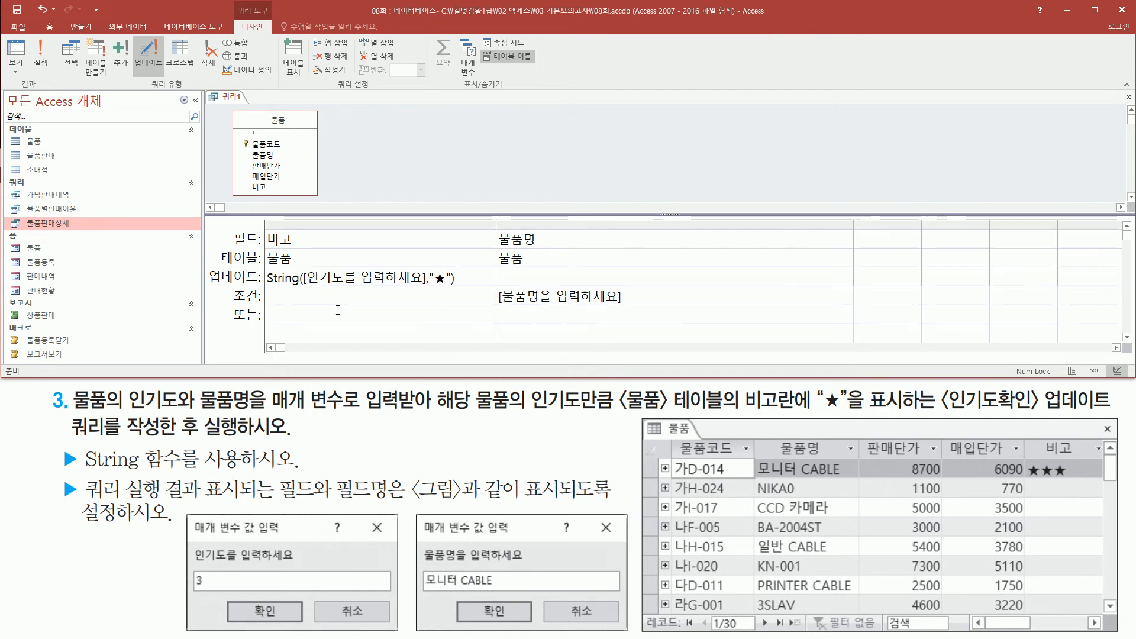
Step: Open the 물품 table, examine the 비고 column across its records, and close the table
drag(22, 136, 58, 152)
double_click(34, 142)
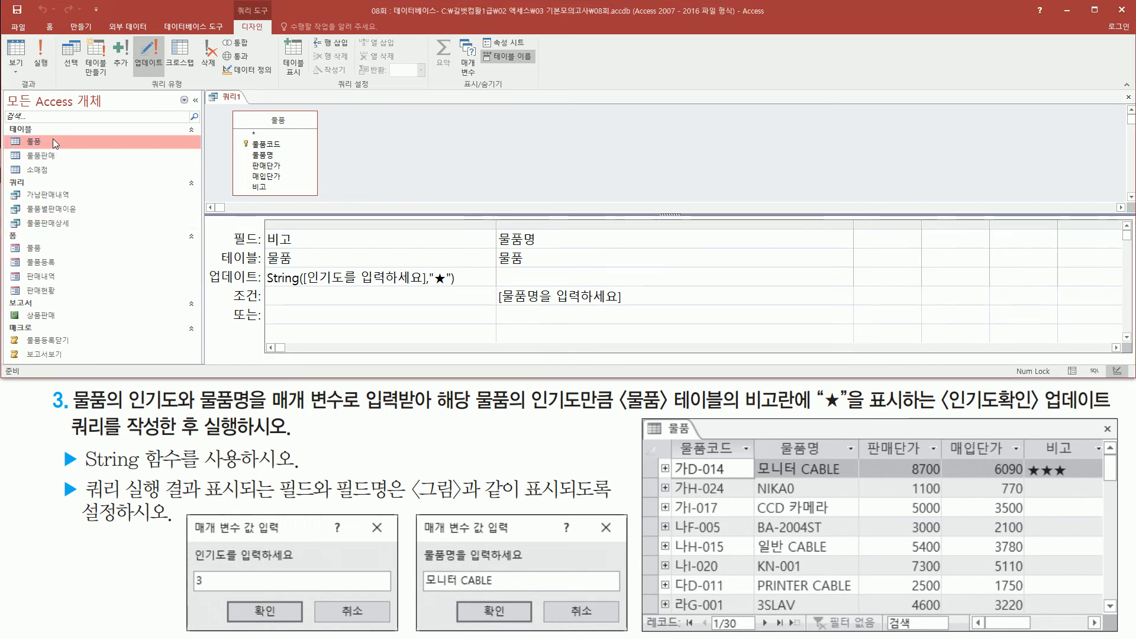
drag(484, 97, 523, 120)
key(Escape)
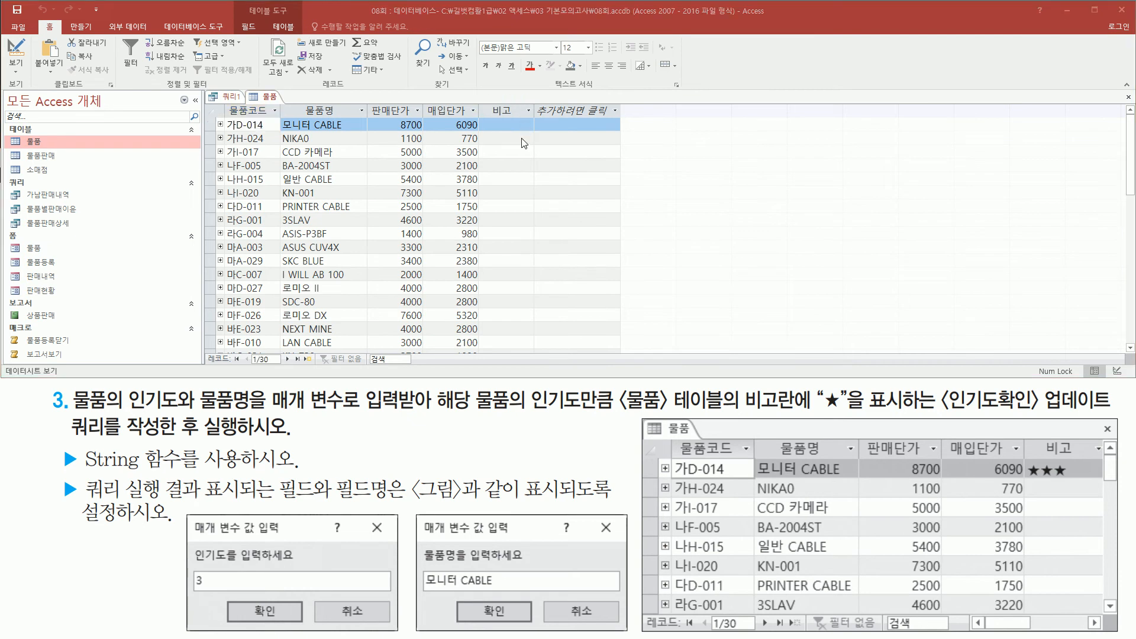
scroll(512, 140, down, 6)
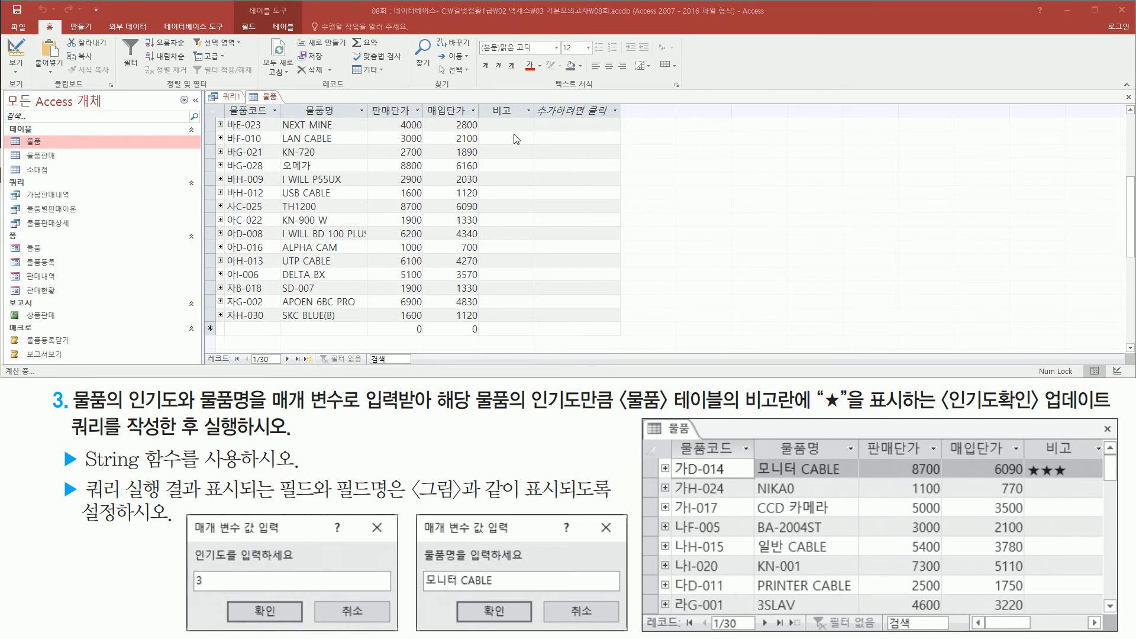
scroll(513, 165, up, 4)
scroll(512, 165, up, 2)
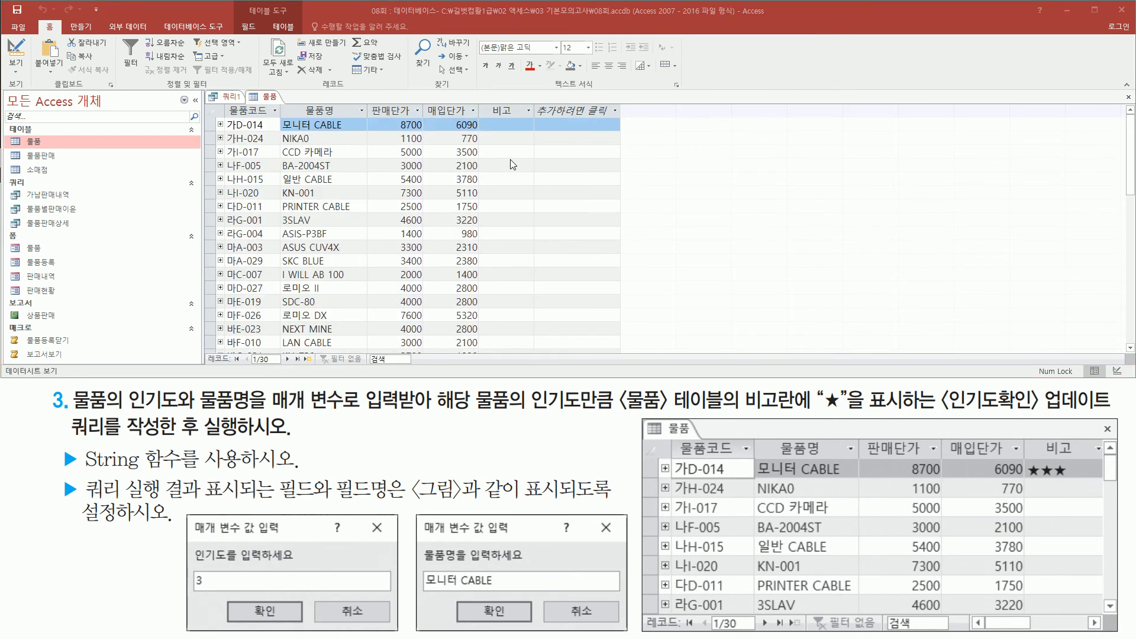
right_click(265, 97)
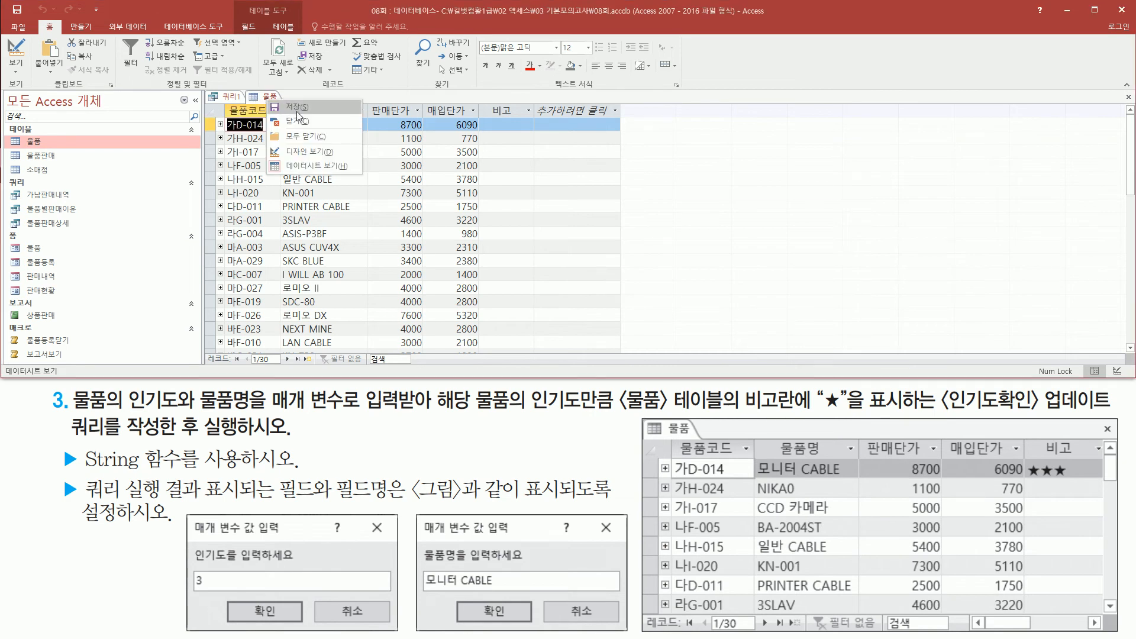
click(294, 121)
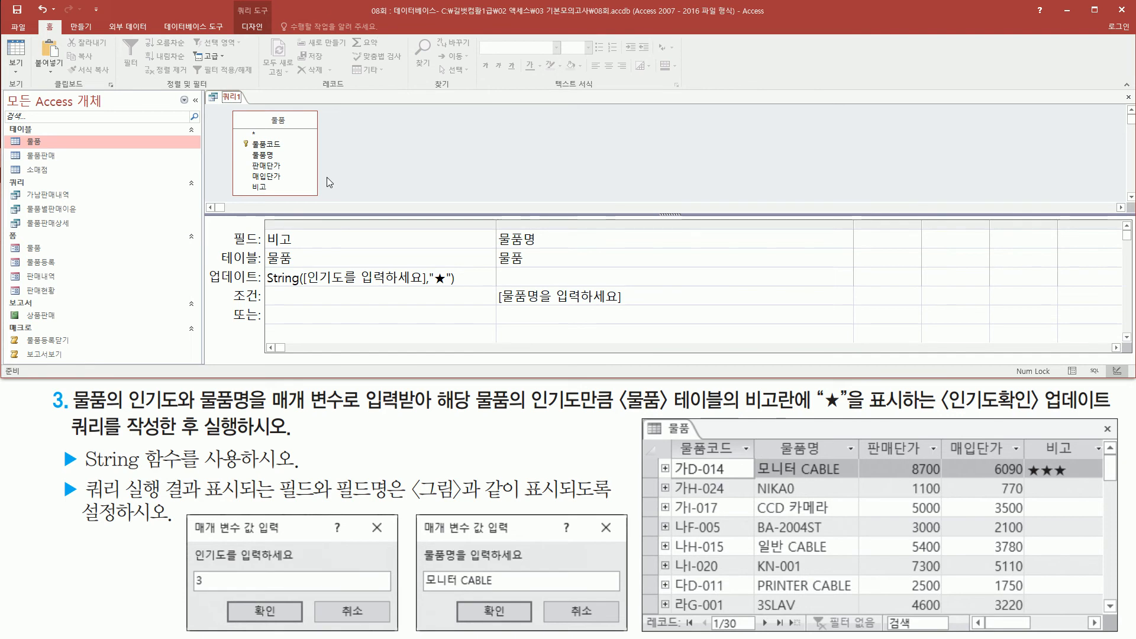
Step: Close the update query and save it under the name 인기도확인
right_click(235, 99)
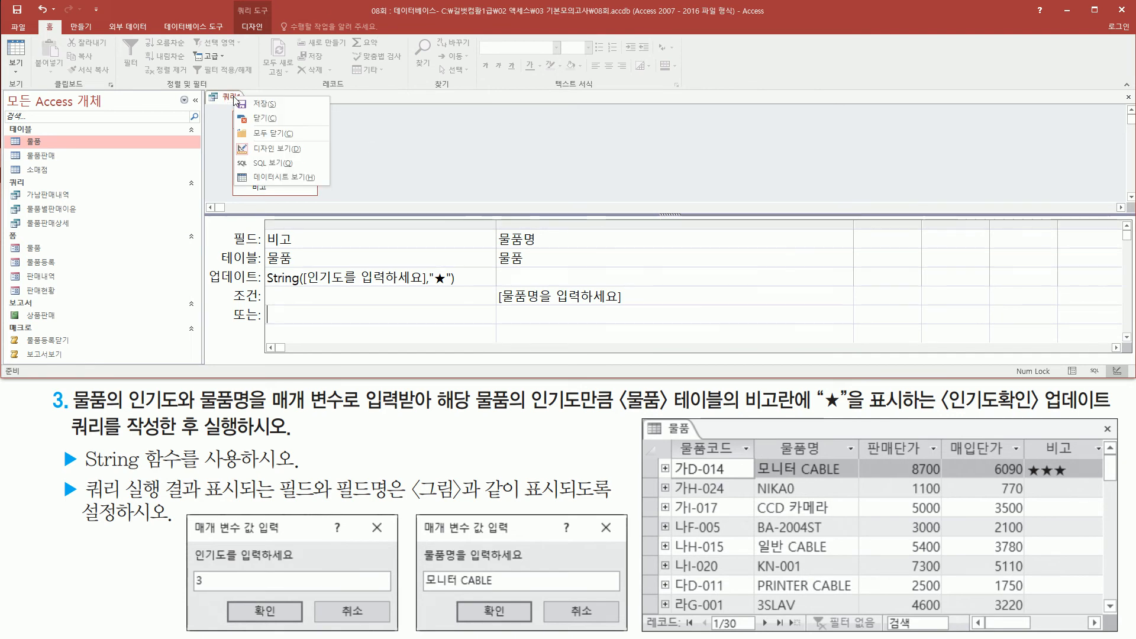
click(266, 117)
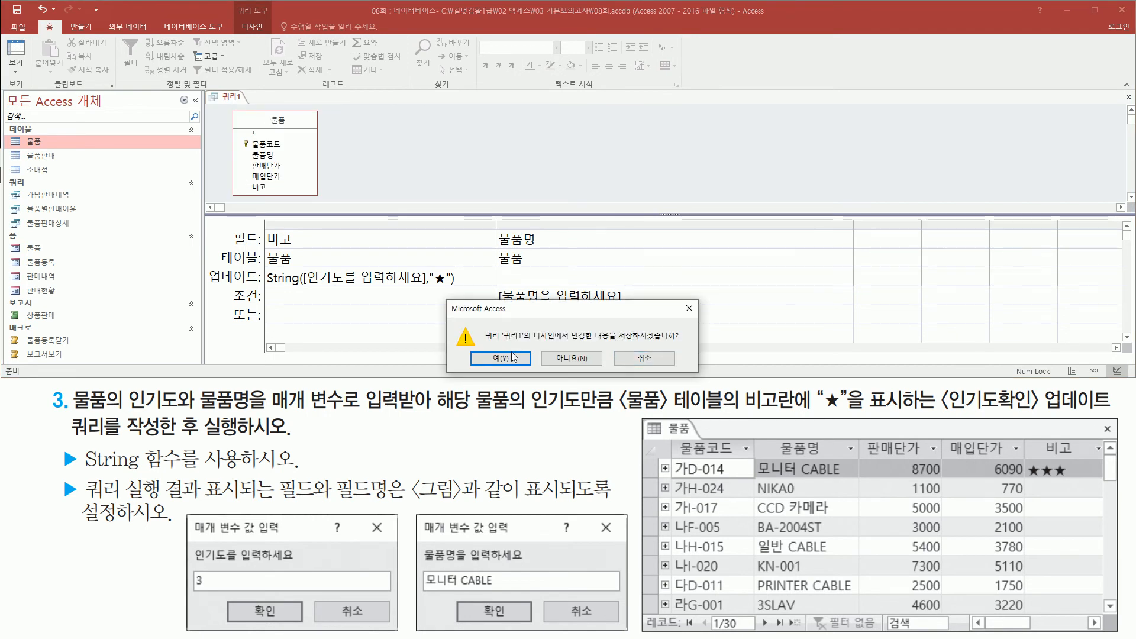
click(498, 359)
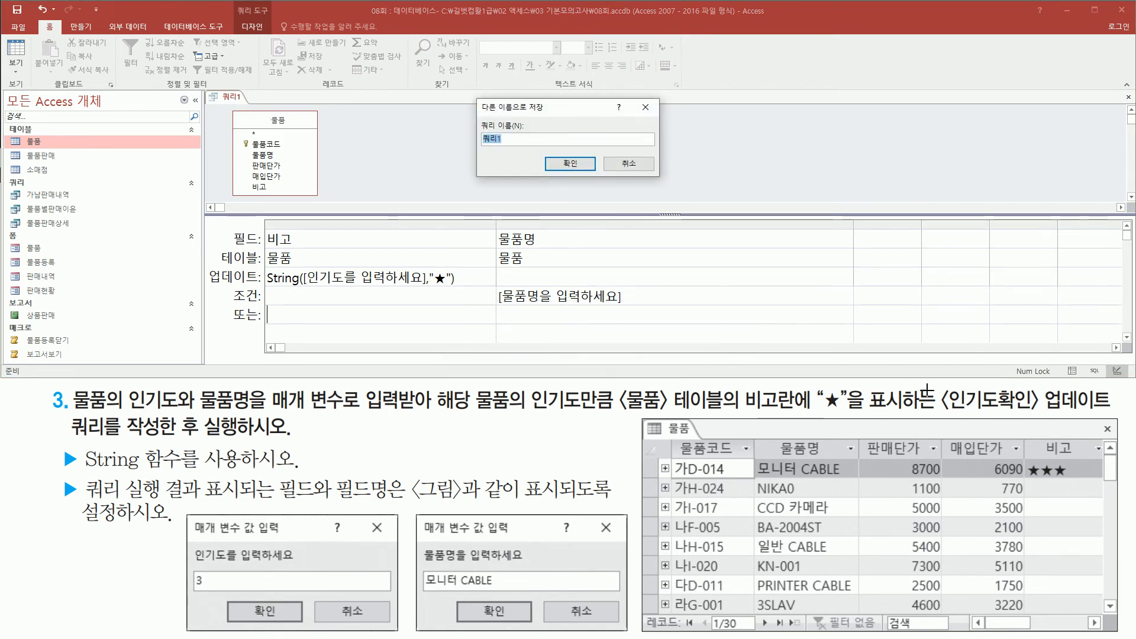
drag(935, 416, 1120, 416)
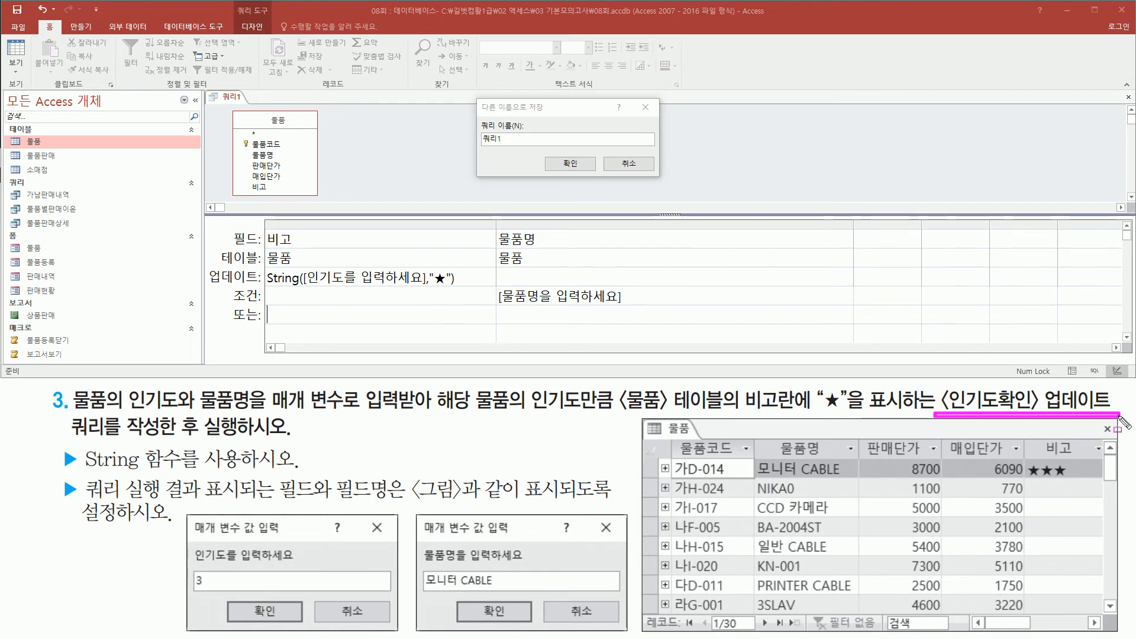
key(Escape)
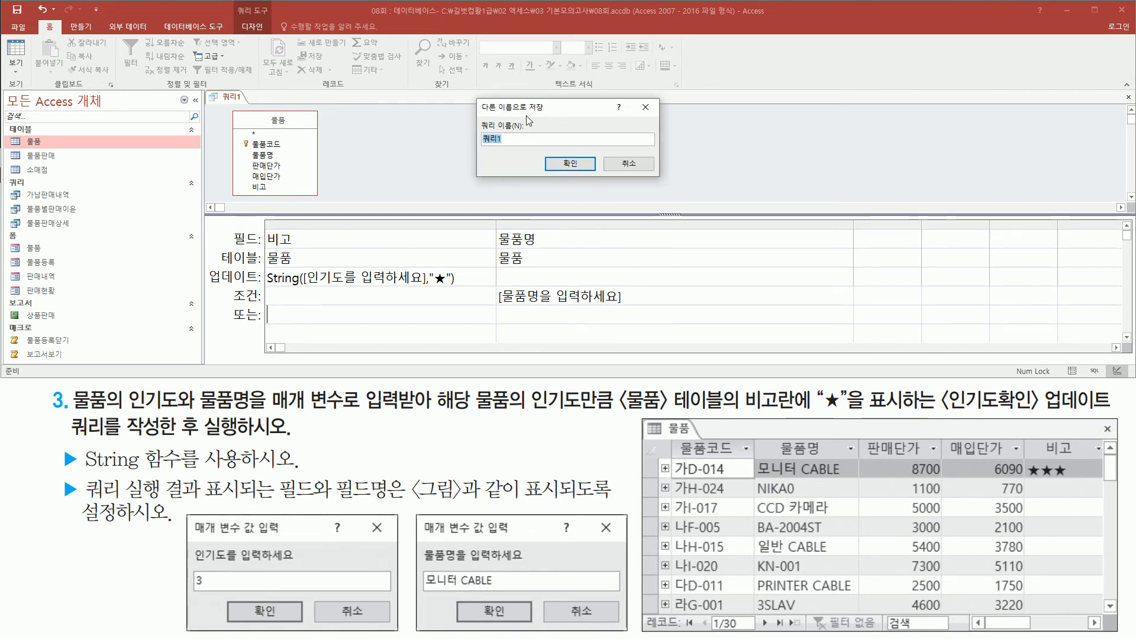
text(인기도확인)
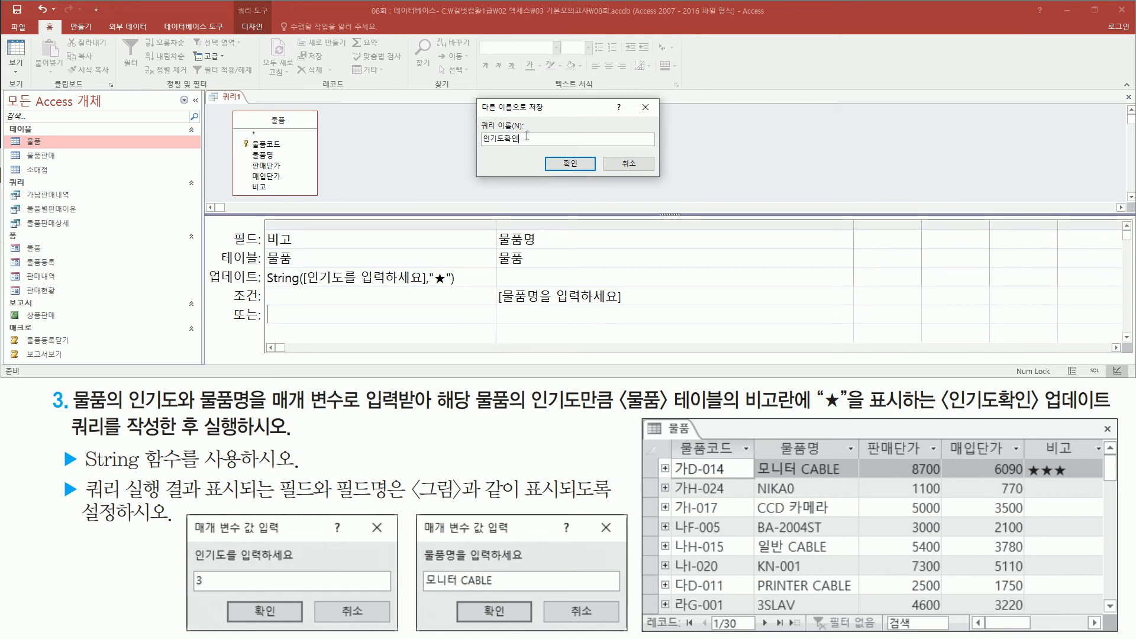
click(568, 164)
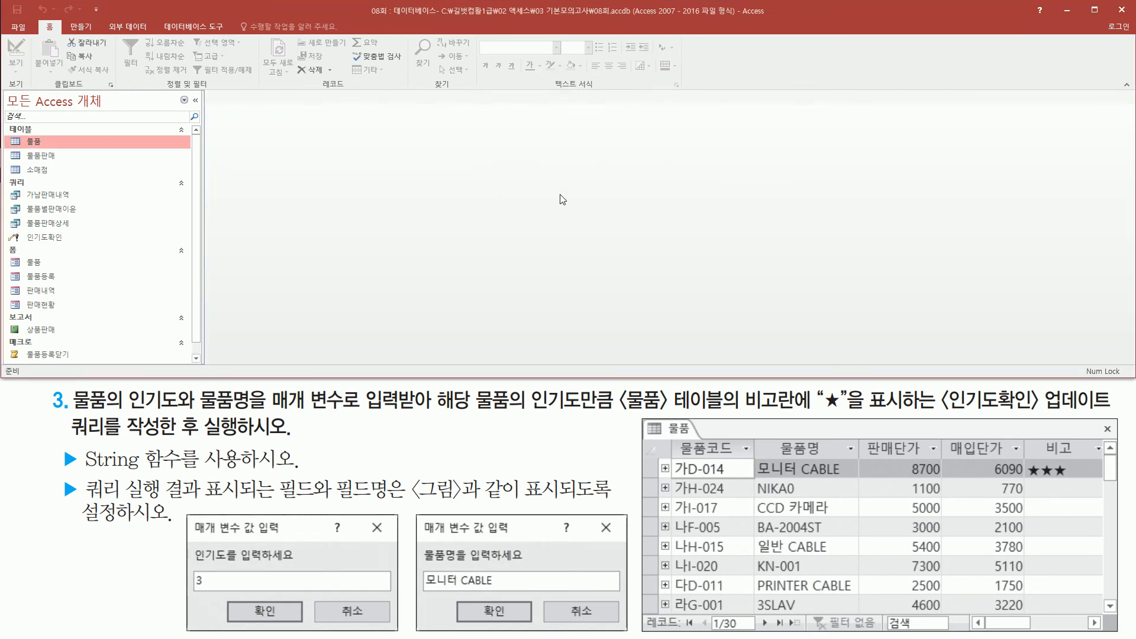
Step: Run the saved 인기도확인 update query and agree to modify the table data
drag(13, 224, 79, 246)
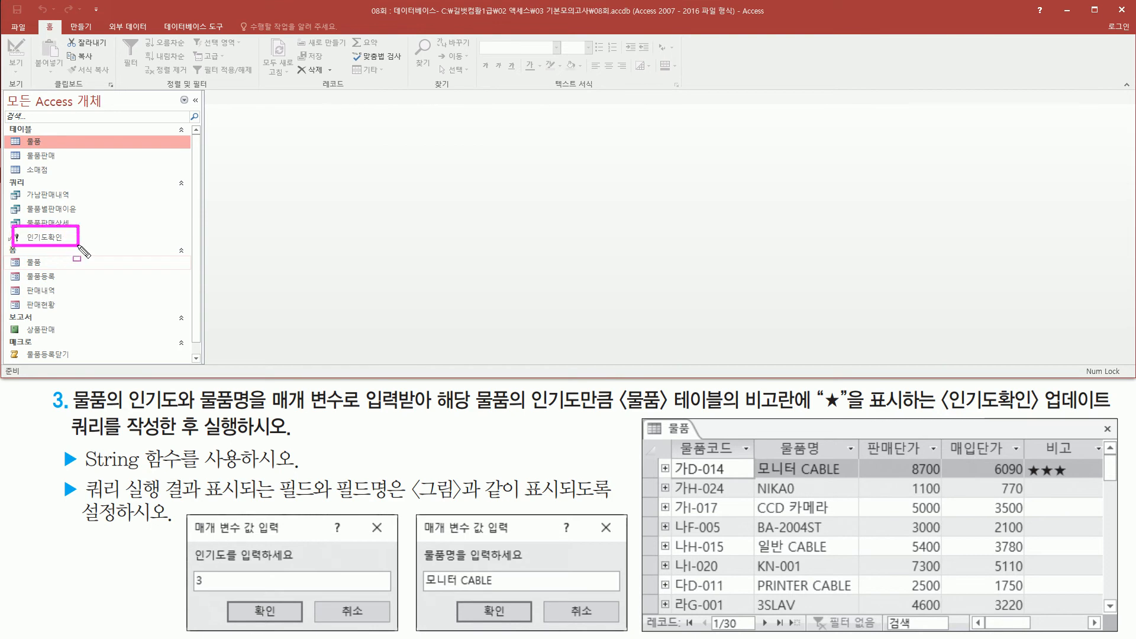
click(49, 240)
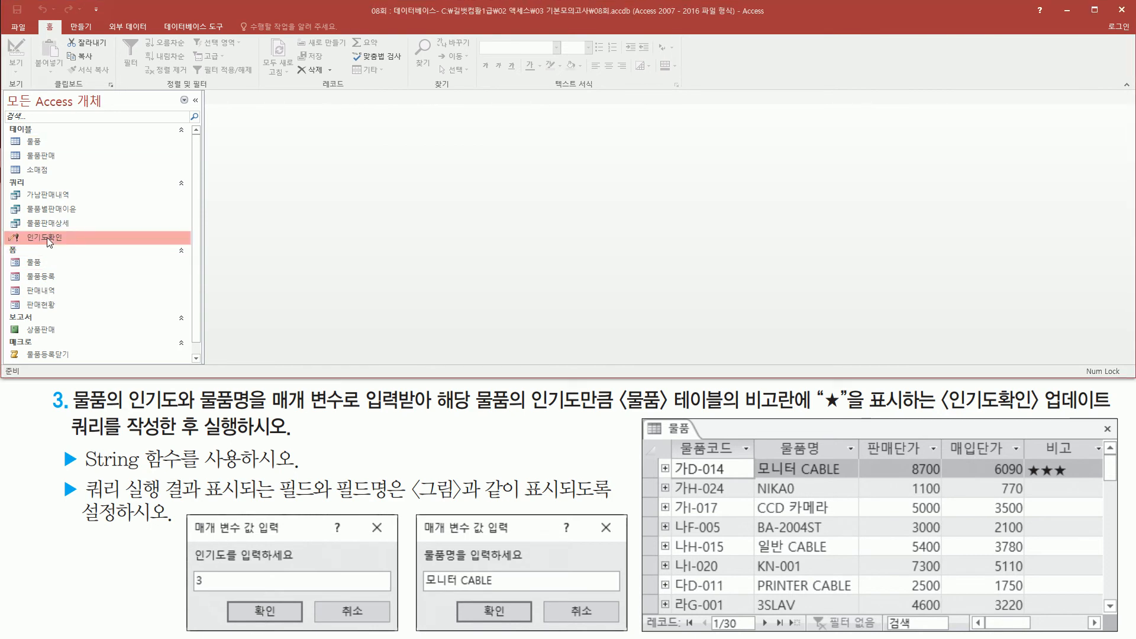
double_click(48, 239)
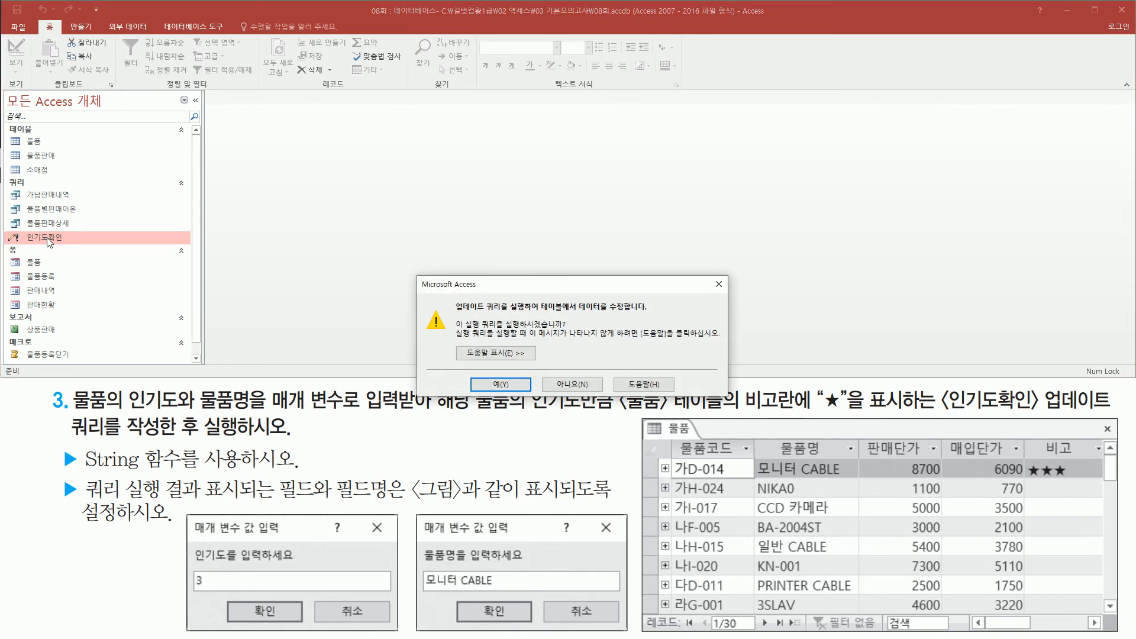
drag(456, 315, 653, 314)
drag(456, 329, 565, 330)
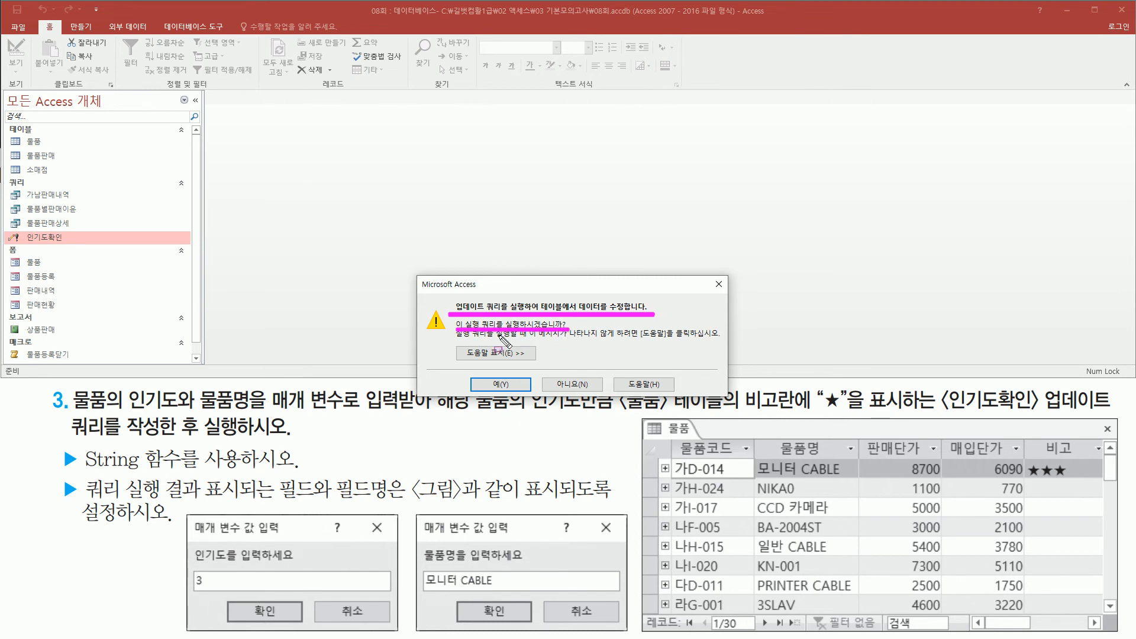
mouse_move(476, 374)
mouse_down()
mouse_move(499, 396)
mouse_move(533, 398)
mouse_up()
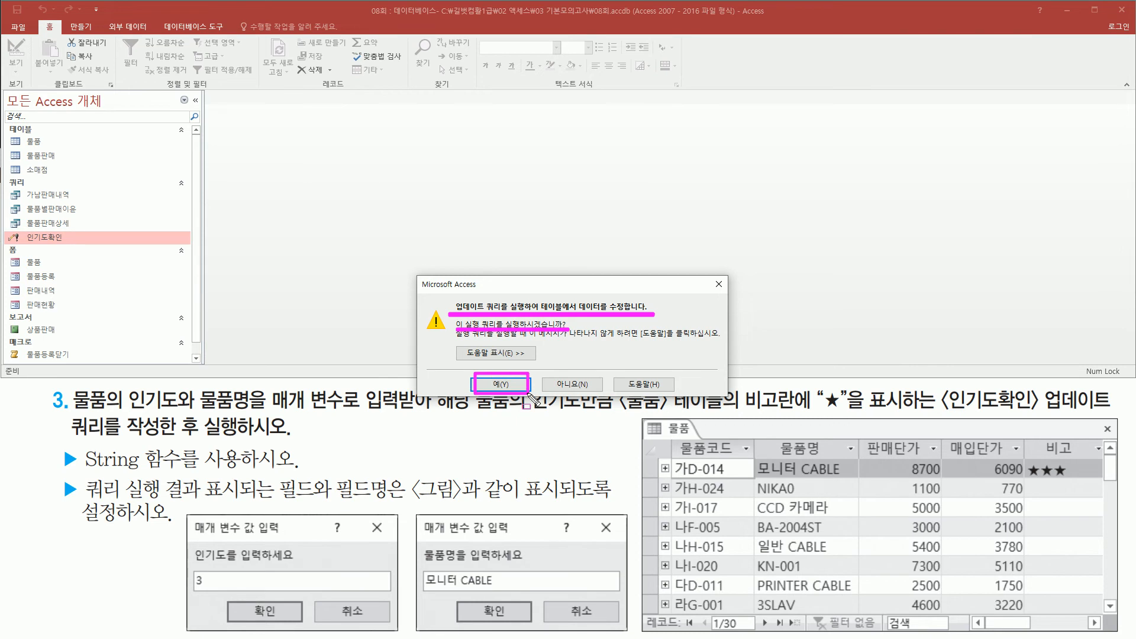
click(502, 384)
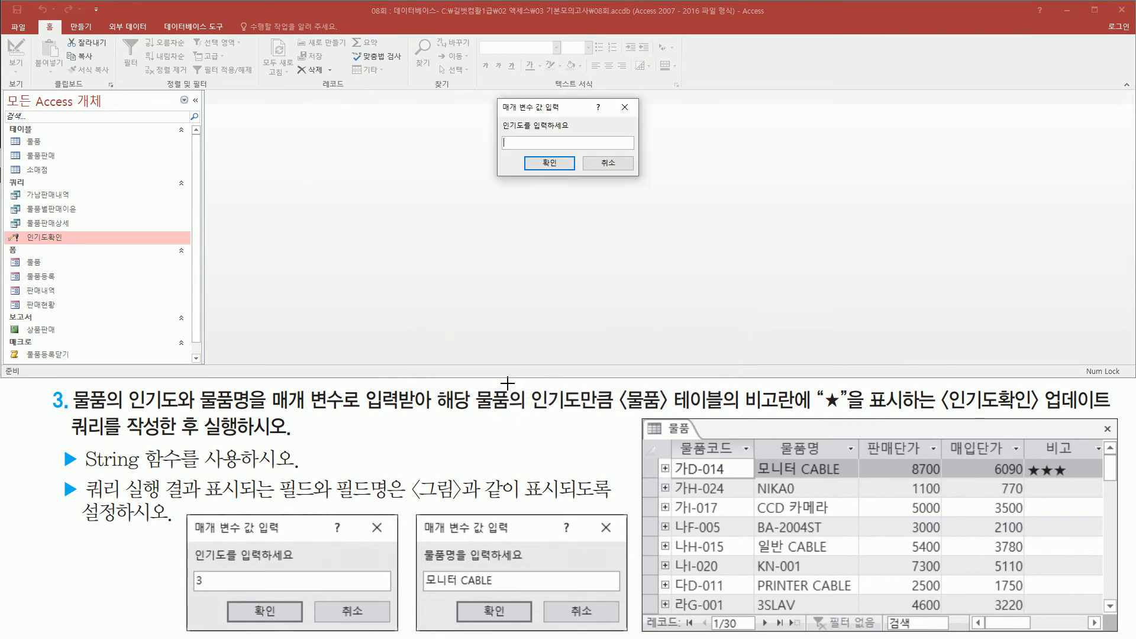
Step: Enter 2 as the popularity and 모니터 CABLE as the product name, and confirm the record update
drag(497, 97, 638, 179)
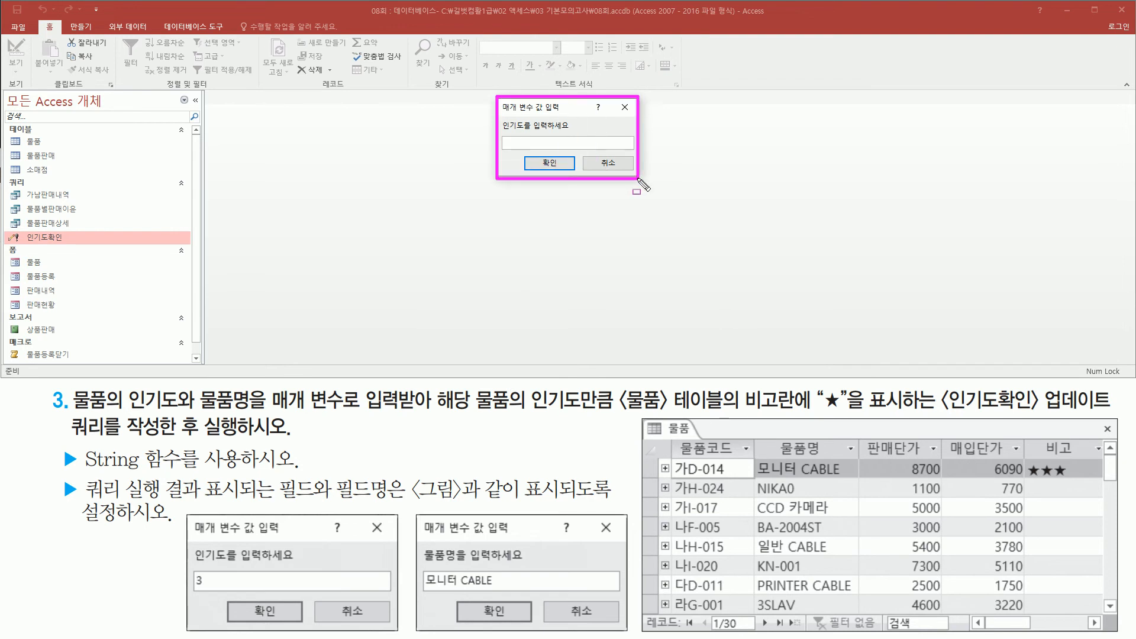
key(Escape)
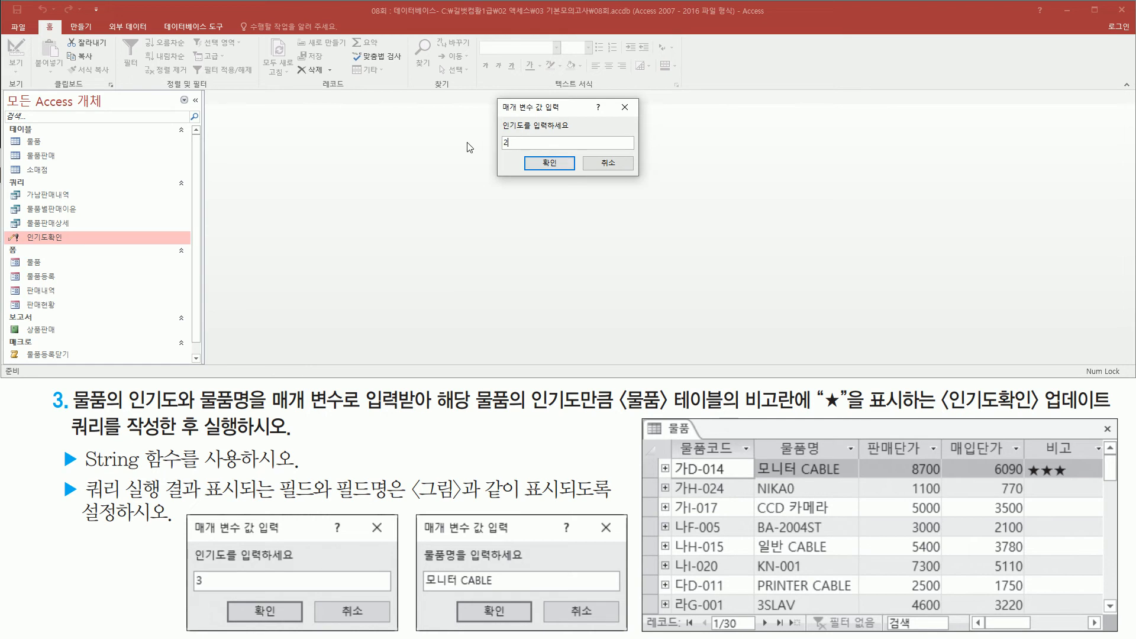
click(556, 168)
text(모니터)
key(Caps_Lock)
drag(525, 149, 580, 175)
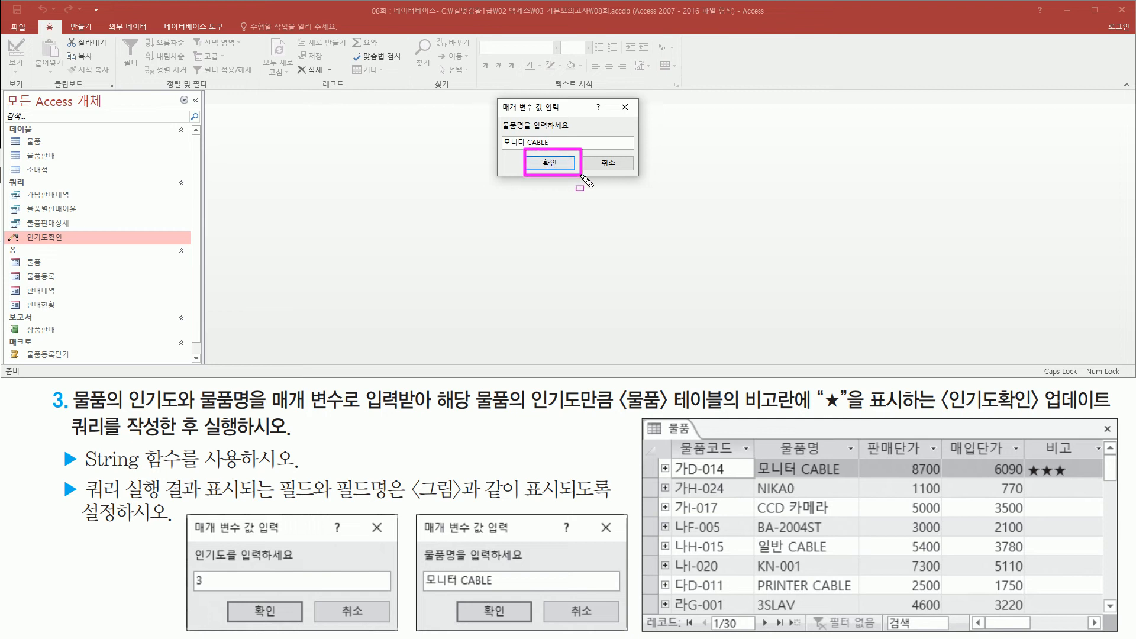
click(554, 163)
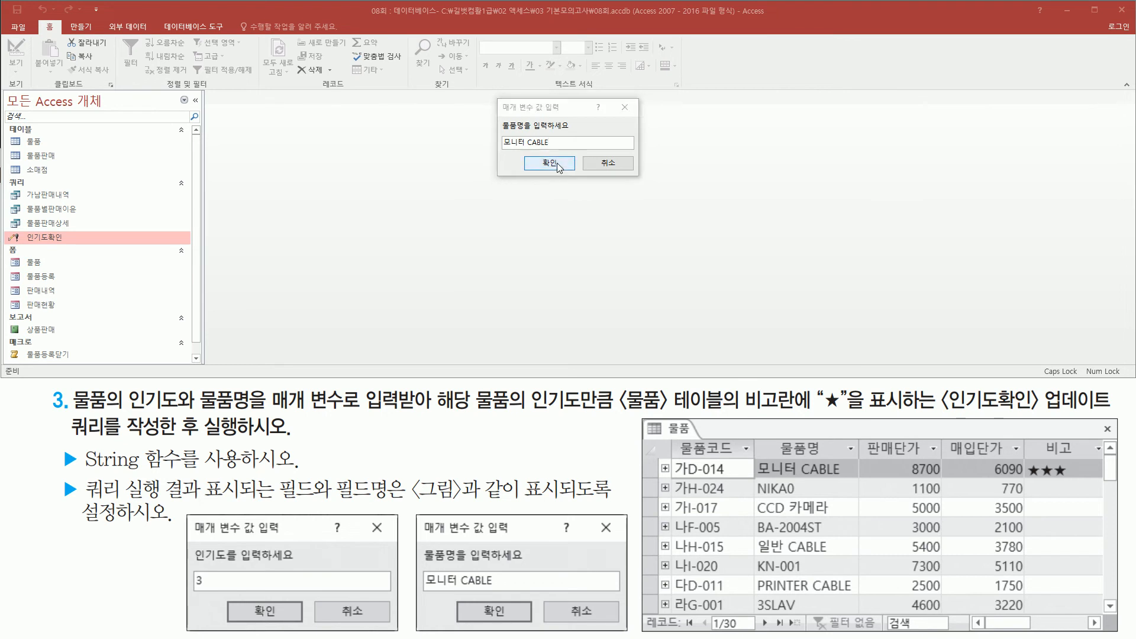
mouse_move(486, 330)
mouse_down()
mouse_move(569, 329)
mouse_move(621, 353)
mouse_up()
mouse_move(523, 361)
mouse_down()
mouse_move(512, 377)
mouse_move(556, 382)
mouse_up()
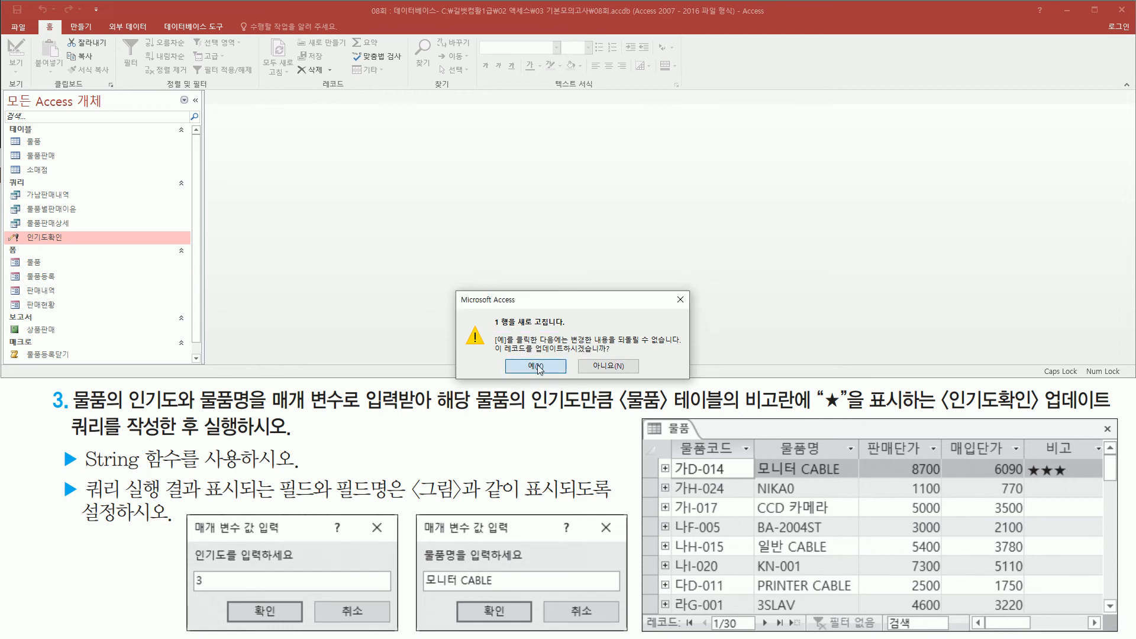
click(538, 366)
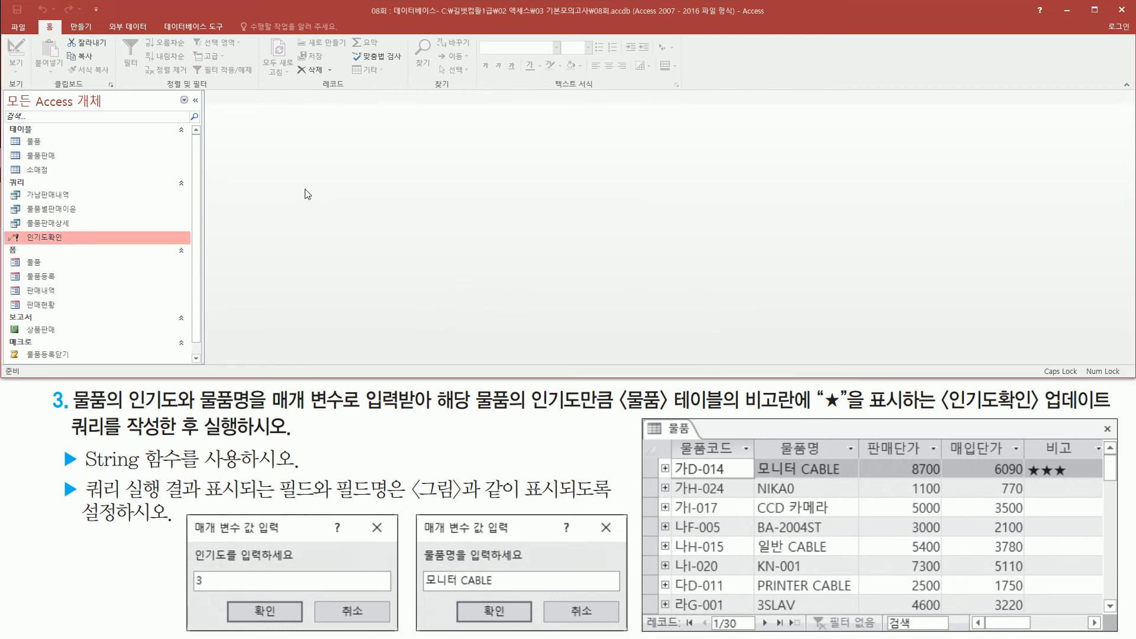
Step: Open the 물품 table, check the 비고 values of the 모니터 CABLE and NIKA0 records, and close the table
click(70, 144)
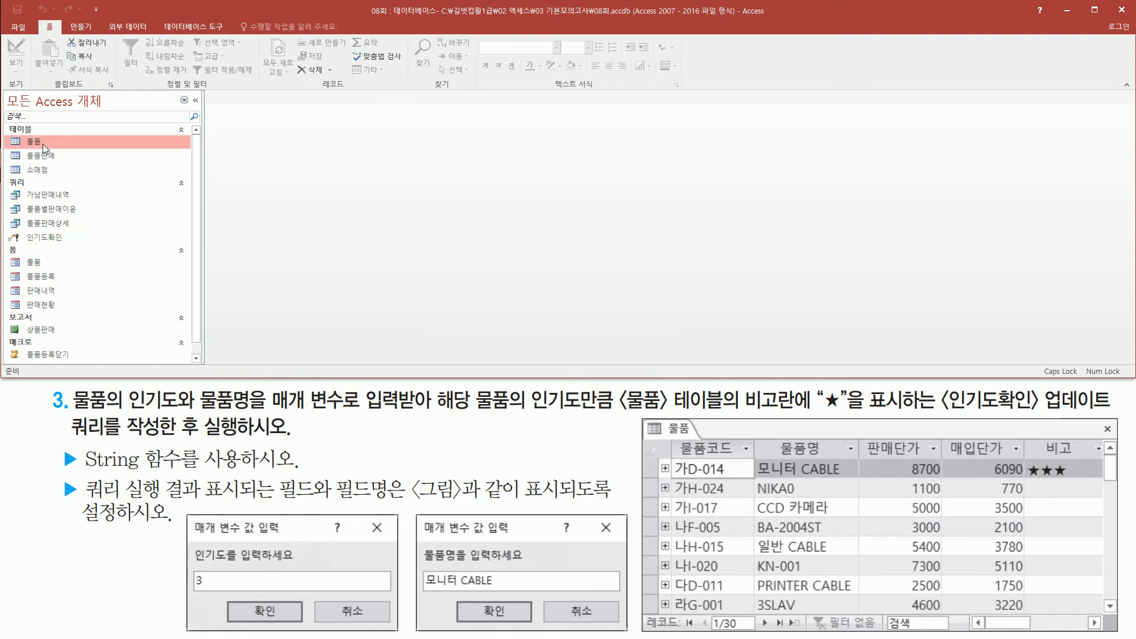
double_click(43, 144)
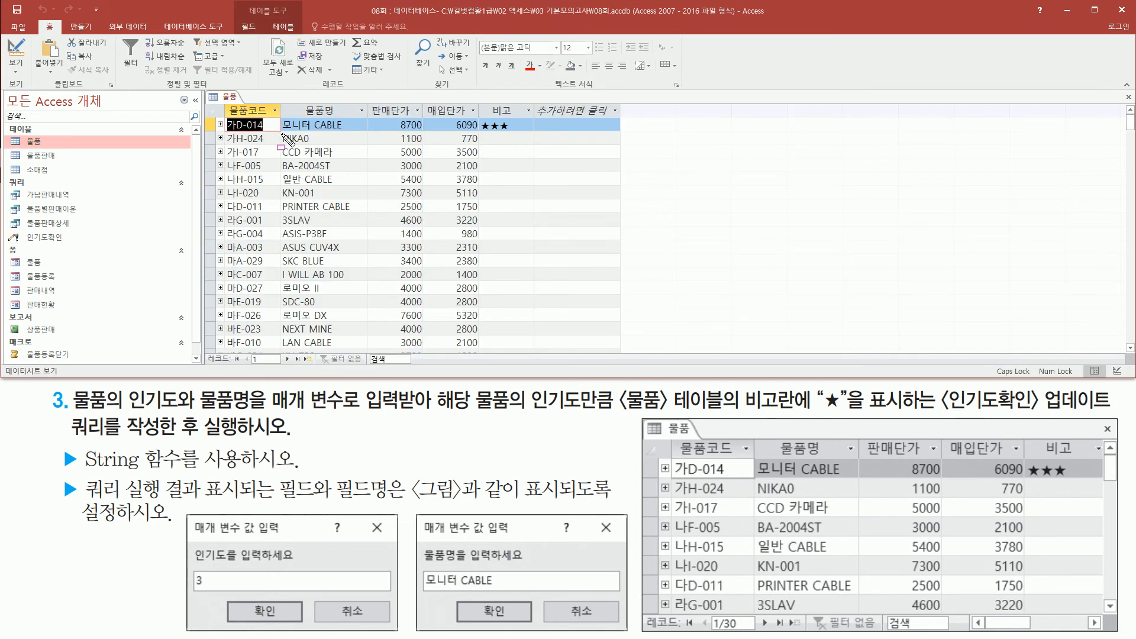
mouse_move(282, 135)
mouse_down()
mouse_move(355, 133)
mouse_move(356, 118)
mouse_up()
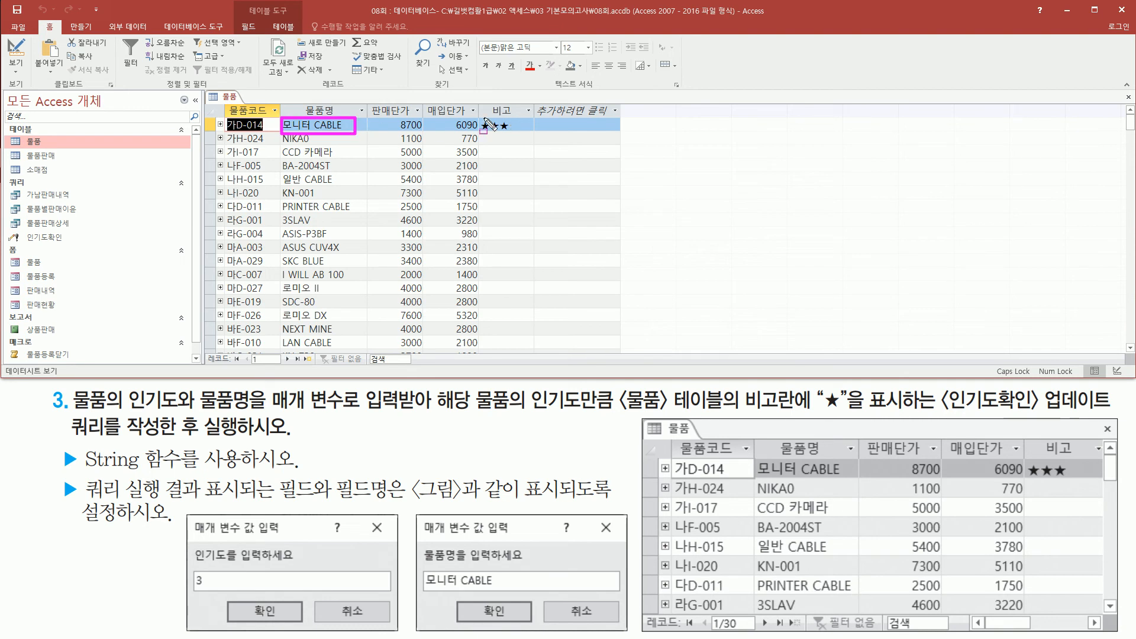
drag(479, 117, 514, 133)
key(Escape)
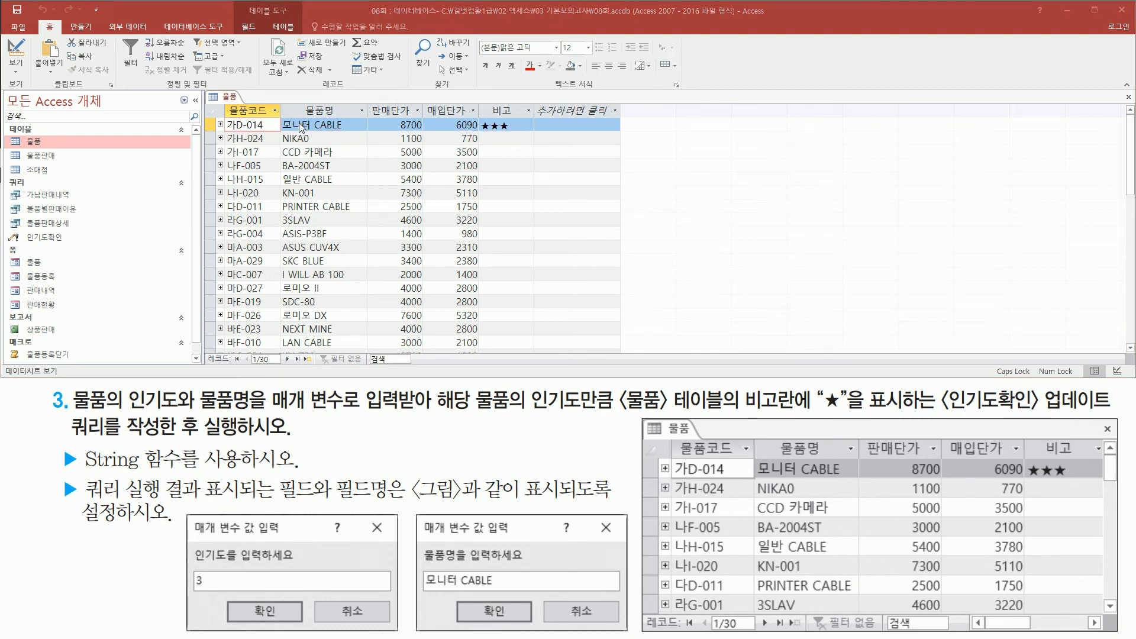
drag(280, 143, 307, 143)
drag(477, 143, 530, 143)
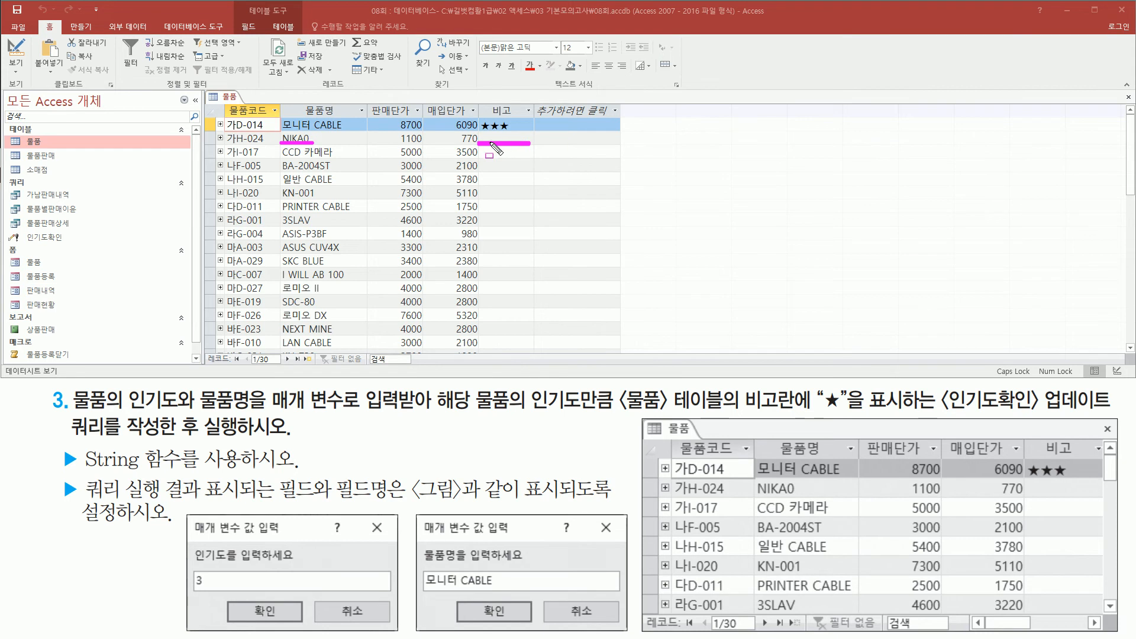
key(Escape)
right_click(228, 99)
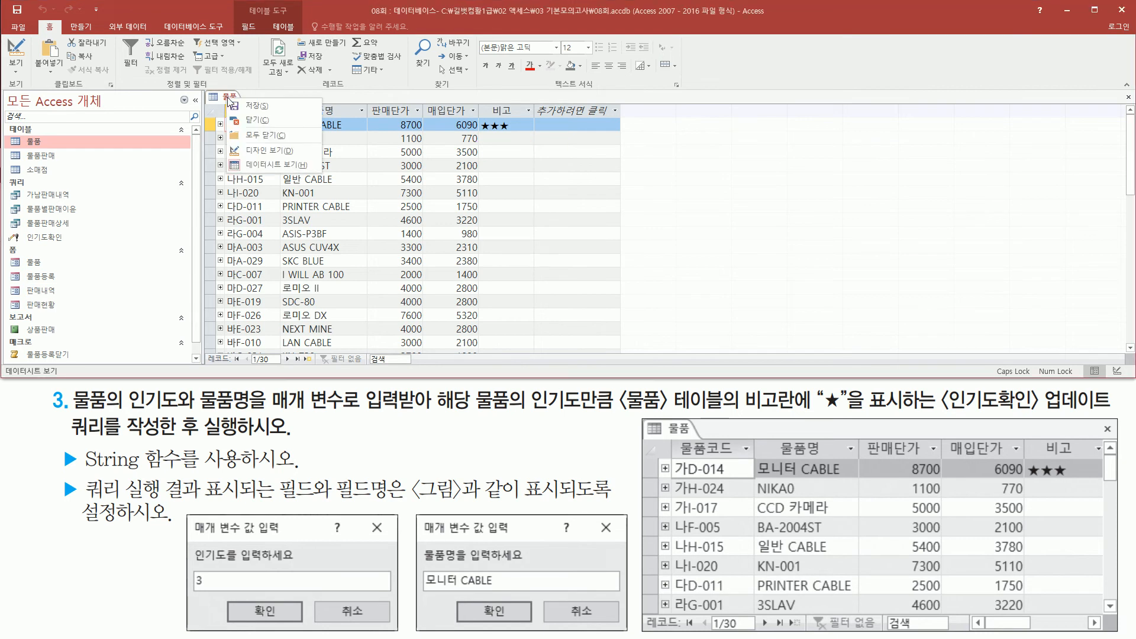
click(262, 121)
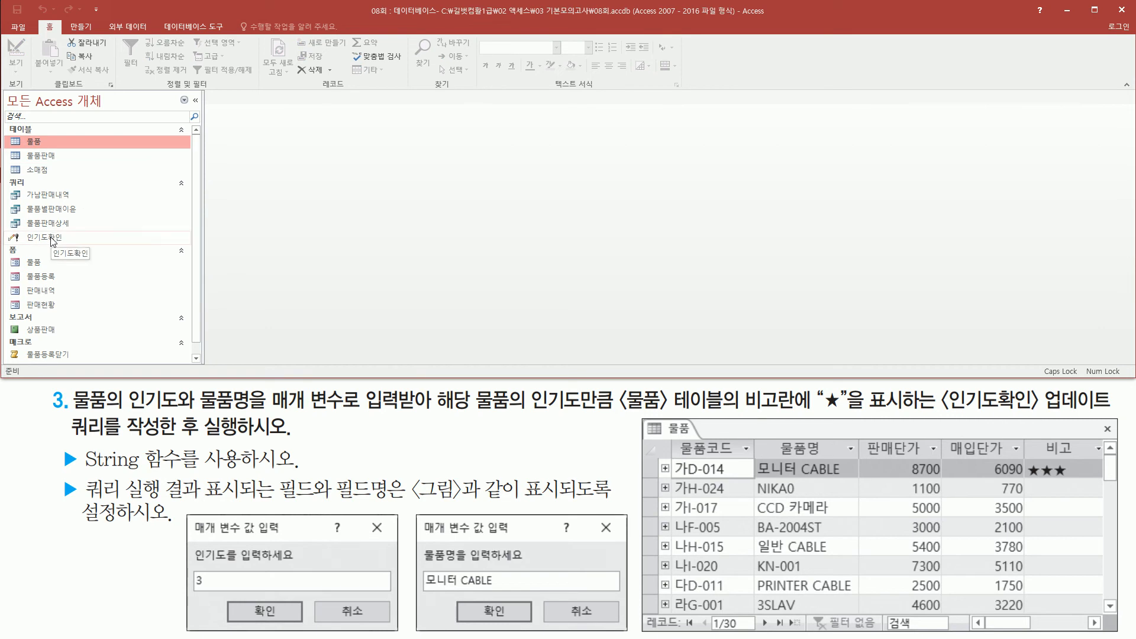
Step: Run the 인기도확인 update query again and agree to modify the table data
click(57, 237)
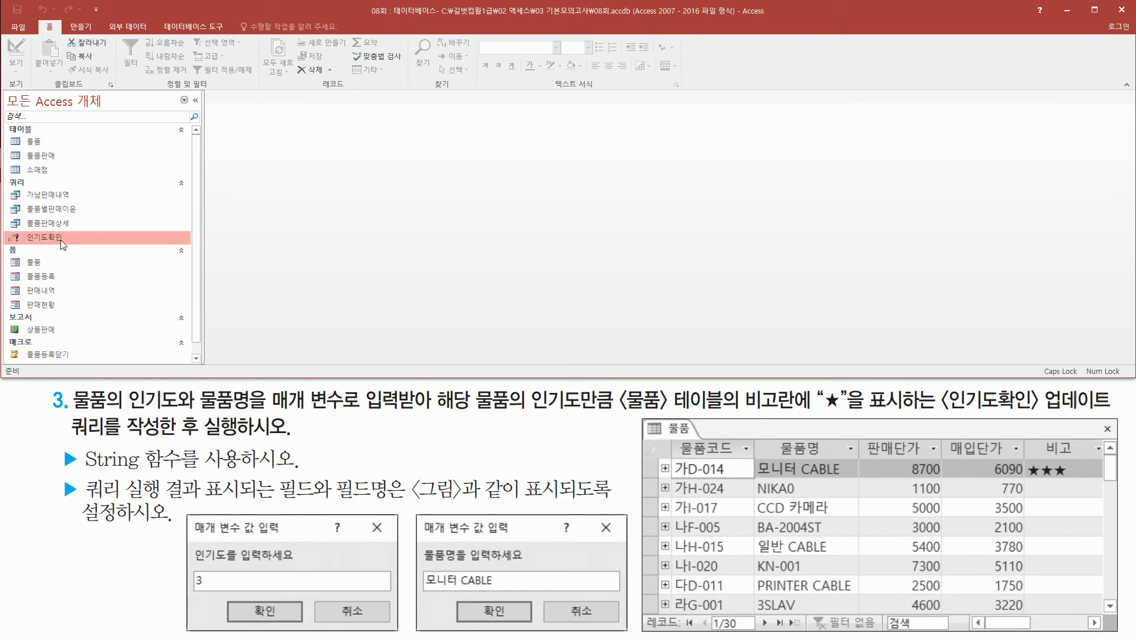
double_click(61, 243)
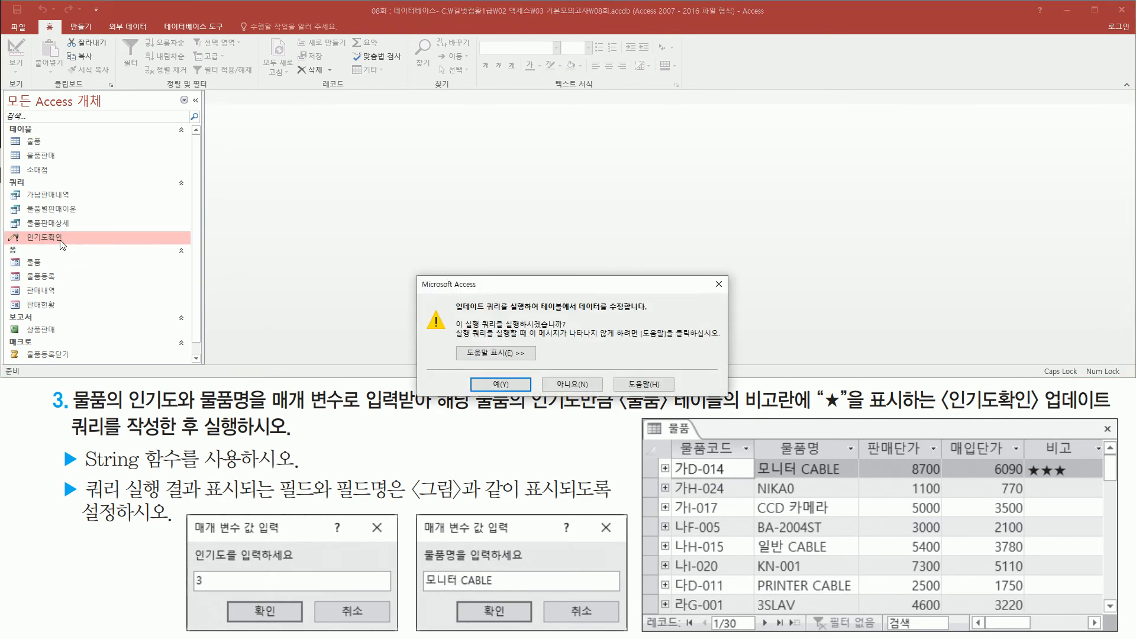
drag(455, 330, 572, 321)
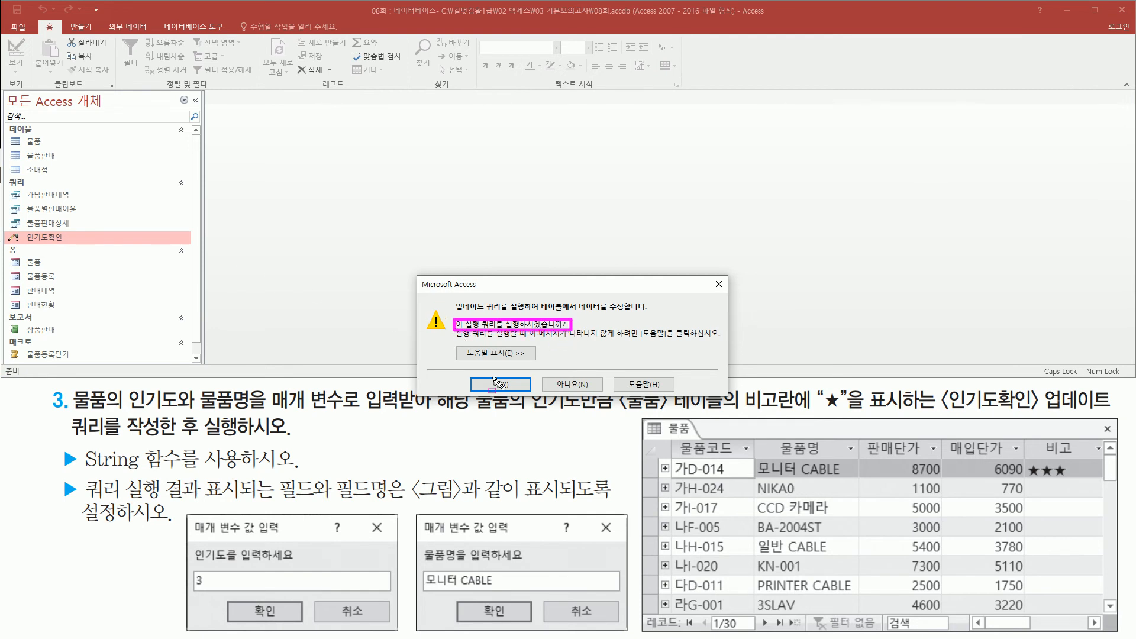
drag(475, 376, 537, 393)
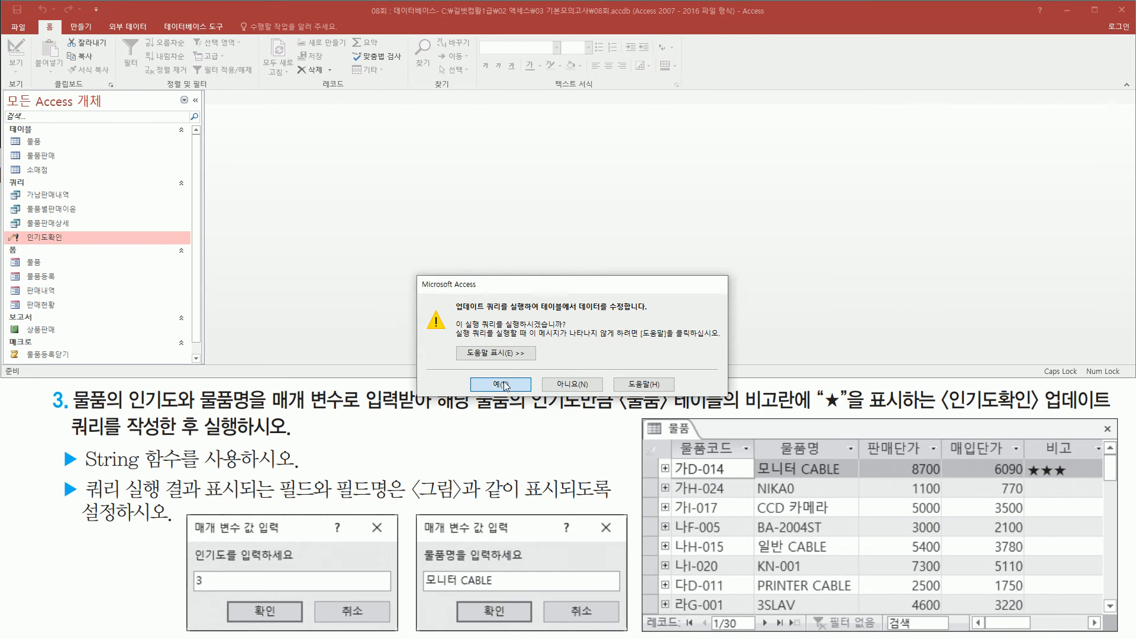
click(503, 384)
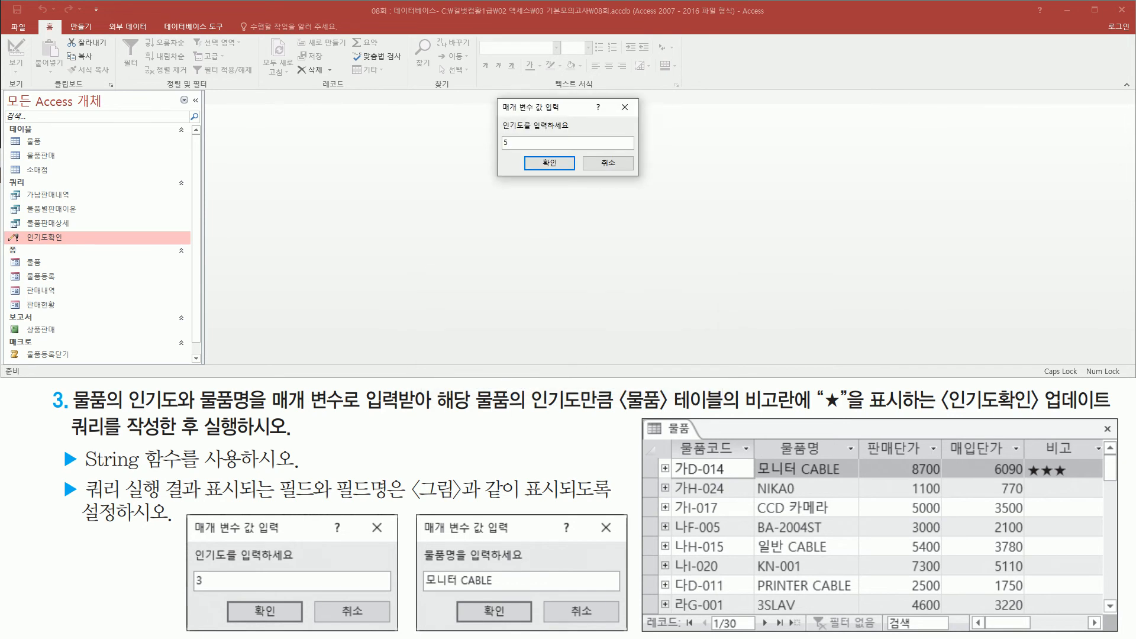
Step: Enter 5 as the popularity and NIKA0 as the product name, and confirm the record update
click(550, 166)
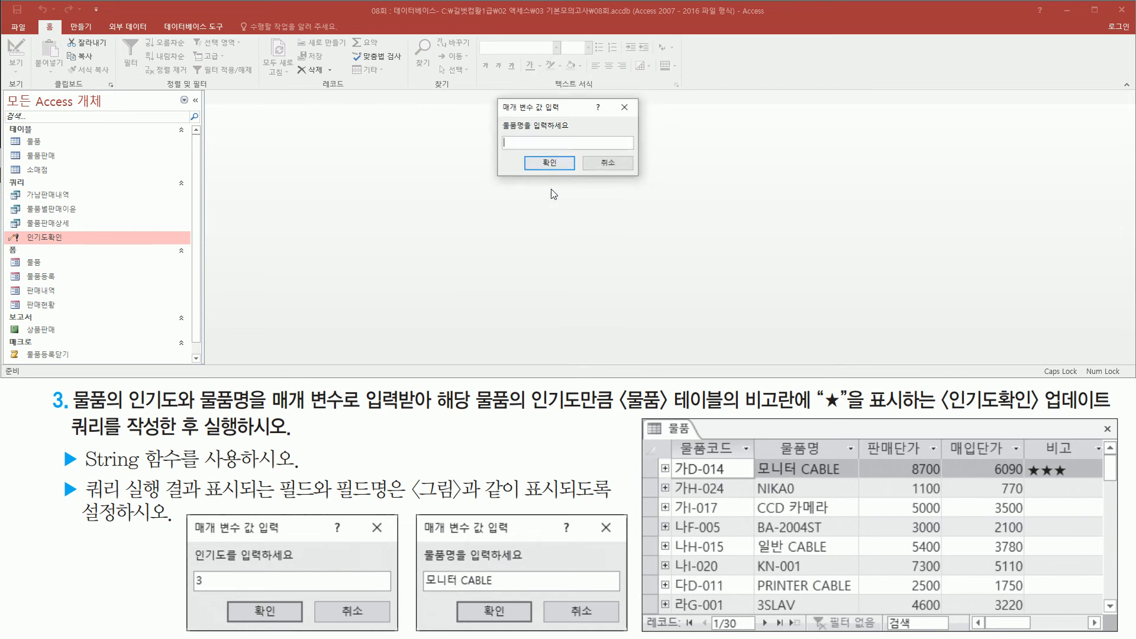
drag(497, 98, 642, 171)
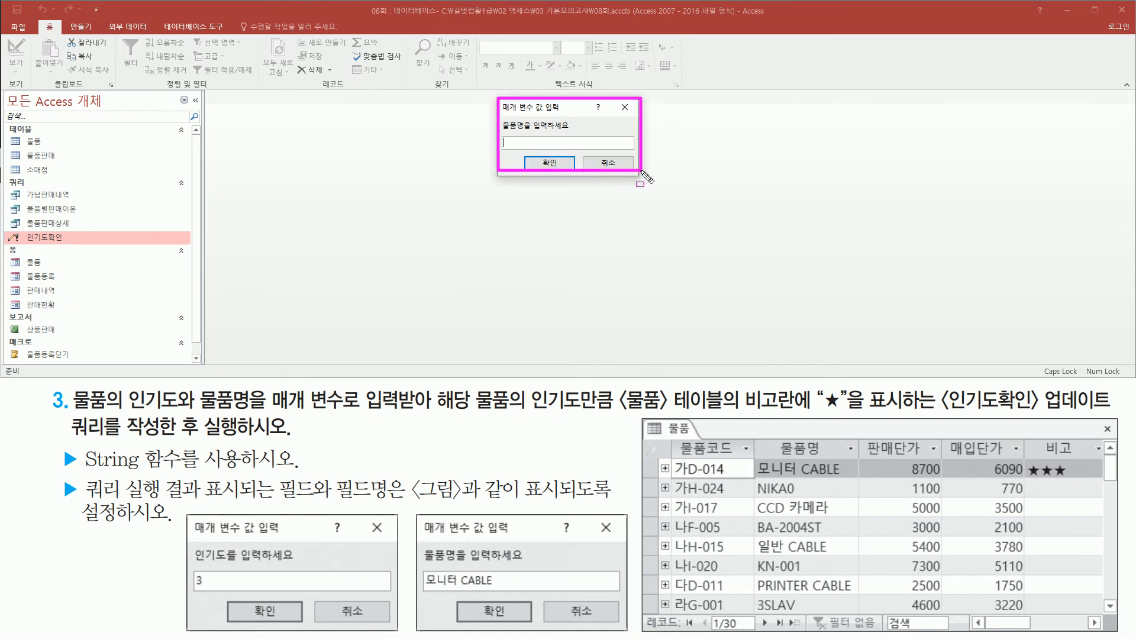
key(Escape)
click(559, 129)
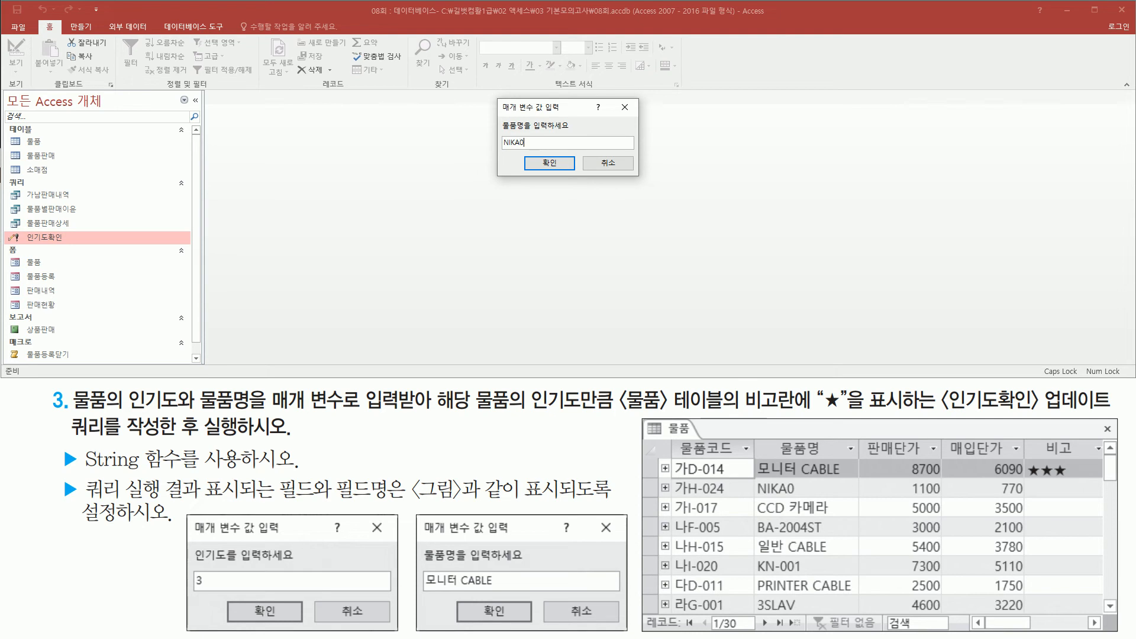
drag(522, 155, 578, 175)
key(Escape)
click(556, 167)
mouse_move(488, 327)
mouse_down()
mouse_move(573, 328)
mouse_move(595, 357)
mouse_move(620, 357)
mouse_up()
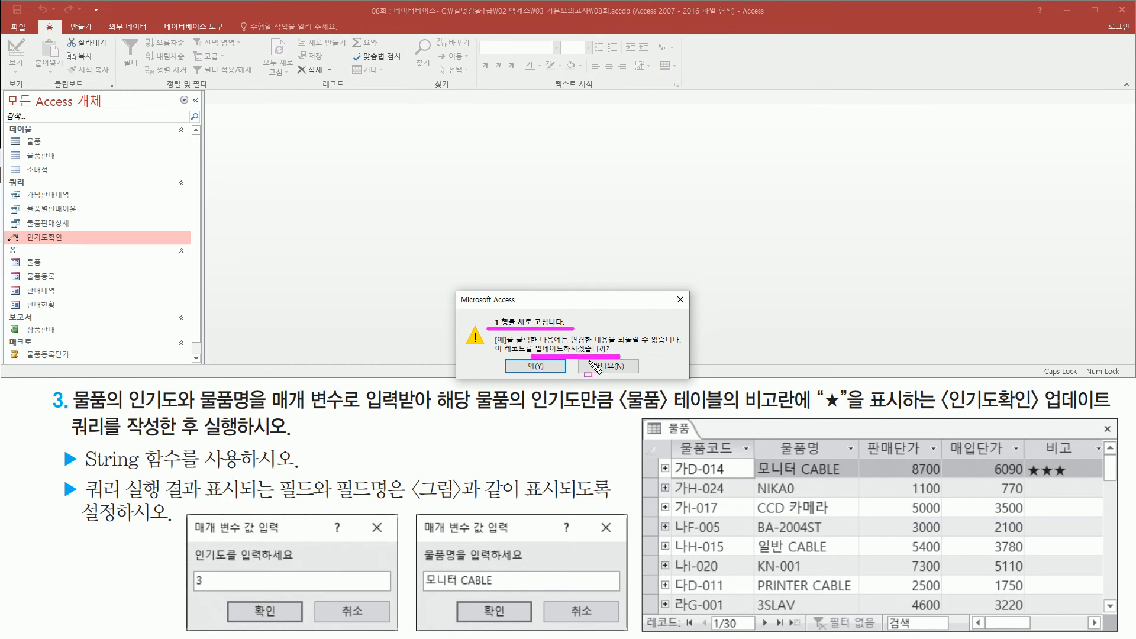
drag(514, 356, 560, 377)
click(546, 368)
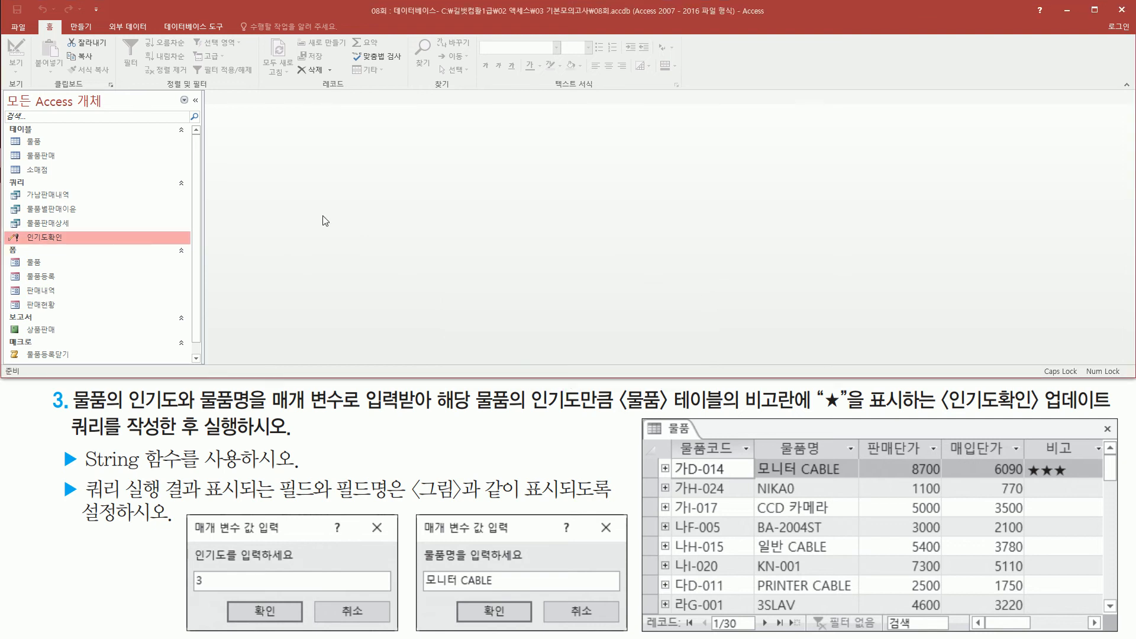
Step: Open the 물품 table, check the 비고 value of the NIKA0 record, and close the table
click(35, 142)
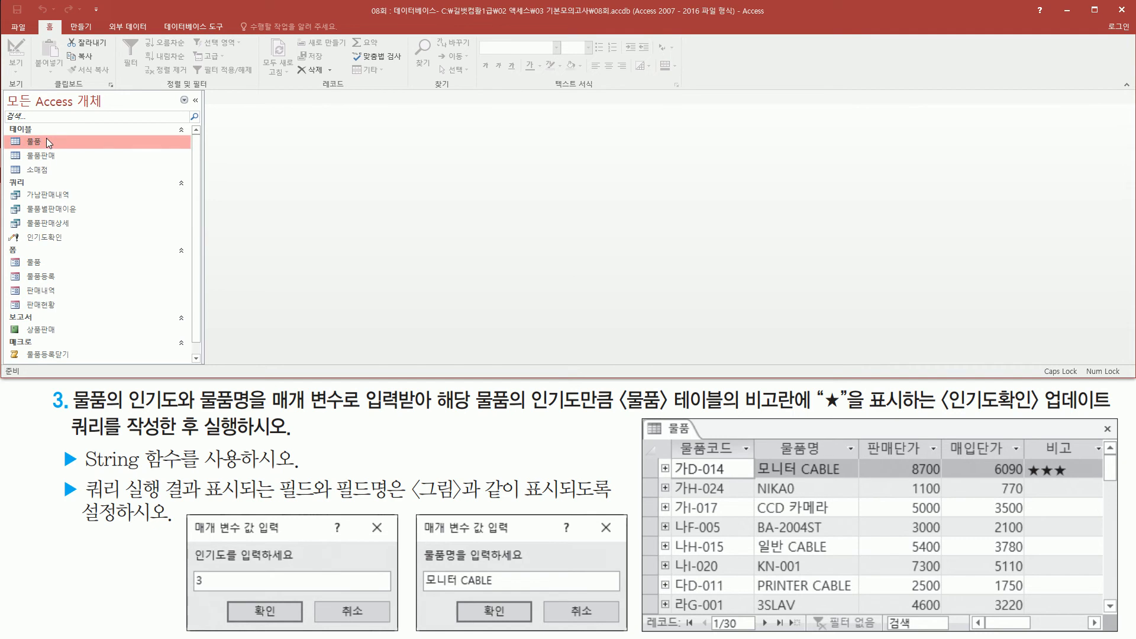
double_click(47, 139)
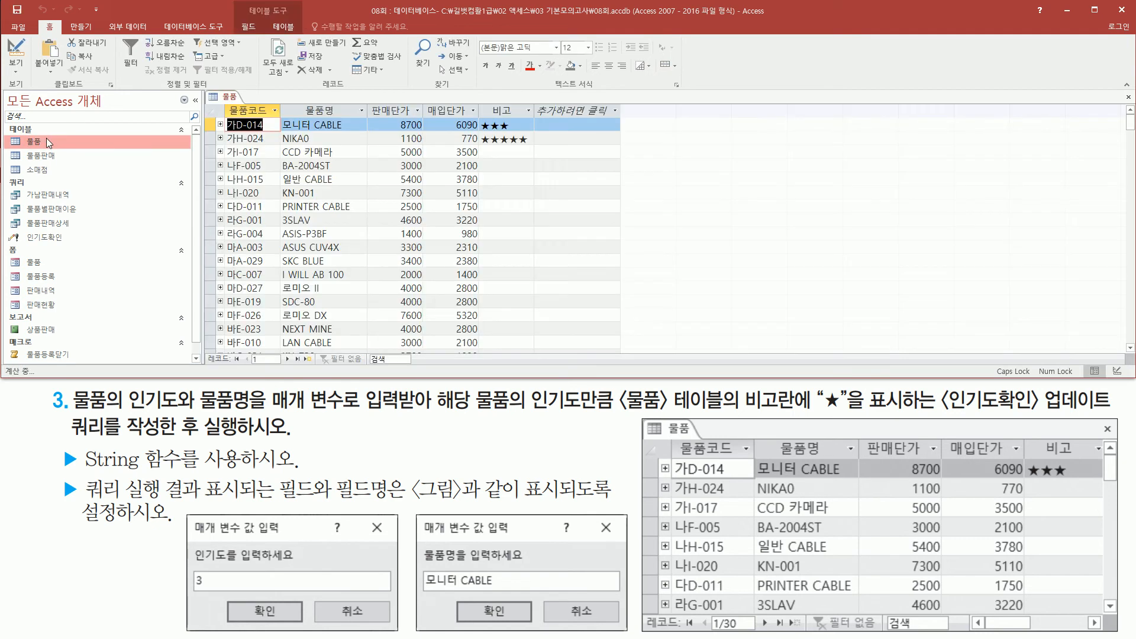
drag(280, 147, 323, 131)
mouse_move(477, 148)
mouse_down()
mouse_move(534, 148)
mouse_move(536, 131)
mouse_up()
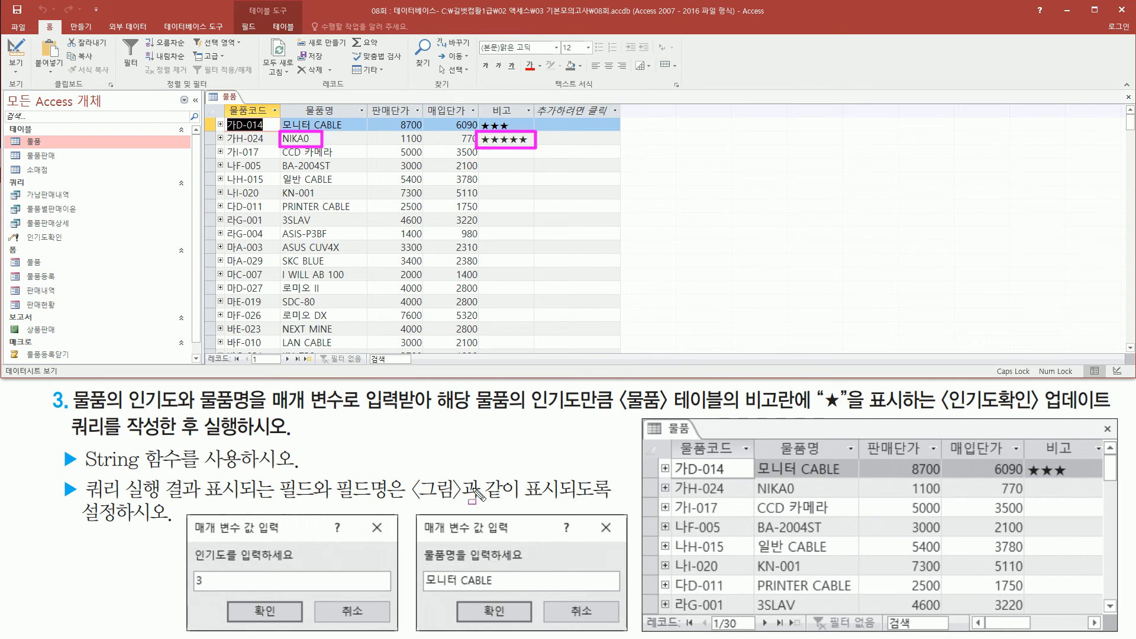
key(Escape)
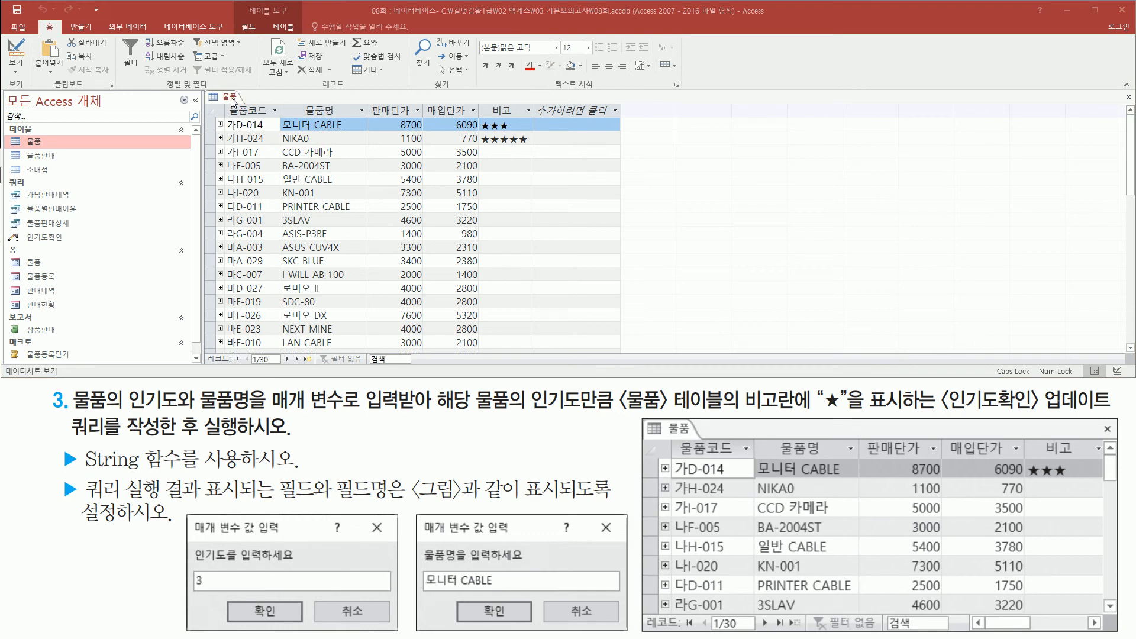
right_click(233, 102)
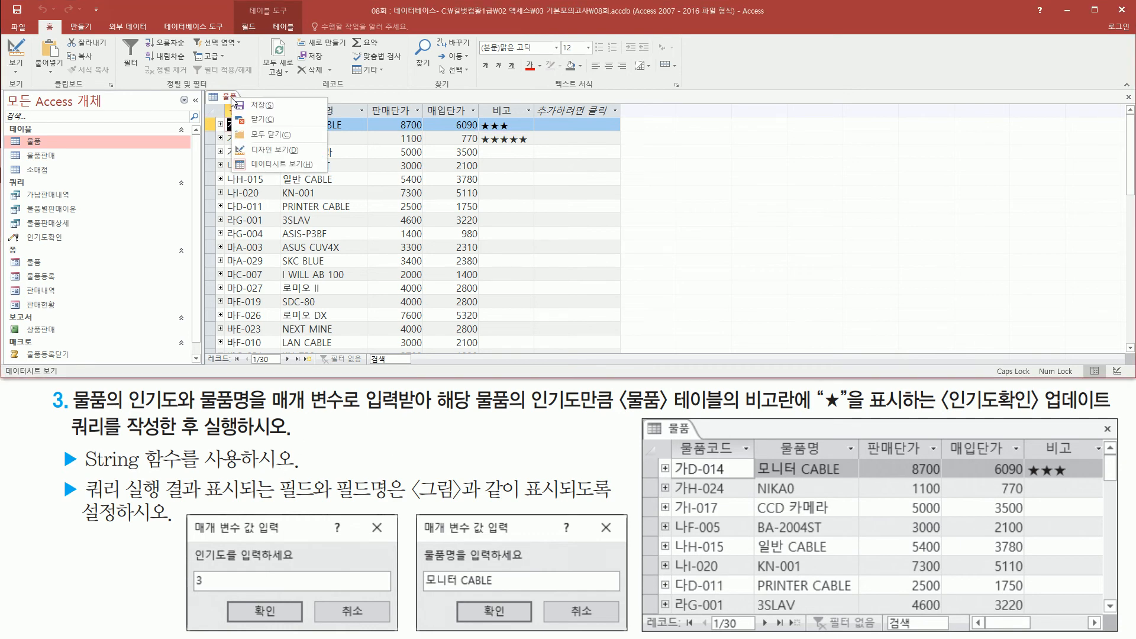
click(271, 115)
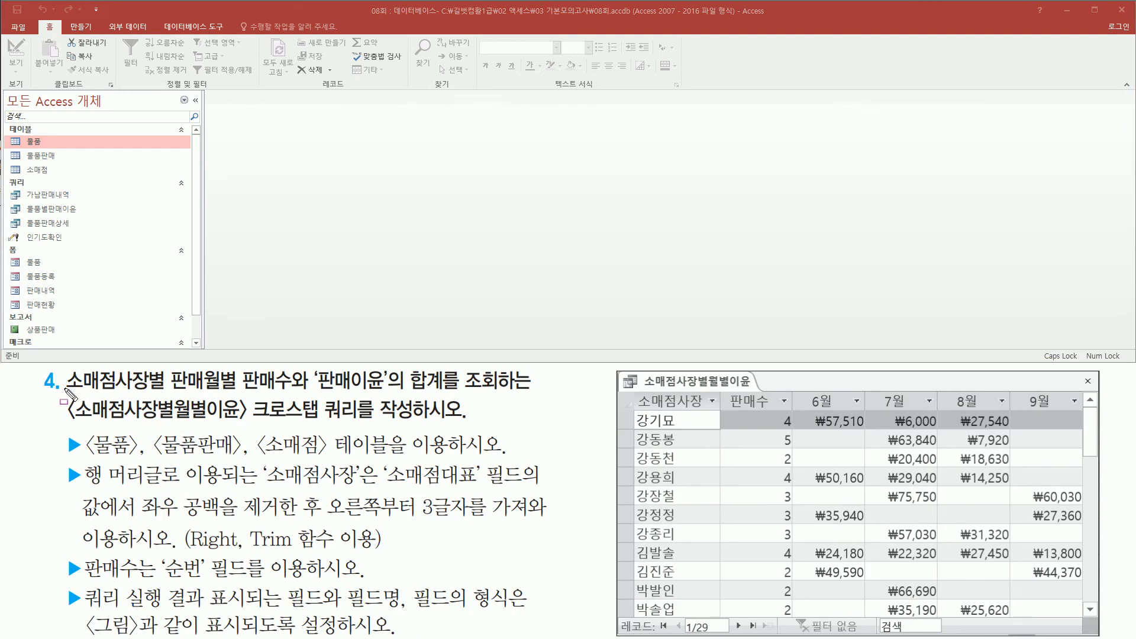
Step: Read task 4 for the purpose, name and source tables of the 소매점사장별월별이윤 crosstab query
drag(63, 390, 447, 394)
drag(72, 426, 245, 427)
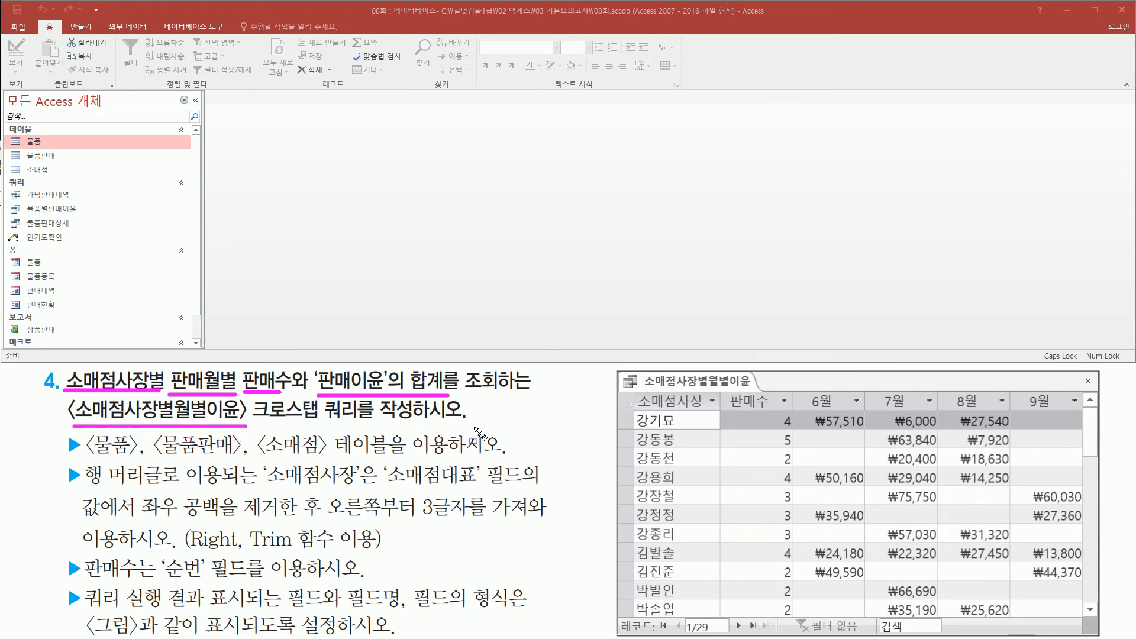
key(e)
drag(248, 423, 361, 423)
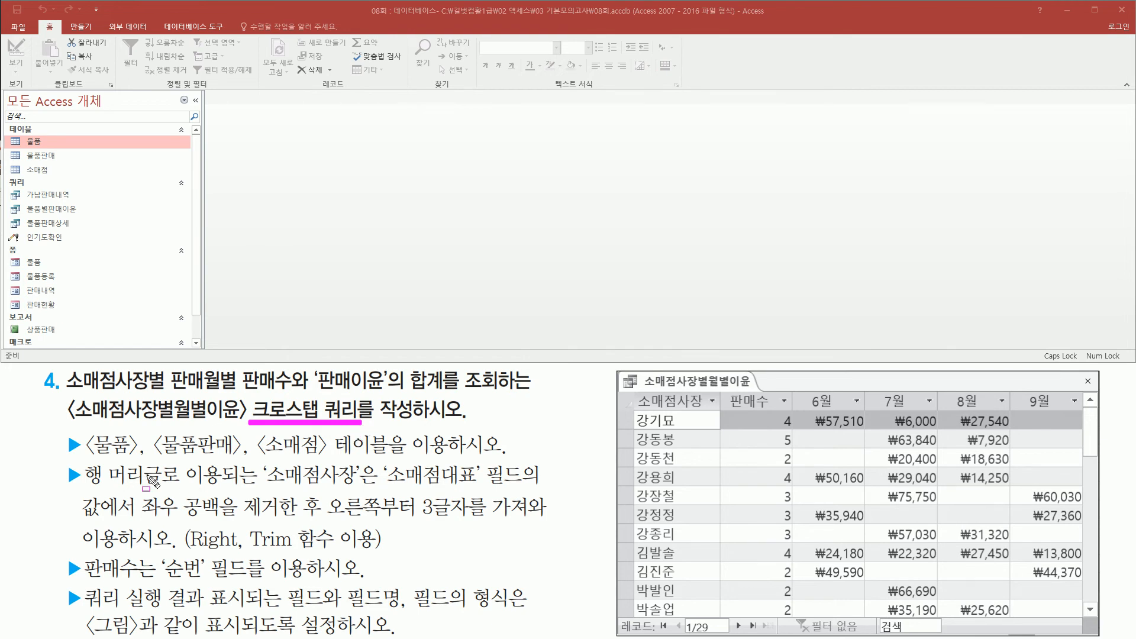
drag(87, 458, 455, 459)
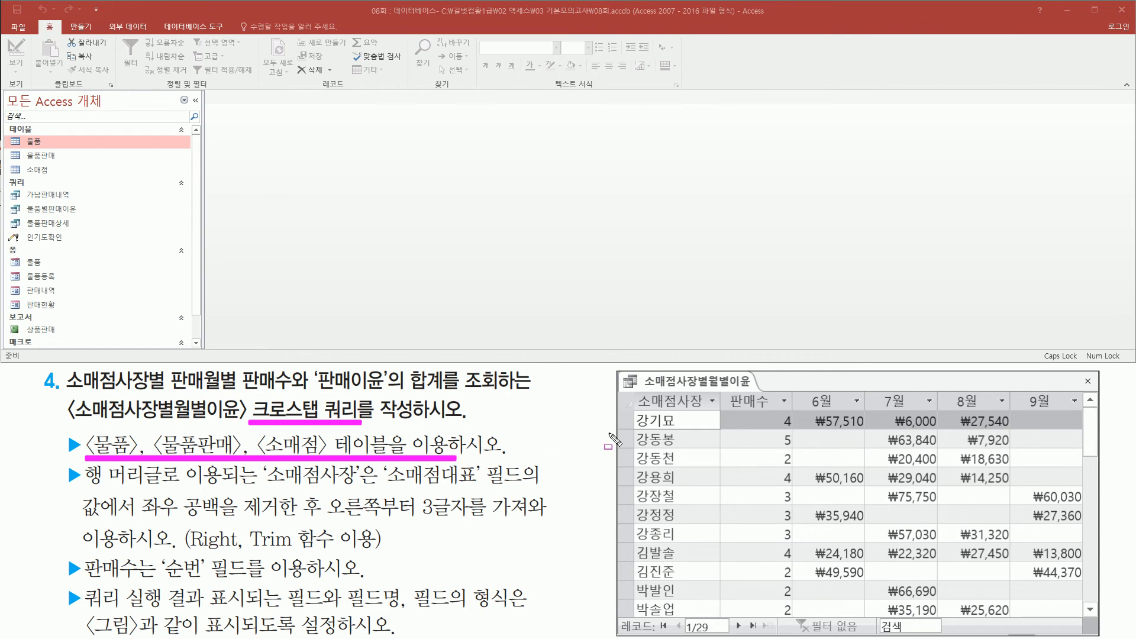
key(Escape)
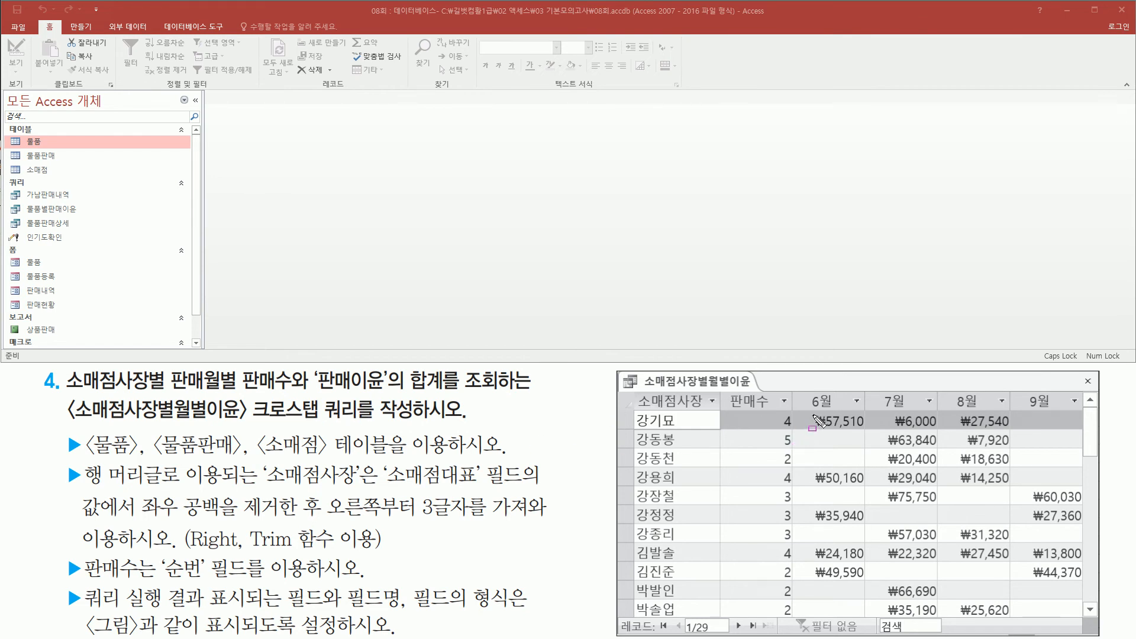
Step: Examine the month columns, profit values, 소매점사장 and 판매수 columns in the sample crosstab result against the task text
mouse_move(809, 389)
mouse_down()
mouse_move(827, 417)
mouse_move(1078, 411)
mouse_up()
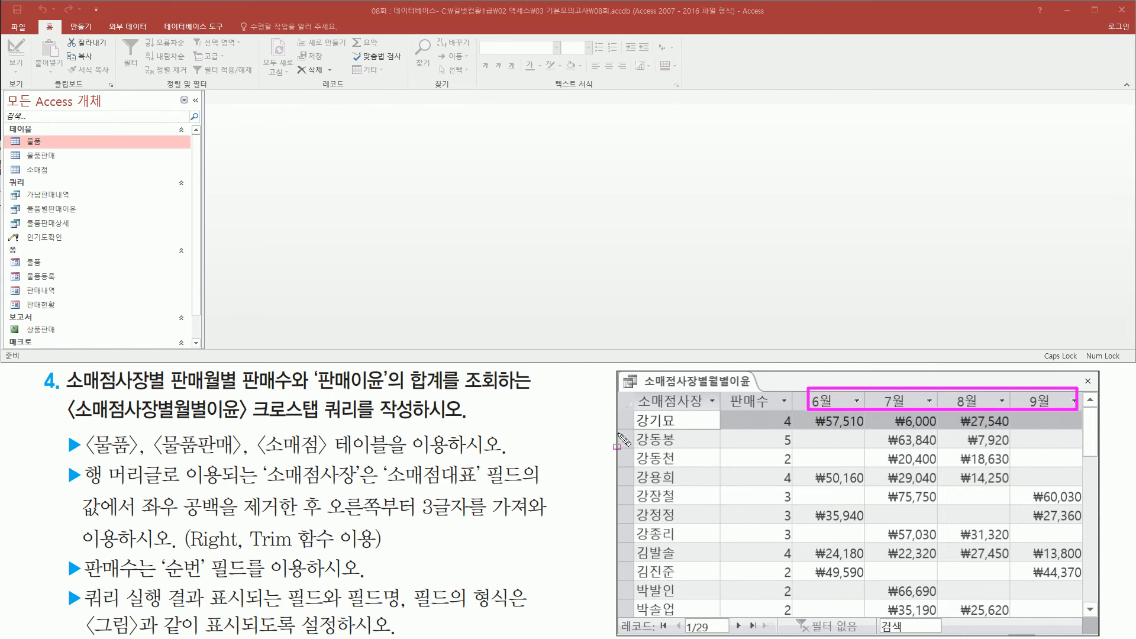
drag(170, 393, 234, 392)
mouse_move(809, 414)
mouse_down()
mouse_move(834, 509)
mouse_move(1086, 624)
mouse_up()
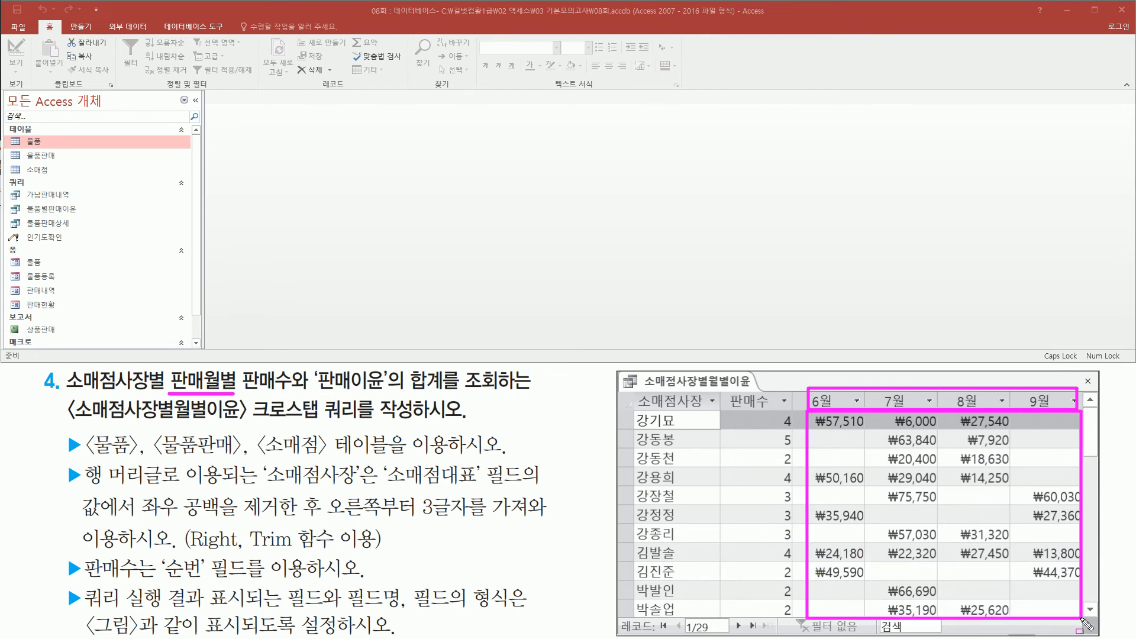
drag(313, 389, 444, 390)
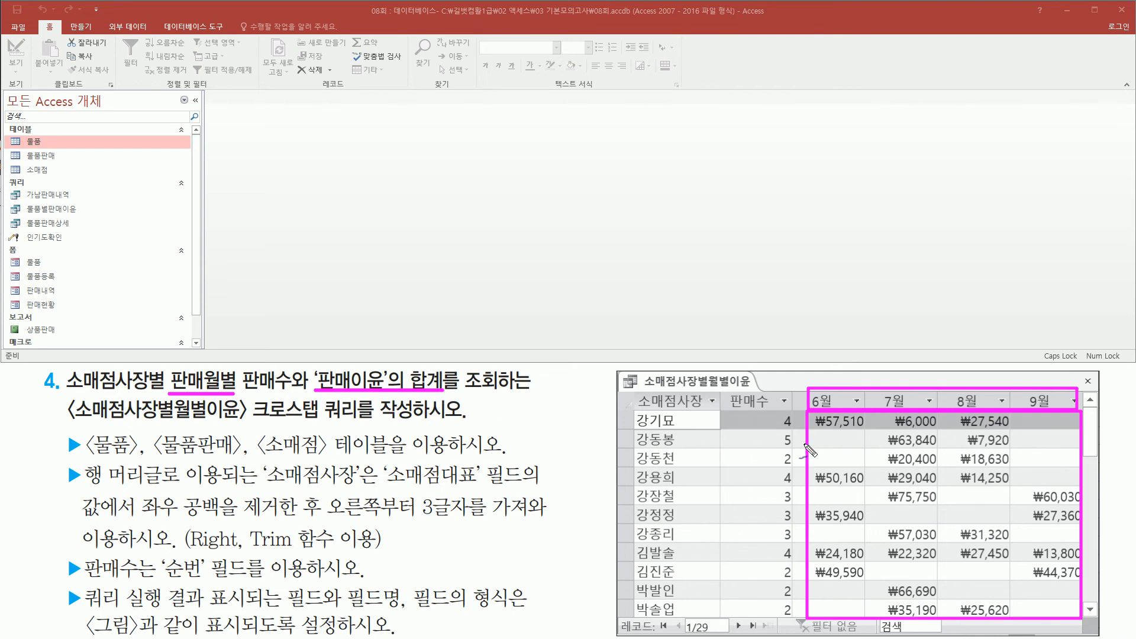
mouse_move(899, 379)
mouse_down()
mouse_move(914, 395)
mouse_move(927, 359)
mouse_up()
drag(634, 392, 709, 615)
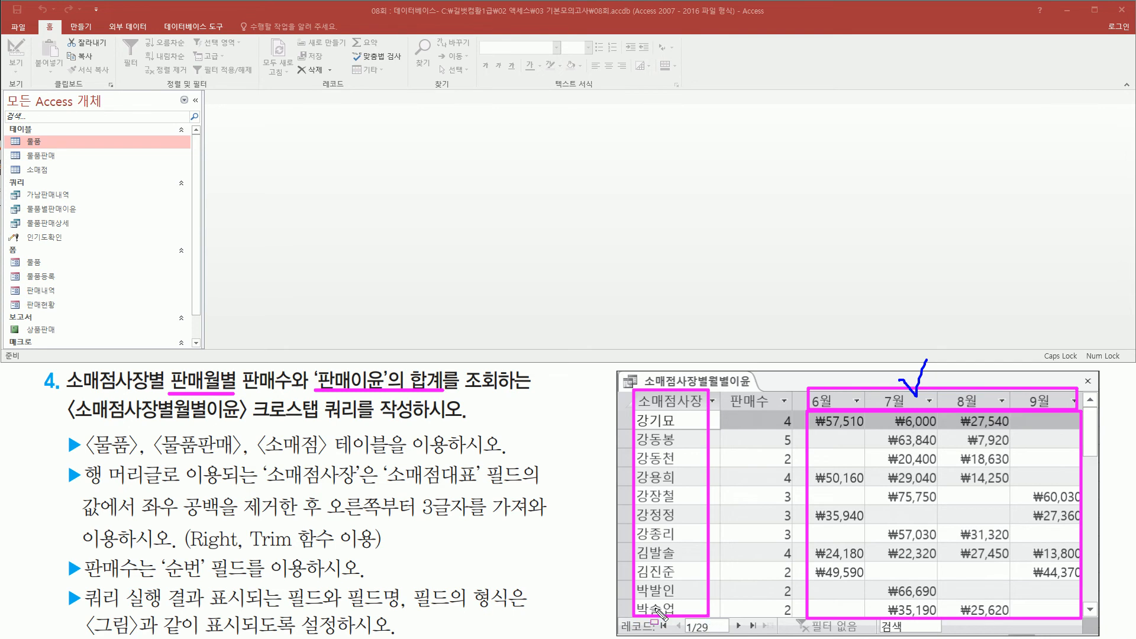
mouse_move(725, 388)
mouse_down()
mouse_move(793, 526)
mouse_move(798, 621)
mouse_up()
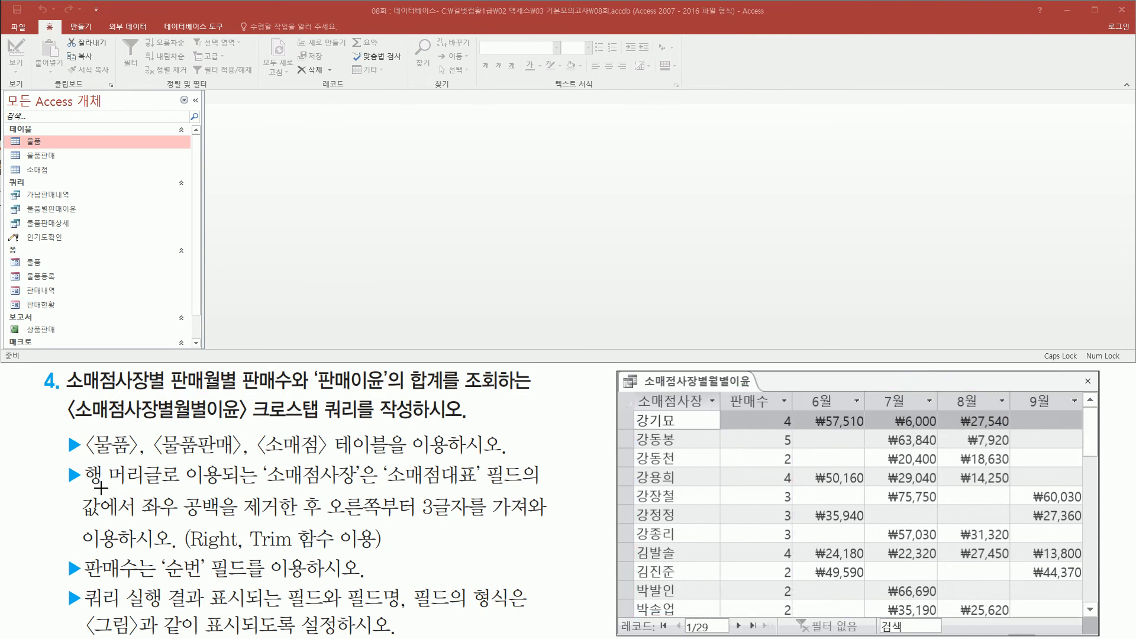
Step: Read how task 4 derives the 소매점사장 row heading from 소매점대표 with Trim and Right, comparing it with the sample result
mouse_move(81, 462)
mouse_down()
mouse_move(180, 492)
mouse_move(363, 490)
mouse_up()
mouse_move(639, 386)
mouse_down()
mouse_move(707, 408)
mouse_move(639, 408)
mouse_up()
mouse_move(384, 486)
mouse_down()
mouse_move(525, 487)
mouse_move(529, 462)
mouse_up()
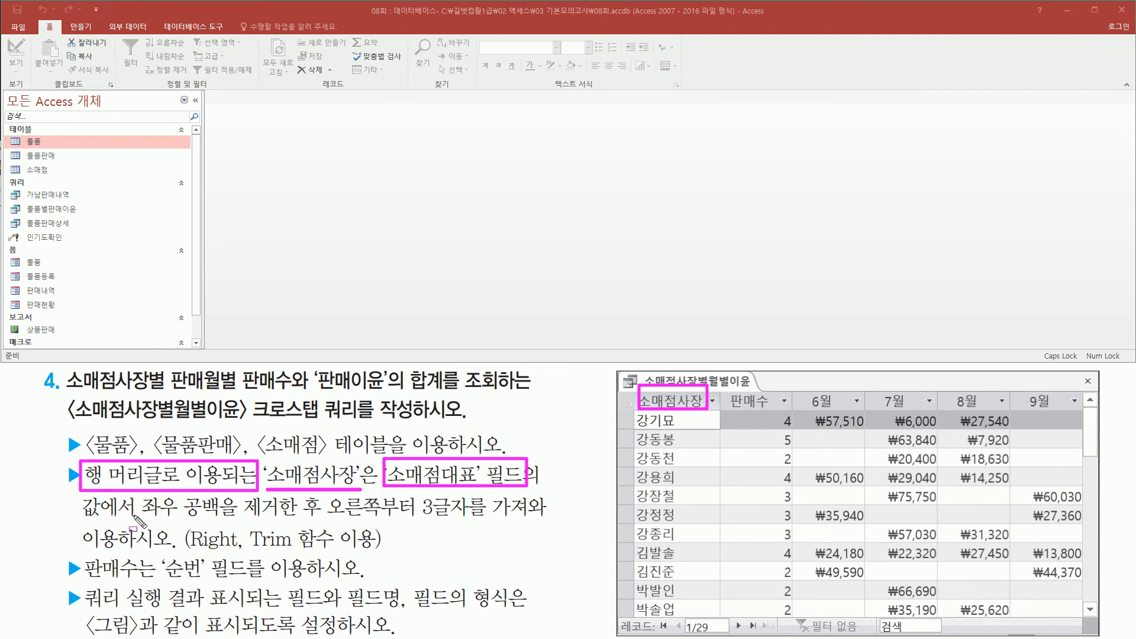
drag(142, 519, 320, 520)
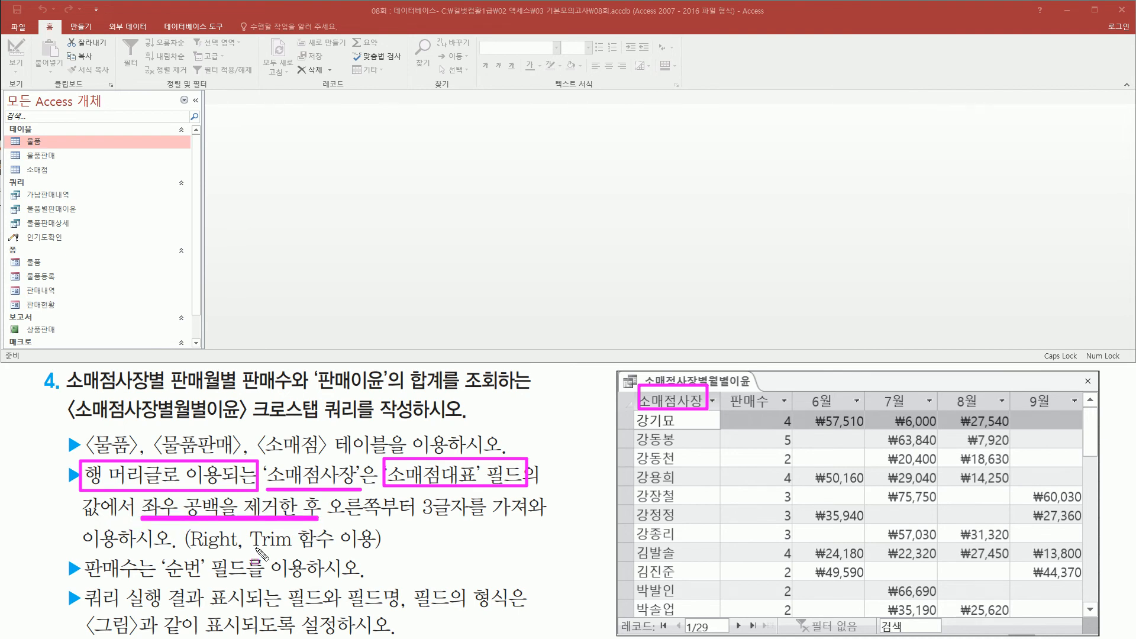
drag(249, 554, 338, 557)
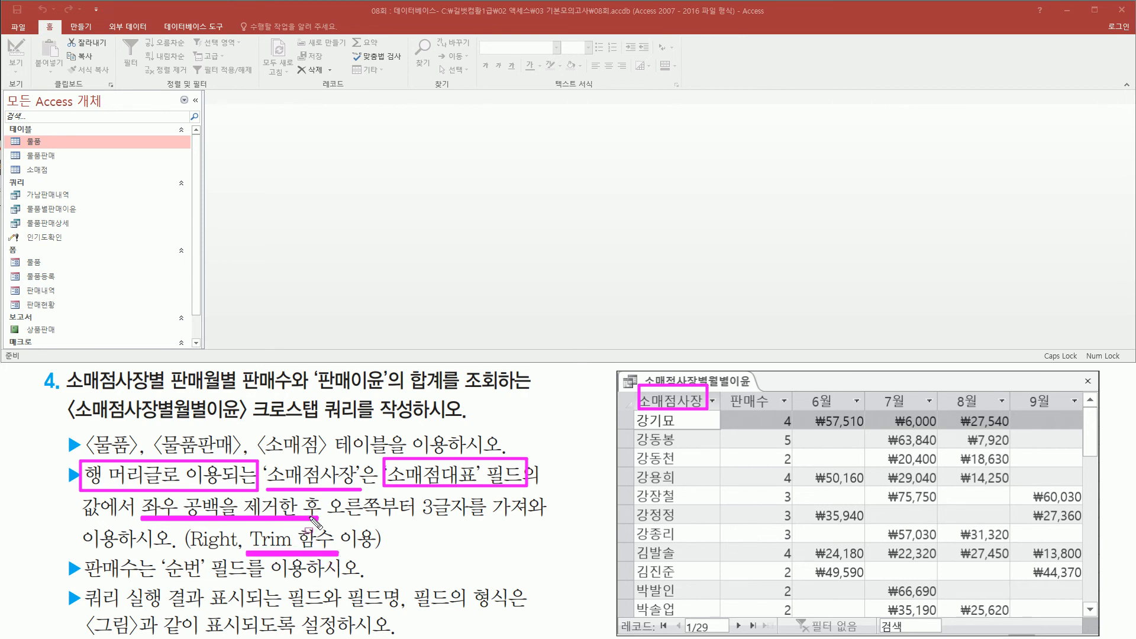
drag(330, 518, 553, 519)
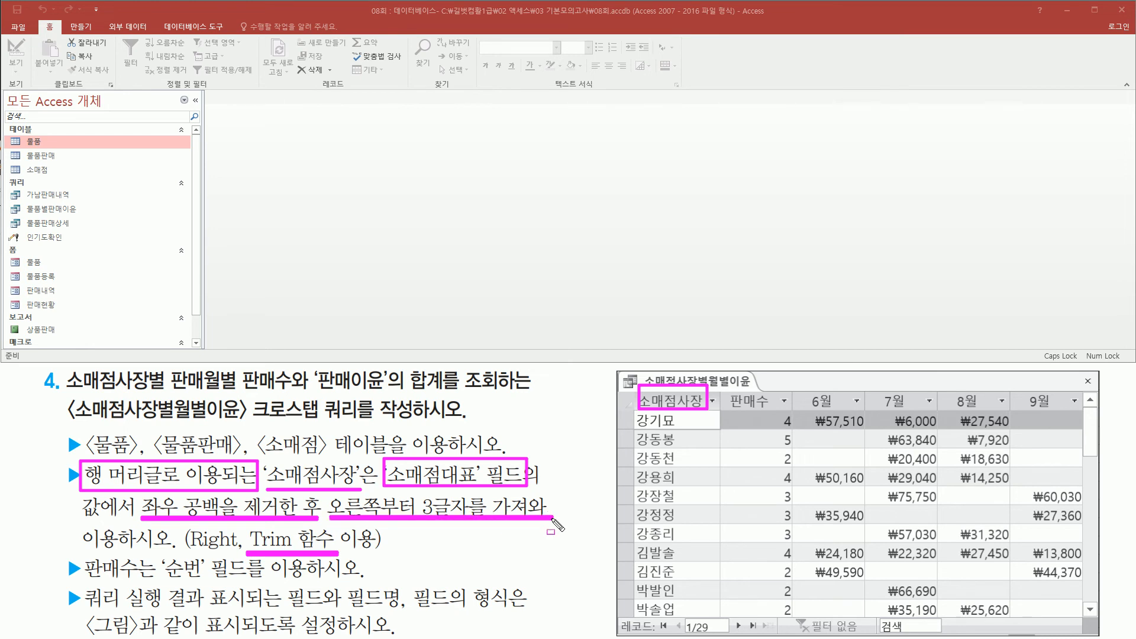
drag(193, 550, 239, 551)
drag(635, 413, 678, 617)
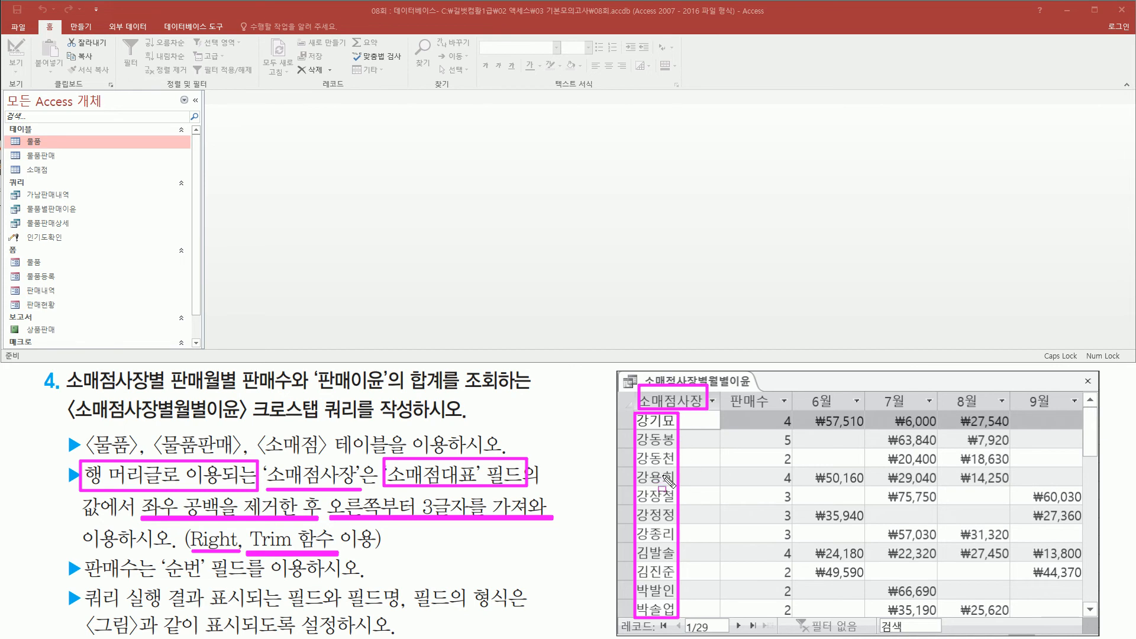
Step: Match the 판매수 column, the summed 판매이윤 values and the month headings in the sample result to the task text
mouse_move(723, 389)
mouse_down()
mouse_move(746, 406)
mouse_move(788, 408)
mouse_up()
mouse_move(82, 584)
mouse_down()
mouse_move(145, 586)
mouse_move(140, 551)
mouse_move(309, 583)
mouse_up()
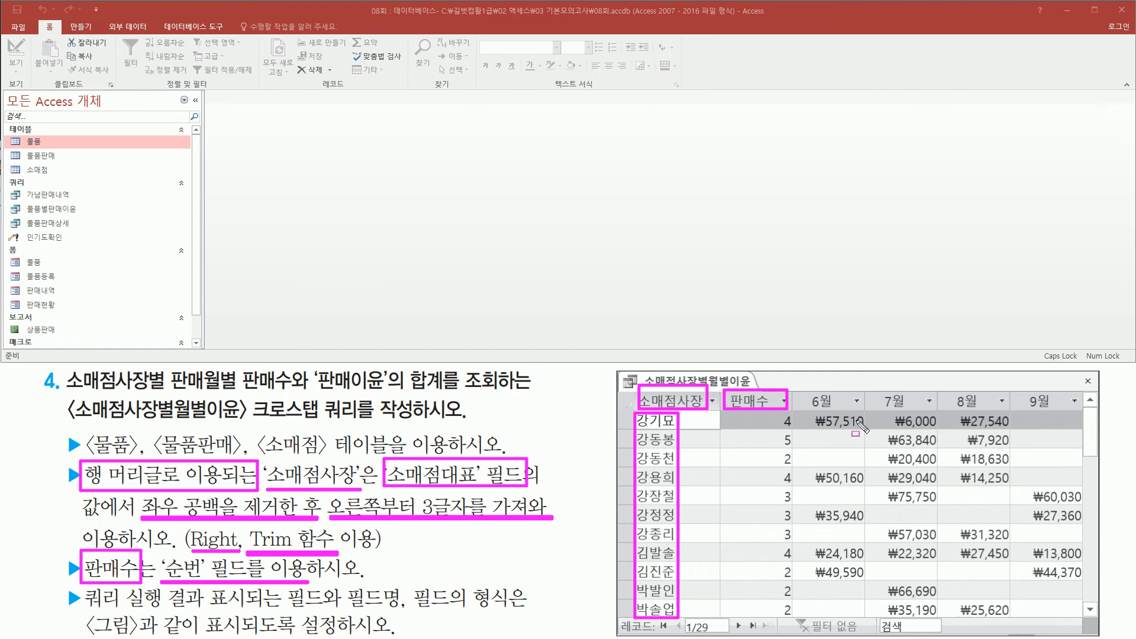
mouse_move(814, 414)
mouse_down()
mouse_move(867, 505)
mouse_move(1083, 614)
mouse_up()
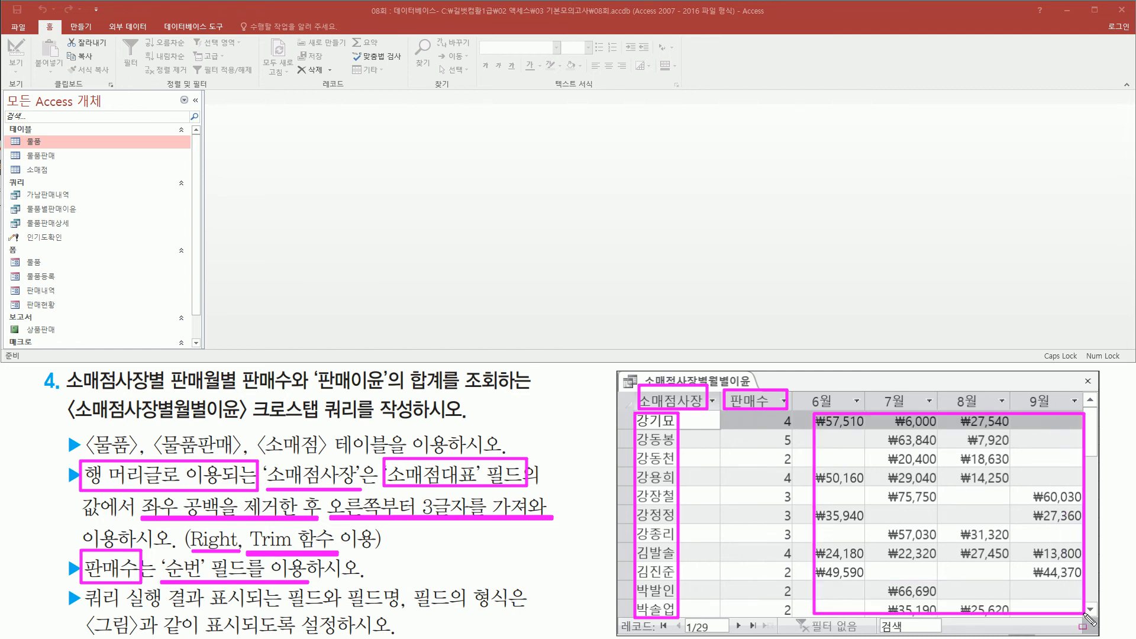
mouse_move(312, 366)
mouse_down()
mouse_move(336, 388)
mouse_move(447, 394)
mouse_up()
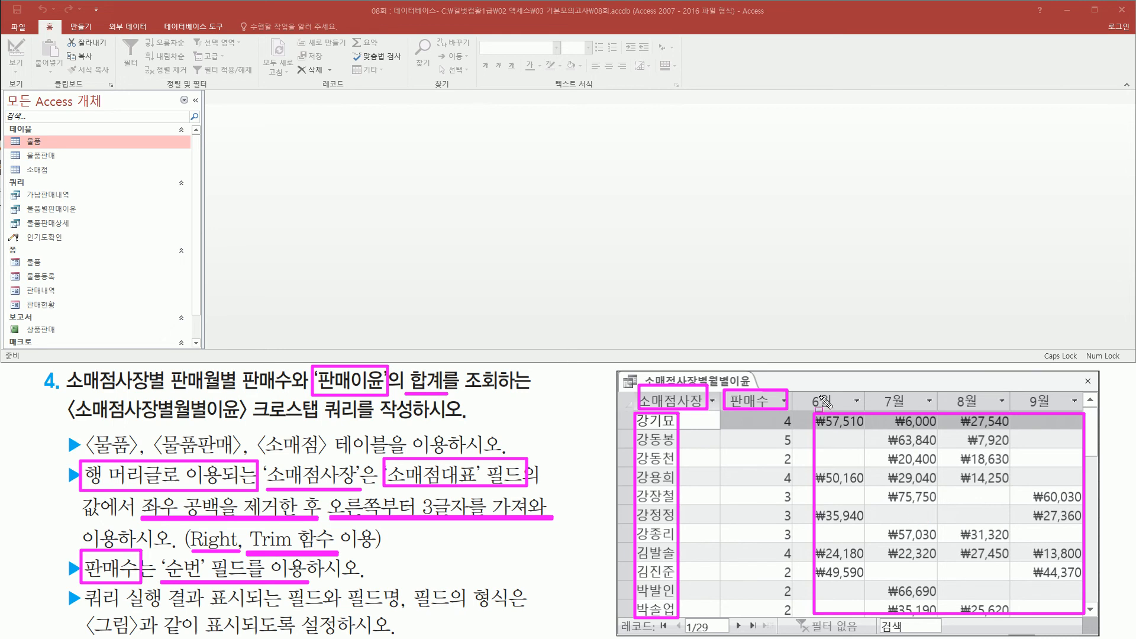
key(Escape)
mouse_move(804, 392)
mouse_down()
mouse_move(947, 411)
mouse_move(1081, 410)
mouse_up()
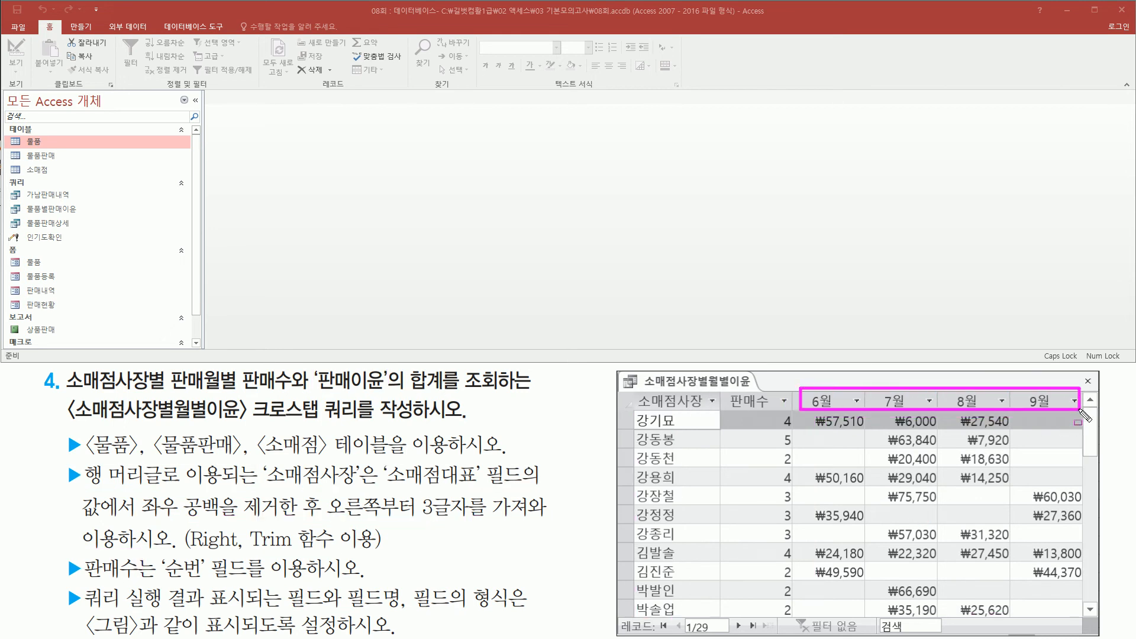
drag(170, 392, 221, 391)
key(Escape)
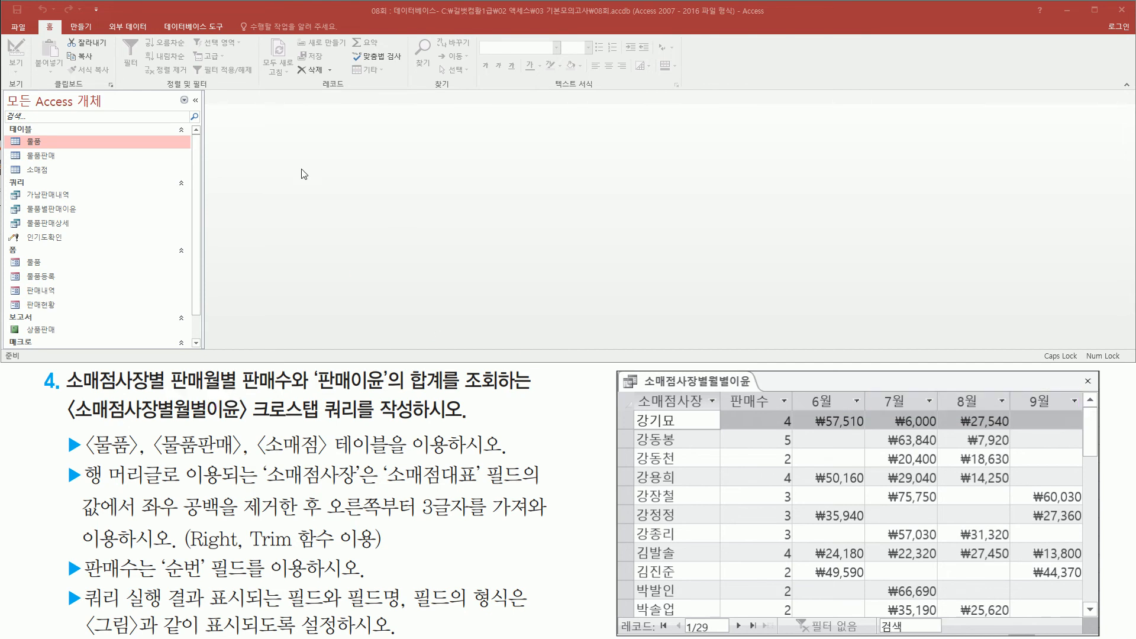
Step: Create a new query in Design view and move the table selection dialog clear of the task text
click(87, 26)
drag(173, 35, 202, 84)
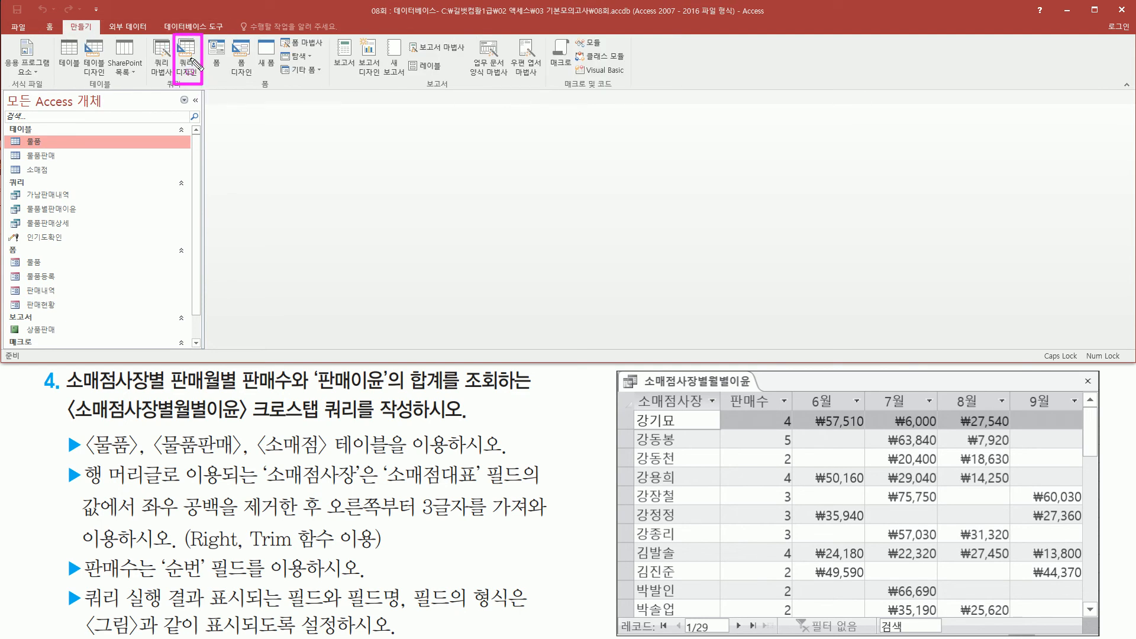
key(Escape)
click(187, 59)
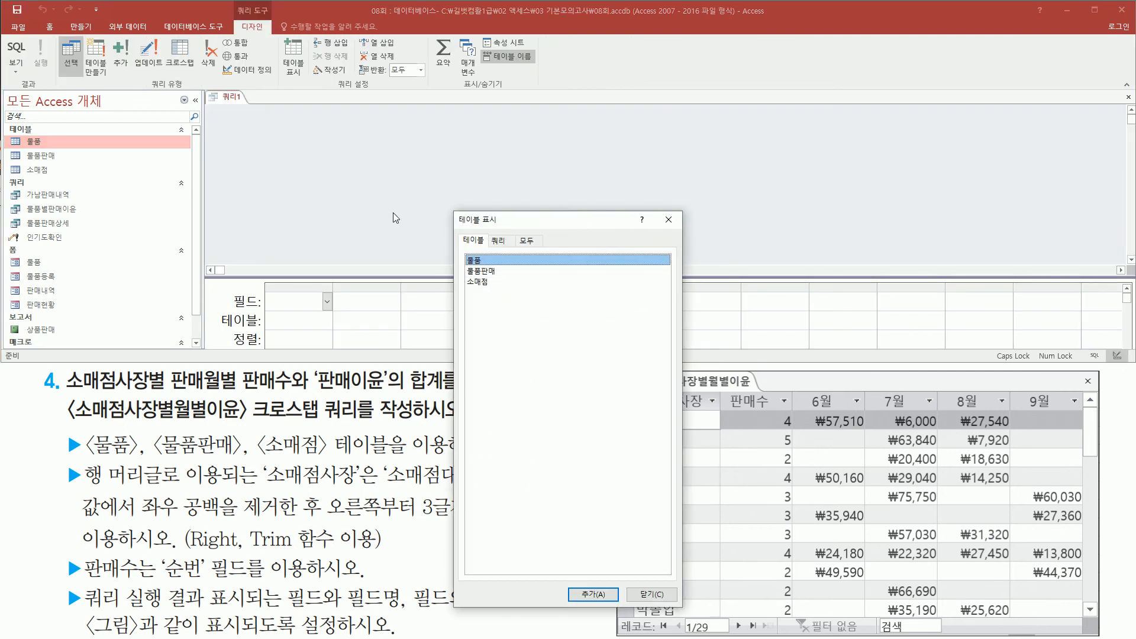
drag(514, 221, 502, 128)
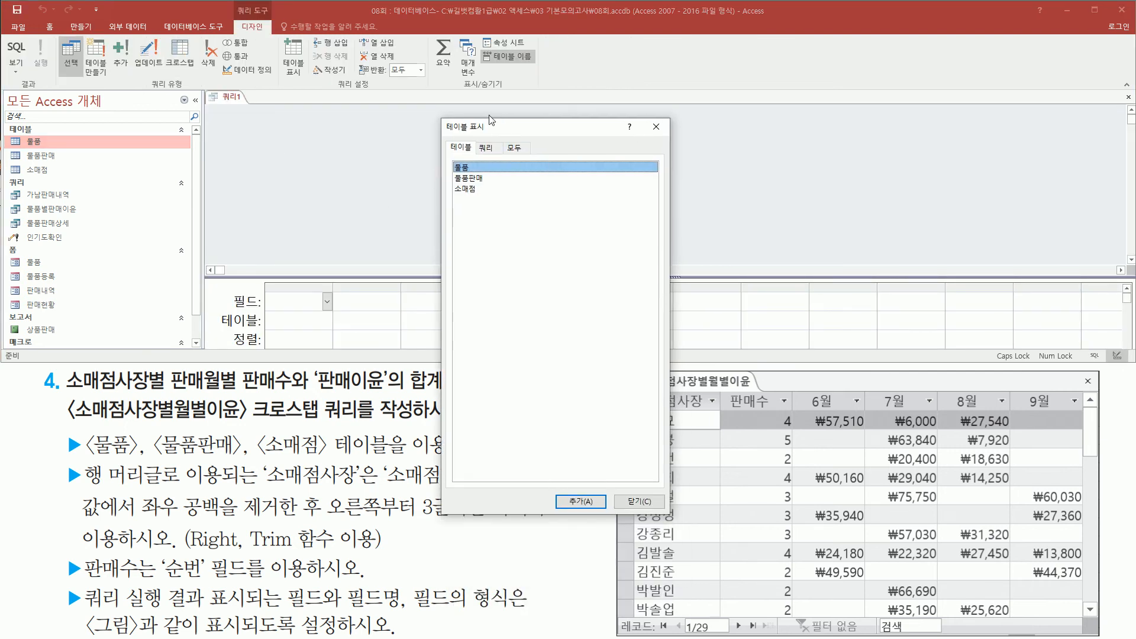
Step: Add the 물품, 물품판매 and 소매점 tables to the query and close the table selection dialog
drag(85, 457, 416, 456)
mouse_move(447, 160)
mouse_down()
mouse_move(502, 178)
mouse_move(502, 200)
mouse_up()
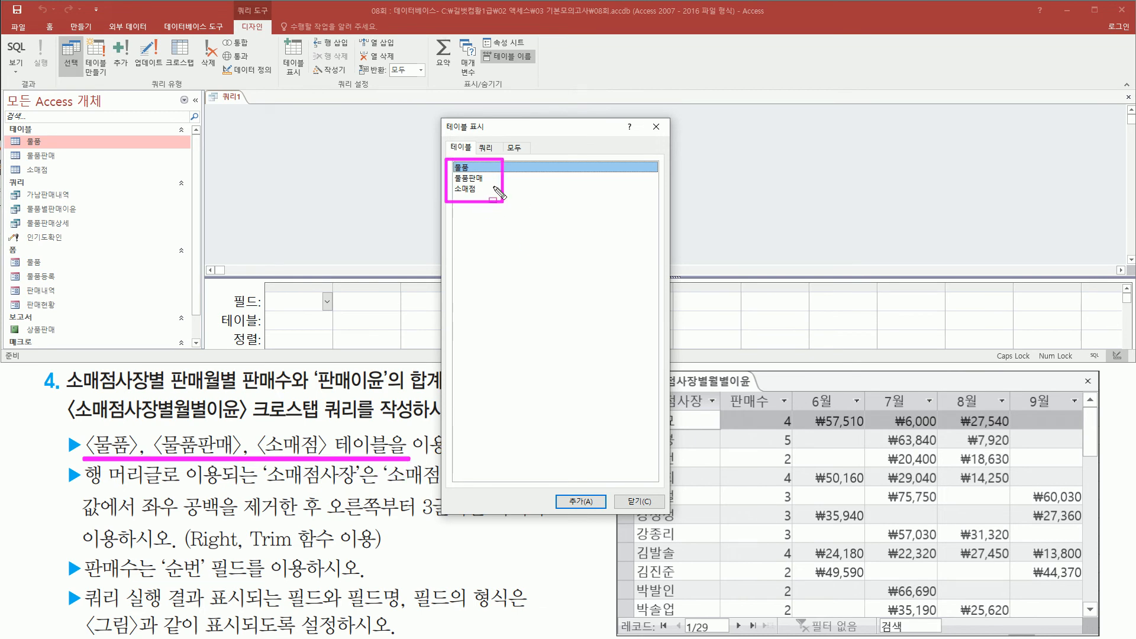
key(Escape)
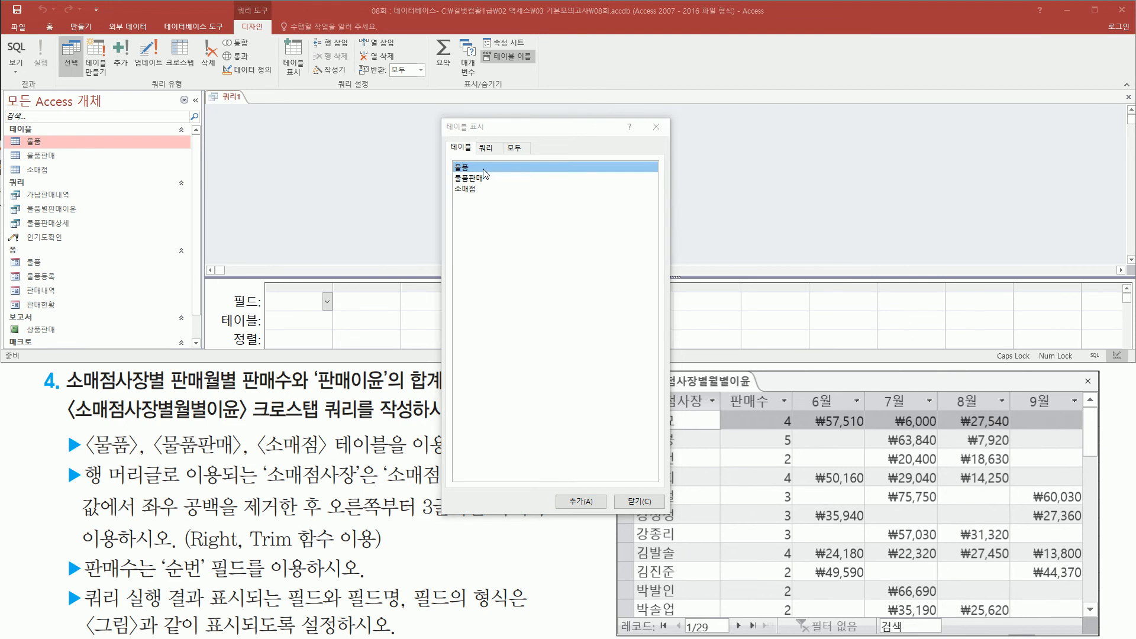
double_click(482, 167)
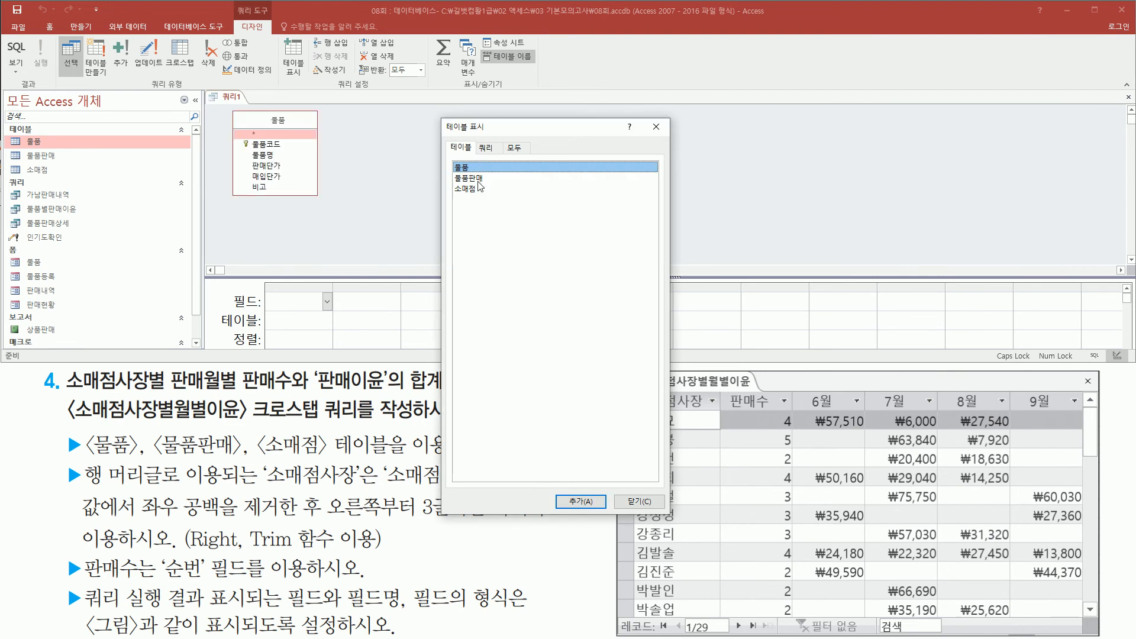
click(479, 179)
double_click(480, 180)
click(478, 190)
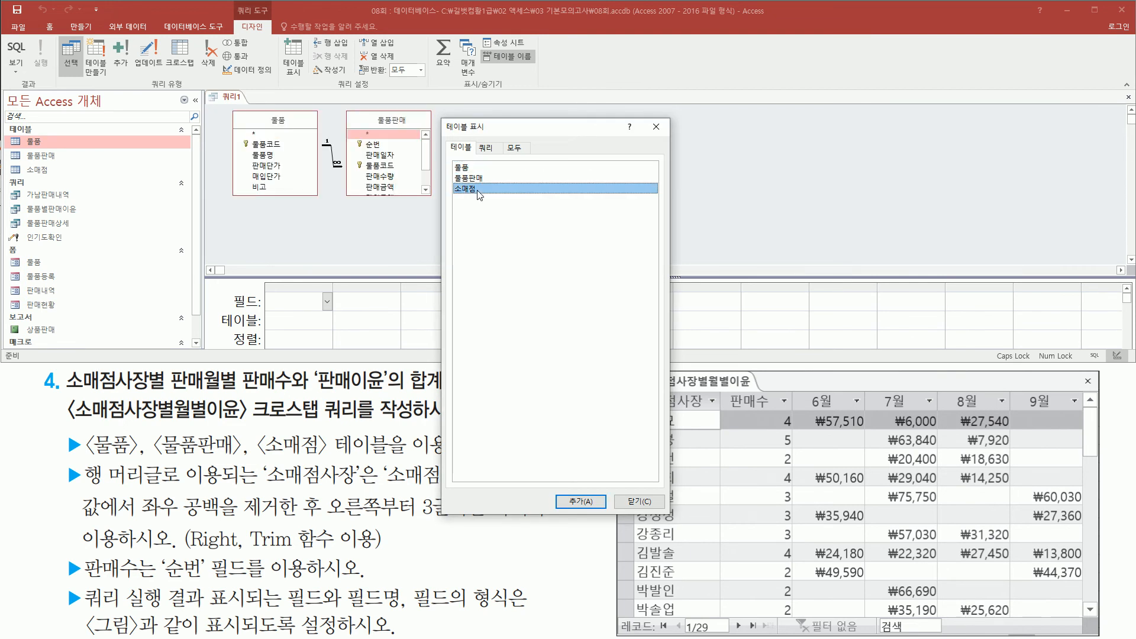
double_click(481, 188)
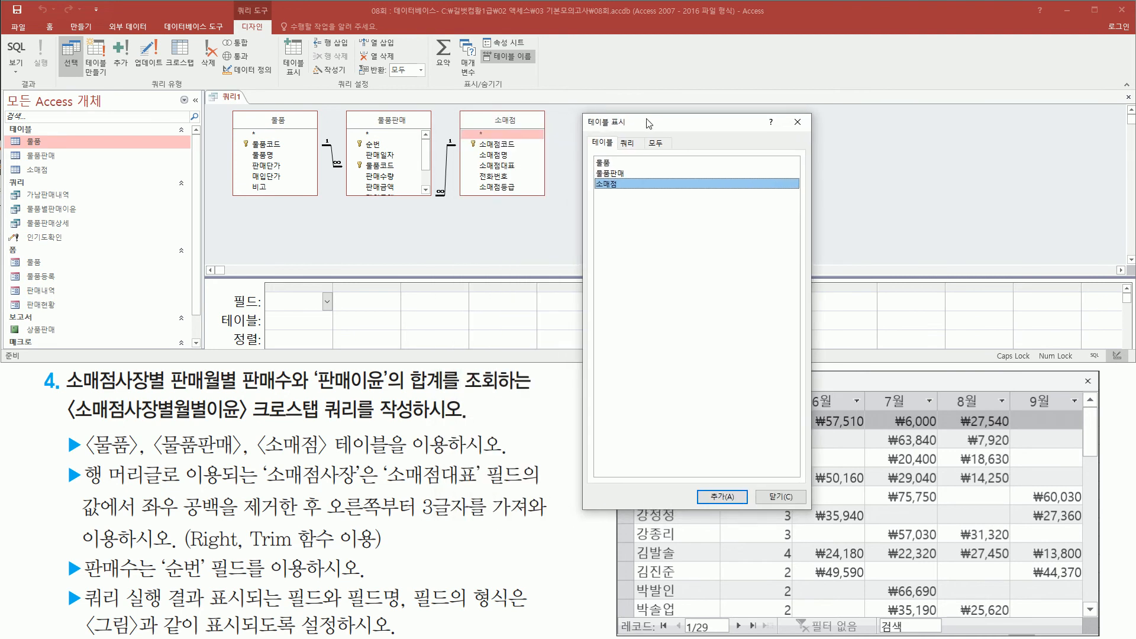
mouse_move(220, 103)
mouse_down()
mouse_move(381, 197)
mouse_move(553, 202)
mouse_up()
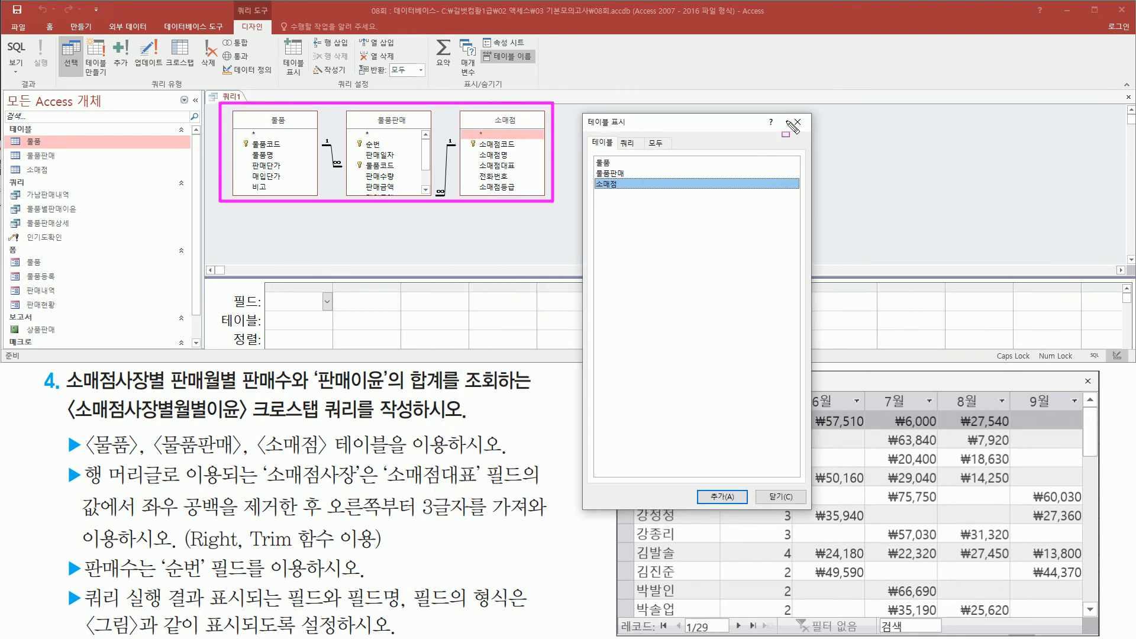
drag(781, 113, 813, 136)
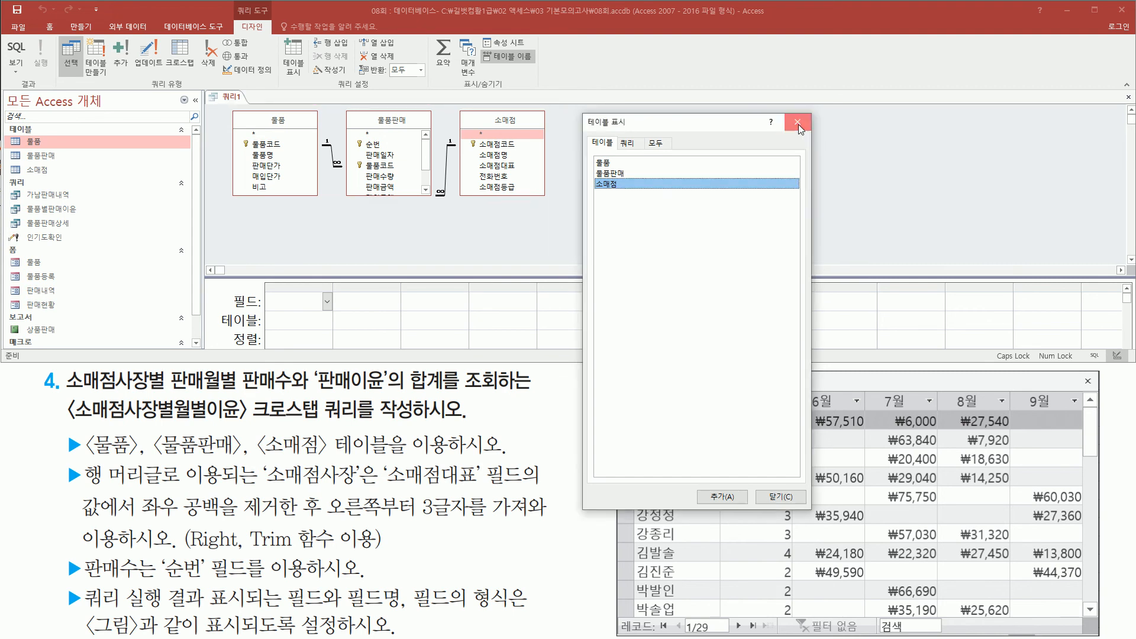
click(797, 121)
Step: Add the 소매점대표 field of the 소매점 table to the query grid as the source for the 소매점사장 row heading
key(ctrl+shift+d)
mouse_move(634, 409)
mouse_down()
mouse_move(638, 393)
mouse_move(712, 424)
mouse_move(705, 618)
mouse_up()
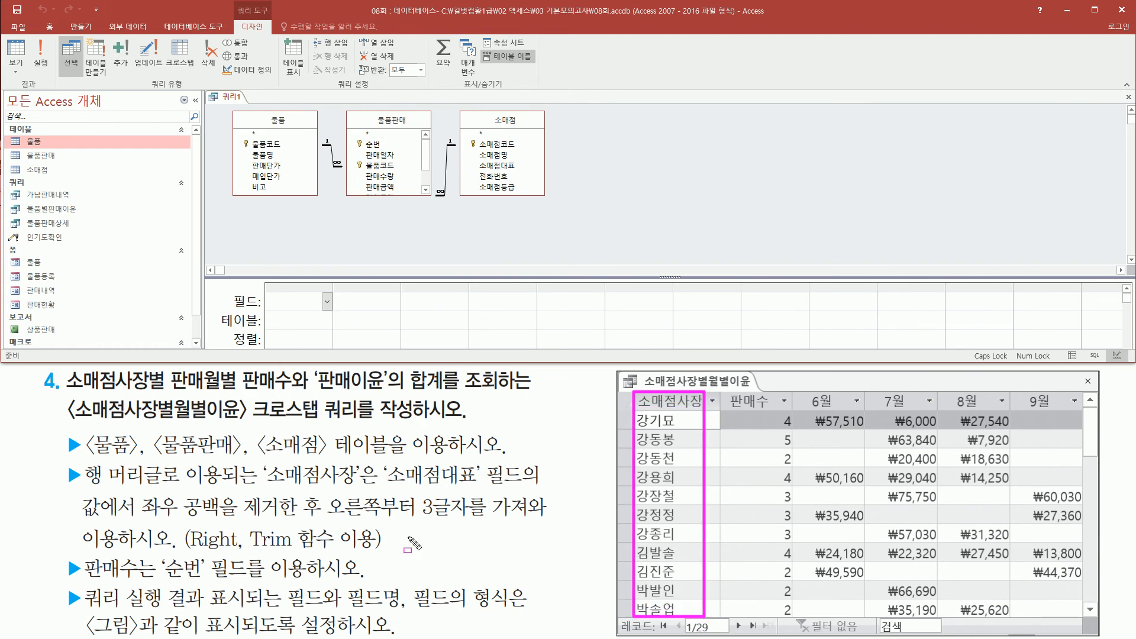
mouse_move(382, 492)
mouse_down()
mouse_move(500, 506)
mouse_move(506, 459)
mouse_move(529, 458)
mouse_up()
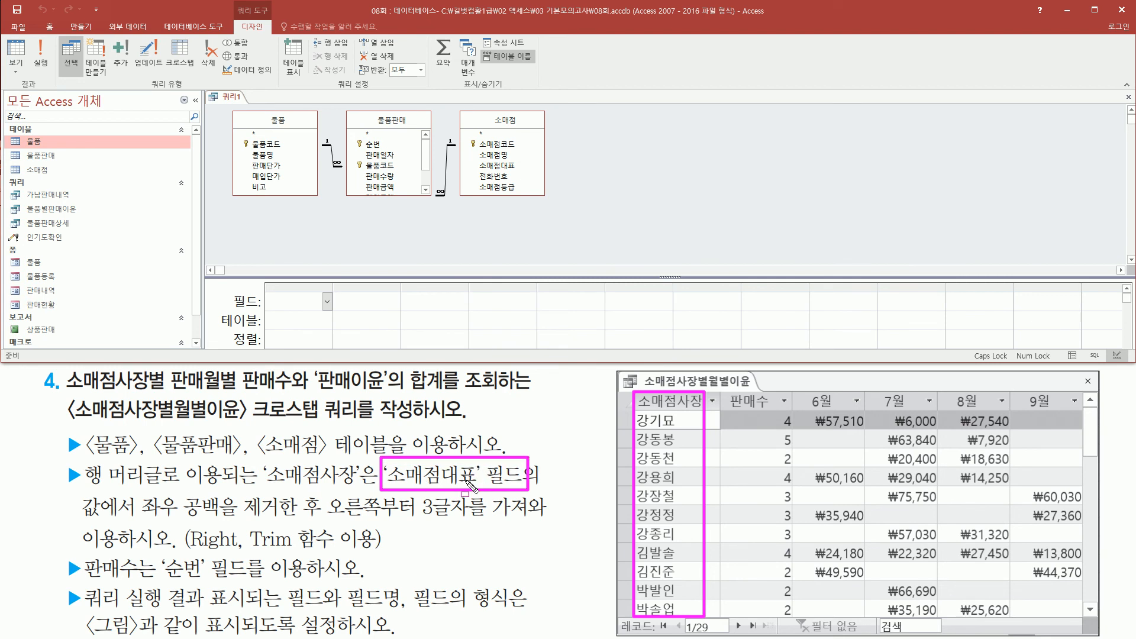
drag(461, 108, 557, 205)
drag(474, 158, 529, 172)
key(Escape)
click(506, 167)
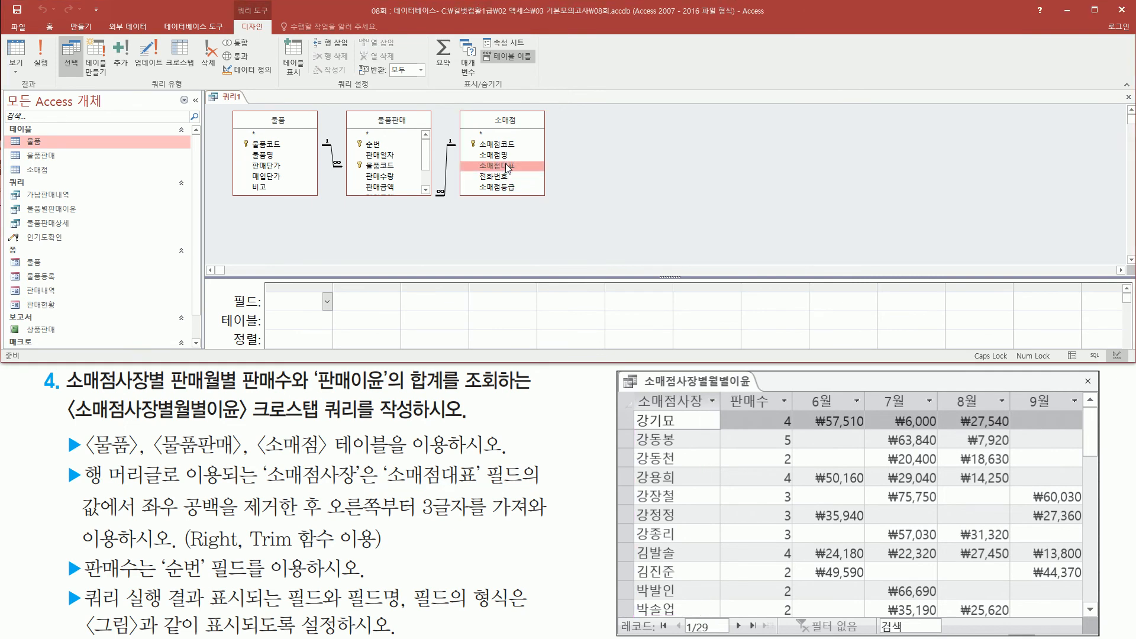
double_click(507, 169)
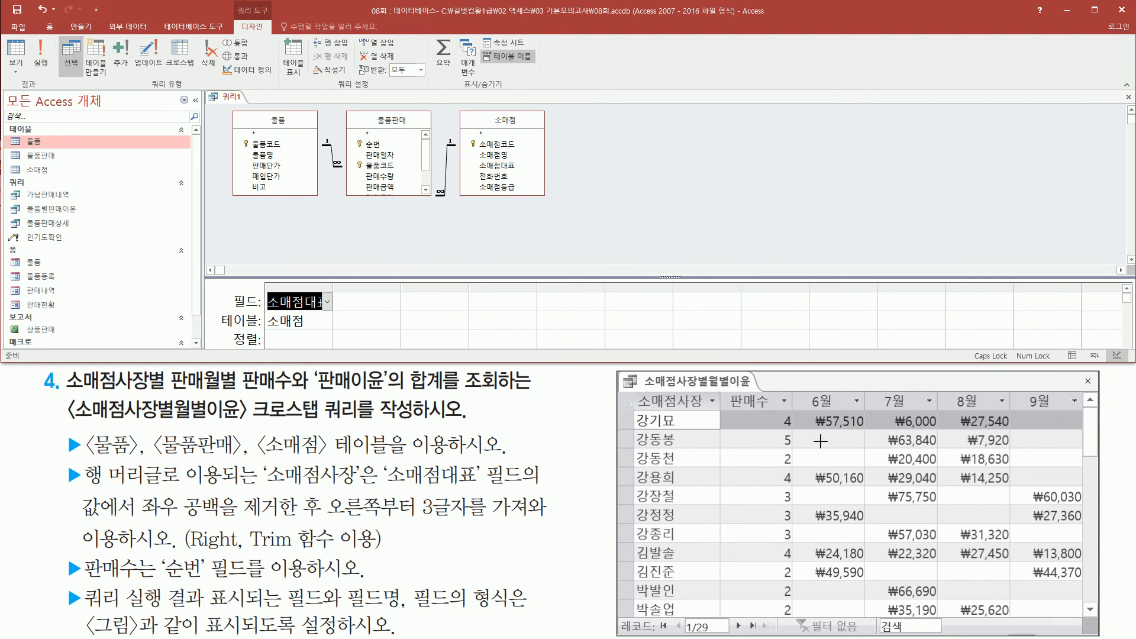
Step: Add the 순번 field of the 물품판매 table to the query grid as the source for 판매수
mouse_move(726, 389)
mouse_down()
mouse_move(753, 415)
mouse_move(782, 416)
mouse_up()
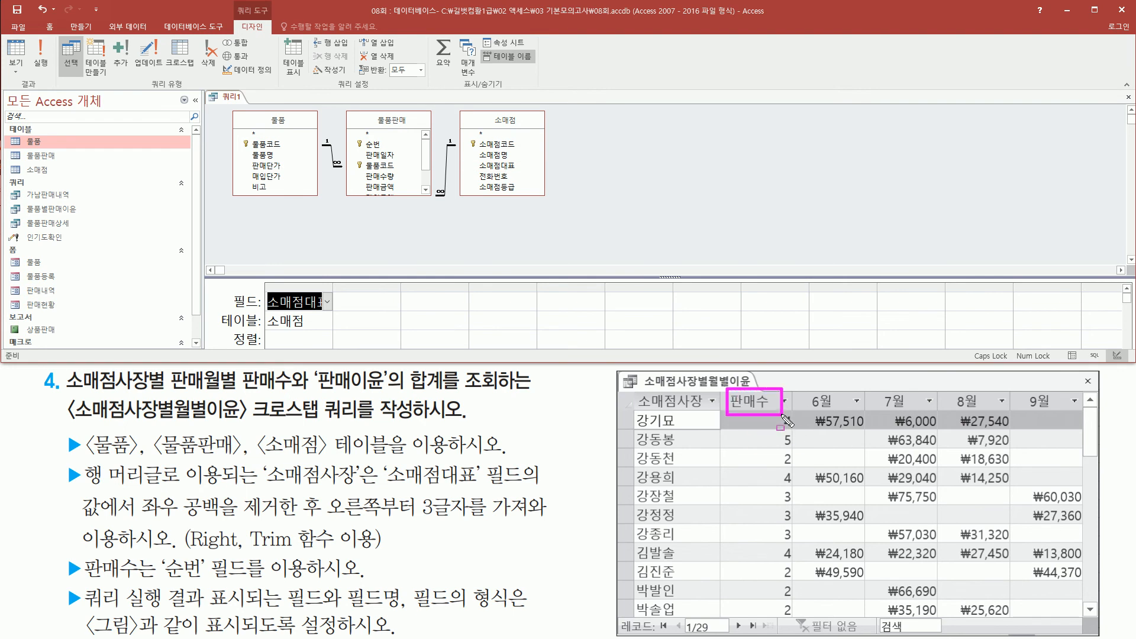
drag(77, 583, 312, 583)
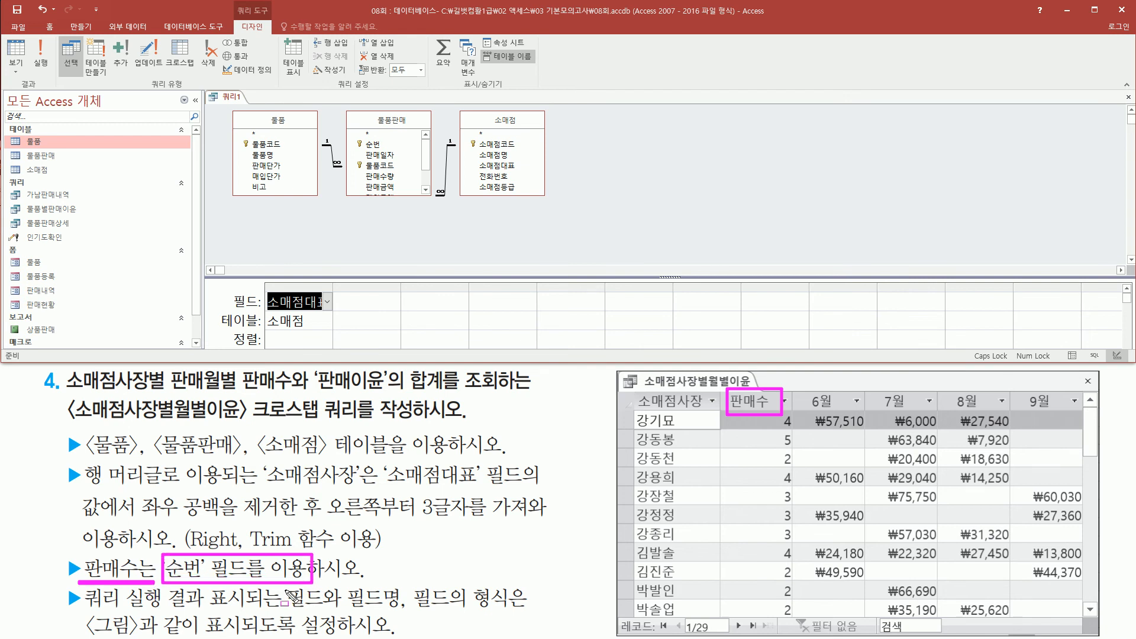
mouse_move(345, 111)
mouse_down()
mouse_move(381, 161)
mouse_move(437, 201)
mouse_up()
drag(358, 139, 385, 151)
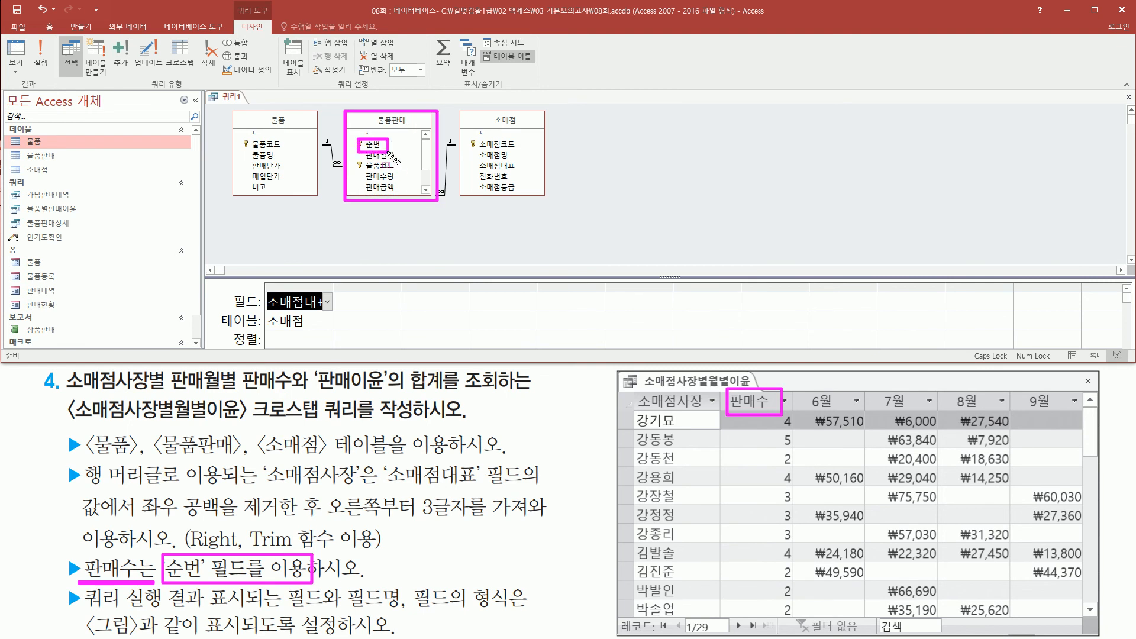
key(Escape)
click(375, 145)
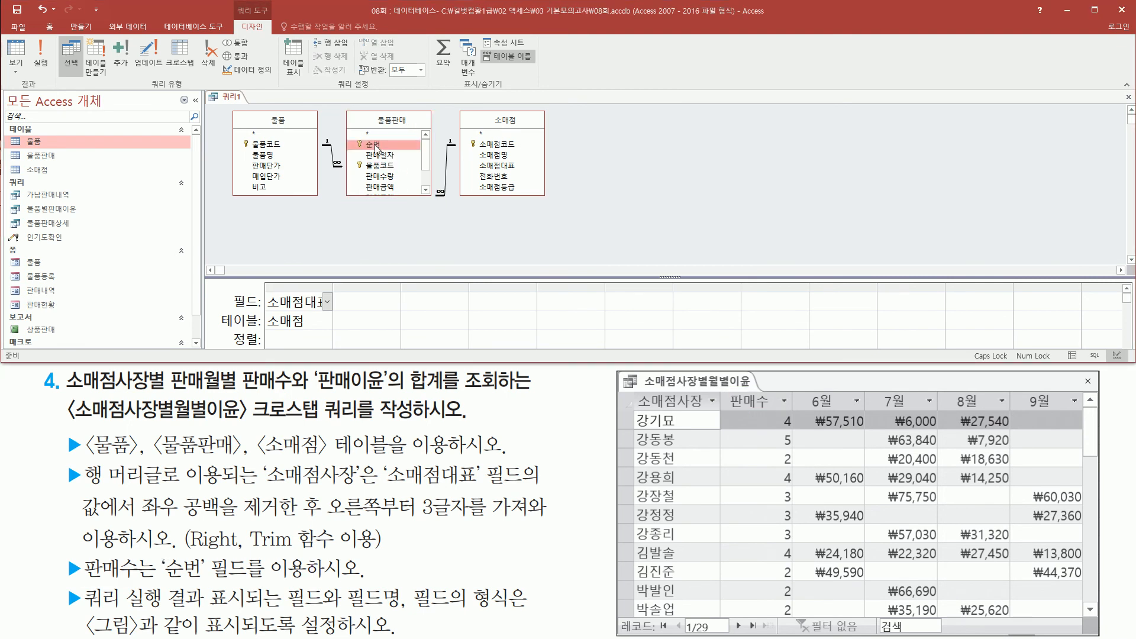
double_click(375, 146)
Step: Add the 판매일자 field of the 물품판매 table to the query grid for the month column headings
mouse_move(803, 387)
mouse_down()
mouse_move(825, 417)
mouse_move(1080, 413)
mouse_up()
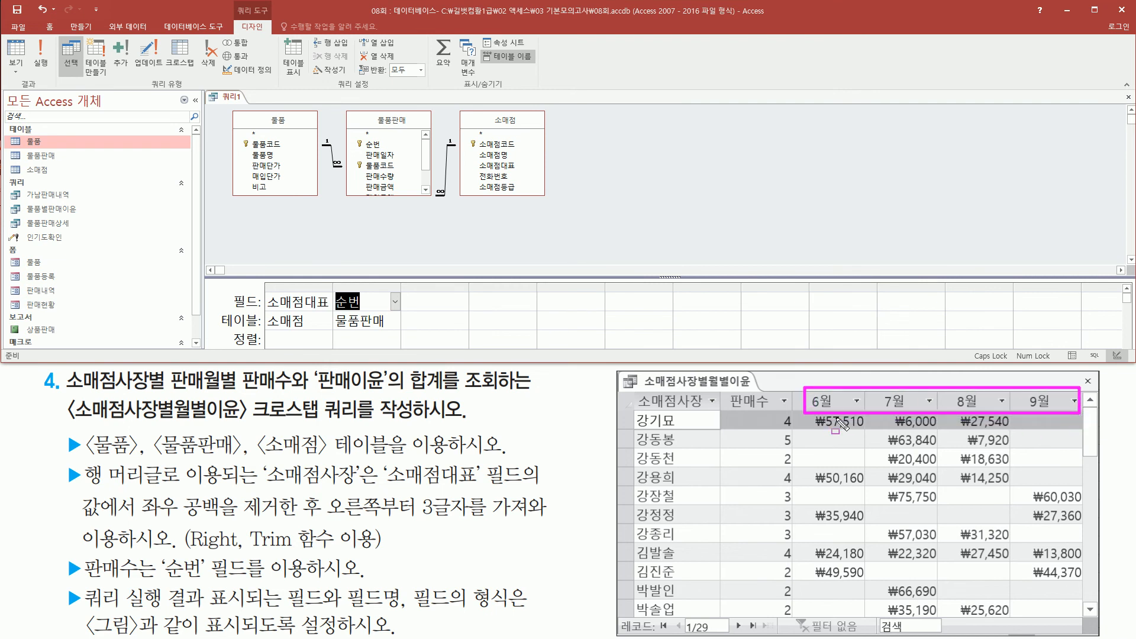
drag(172, 394, 222, 396)
drag(348, 109, 438, 207)
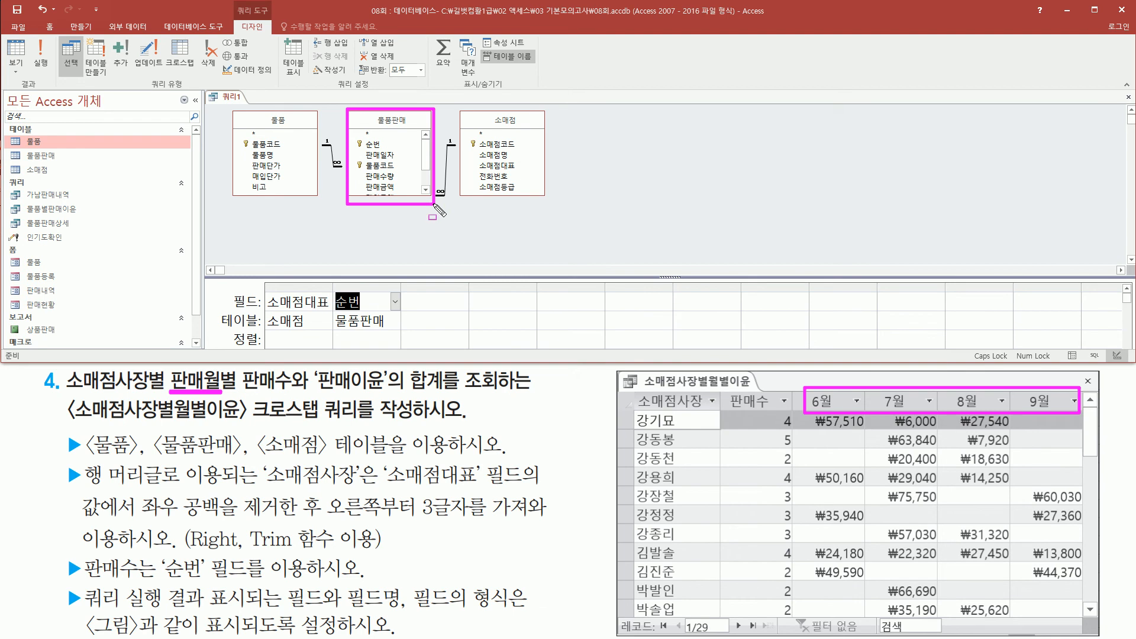
key(Escape)
scroll(429, 176, down, 1)
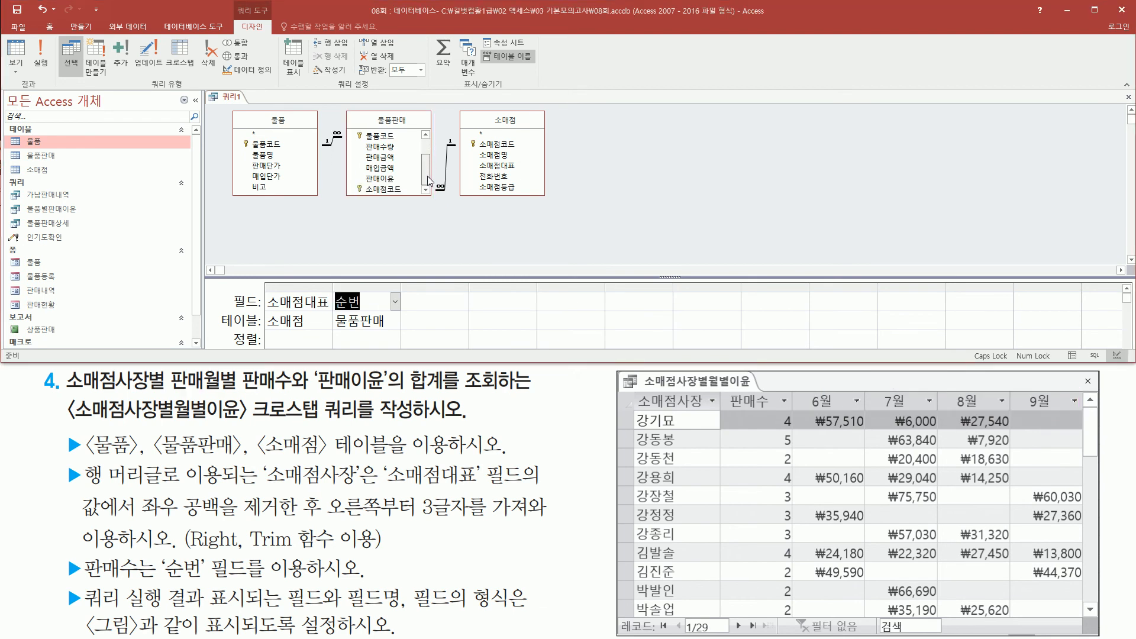
scroll(430, 149, up, 1)
mouse_move(430, 156)
mouse_down()
mouse_move(429, 187)
mouse_move(427, 146)
mouse_up()
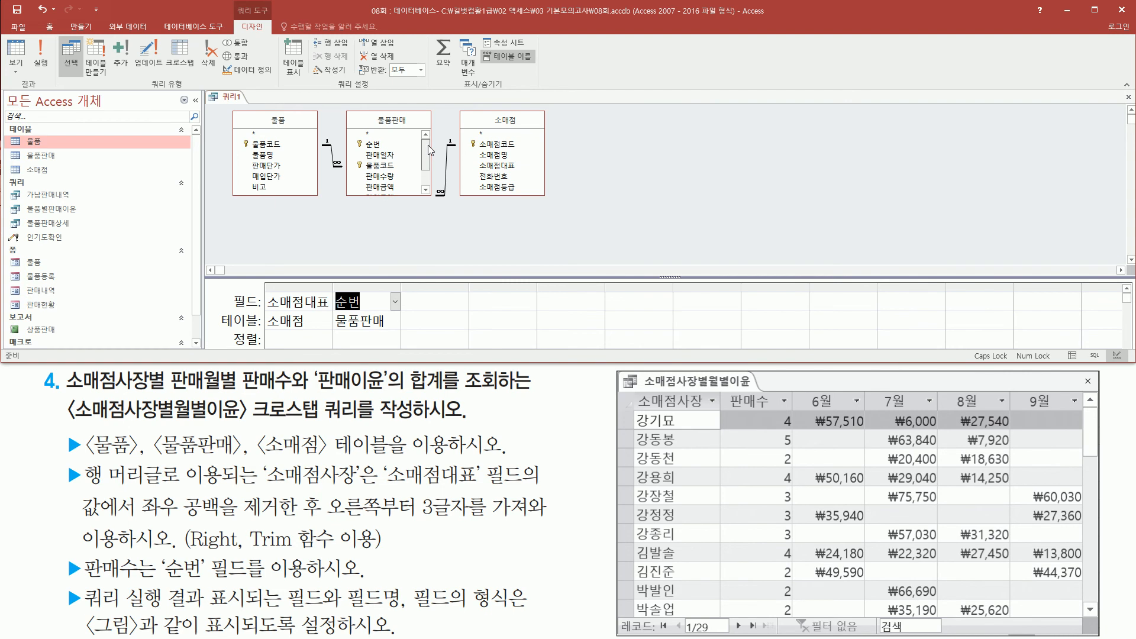
click(388, 156)
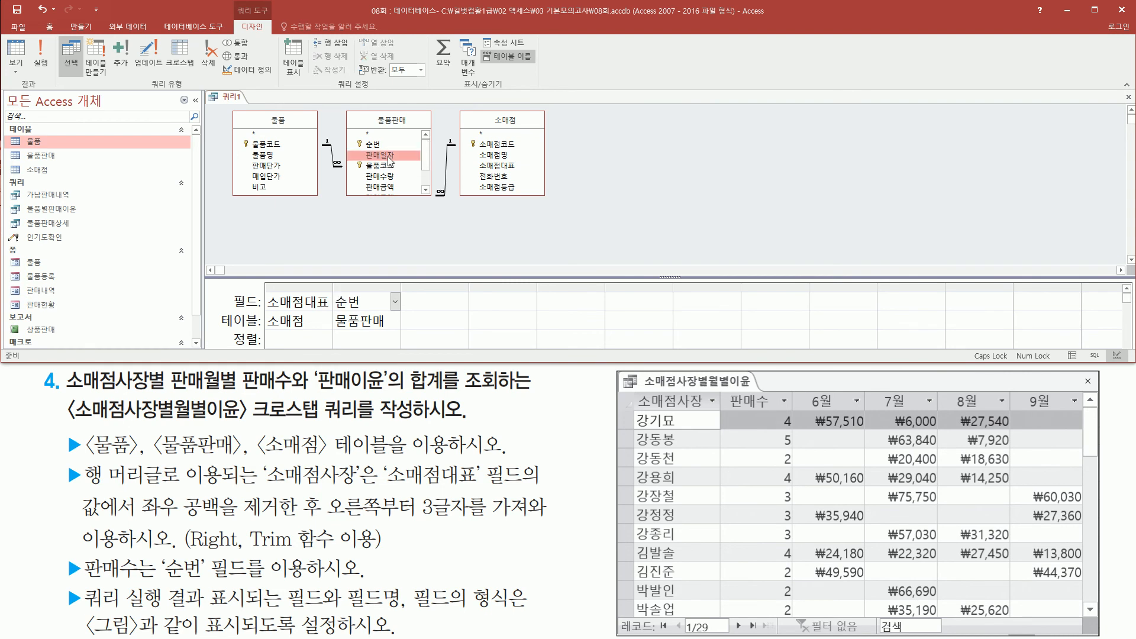
double_click(389, 156)
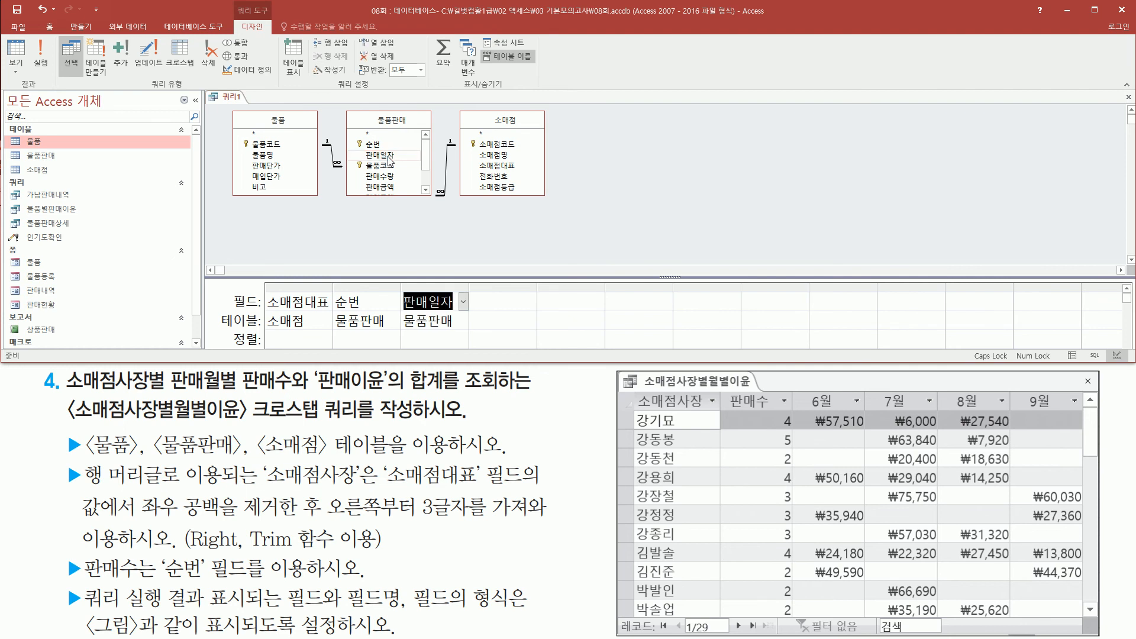
Step: Add the 판매이윤 field of the 물품판매 table to the query grid as the source for the crosstab values
mouse_move(805, 409)
mouse_down()
mouse_move(1009, 589)
mouse_move(1080, 621)
mouse_move(1077, 610)
mouse_up()
drag(314, 392, 449, 392)
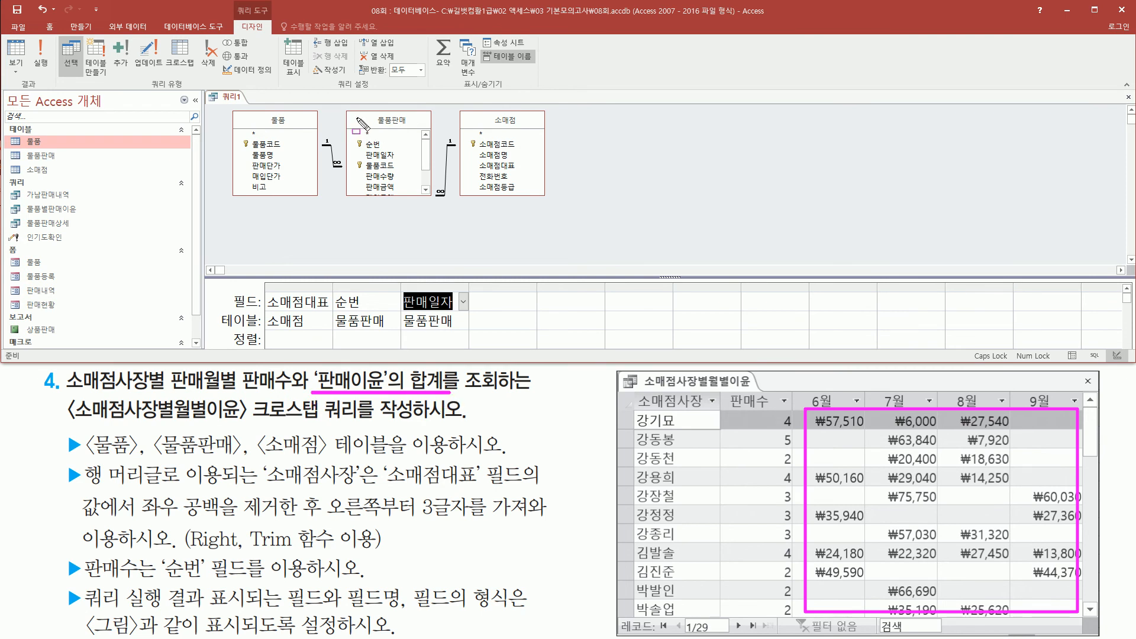
drag(344, 112, 430, 202)
key(Escape)
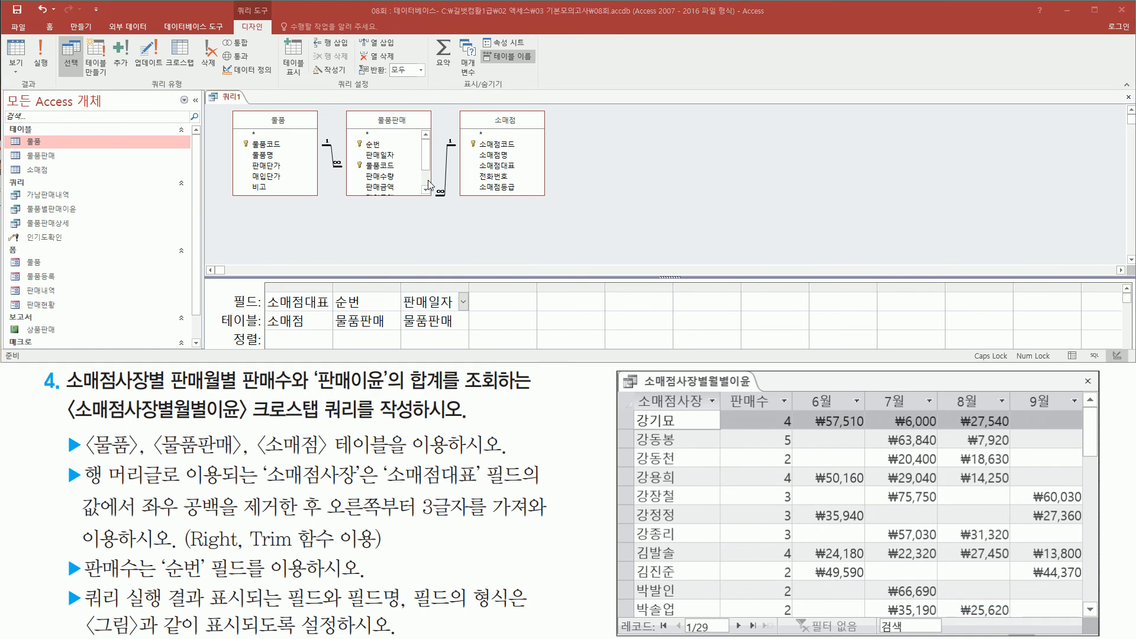
scroll(428, 185, down, 1)
click(390, 179)
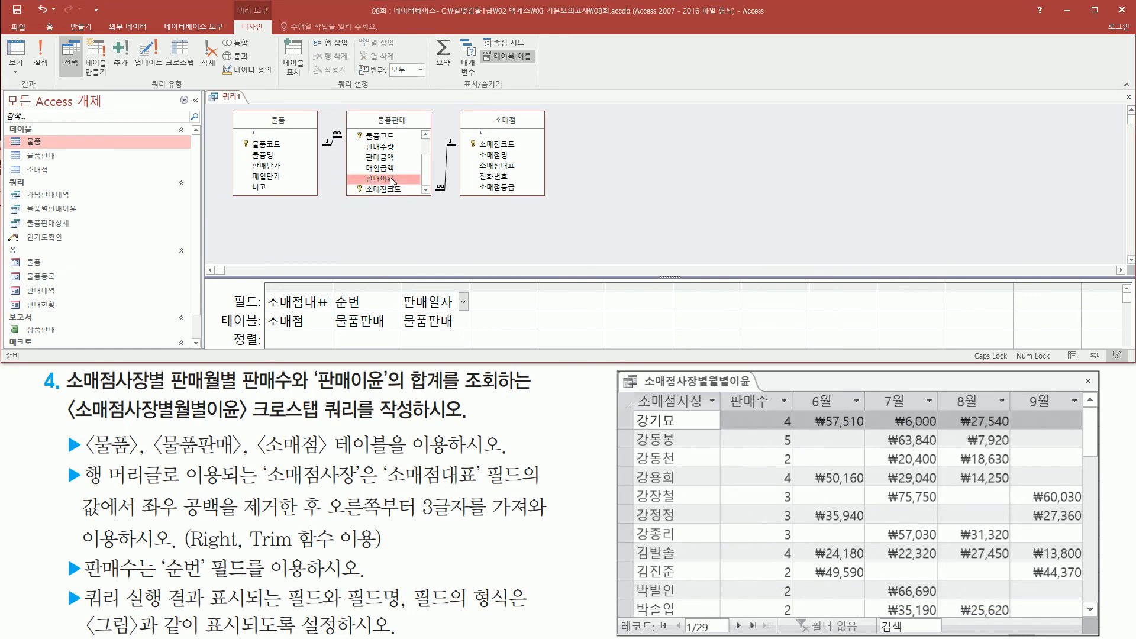
double_click(391, 179)
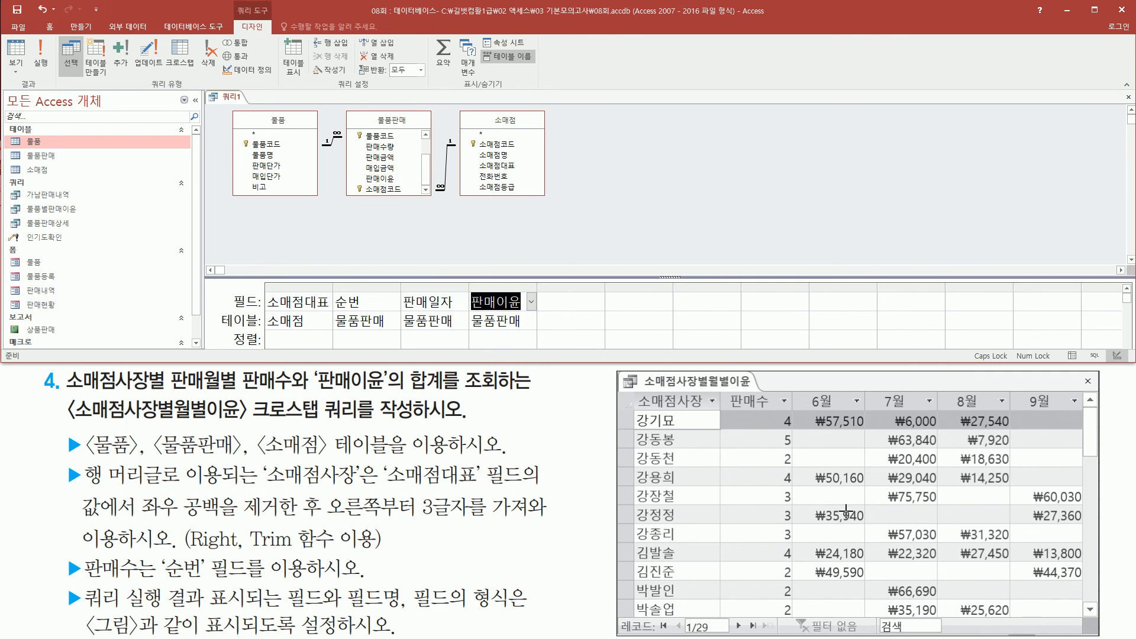
Step: Enlarge the query design grid so that more of its rows below the field and table rows fit
drag(264, 287, 536, 340)
key(Escape)
click(550, 276)
drag(553, 275, 553, 211)
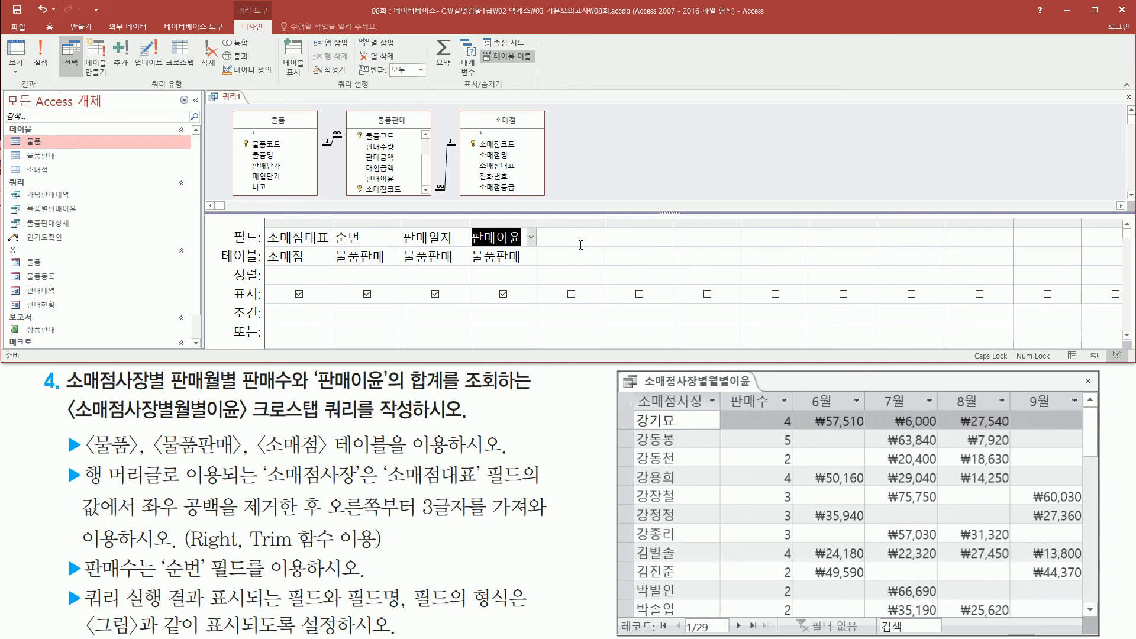
Step: Run the query and examine the 소매점대표 values against the Trim and Right requirements for the 소매점사장 row heading
drag(31, 33, 52, 73)
key(Escape)
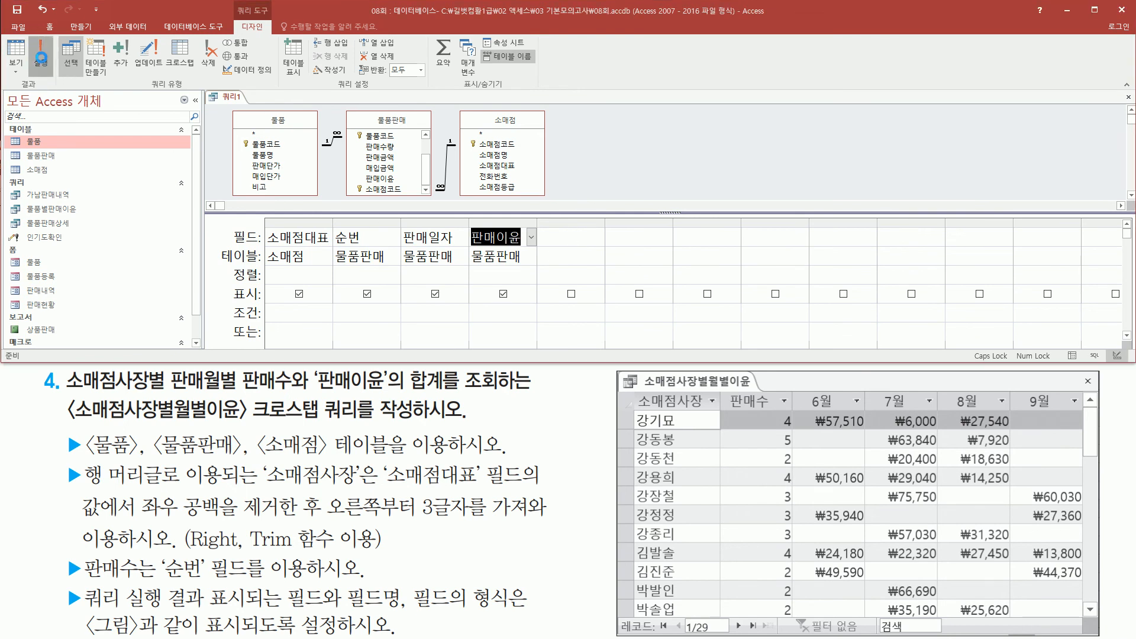
click(40, 56)
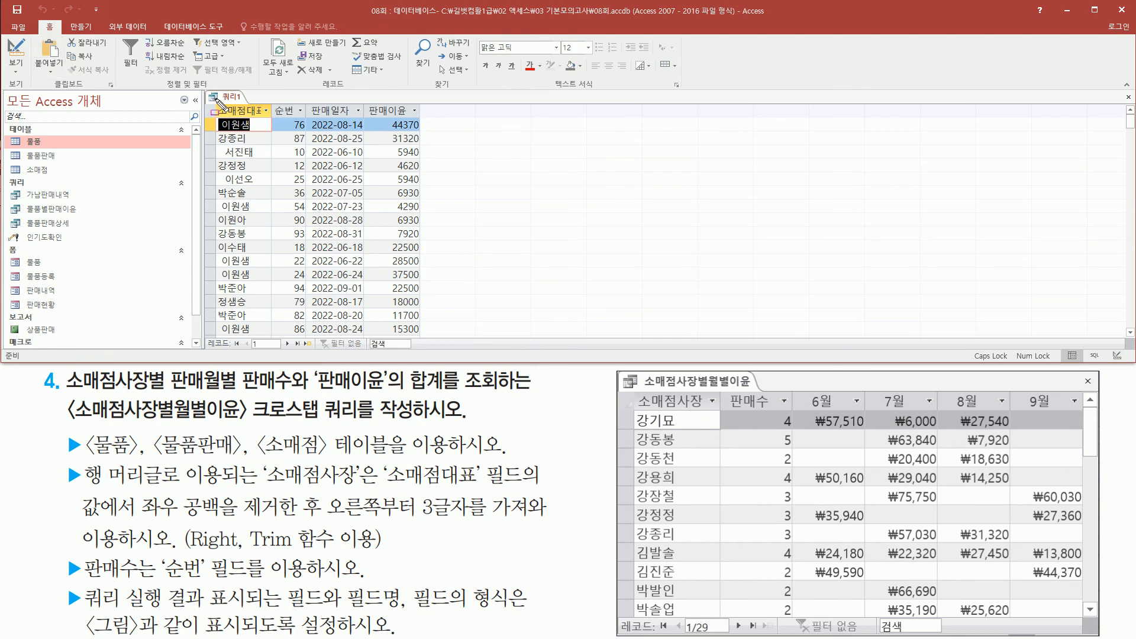
mouse_move(219, 104)
mouse_down()
mouse_move(237, 249)
mouse_move(275, 339)
mouse_up()
key(Escape)
drag(217, 147, 227, 163)
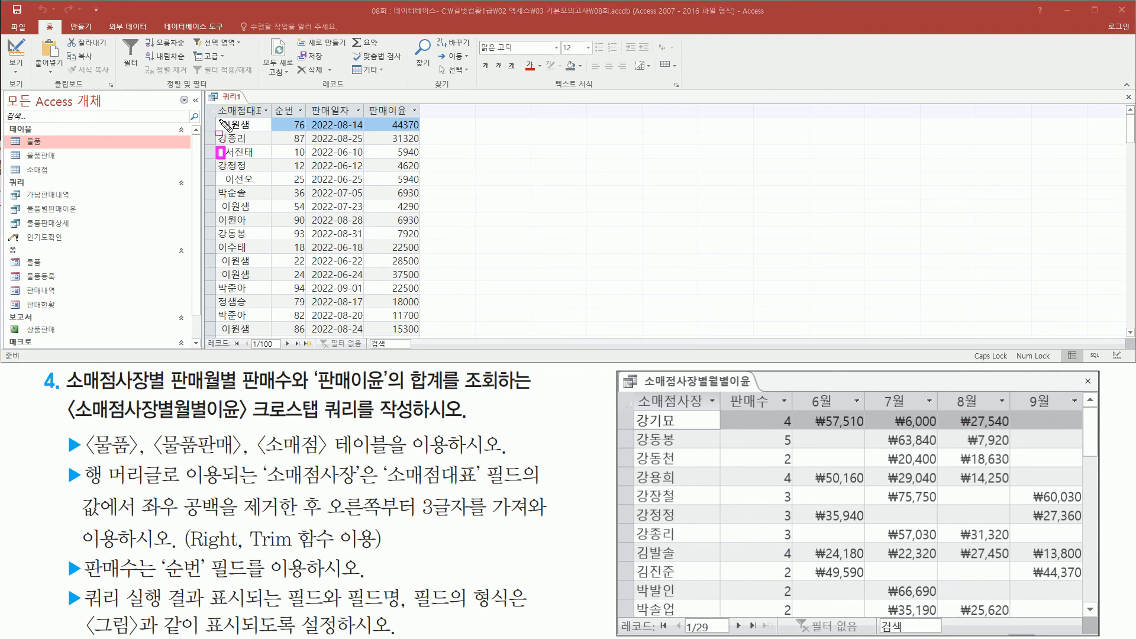
drag(217, 117, 223, 131)
drag(219, 173, 228, 185)
drag(239, 552, 336, 552)
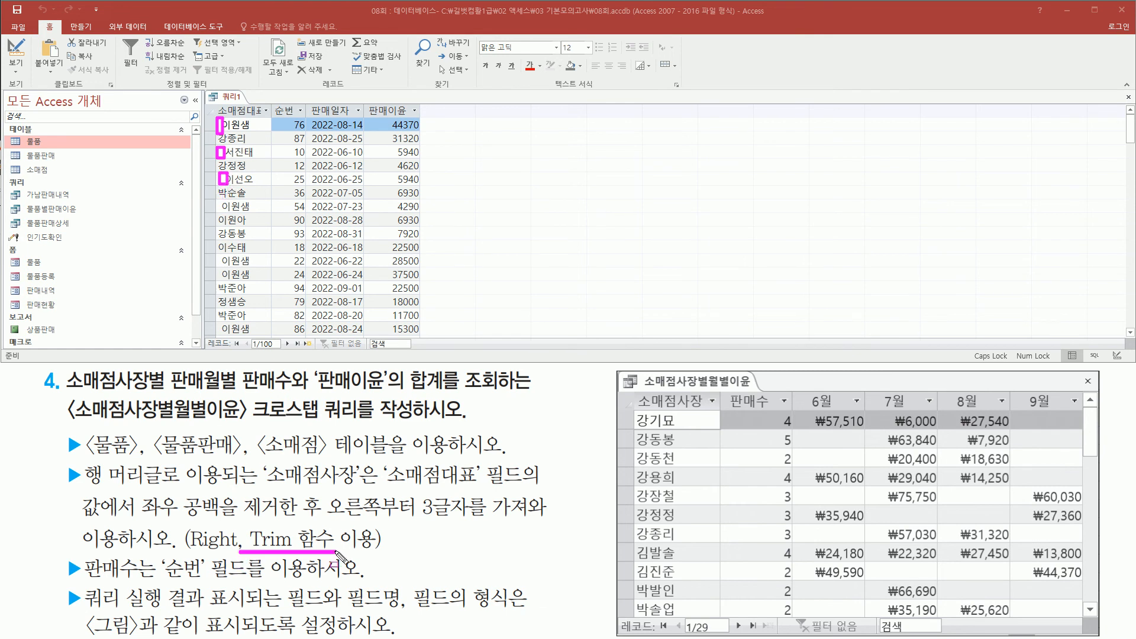
drag(187, 522, 242, 553)
drag(328, 520, 477, 520)
drag(631, 402, 680, 614)
drag(622, 557, 627, 553)
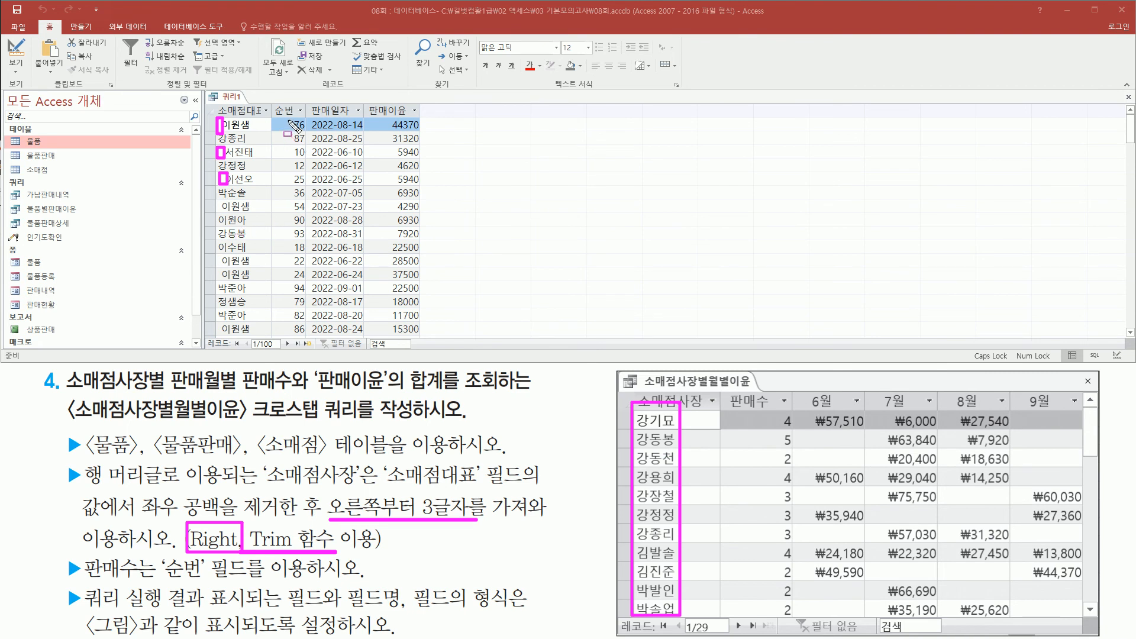
Step: Examine the 순번, 판매일자 and 판매이윤 columns against the required 판매수, month headings and profit sums
drag(289, 117, 306, 335)
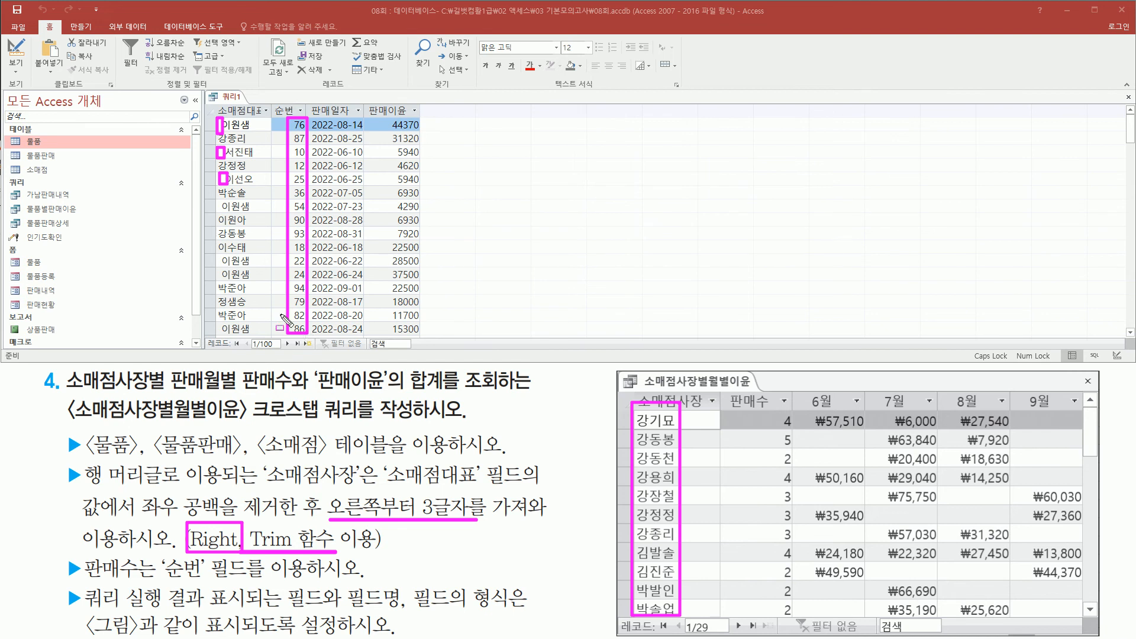
drag(84, 582, 327, 588)
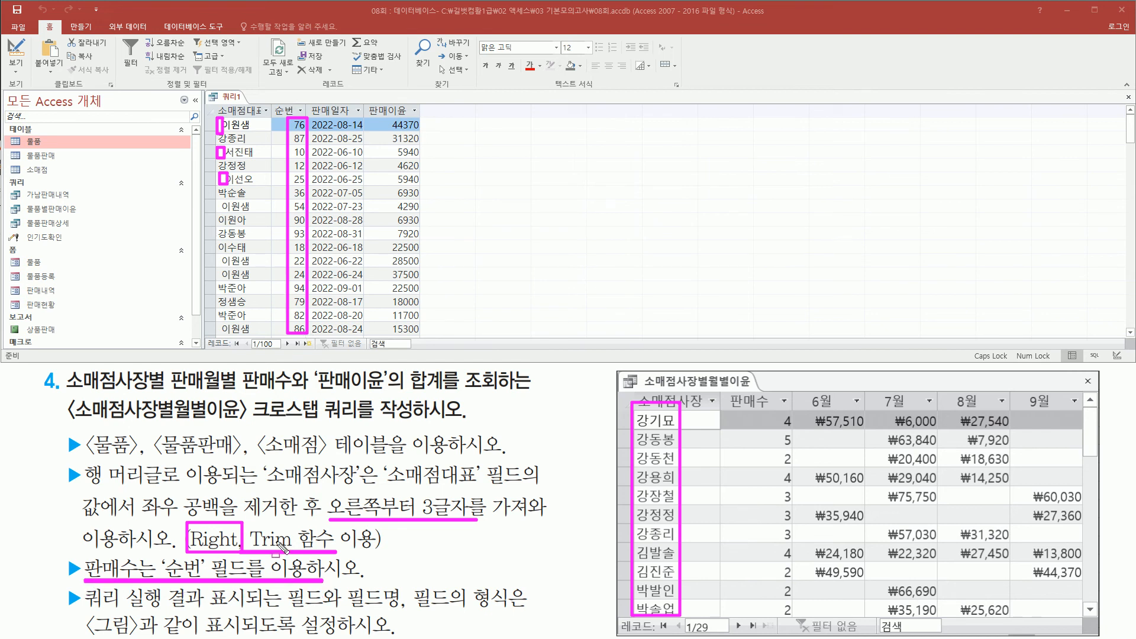
key(Escape)
key(ctrl+shift+d)
drag(307, 115, 366, 342)
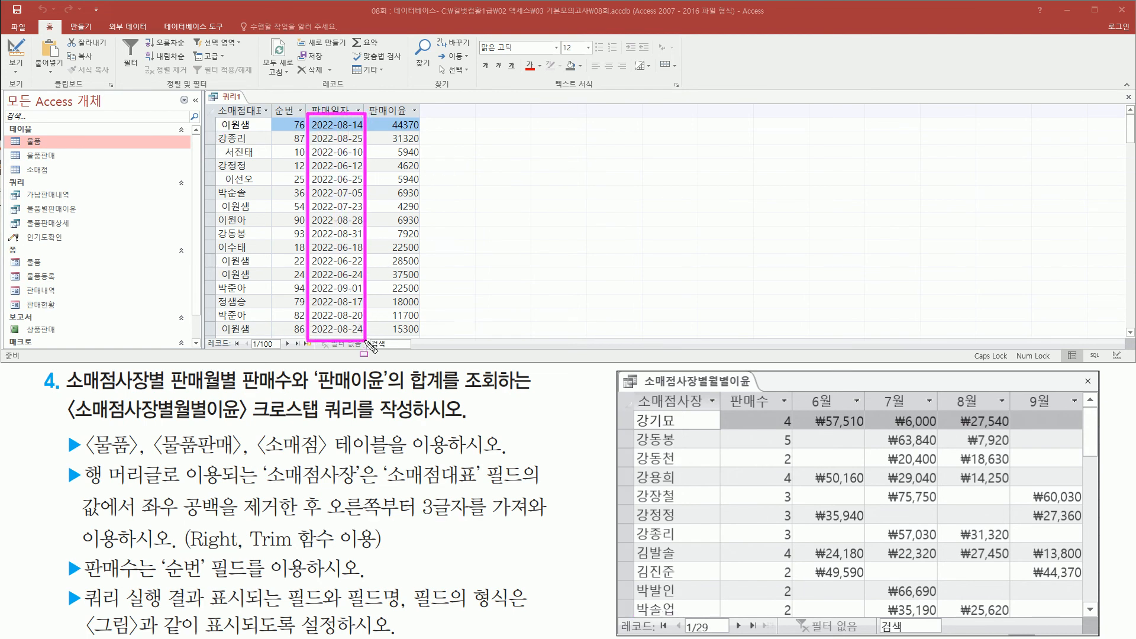
mouse_move(798, 388)
mouse_down()
mouse_move(852, 418)
mouse_move(1076, 420)
mouse_up()
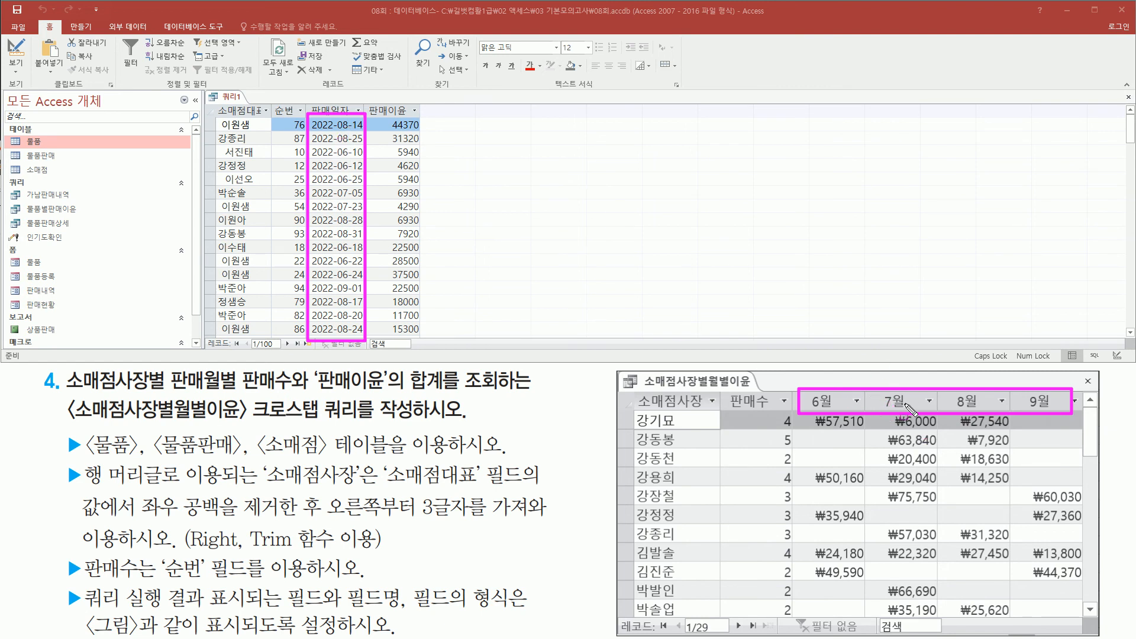
drag(388, 117, 428, 337)
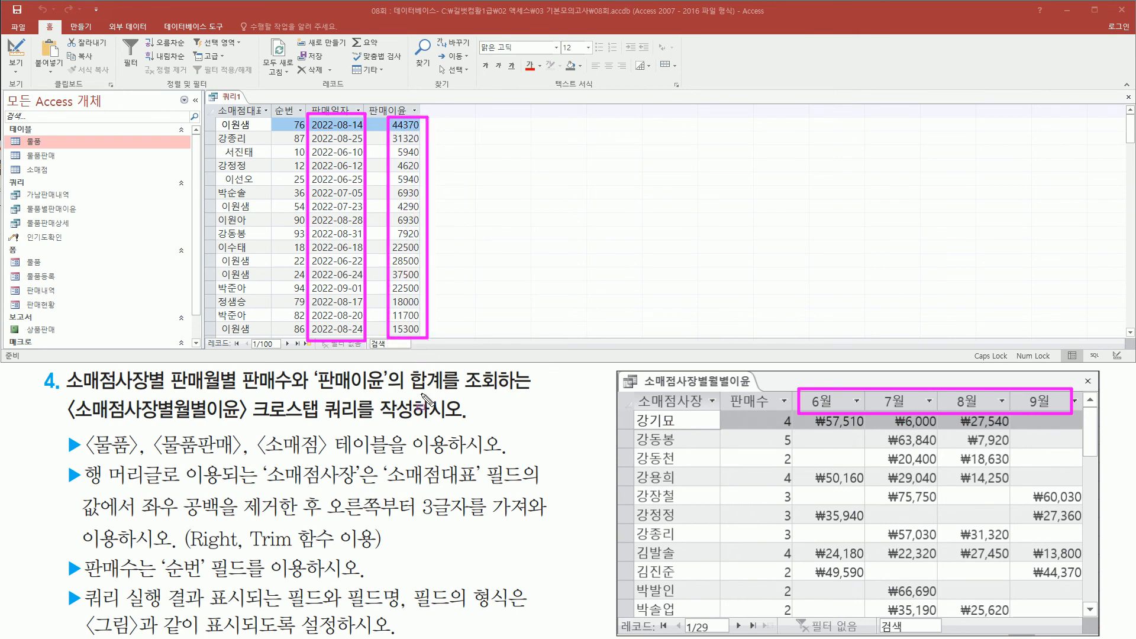
drag(409, 392, 457, 393)
key(Escape)
Step: Return the query to design view and change its type to crosstab (크로스탭)
right_click(235, 99)
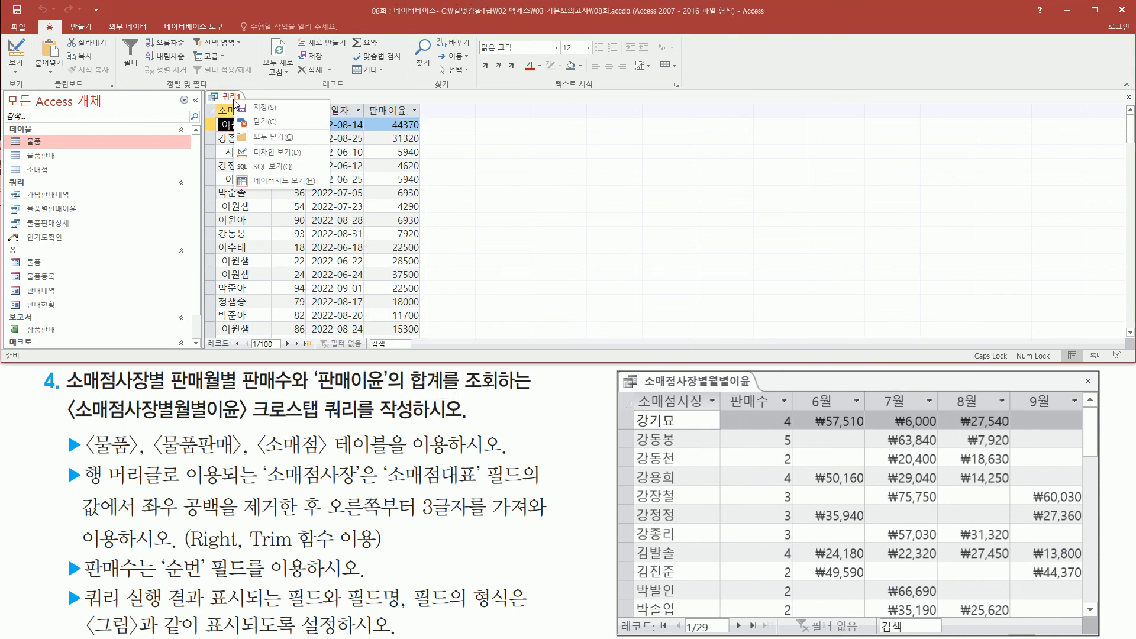
click(278, 153)
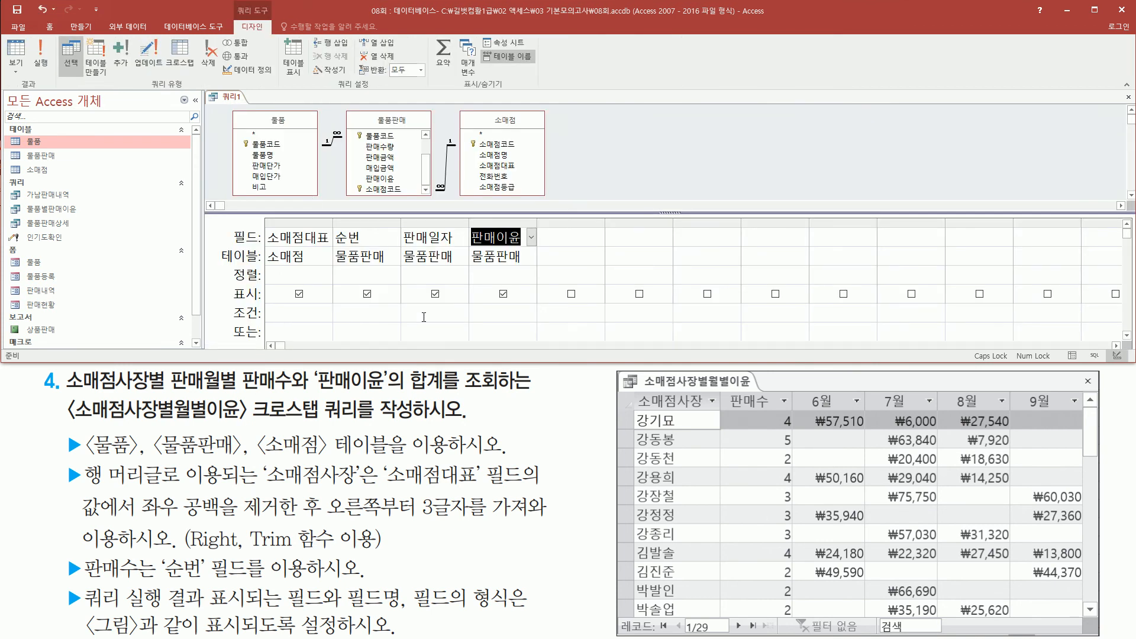
key(ctrl+2)
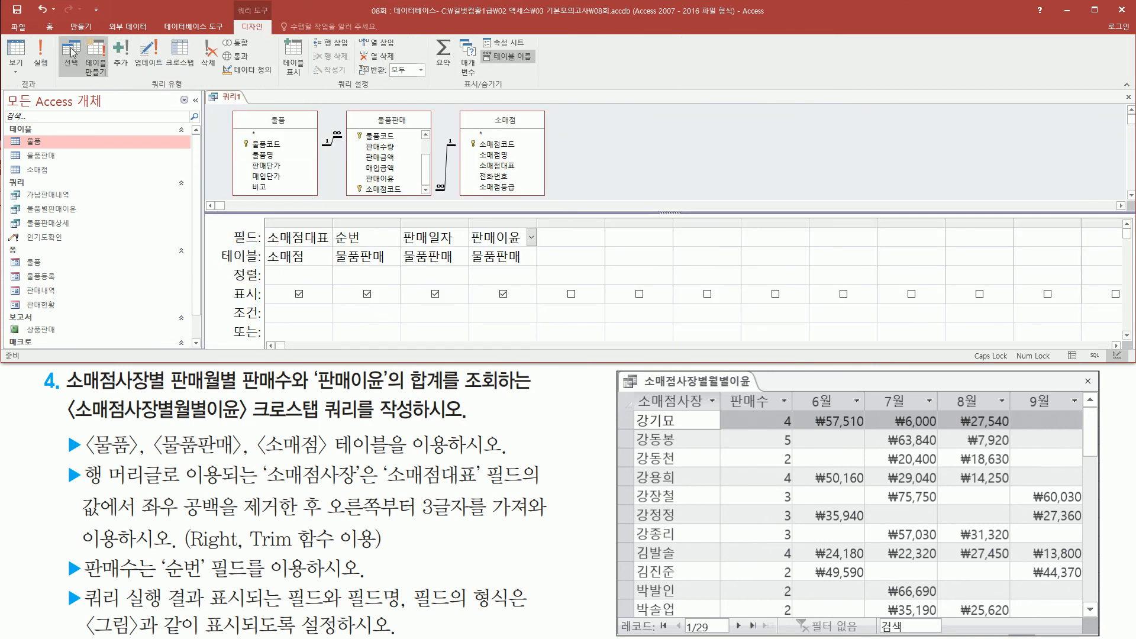
drag(55, 34, 278, 91)
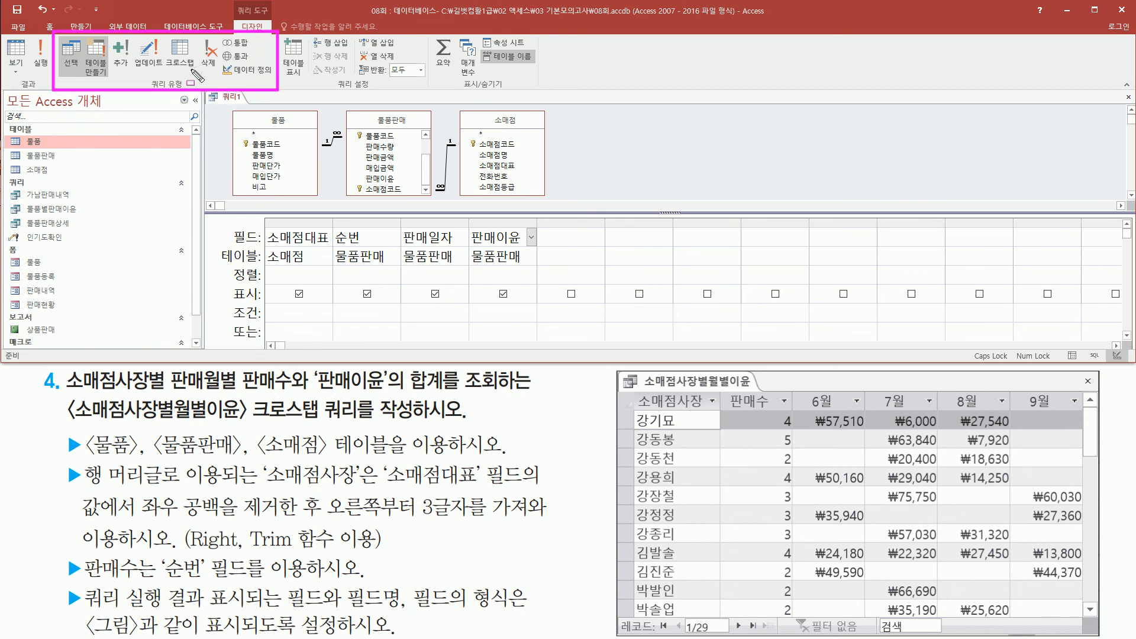
drag(165, 35, 198, 71)
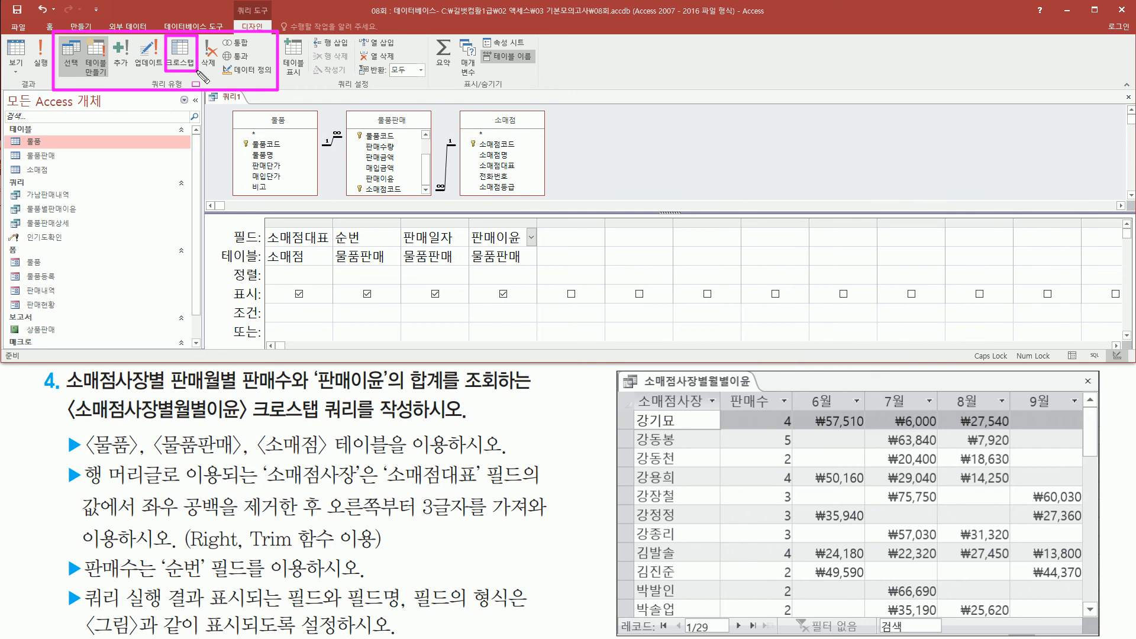
key(Escape)
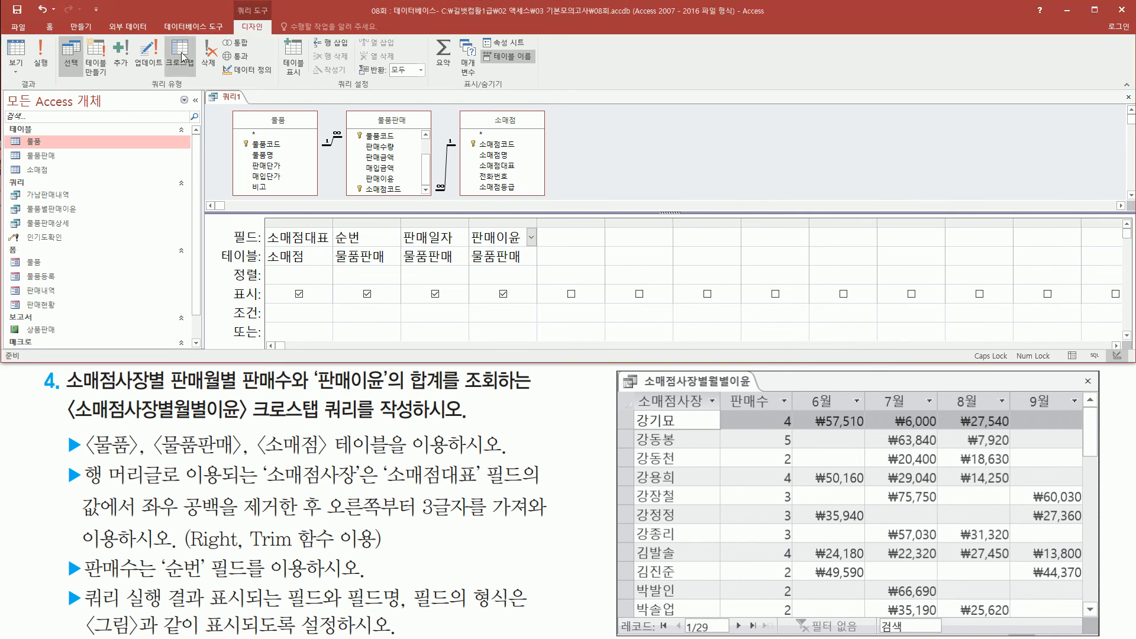
click(182, 57)
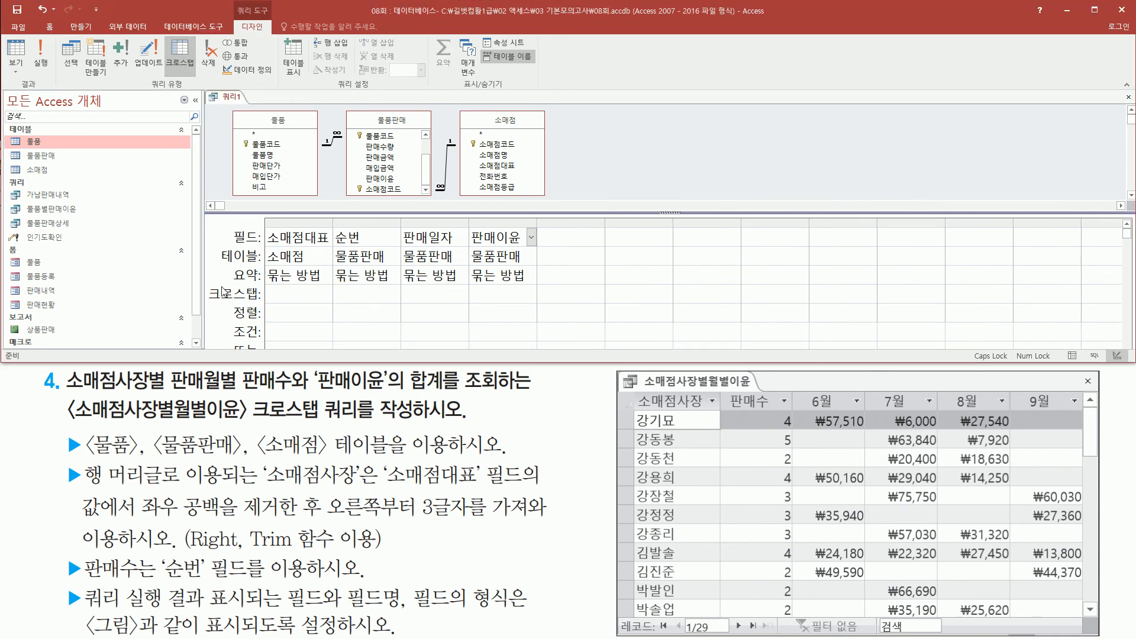
Step: Set the crosstab role of the 소매점대표 and 순번 fields to 행 머리글
drag(201, 284, 543, 310)
key(Escape)
click(311, 296)
click(327, 296)
click(299, 312)
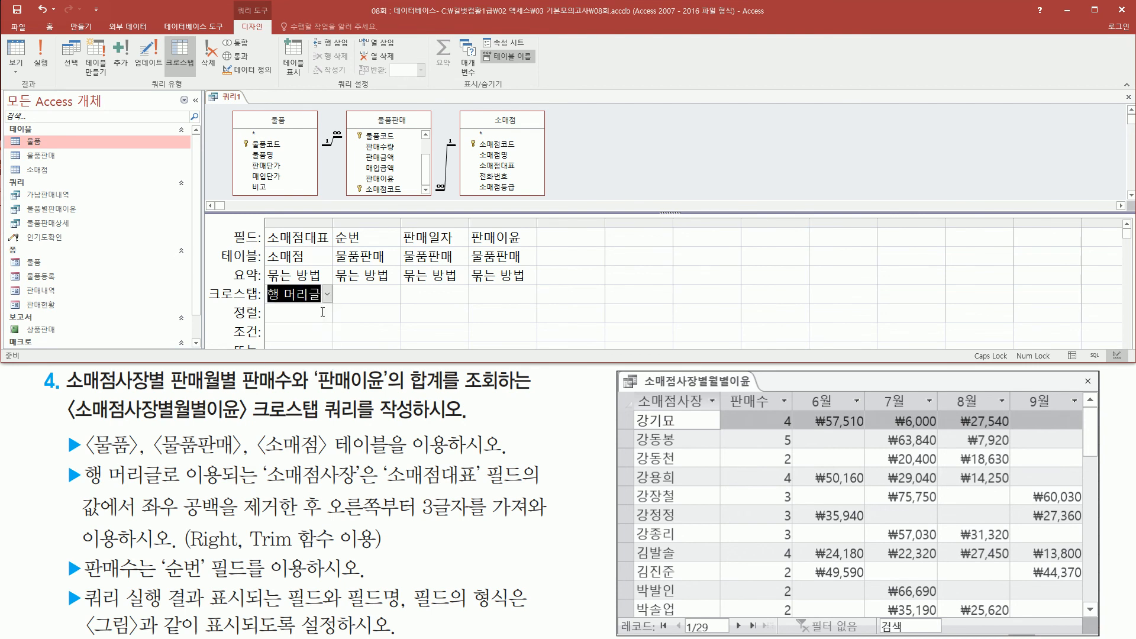
click(384, 294)
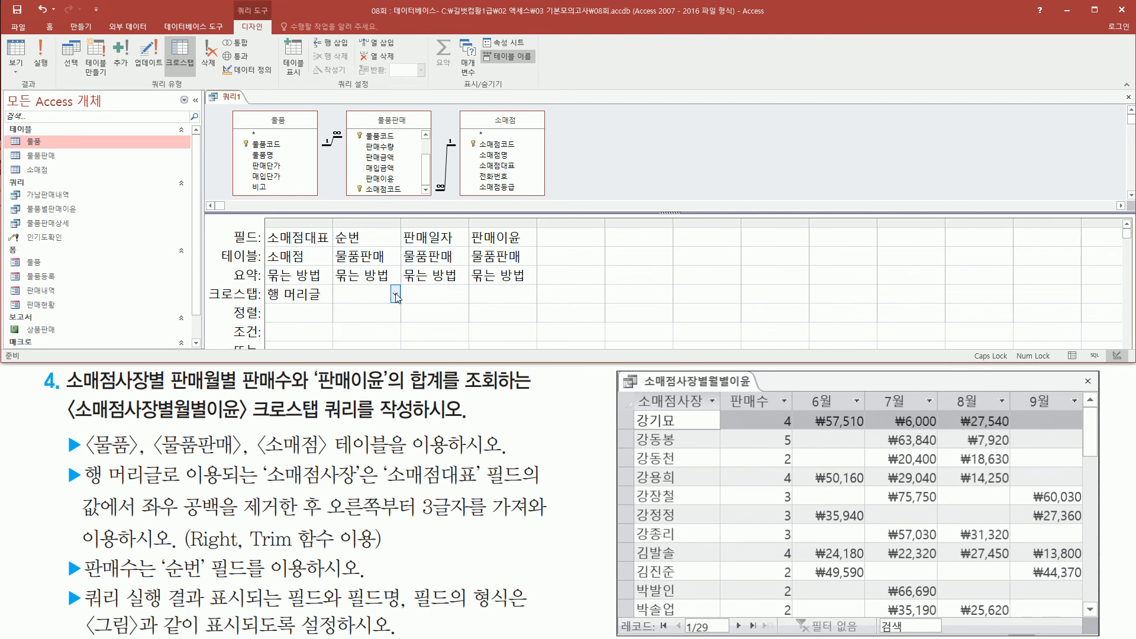
click(395, 295)
click(381, 315)
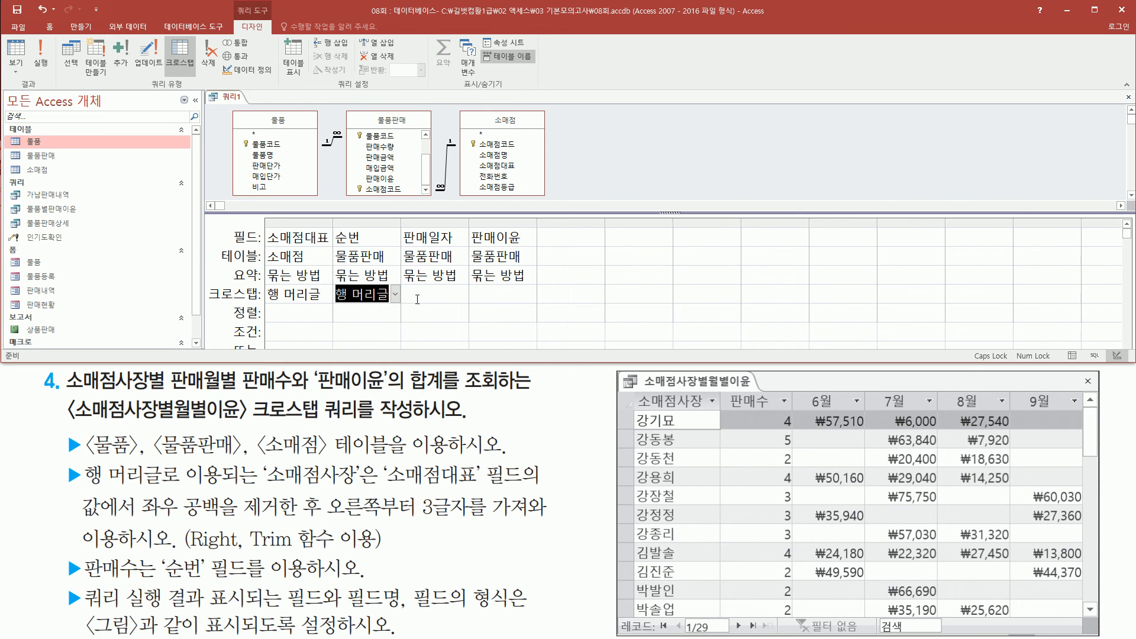
Step: Set the crosstab role of 판매일자 to 열 머리글 and of 판매이윤 to 값
click(426, 296)
click(462, 294)
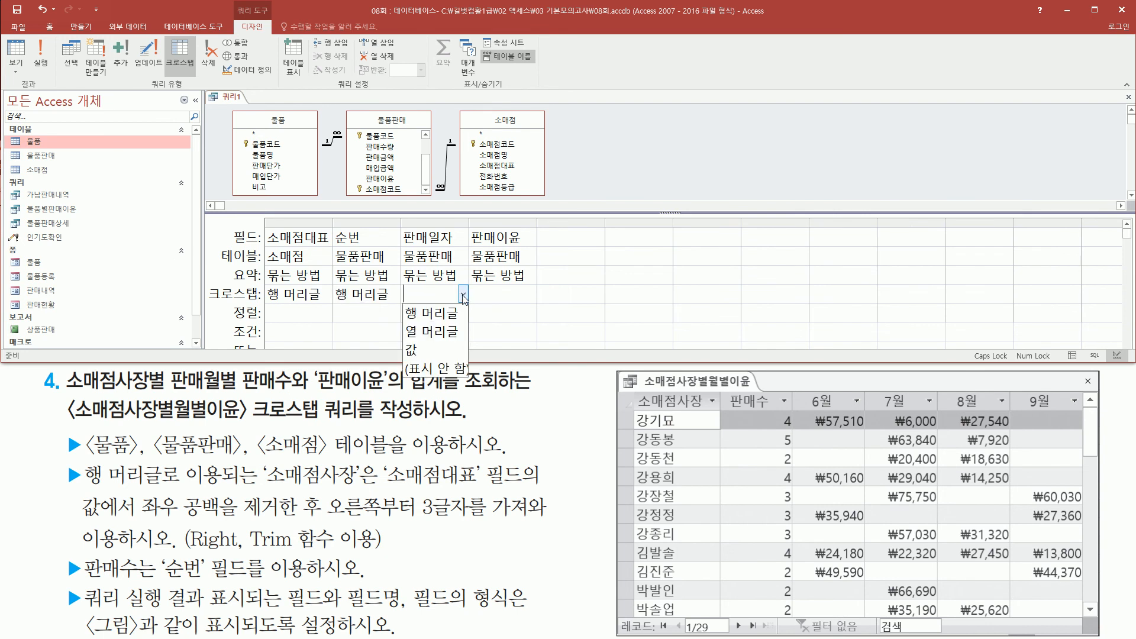
click(447, 334)
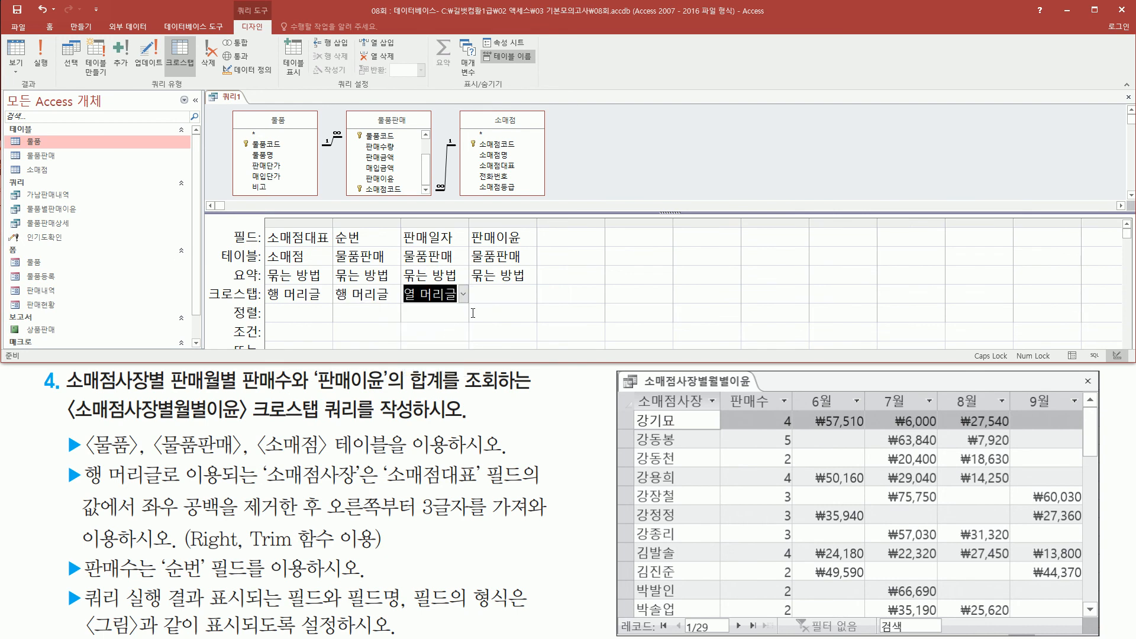
click(503, 294)
click(531, 294)
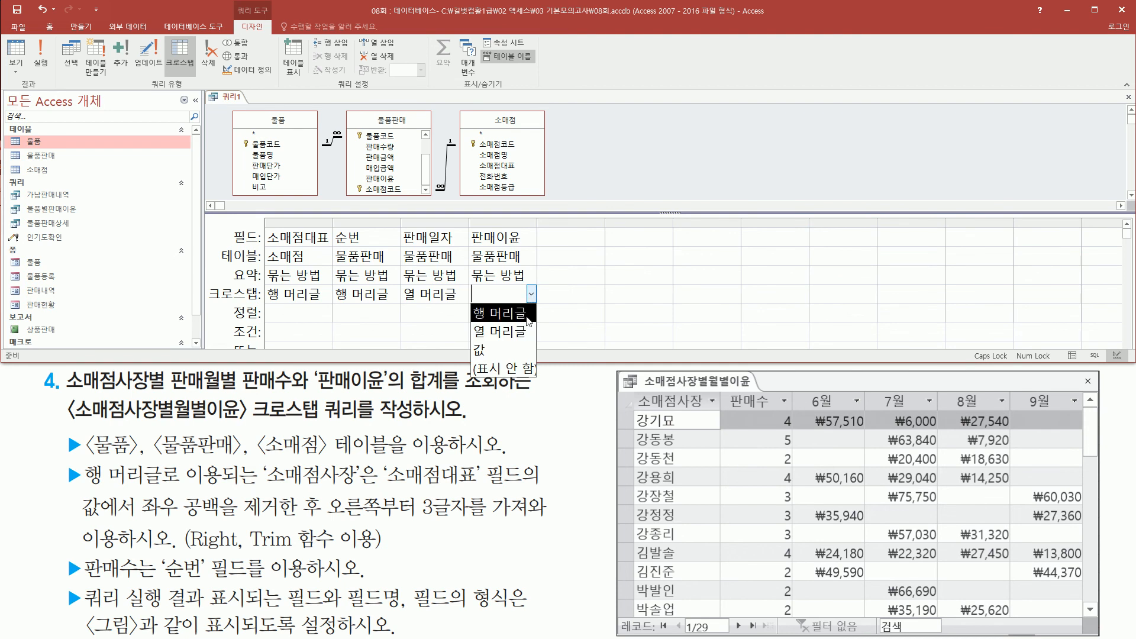
click(516, 356)
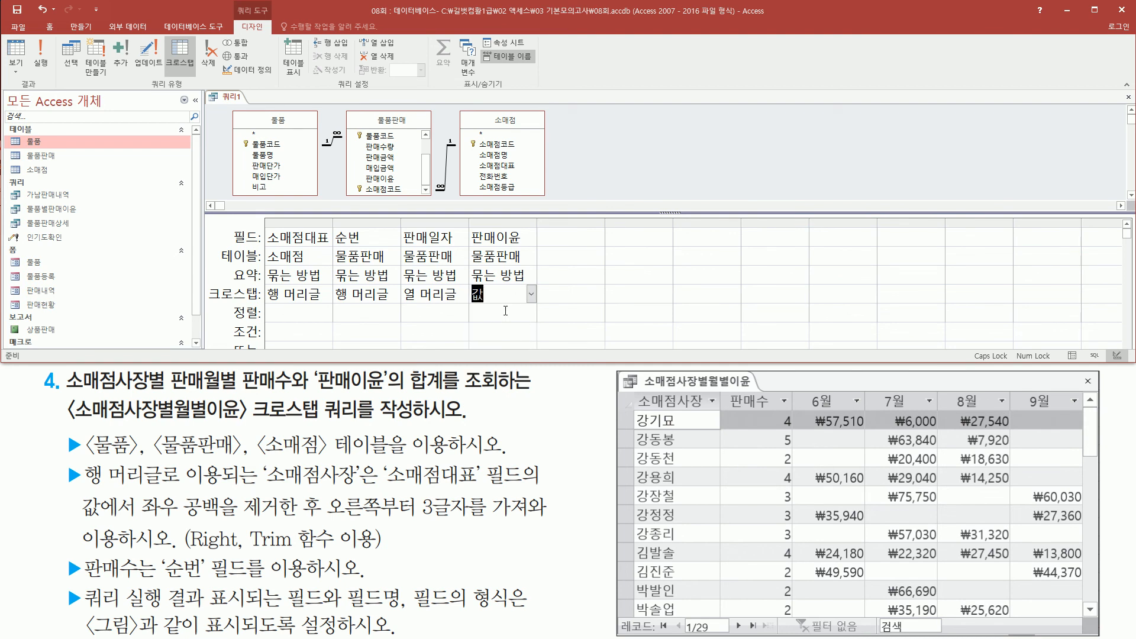
Step: Set the summary function of the 순번 field to 개수 and of the 판매이윤 field to 합계
mouse_move(334, 225)
mouse_down()
mouse_move(375, 248)
mouse_move(349, 274)
mouse_move(396, 285)
mouse_up()
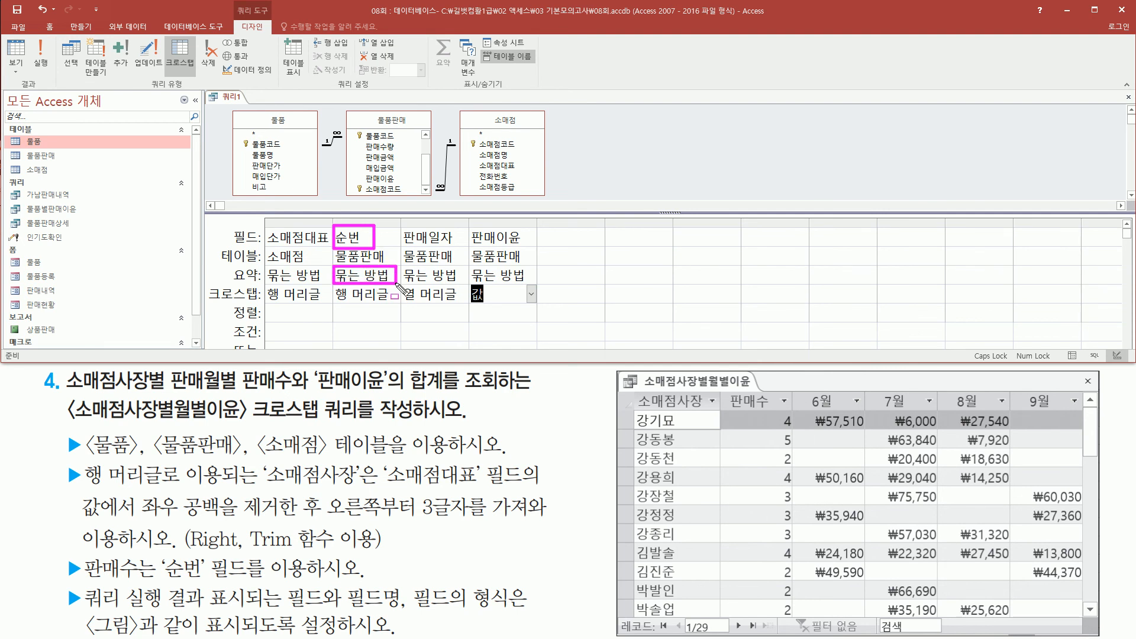
key(Escape)
click(395, 275)
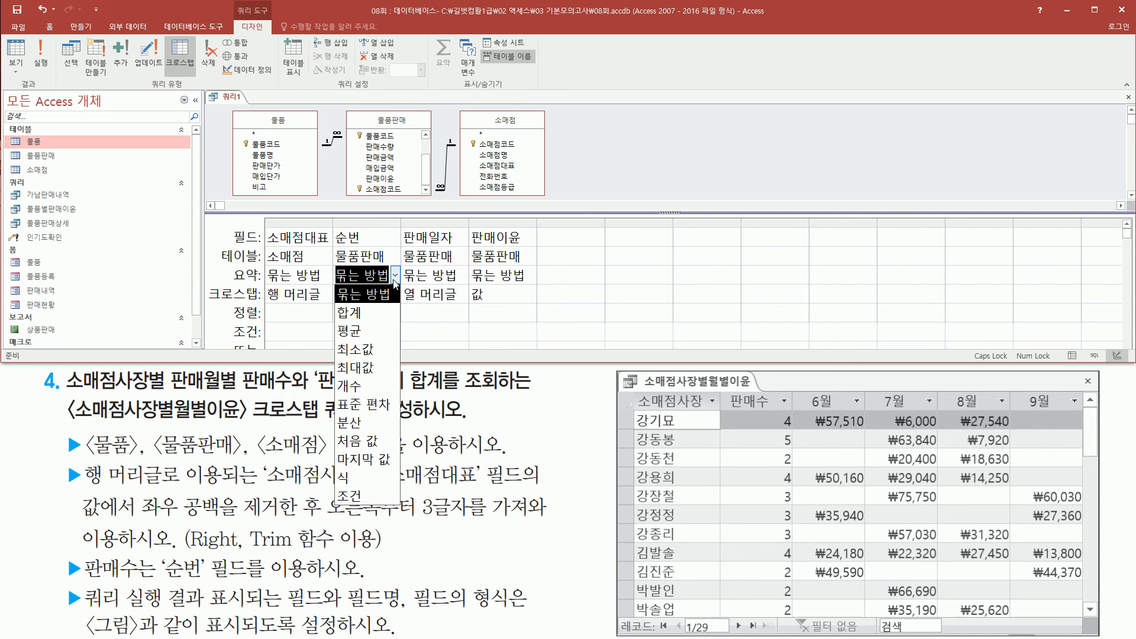
click(374, 396)
drag(468, 226, 525, 252)
key(Escape)
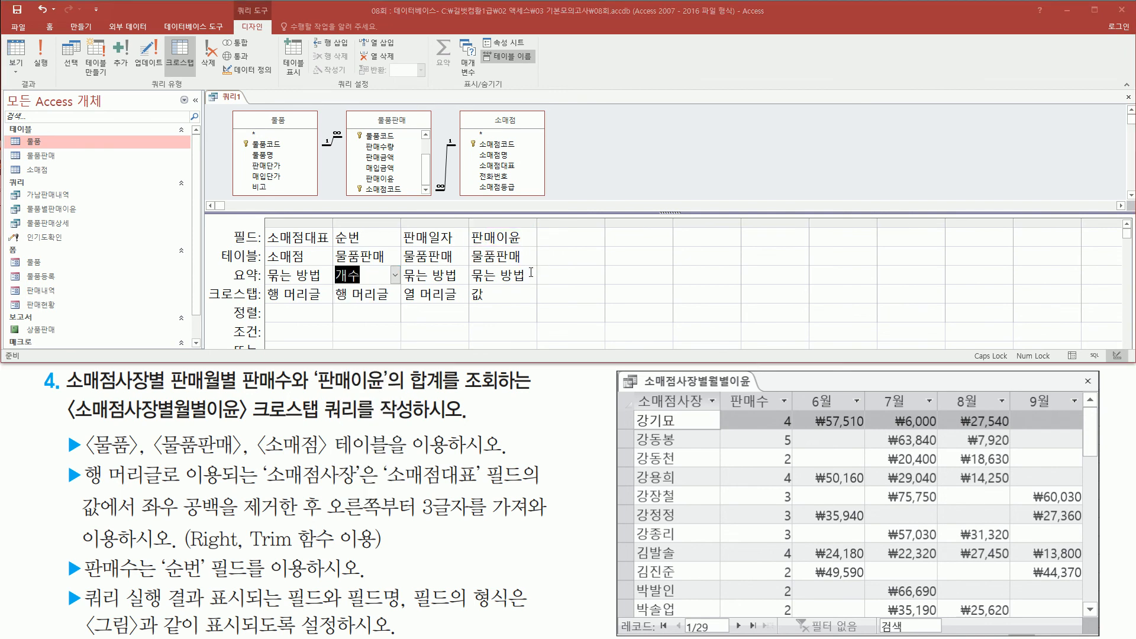
click(532, 276)
click(516, 317)
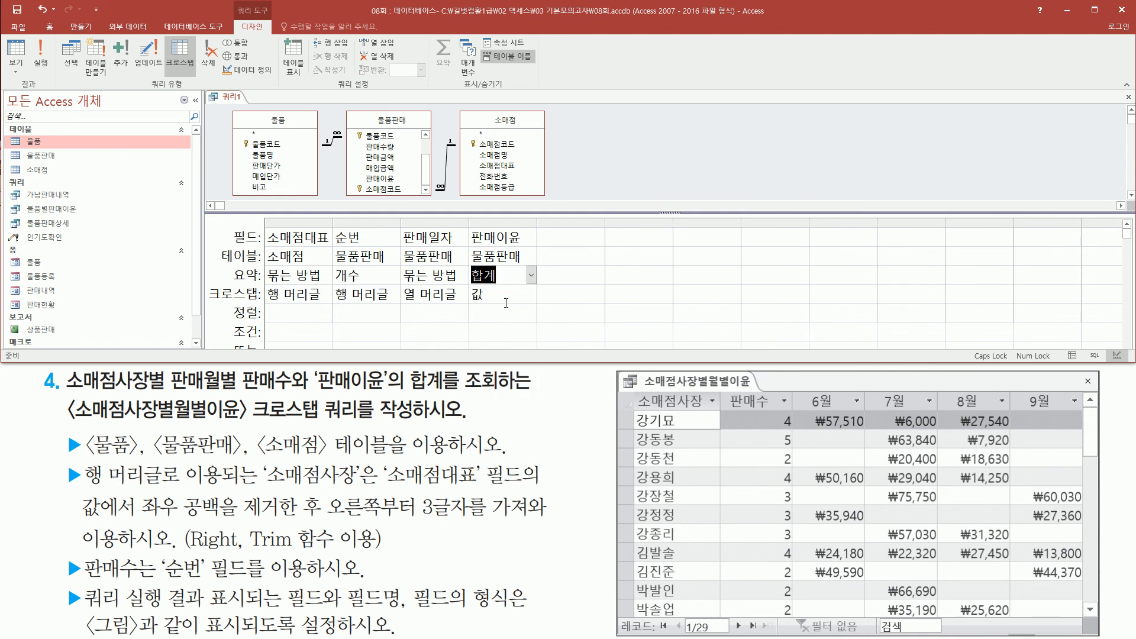
Step: Widen the 소매점대표 column of the query grid to make room for a Right and Trim expression
key(ctrl+2)
mouse_move(266, 228)
mouse_down()
mouse_move(331, 248)
mouse_move(492, 224)
mouse_up()
key(Escape)
drag(254, 548, 314, 549)
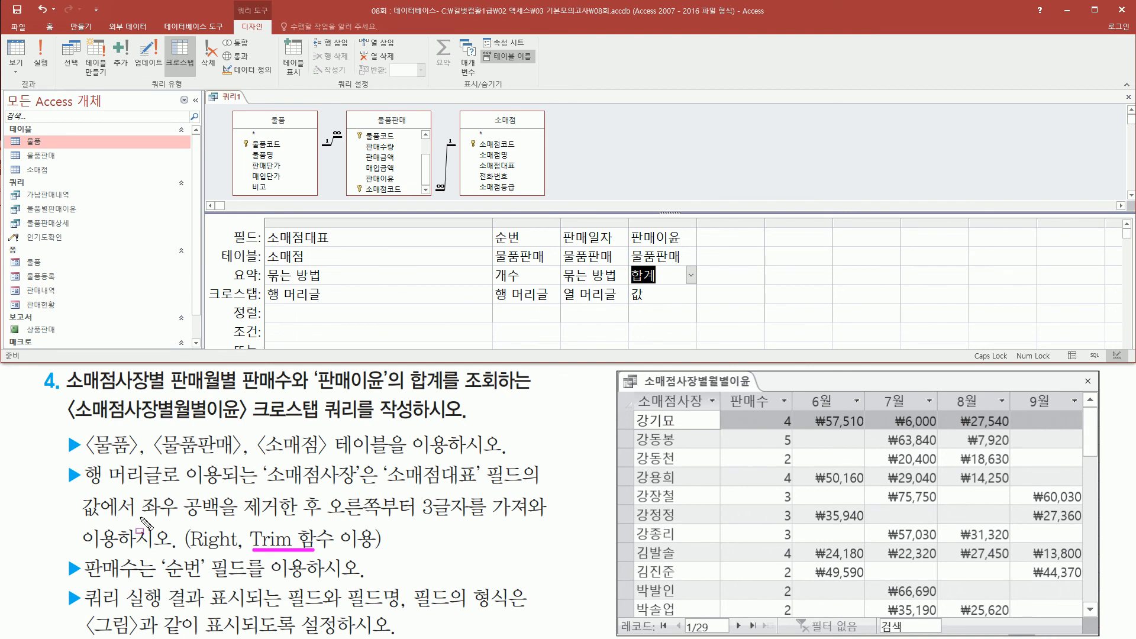
mouse_move(140, 519)
mouse_down()
mouse_move(306, 527)
mouse_move(320, 490)
mouse_move(438, 523)
mouse_move(546, 519)
mouse_up()
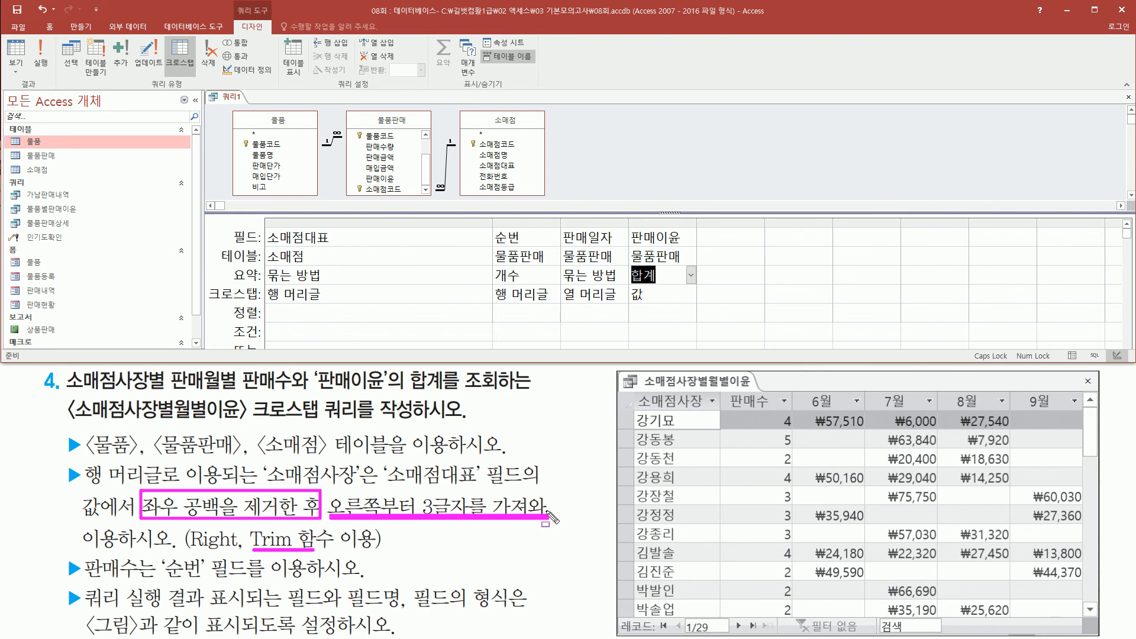
Step: Change the 소매점대표 field into the expression Right(Trim([소매점대표]),3) in the query grid
key(Escape)
click(362, 238)
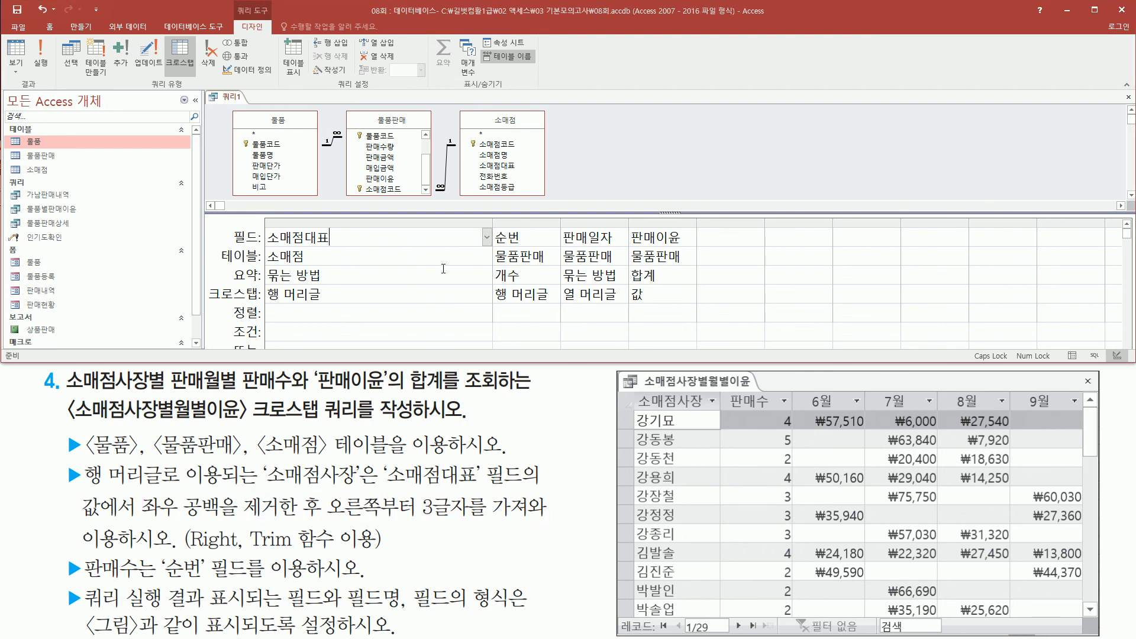
text(TR)
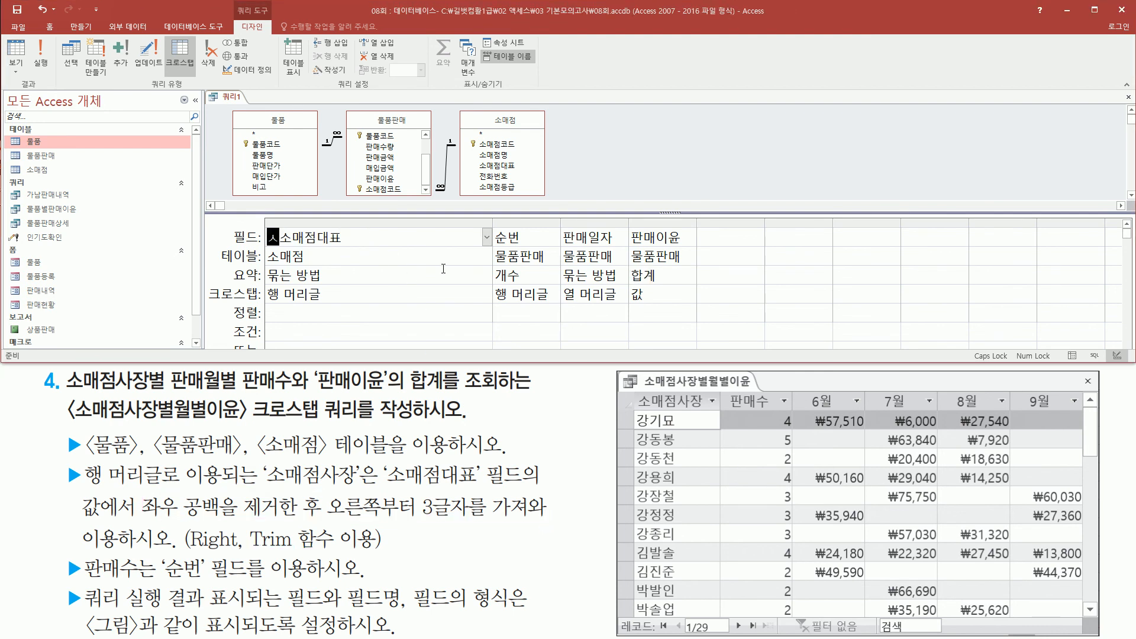
text(IM([)
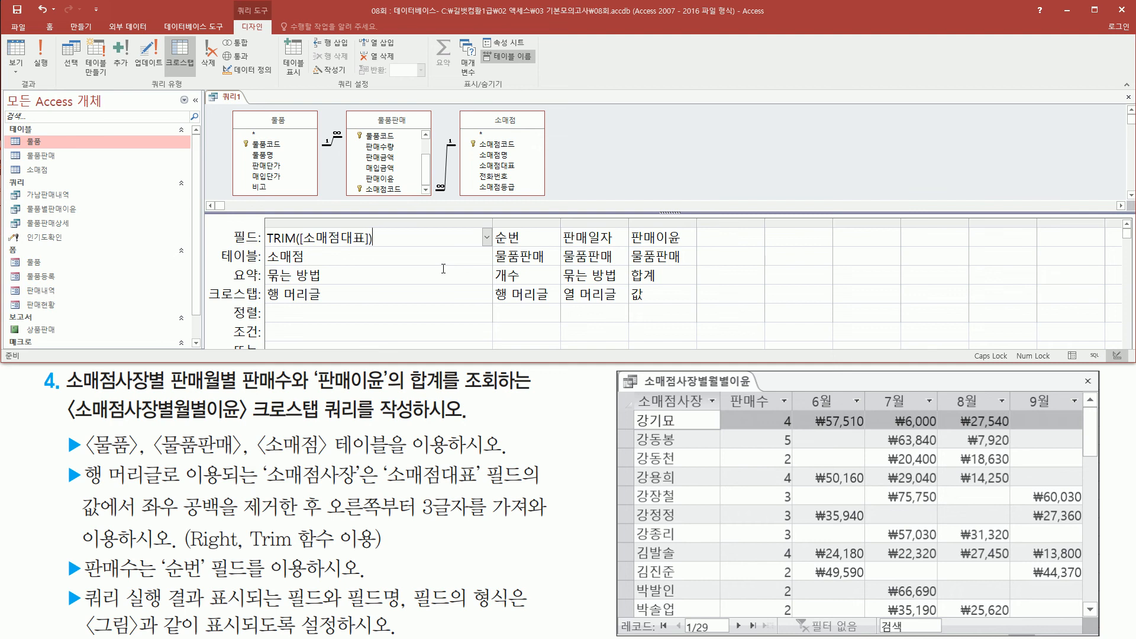
key(Caps_Lock)
text(right()
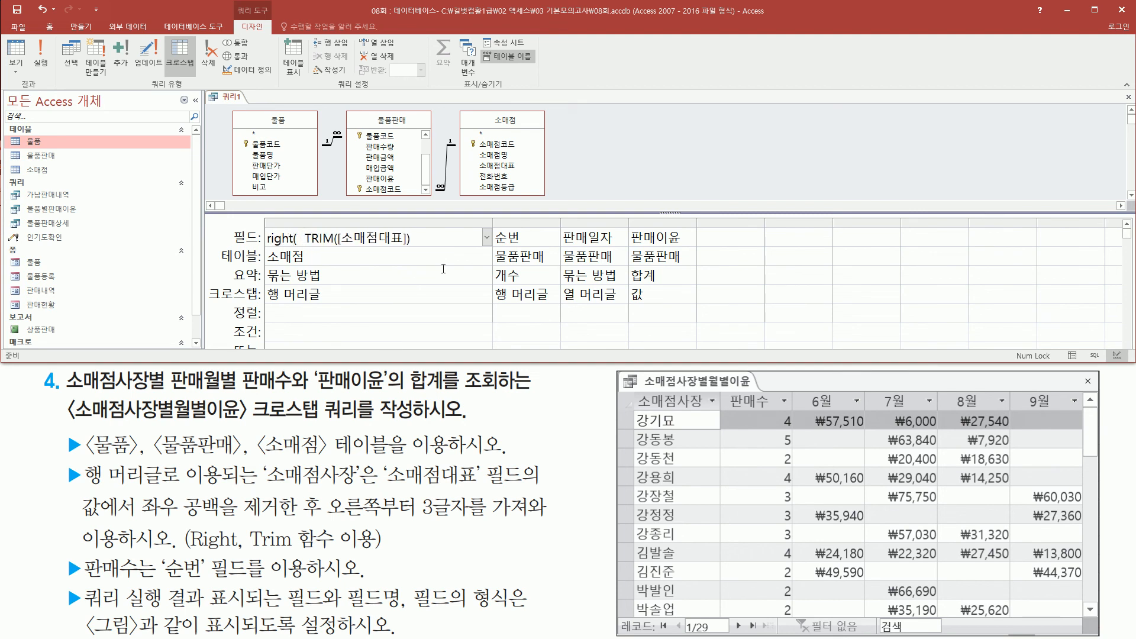
key(shift+End)
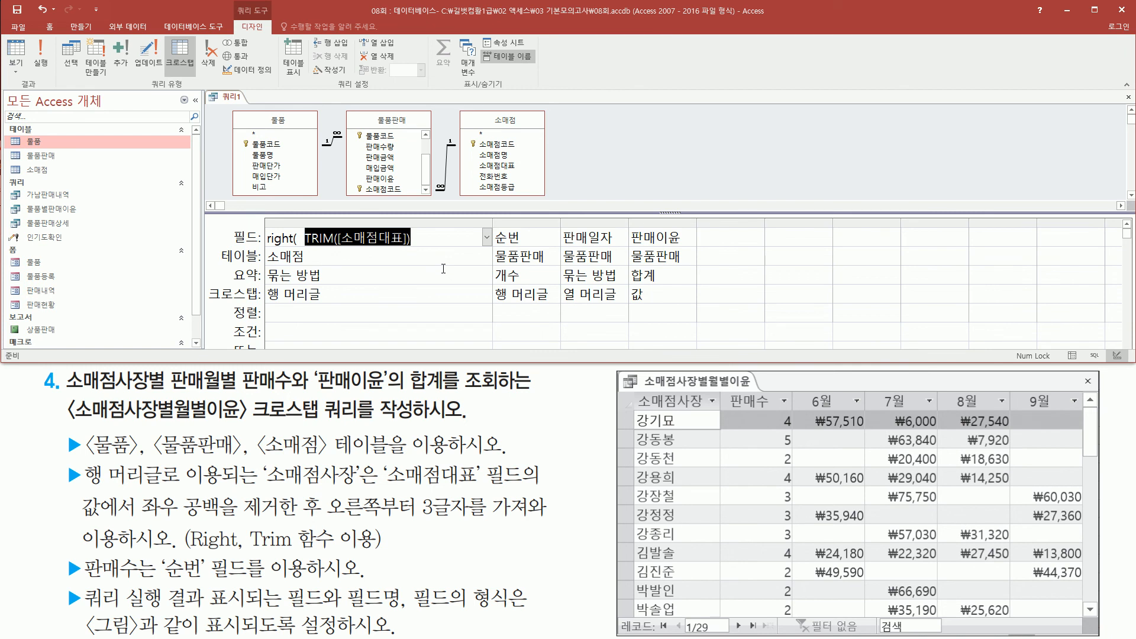
key(End)
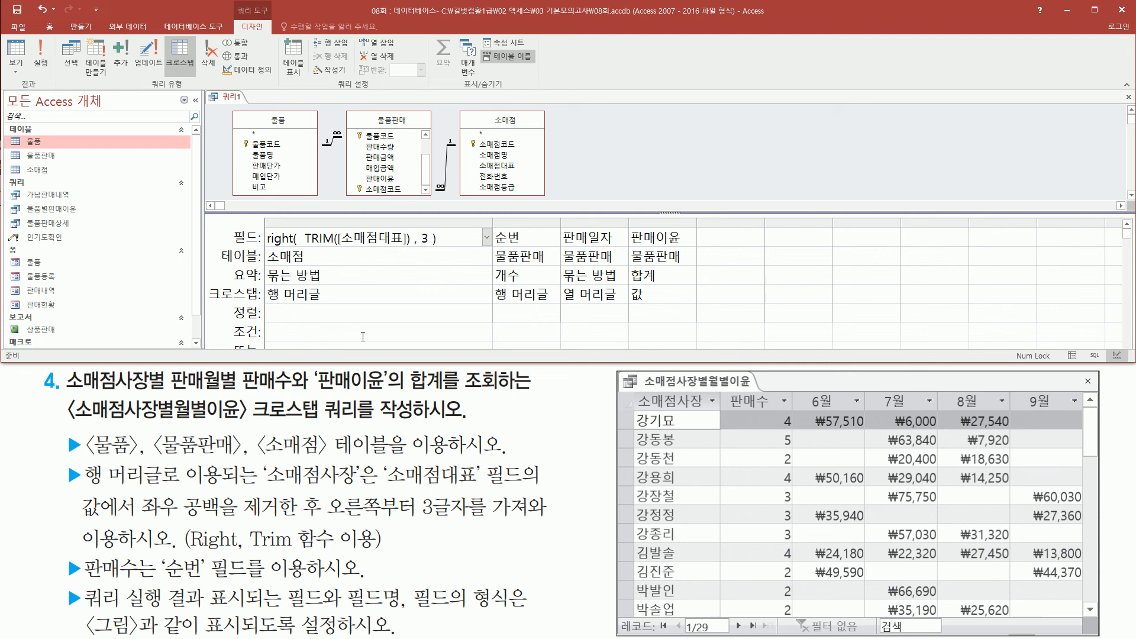
Step: Give the Right/Trim expression the heading 소매점사장 and widen its column so the whole expression fits
drag(635, 409, 718, 409)
click(294, 239)
key(Home)
text(소매)
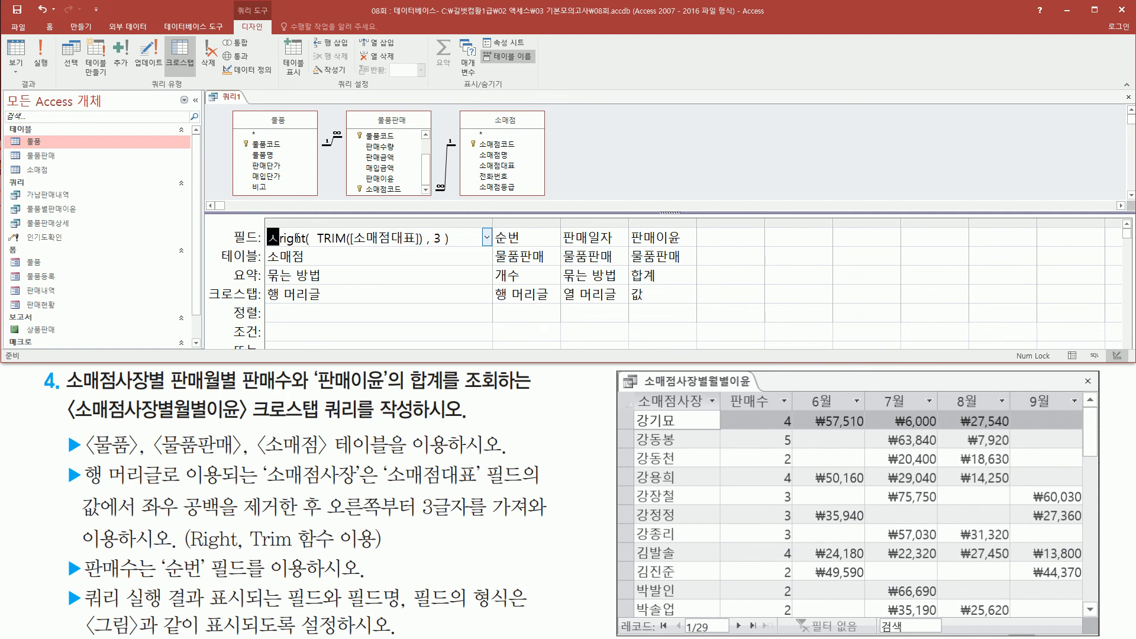
text(점사자)
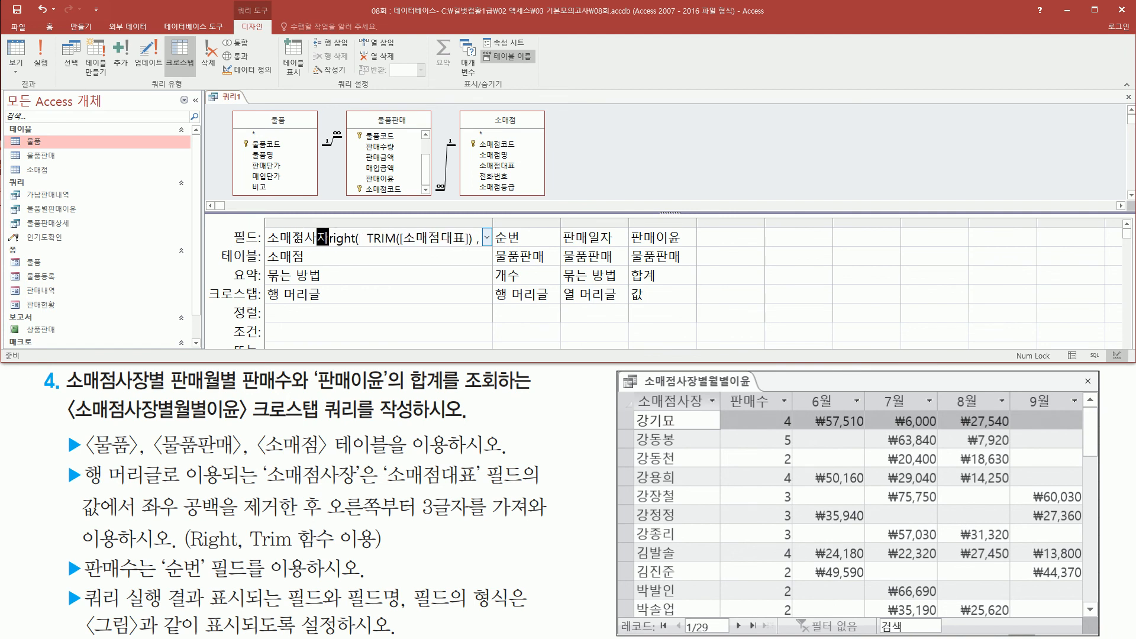
text(:)
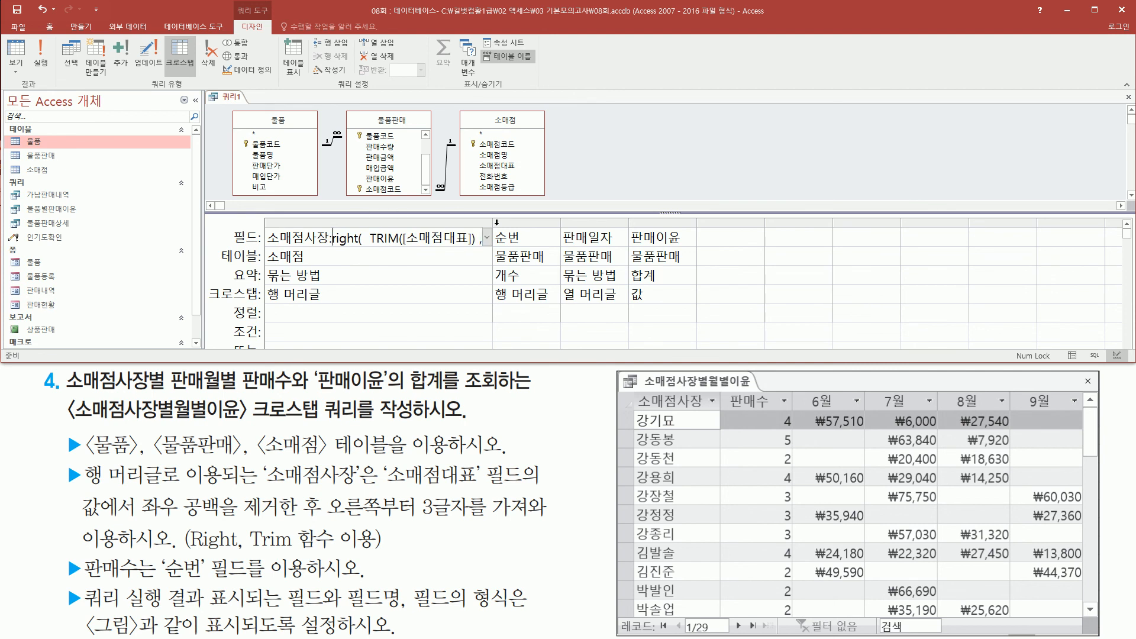
drag(492, 219, 550, 220)
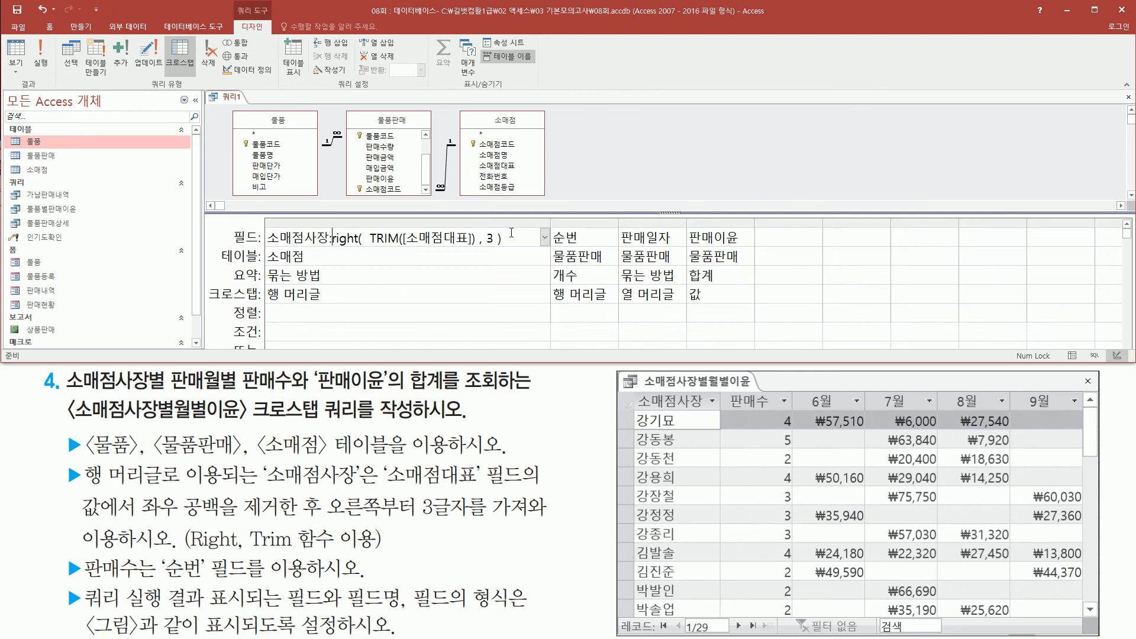
click(329, 237)
text(:)
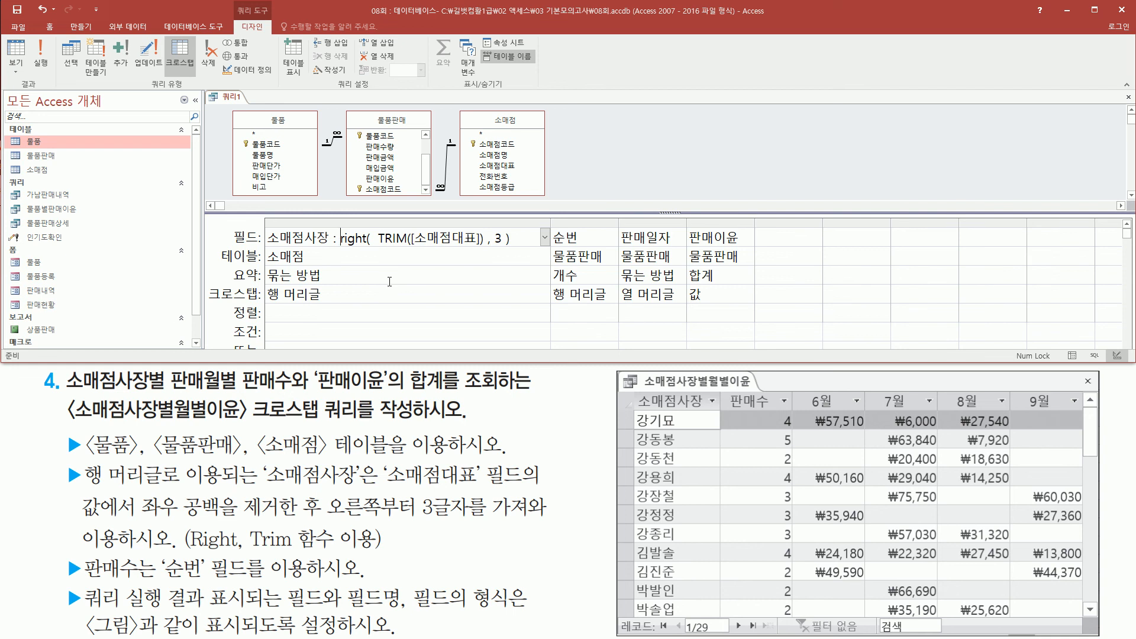
mouse_move(268, 246)
mouse_down()
mouse_move(480, 249)
mouse_move(475, 230)
mouse_up()
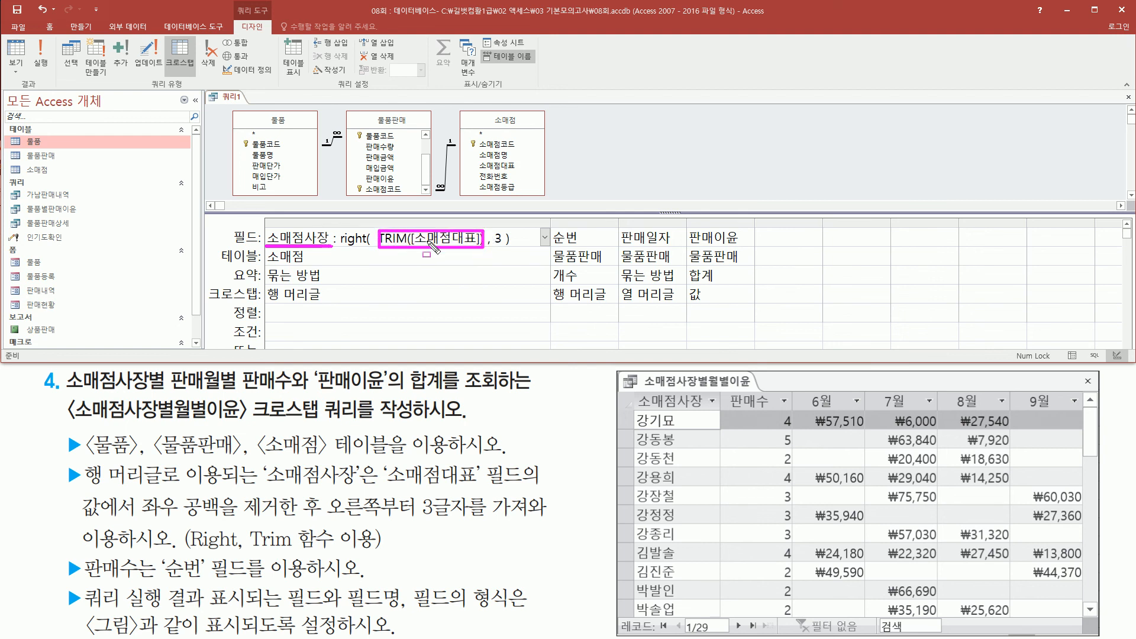
mouse_move(340, 225)
mouse_down()
mouse_move(338, 249)
mouse_move(513, 237)
mouse_move(514, 252)
mouse_up()
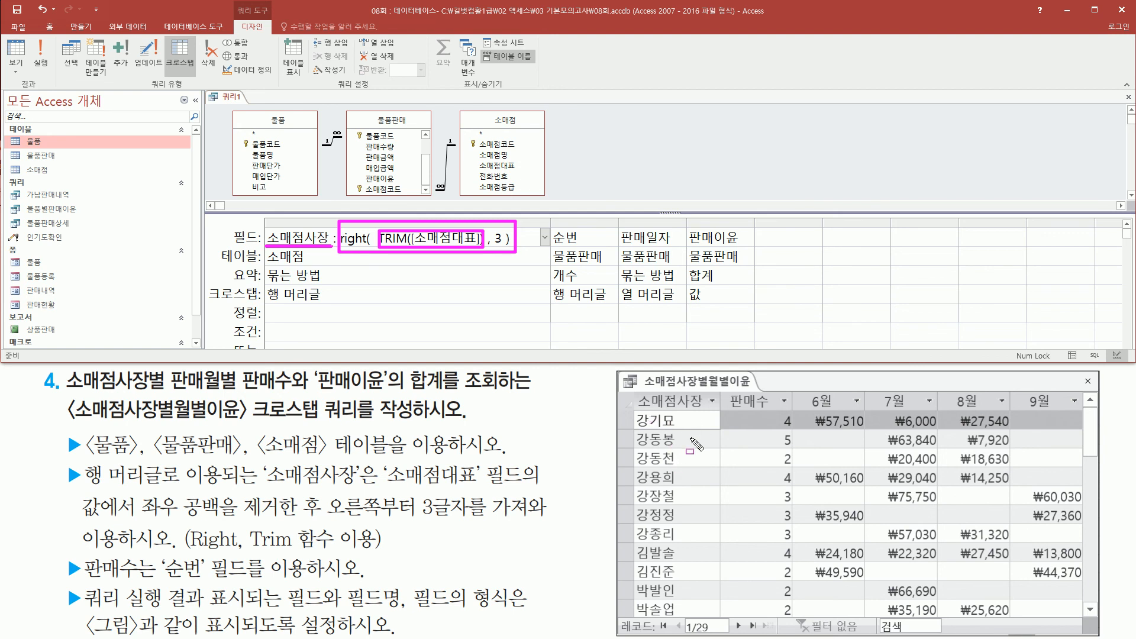
key(Delete)
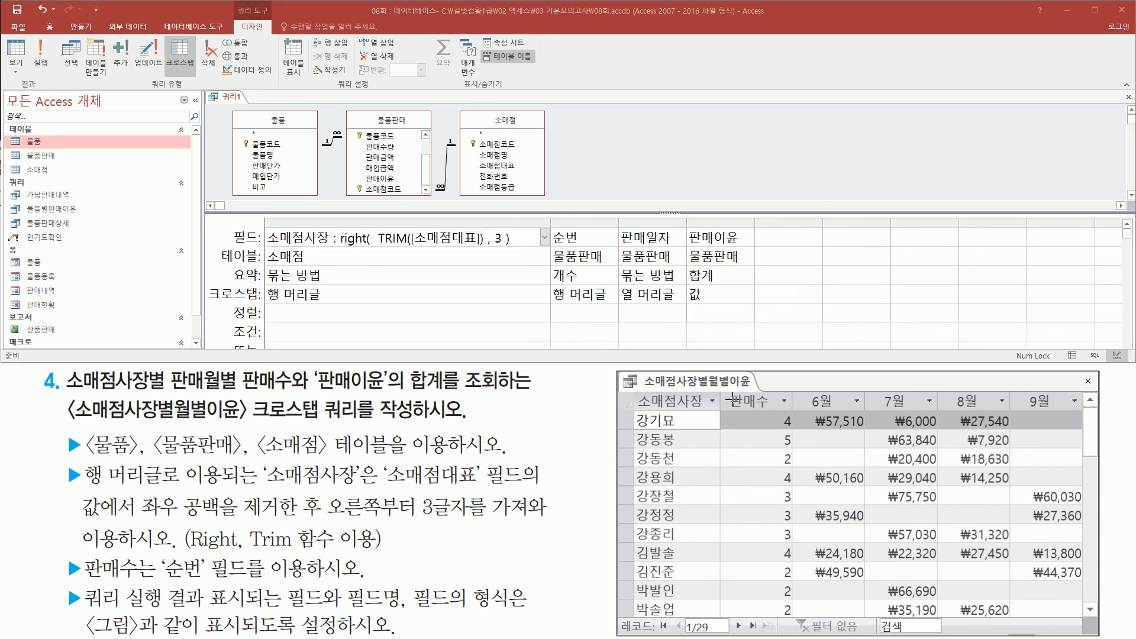
mouse_move(725, 389)
mouse_down()
mouse_move(748, 415)
mouse_move(787, 415)
mouse_up()
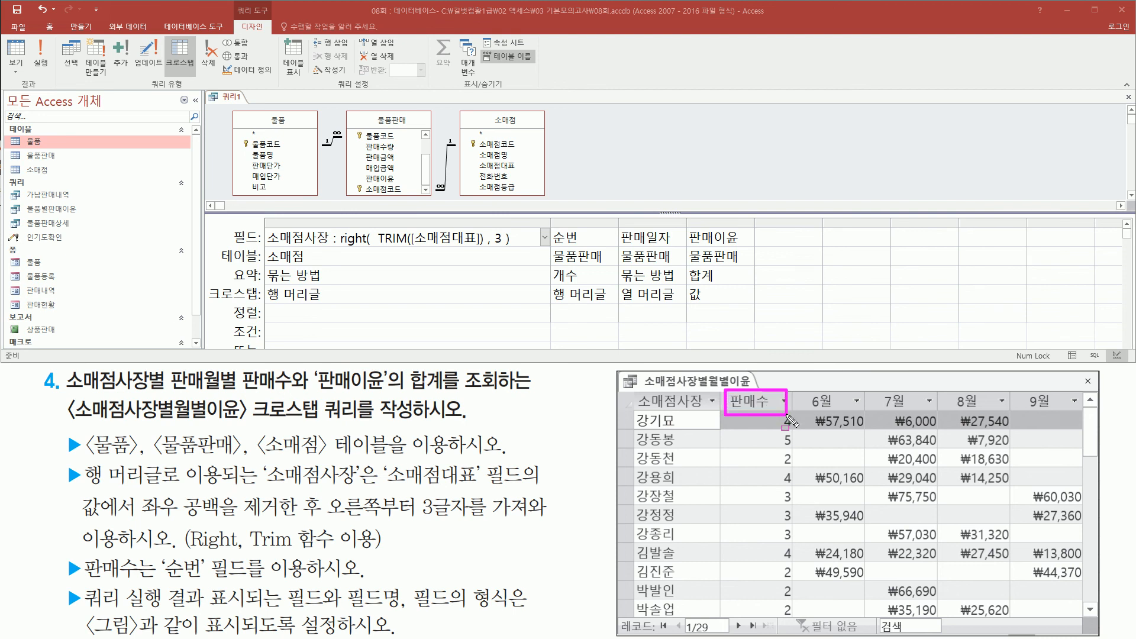
mouse_move(550, 224)
mouse_down()
mouse_move(584, 245)
mouse_move(596, 301)
mouse_up()
key(Delete)
Step: Widen the 순번 column of the query grid and give the field the heading 판매수
drag(619, 226, 699, 223)
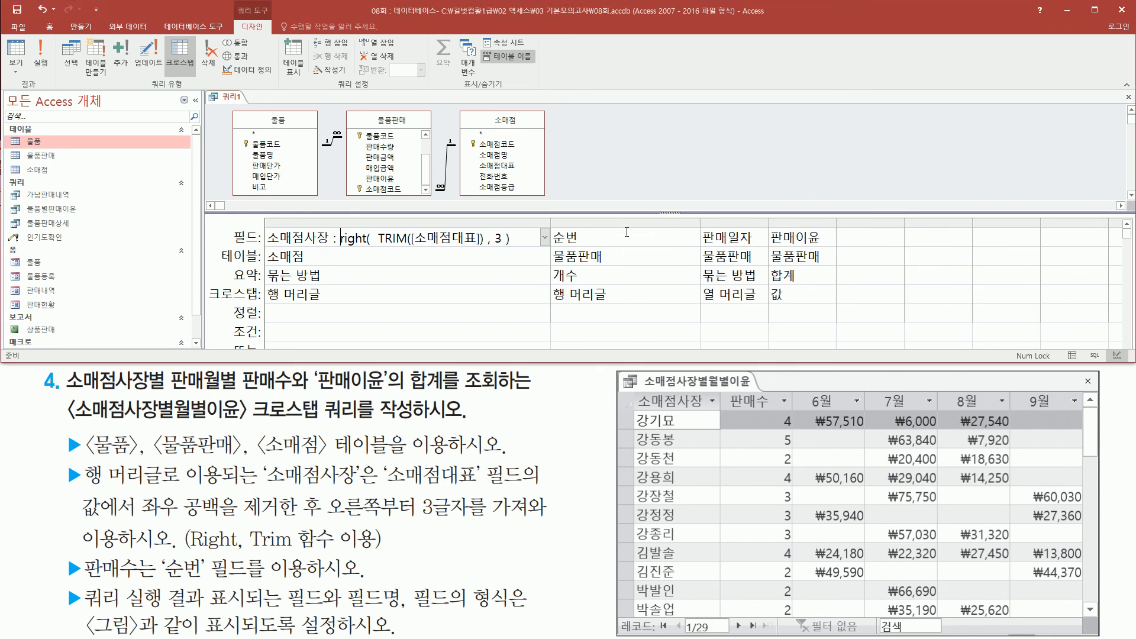
click(603, 239)
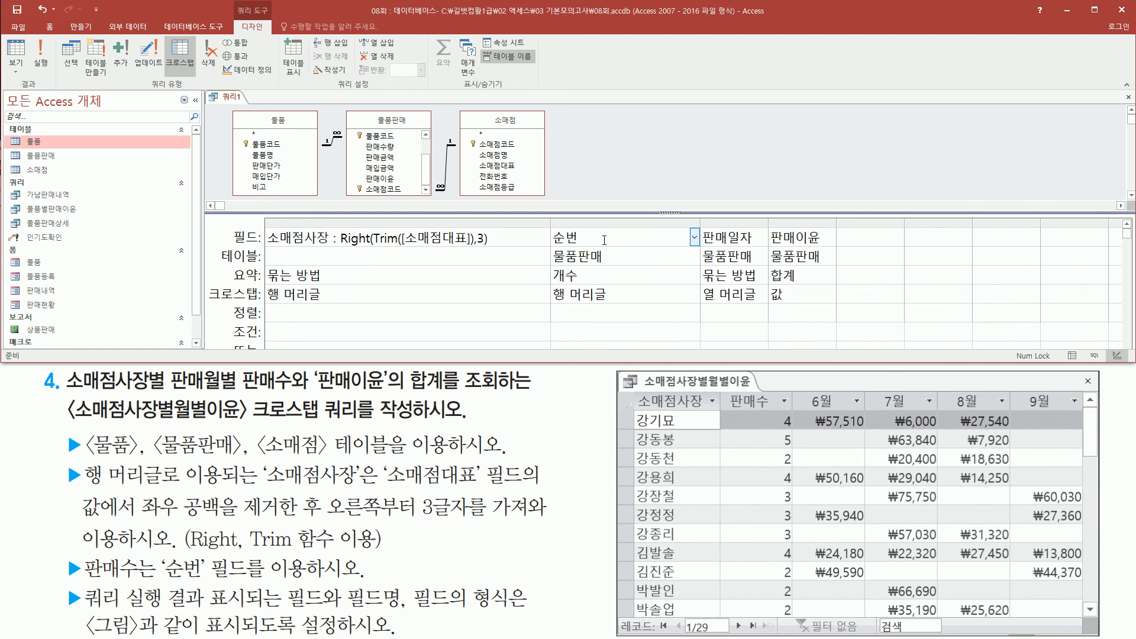
text(판매수:)
mouse_move(551, 223)
mouse_down()
mouse_move(510, 228)
mouse_move(587, 249)
mouse_up()
click(566, 260)
drag(507, 264, 537, 287)
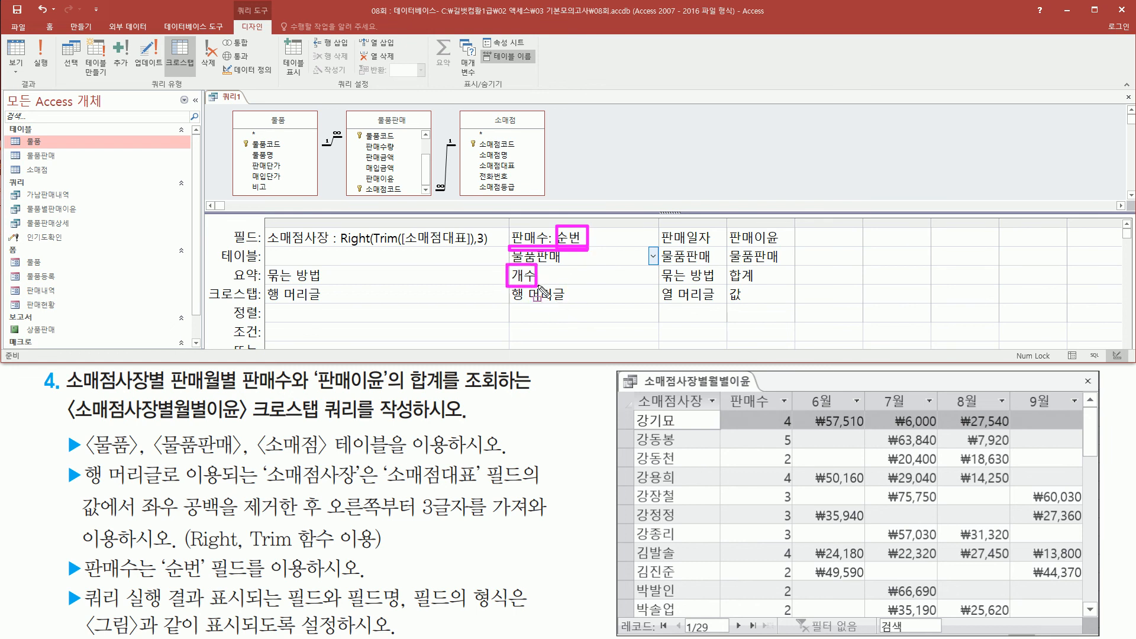
mouse_move(792, 388)
mouse_down()
mouse_move(823, 407)
mouse_move(1078, 412)
mouse_up()
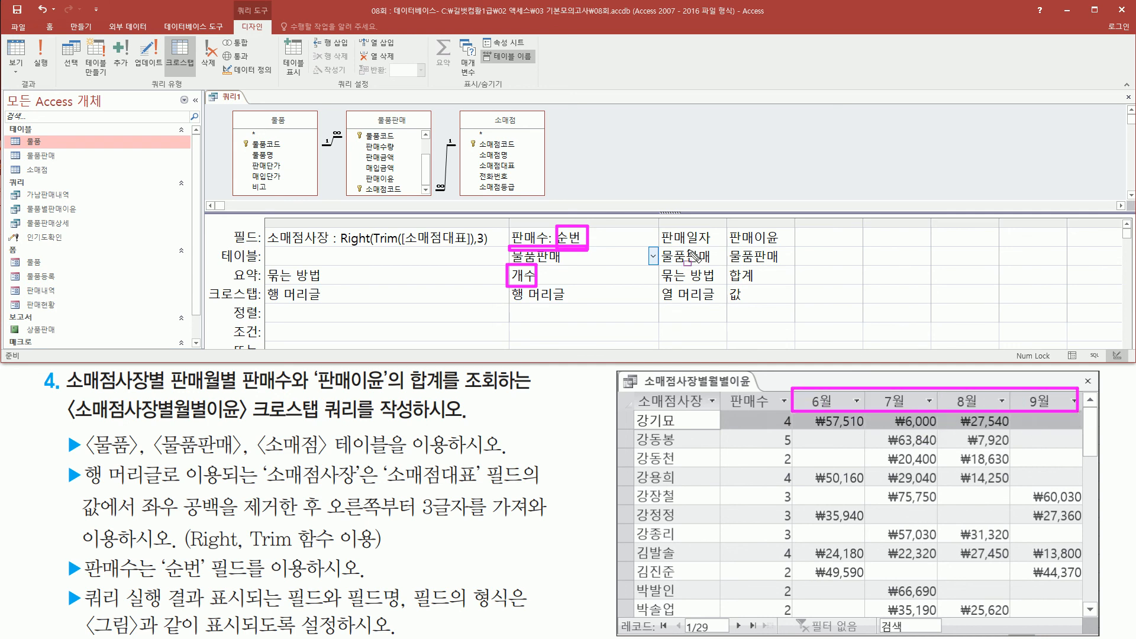
drag(661, 244, 721, 245)
key(Escape)
Step: Widen the 판매일자 column and change its field into the expression Month([판매일자])
click(712, 240)
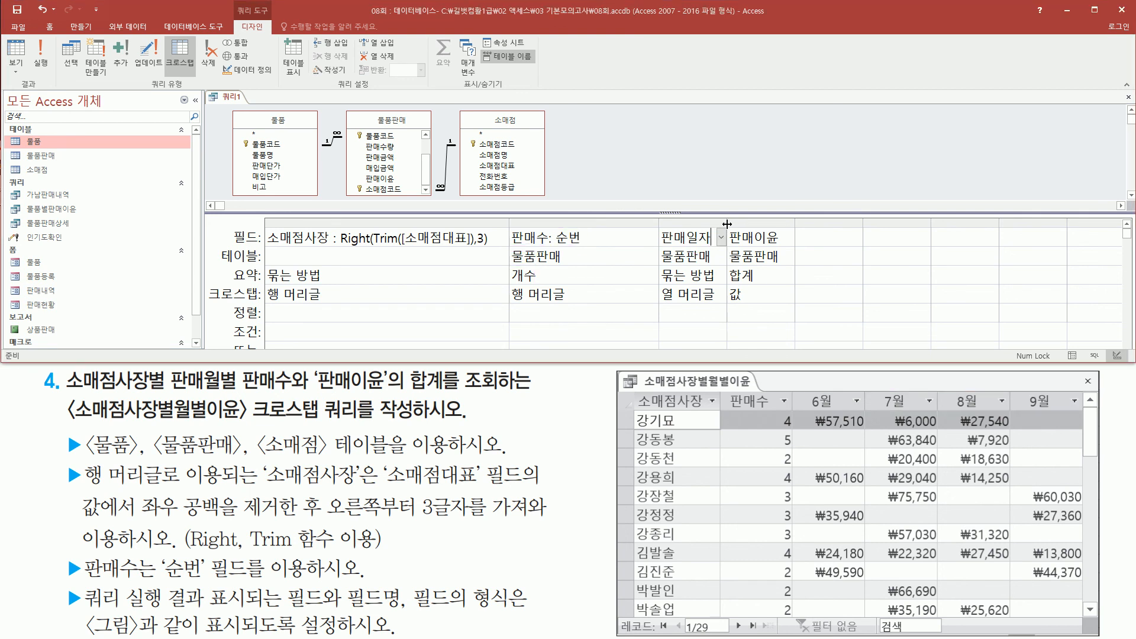
drag(726, 224, 808, 224)
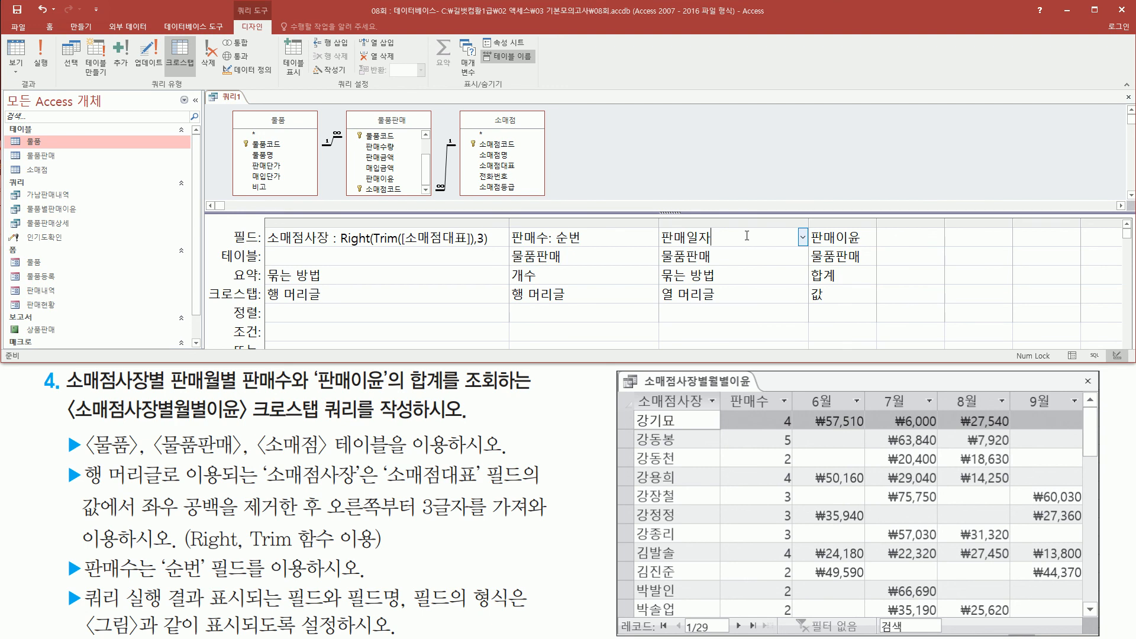
text(ㅇ)
key(BackSpace)
text(month([)
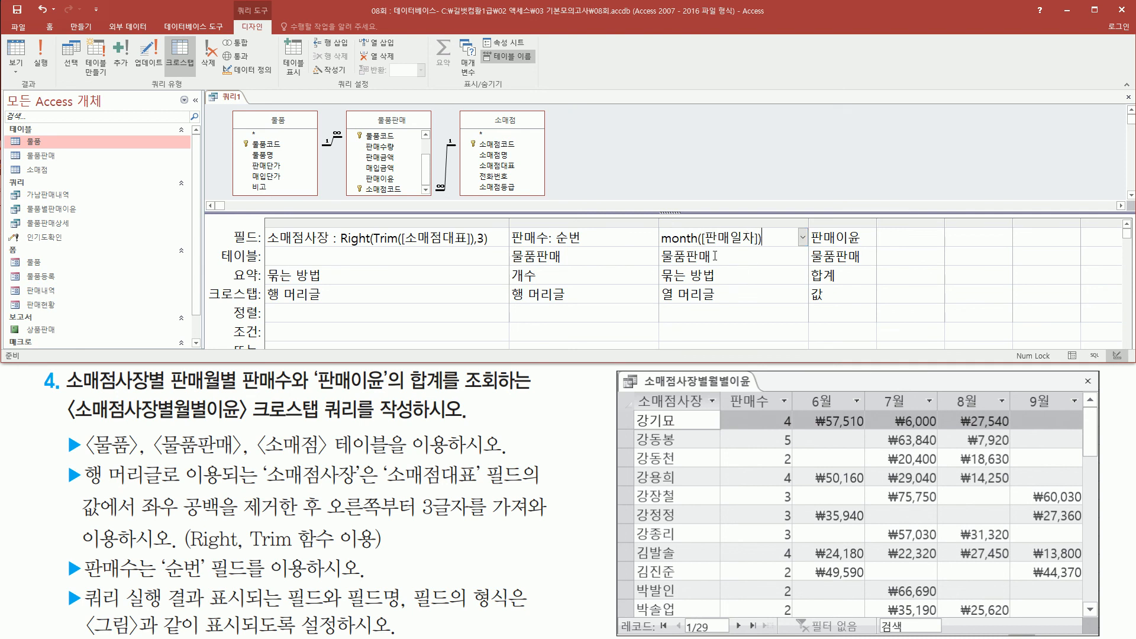
mouse_move(793, 389)
mouse_down()
mouse_move(811, 409)
mouse_move(1083, 415)
mouse_up()
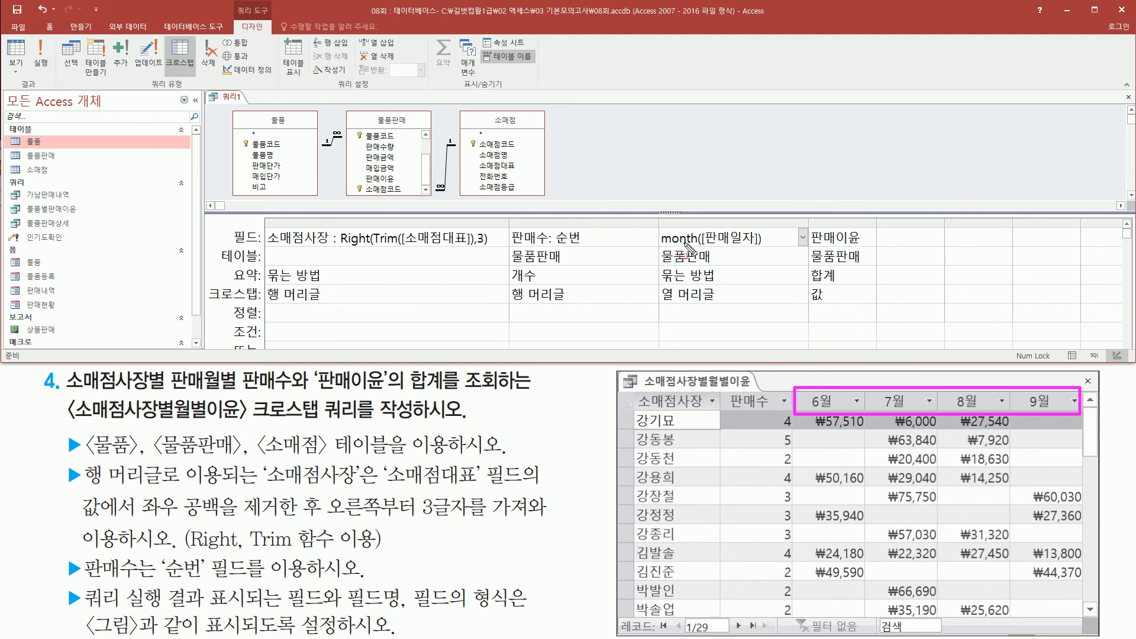
drag(660, 244, 762, 245)
key(Escape)
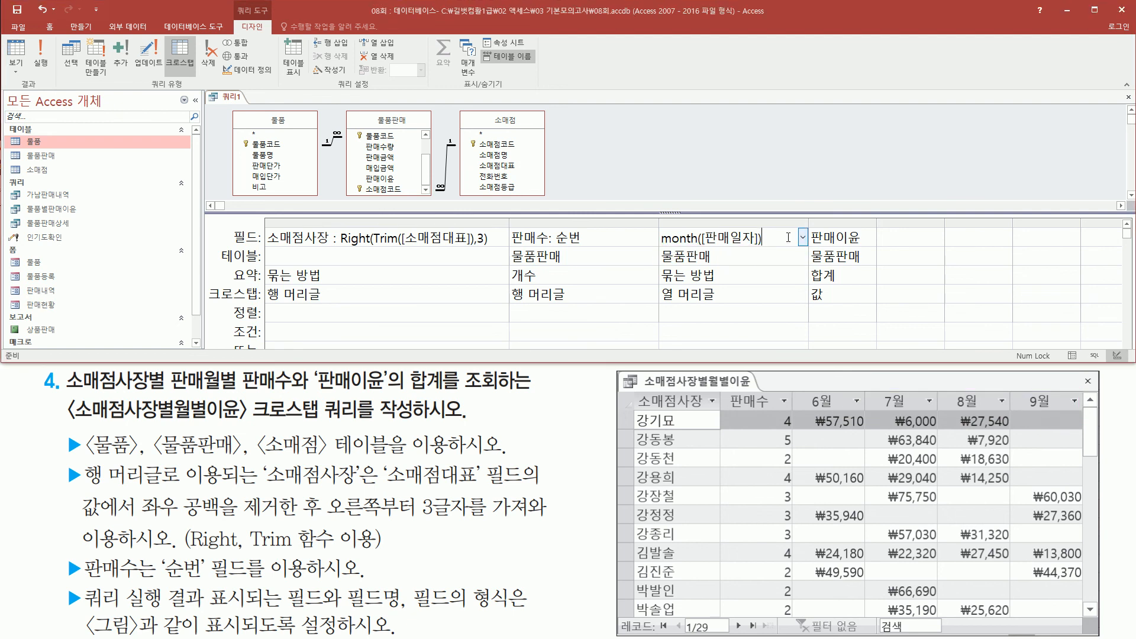
key(Tab)
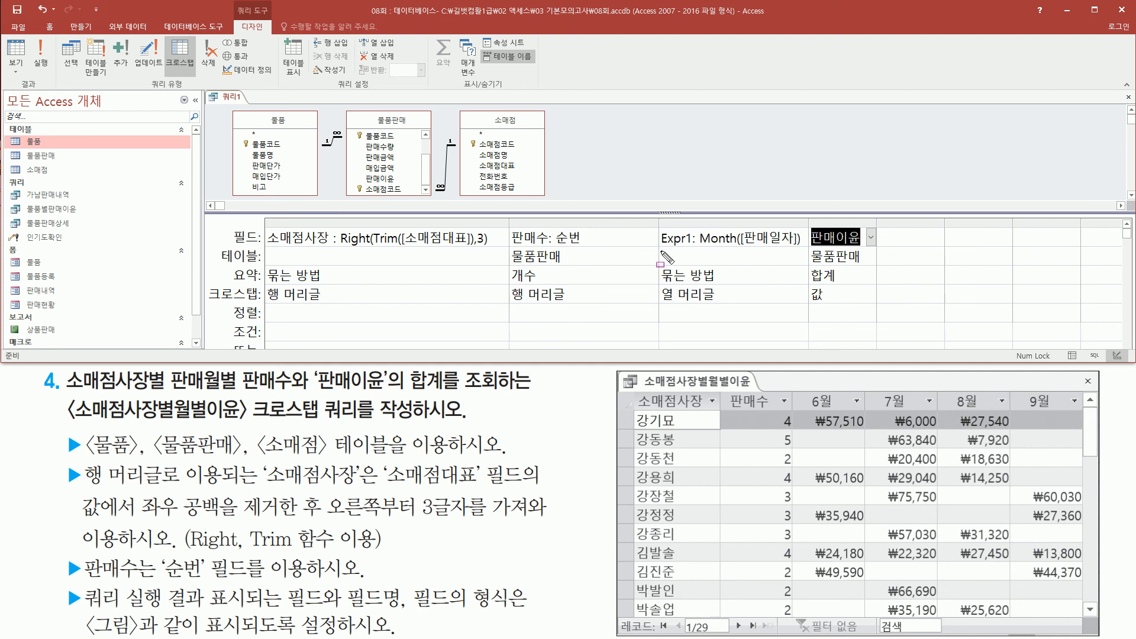
drag(661, 253, 701, 247)
key(Escape)
click(718, 239)
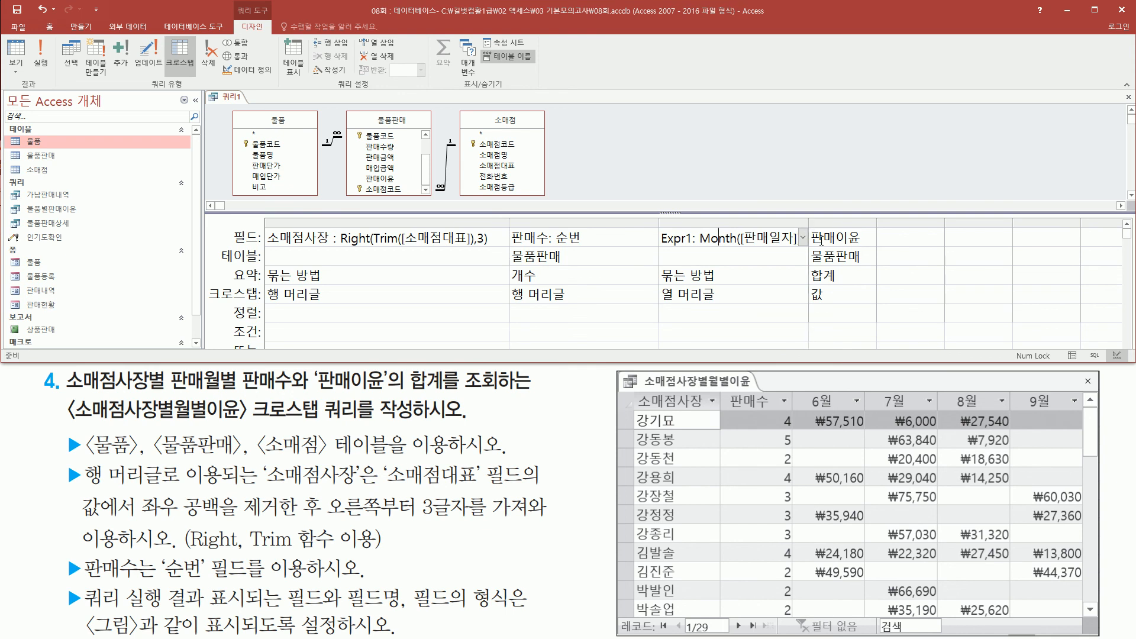
key(ctrl+2)
drag(808, 229, 865, 245)
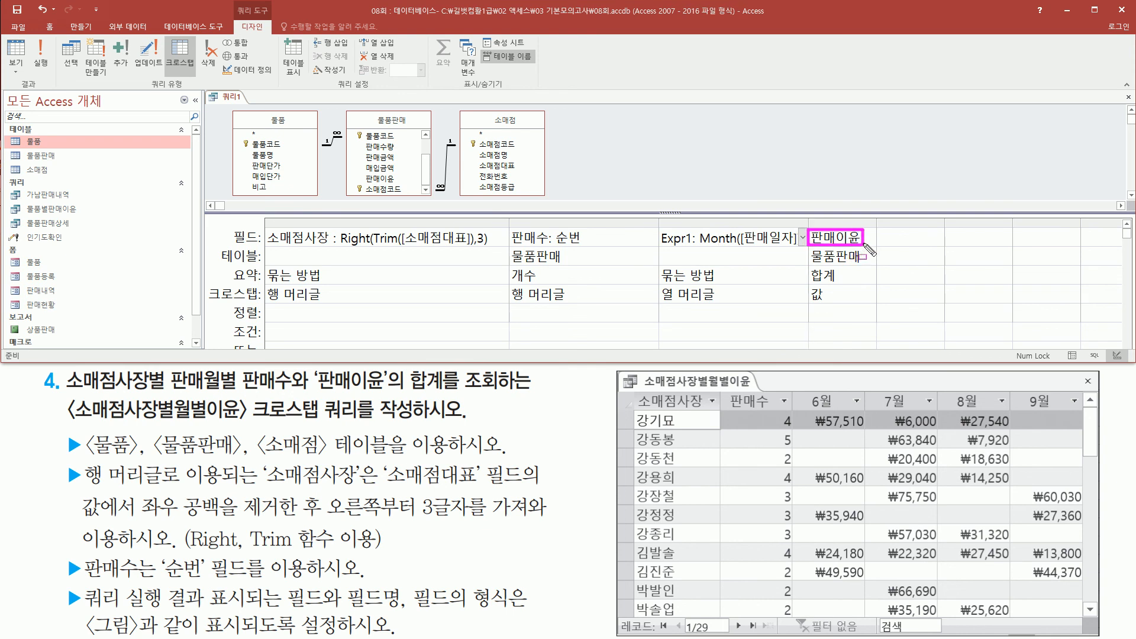
mouse_move(801, 410)
mouse_down()
mouse_move(807, 443)
mouse_move(1083, 621)
mouse_move(1074, 612)
mouse_up()
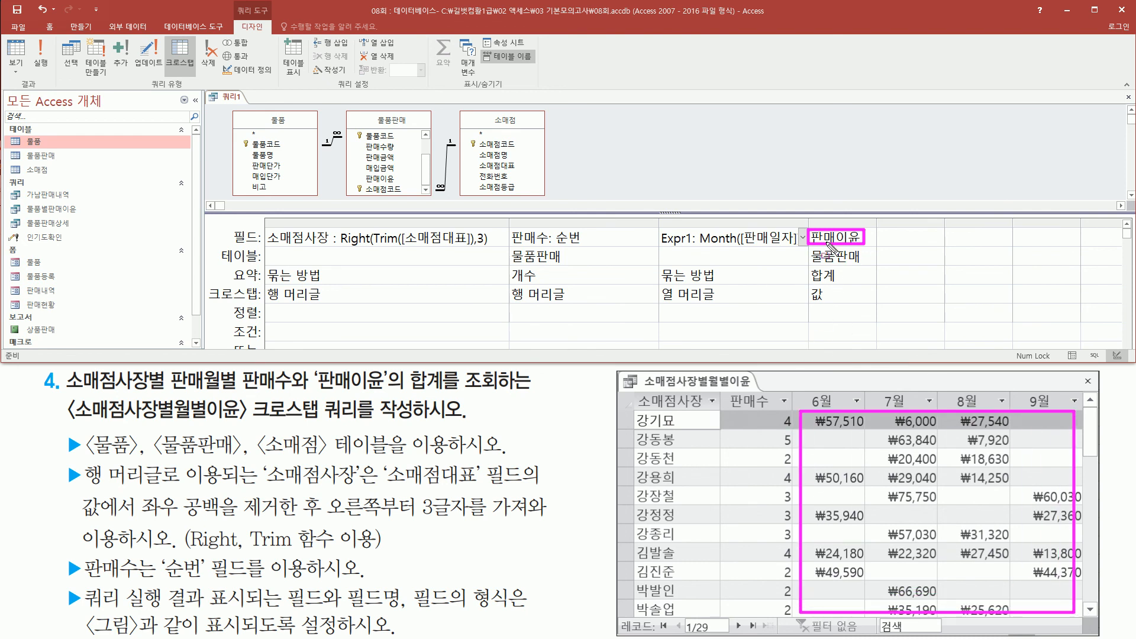
drag(804, 267, 849, 286)
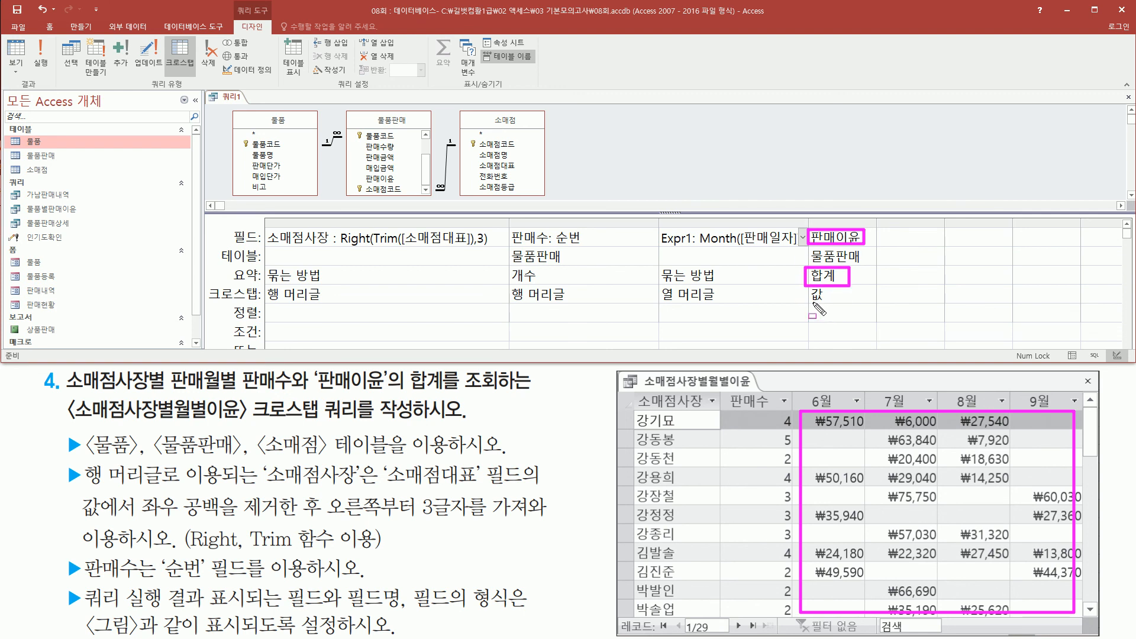
drag(808, 301, 829, 302)
key(Escape)
click(583, 162)
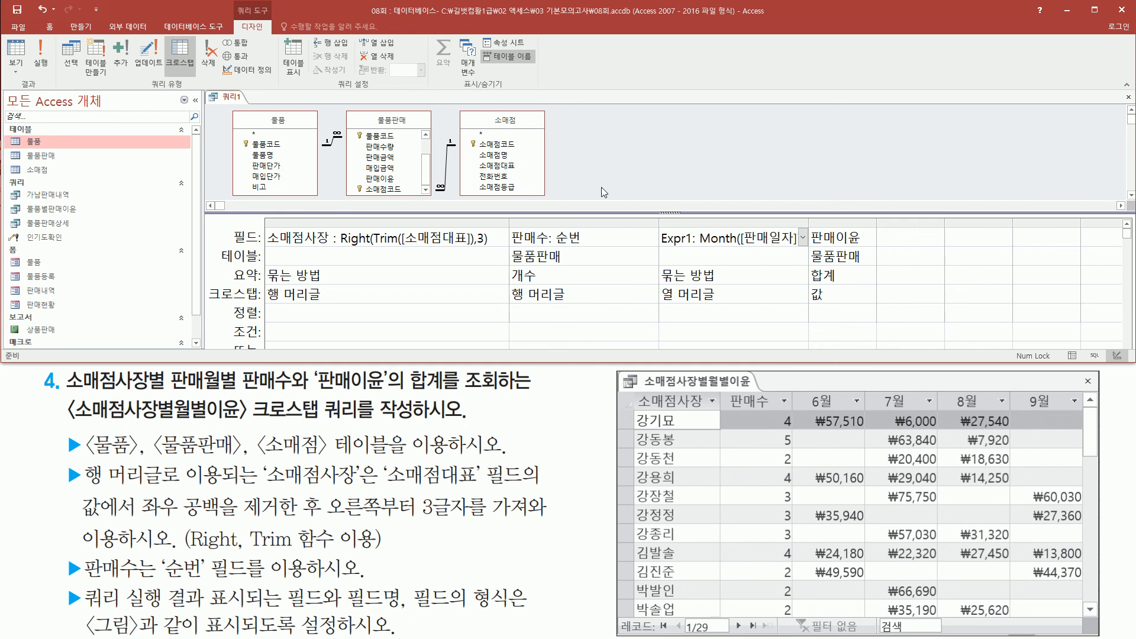
drag(30, 37, 52, 82)
key(Escape)
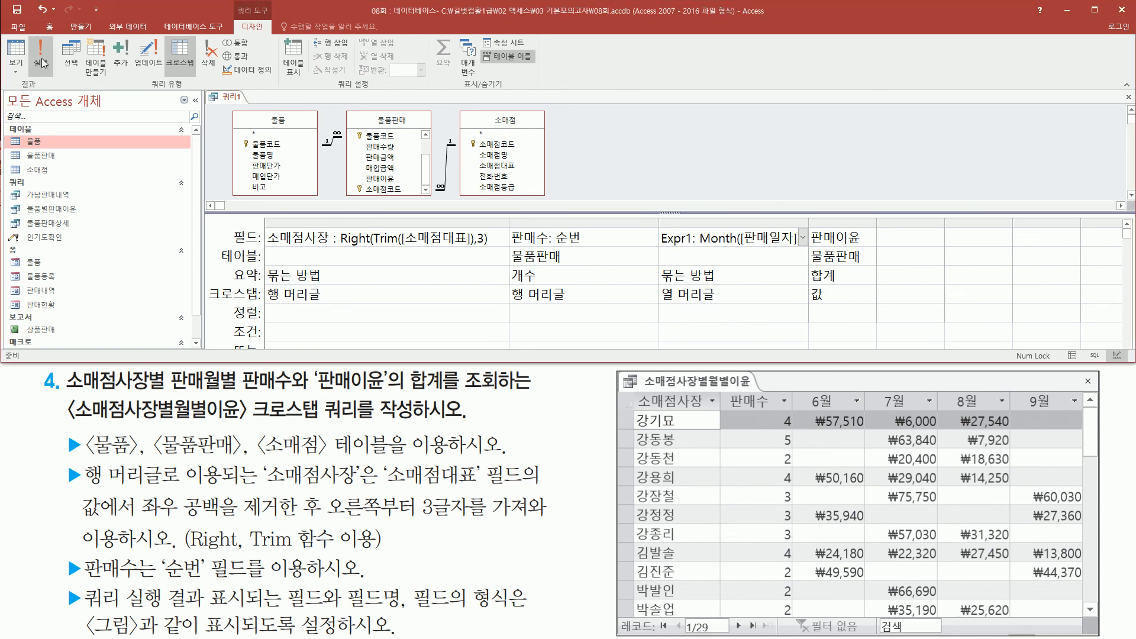
Step: Run the crosstab query and fit the 소매점사장 column of the result to its heading
click(40, 56)
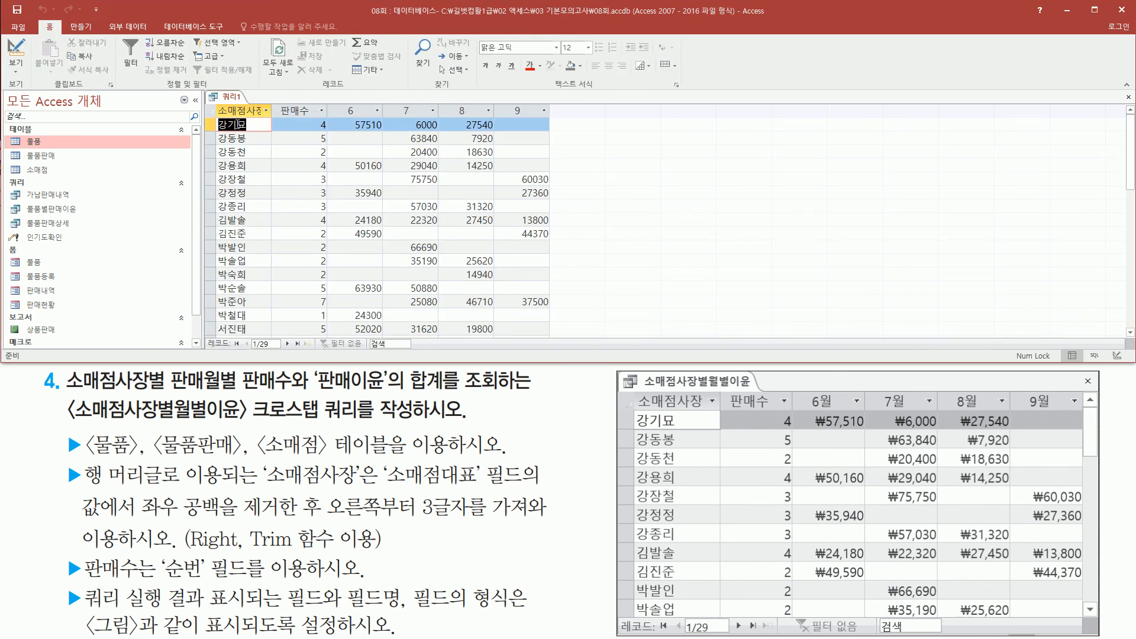
drag(213, 100, 275, 126)
key(Escape)
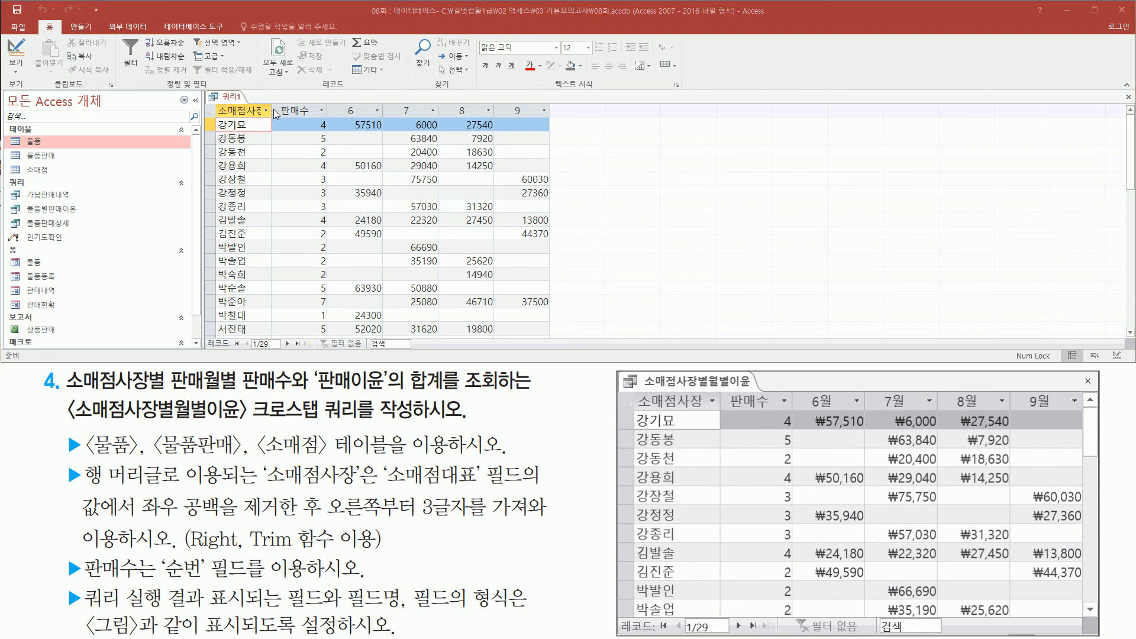
click(272, 111)
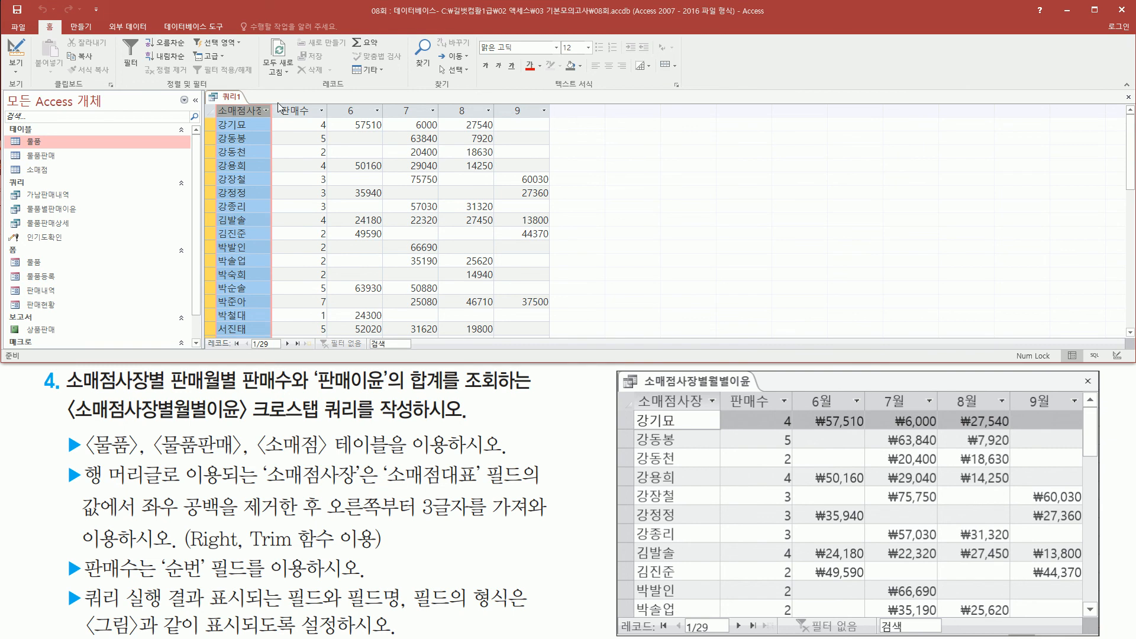
double_click(275, 111)
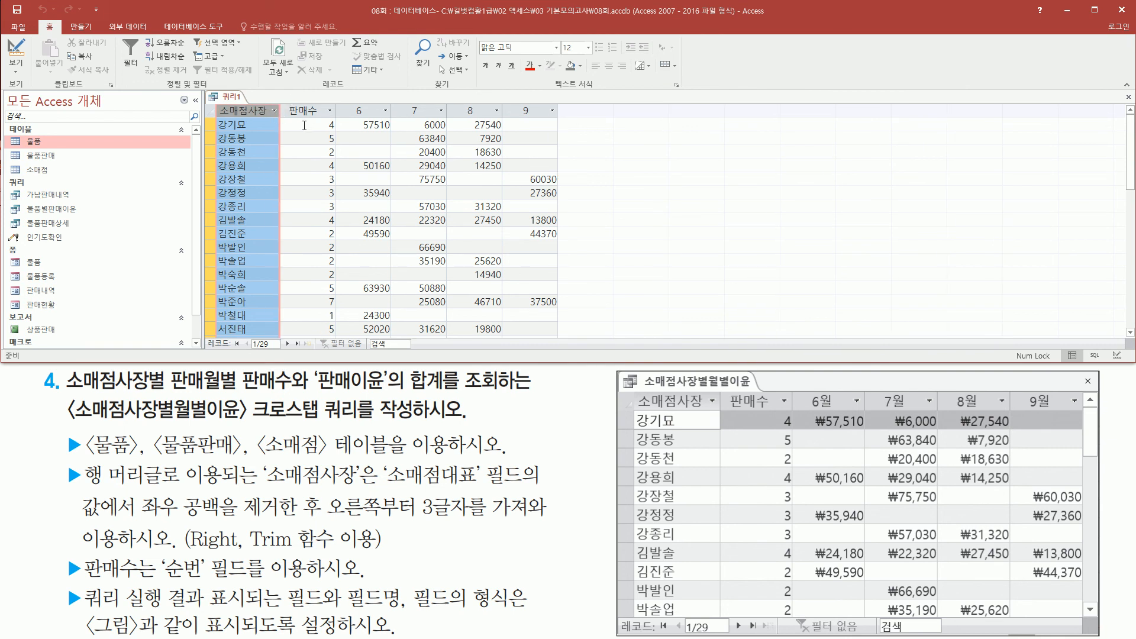
click(262, 124)
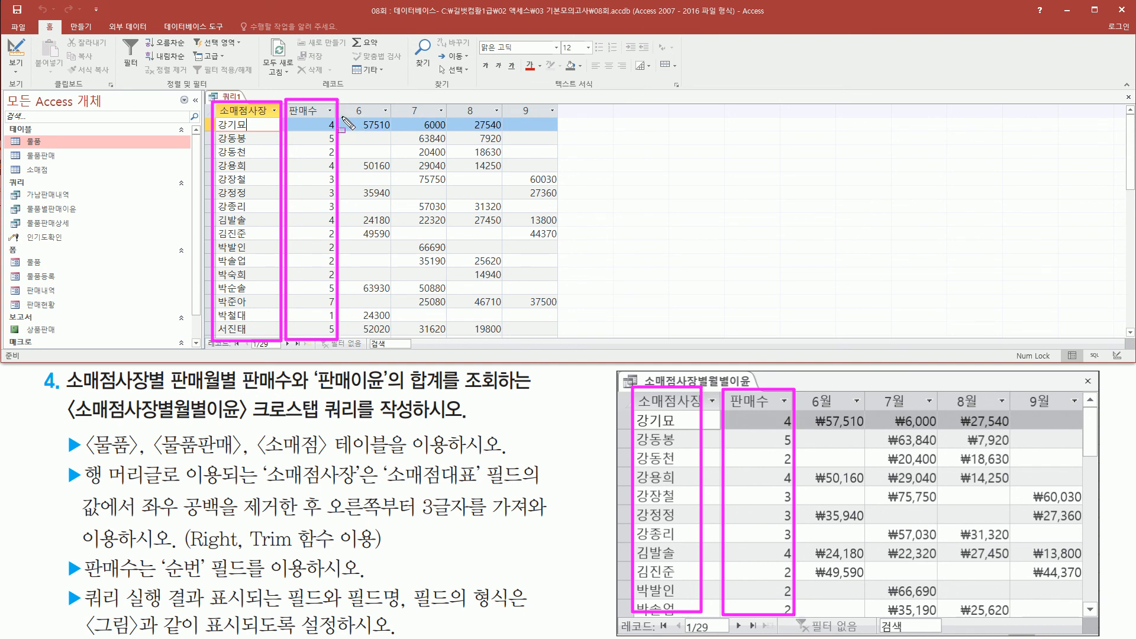
drag(341, 118, 554, 117)
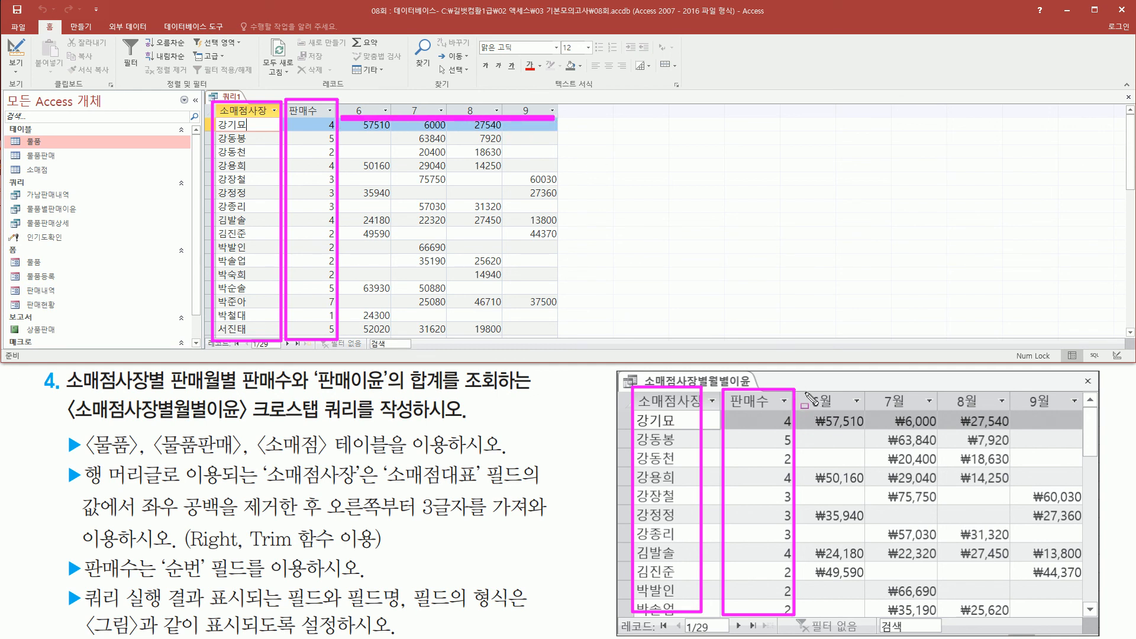
mouse_move(803, 390)
mouse_down()
mouse_move(886, 407)
mouse_move(1085, 416)
mouse_up()
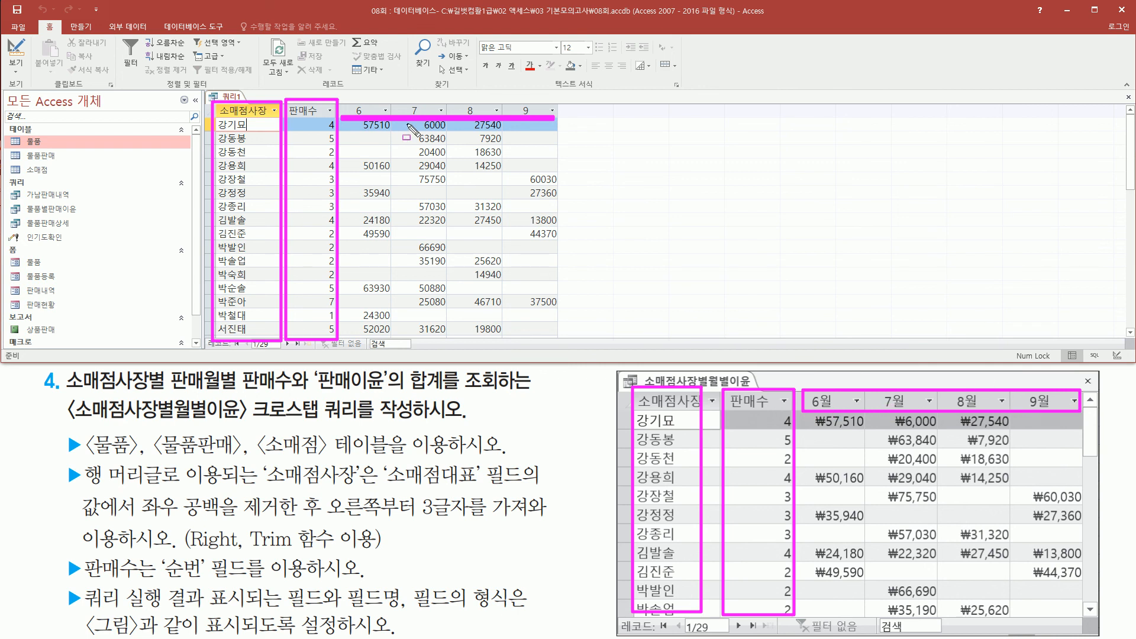
mouse_move(808, 413)
mouse_down()
mouse_move(850, 519)
mouse_move(1086, 627)
mouse_up()
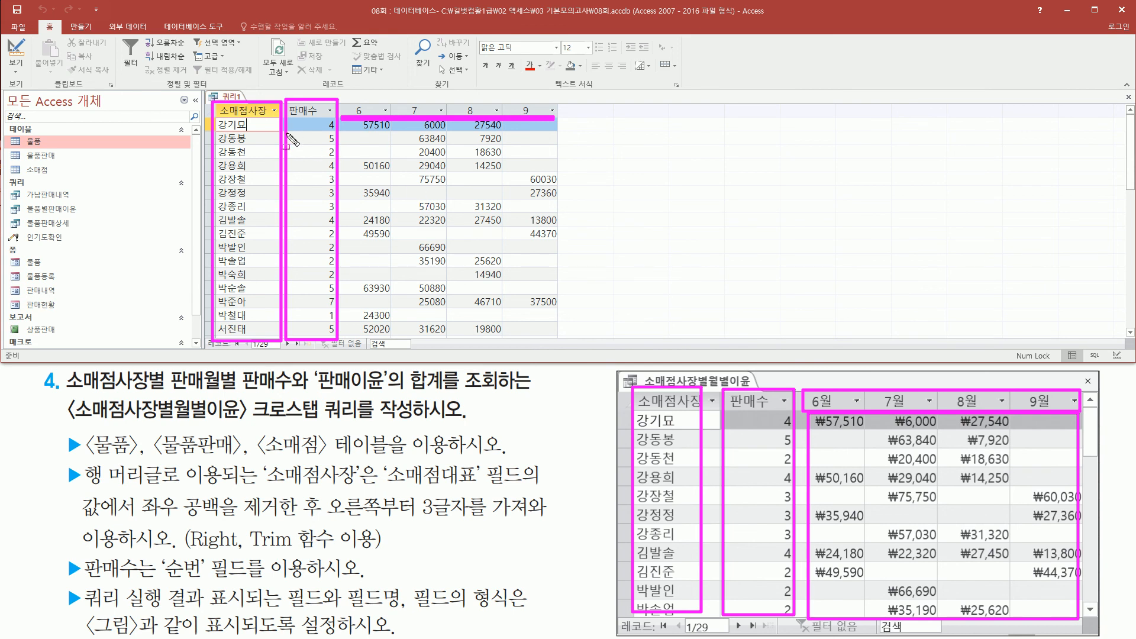
key(Escape)
Step: Return the query to design view, widen the Month expression's column and append & "월" to the expression
right_click(235, 102)
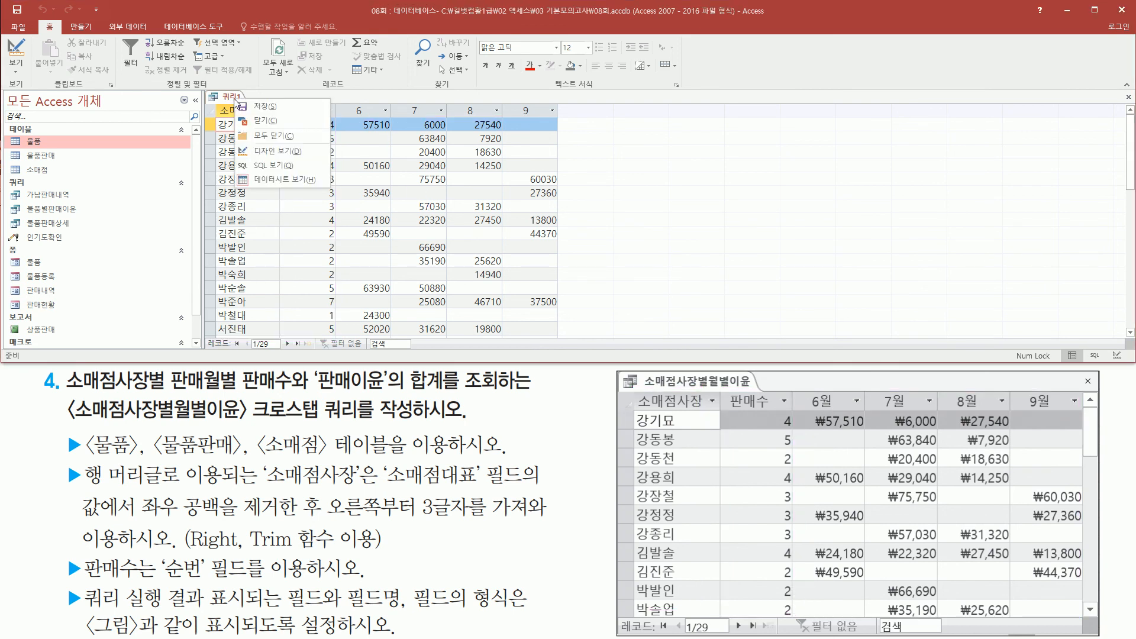
click(290, 152)
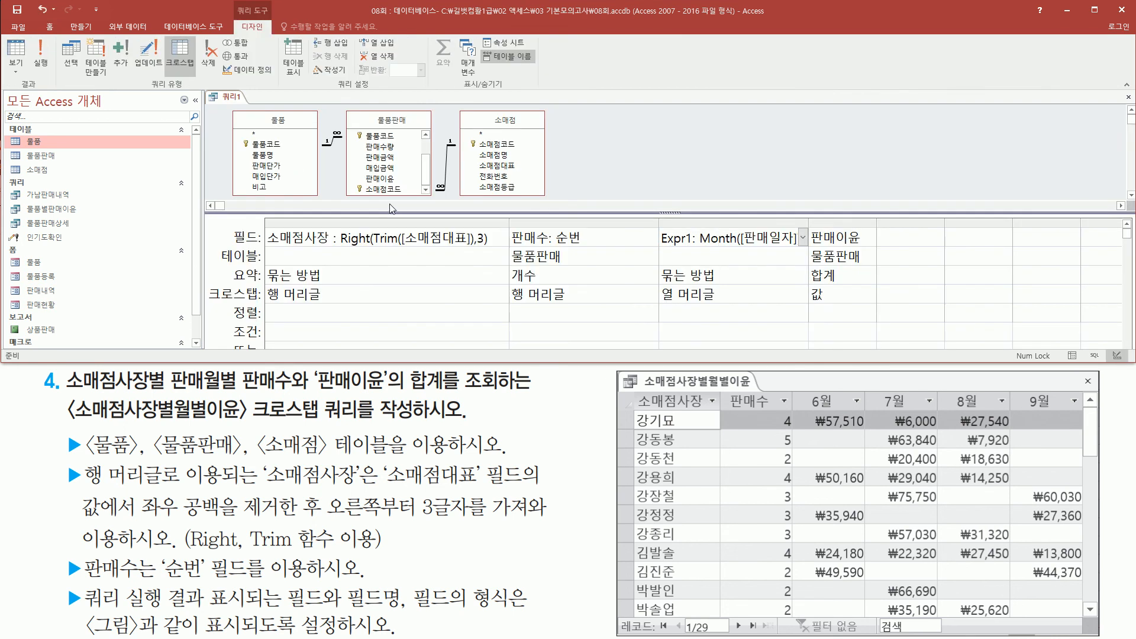
drag(809, 221, 904, 221)
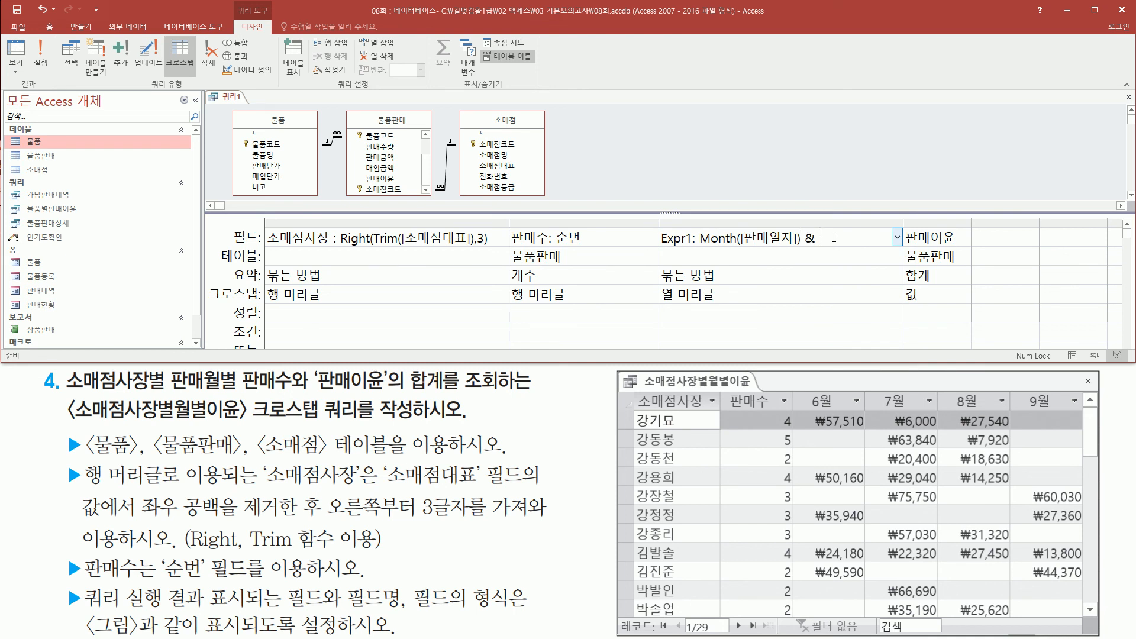
text(월")
click(839, 256)
Step: Set the format property of the 판매이윤 value field to 통화 and close its property sheet
click(942, 237)
mouse_move(806, 412)
mouse_down()
mouse_move(983, 570)
mouse_move(1076, 613)
mouse_up()
key(Escape)
click(928, 238)
right_click(933, 238)
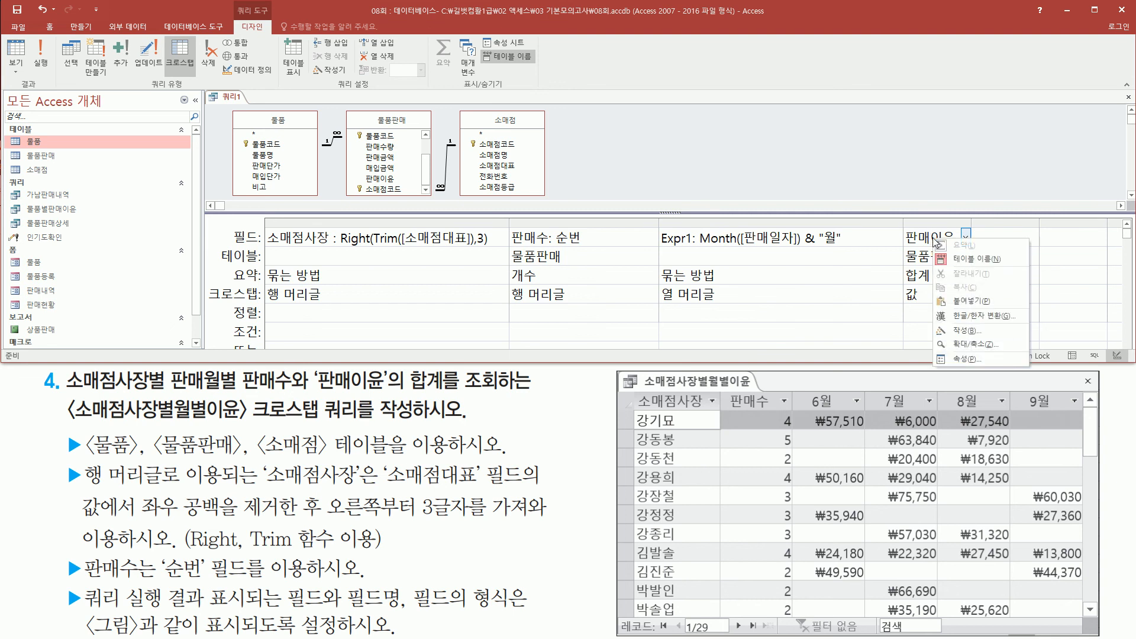
click(970, 360)
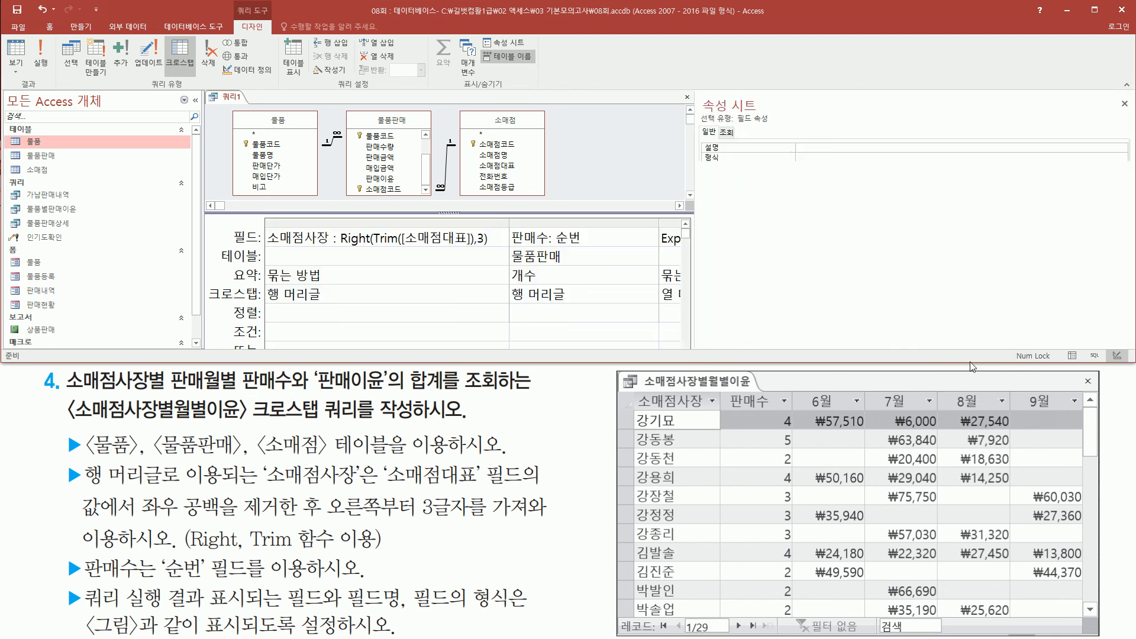
drag(696, 88, 775, 112)
drag(699, 147, 750, 166)
key(Escape)
click(818, 156)
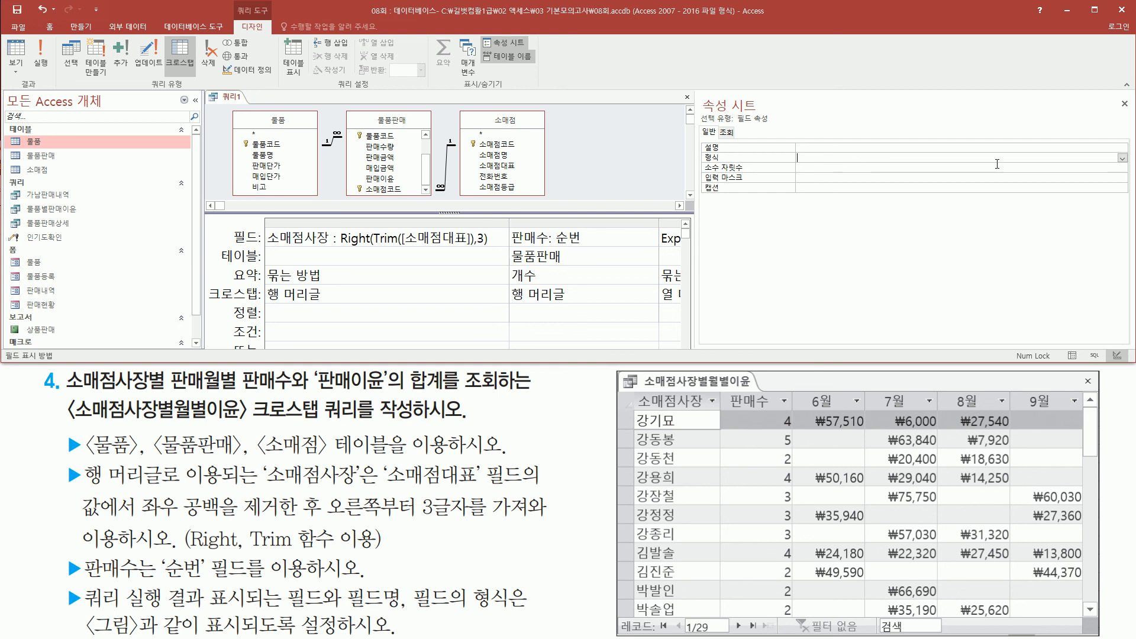
click(1122, 158)
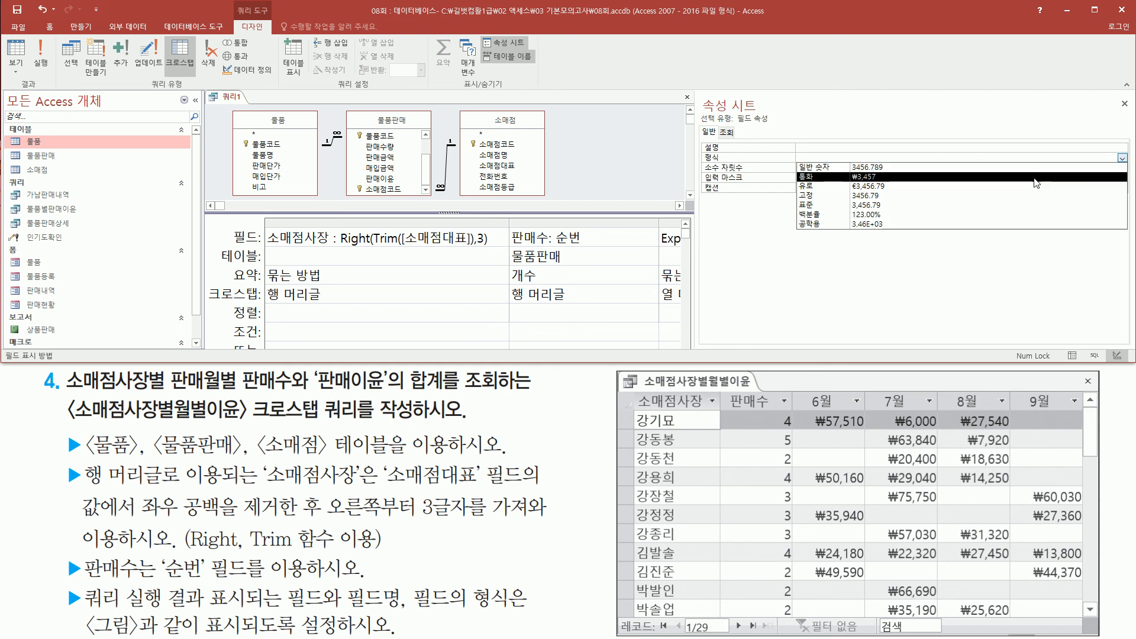
click(923, 178)
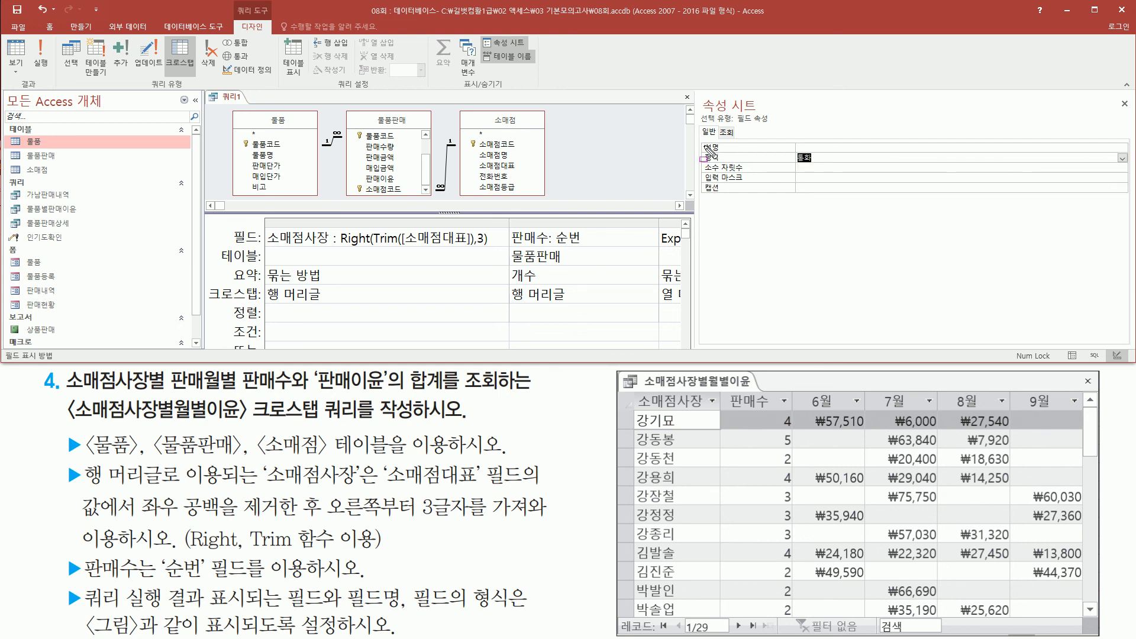
drag(712, 167, 829, 168)
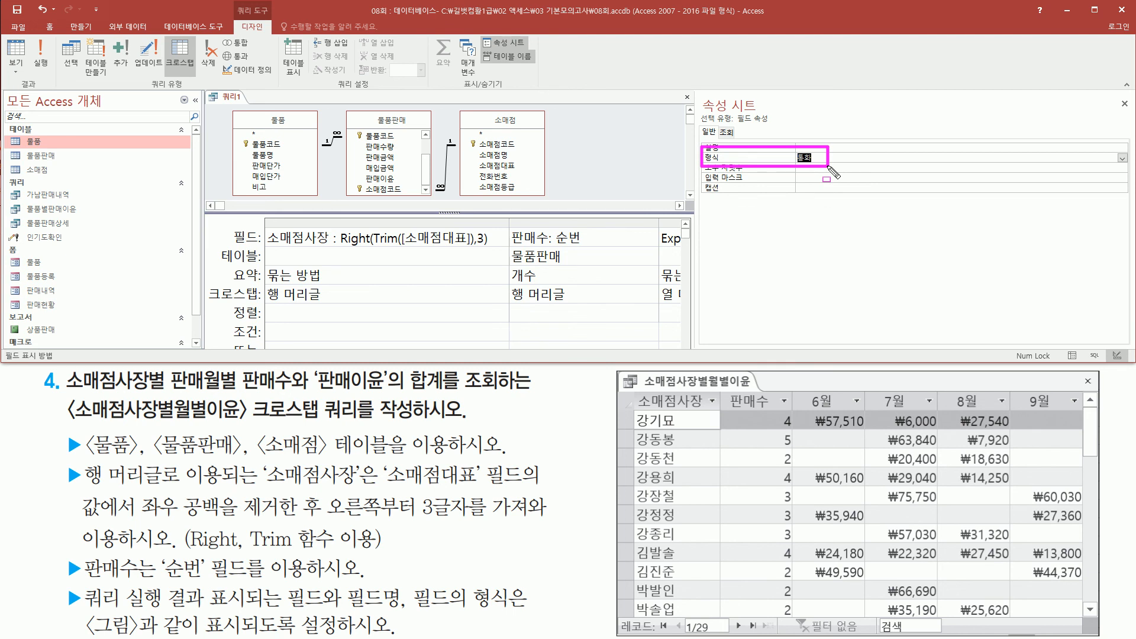
drag(1115, 92, 1132, 122)
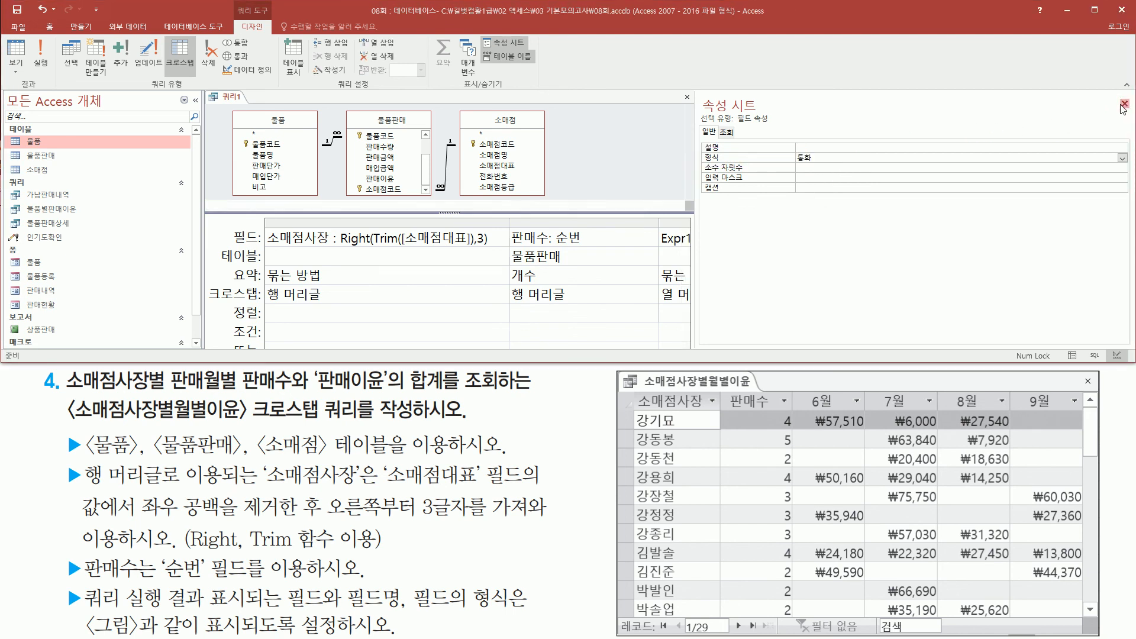
click(1124, 104)
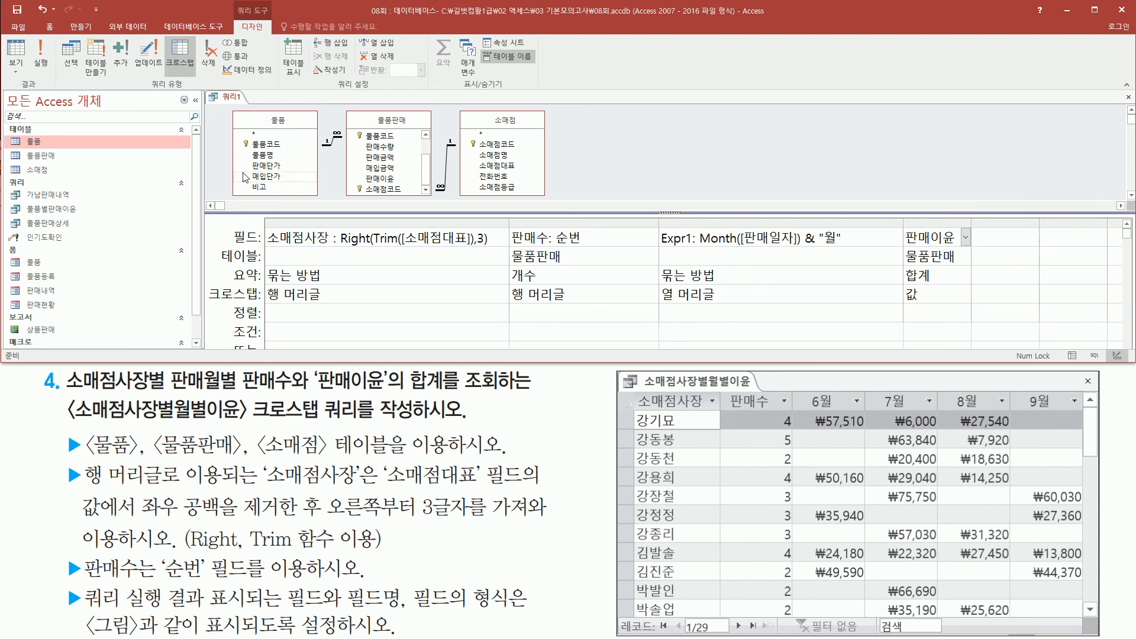
Step: Run the crosstab query and compare its month headings, currency values and record count with the sample figure
click(41, 54)
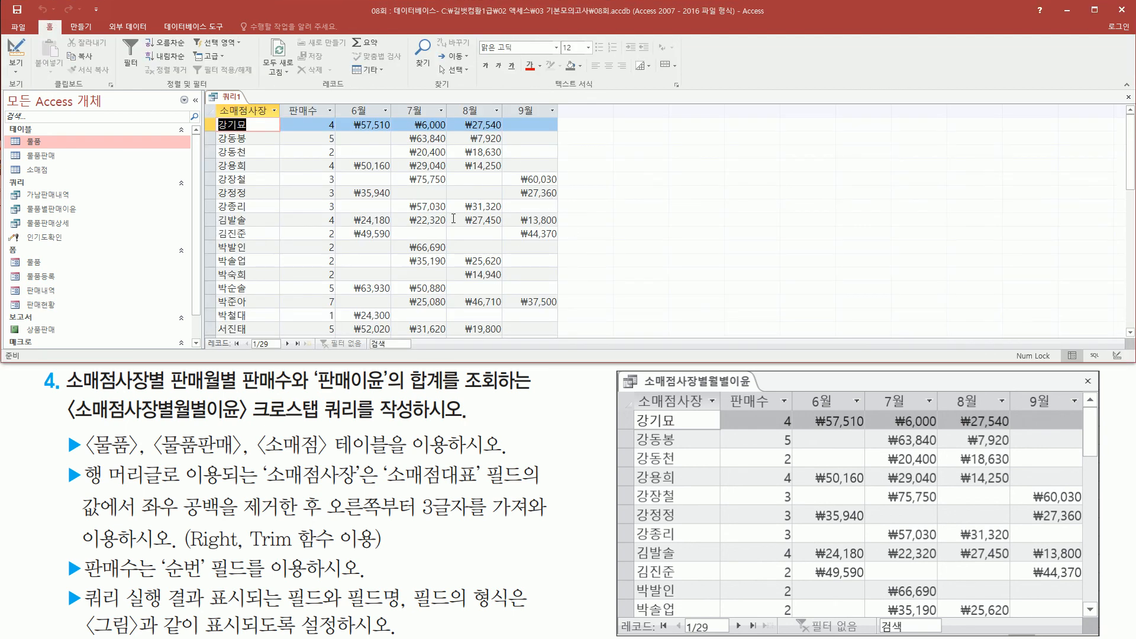
mouse_move(340, 99)
mouse_down()
mouse_move(384, 117)
mouse_move(553, 117)
mouse_up()
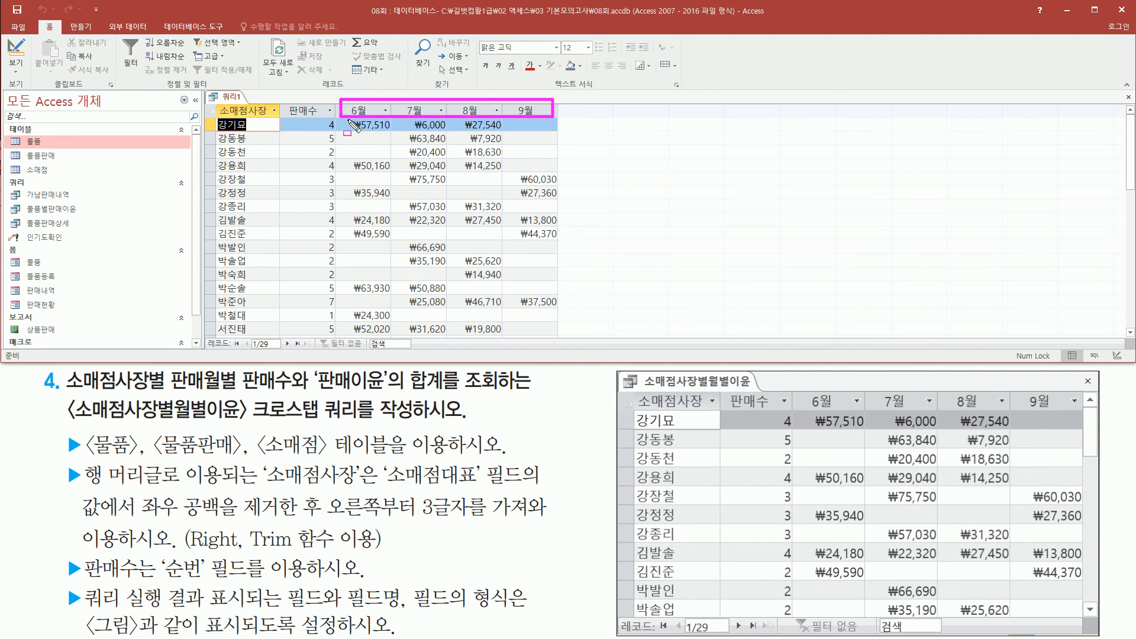
mouse_move(349, 120)
mouse_down()
mouse_move(508, 305)
mouse_move(553, 343)
mouse_move(560, 336)
mouse_up()
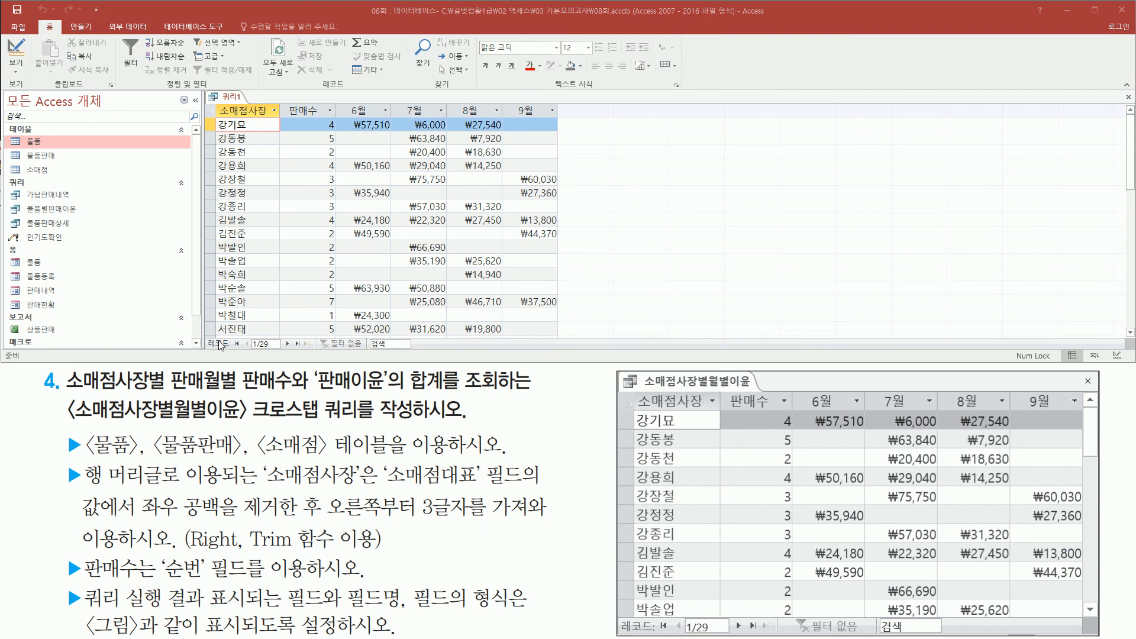
drag(206, 333, 321, 352)
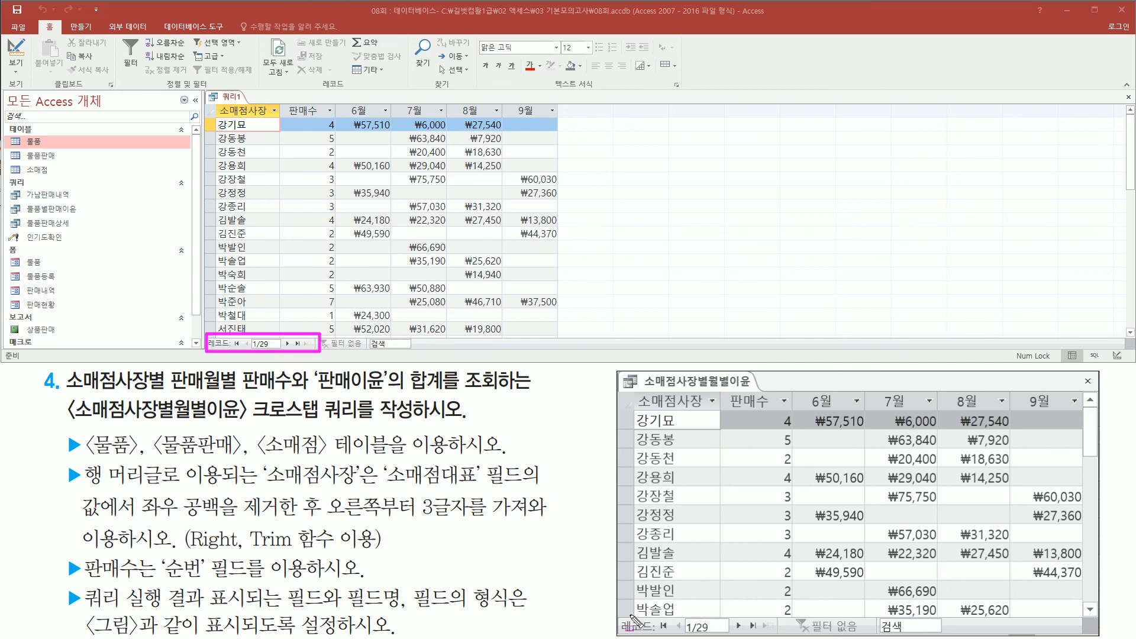
drag(618, 614, 754, 637)
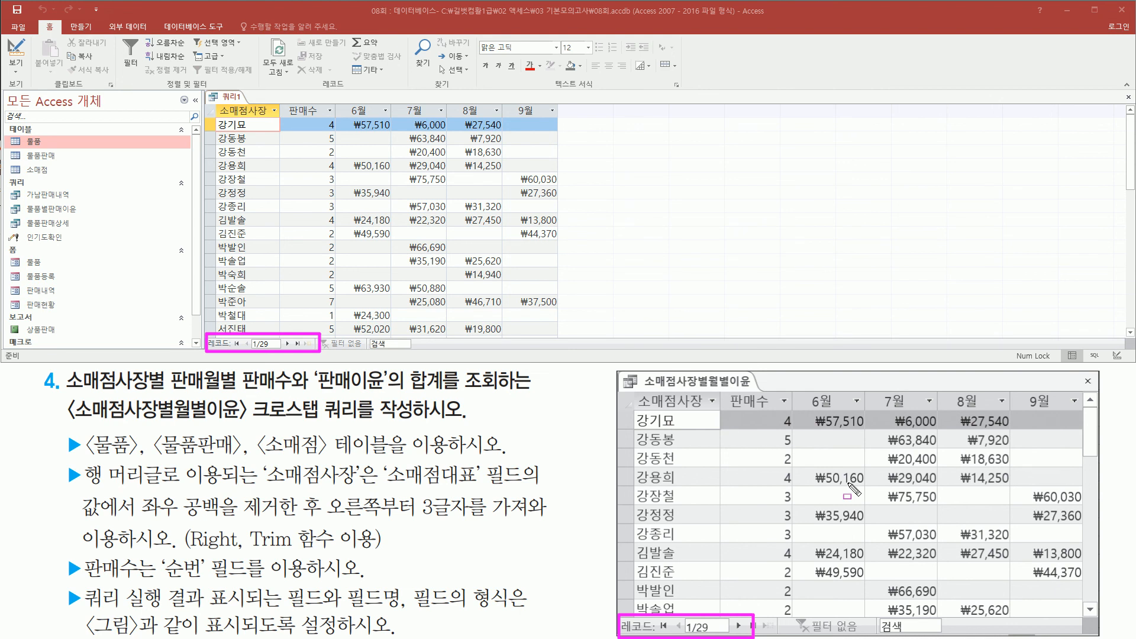
key(Escape)
Step: Close the crosstab query and save it under the name 소매점사장별월별이윤
right_click(229, 98)
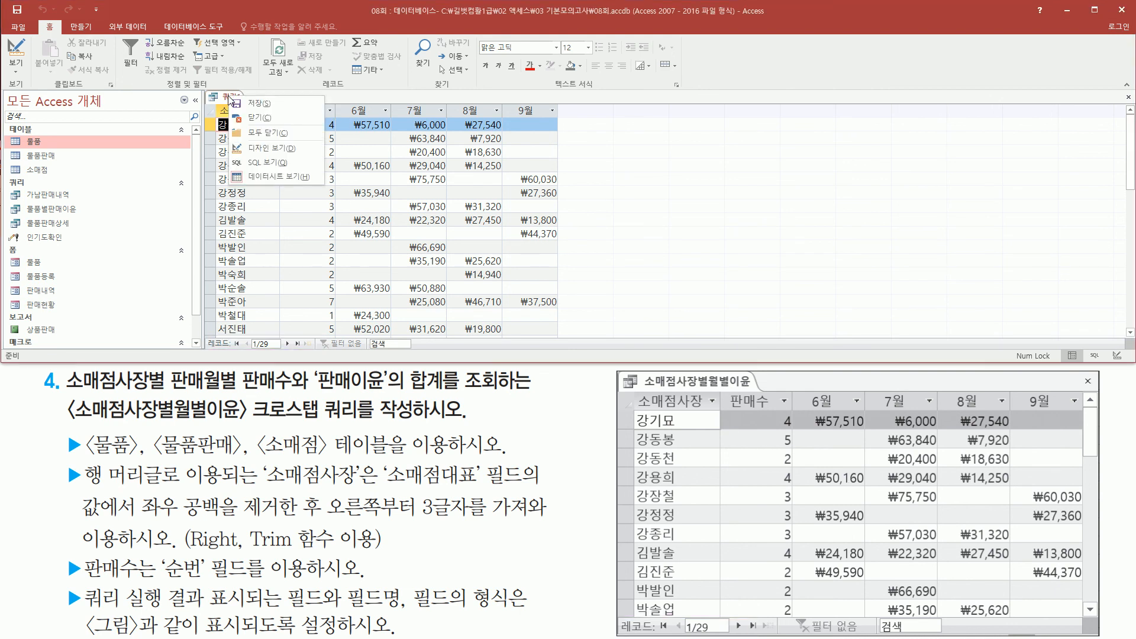
click(259, 119)
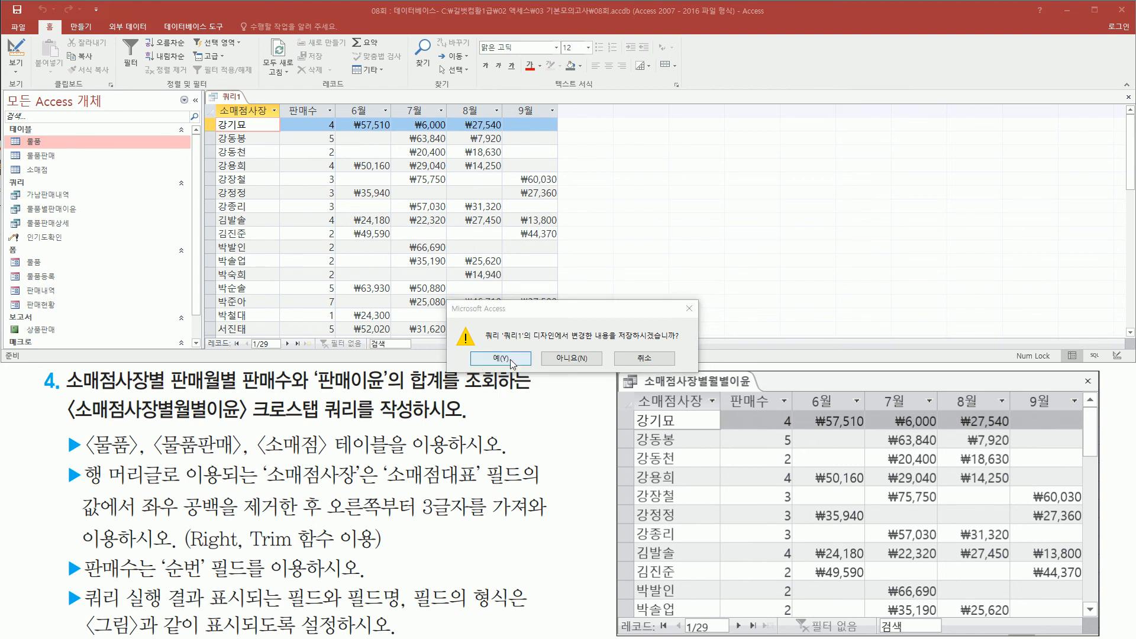
click(526, 362)
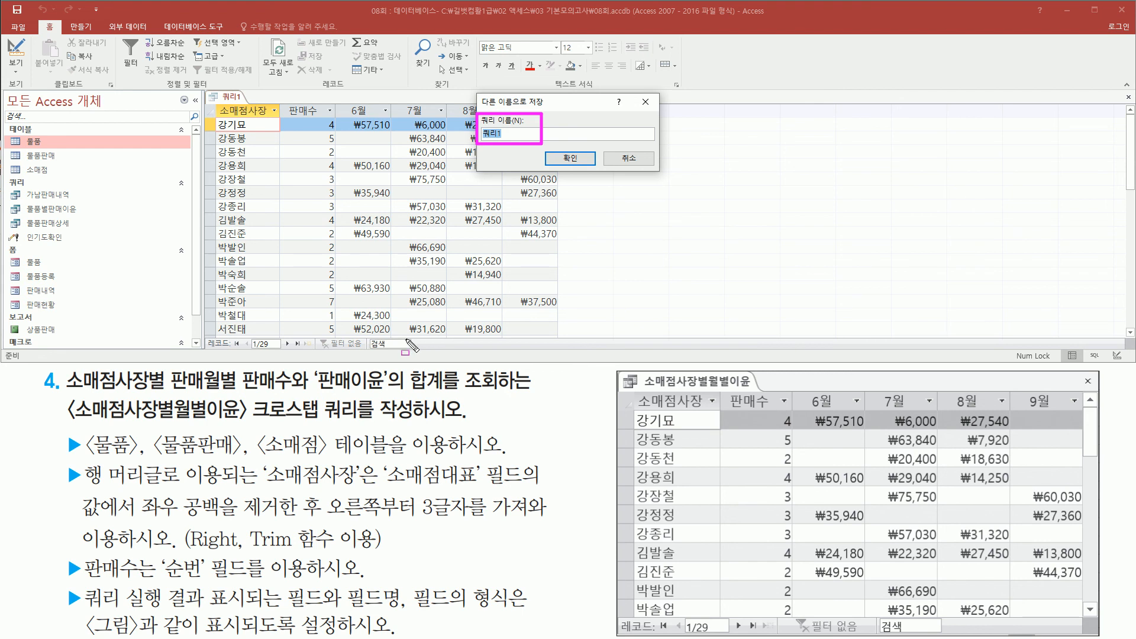
drag(73, 422, 256, 422)
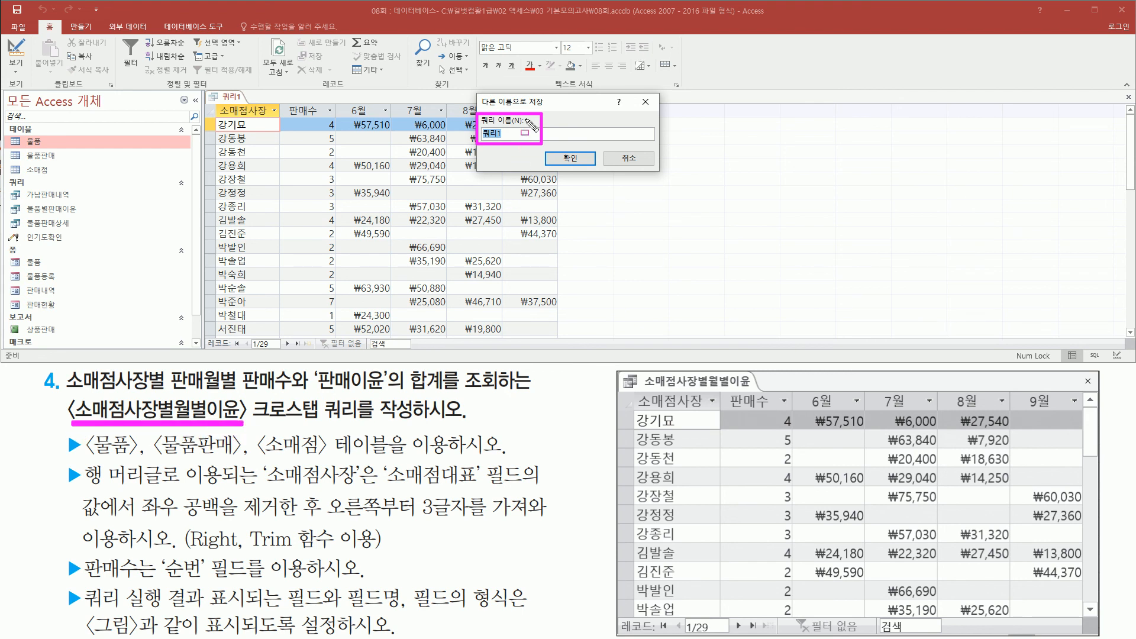
key(Escape)
text(소)
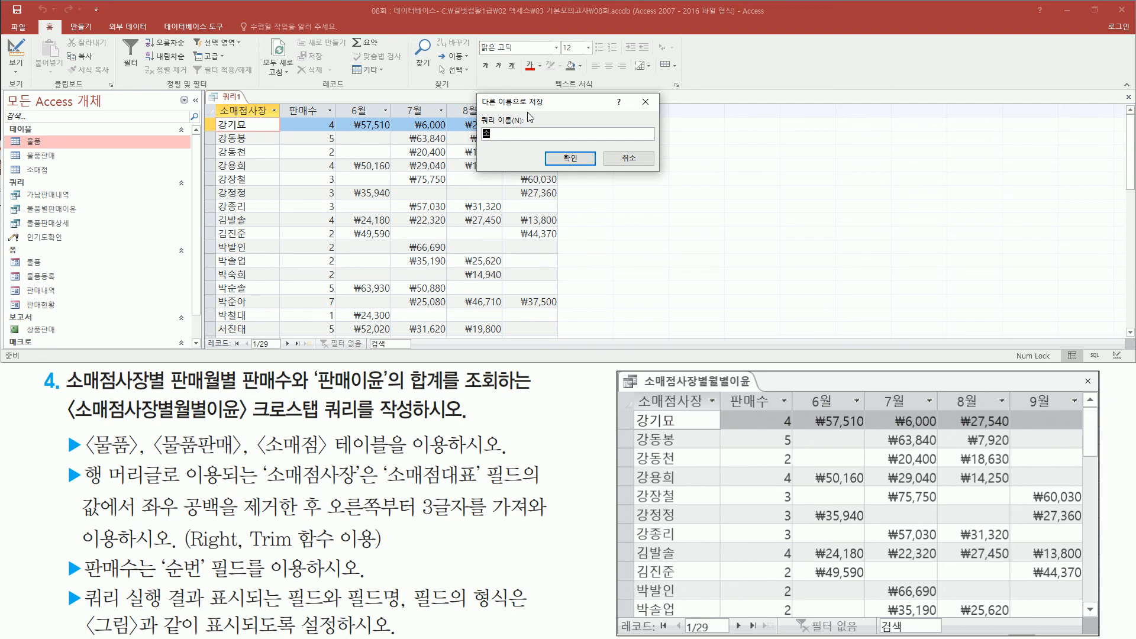
text(매점사장별우)
text(별이)
text(유)
mouse_move(476, 143)
mouse_down()
mouse_move(555, 143)
mouse_move(594, 166)
mouse_up()
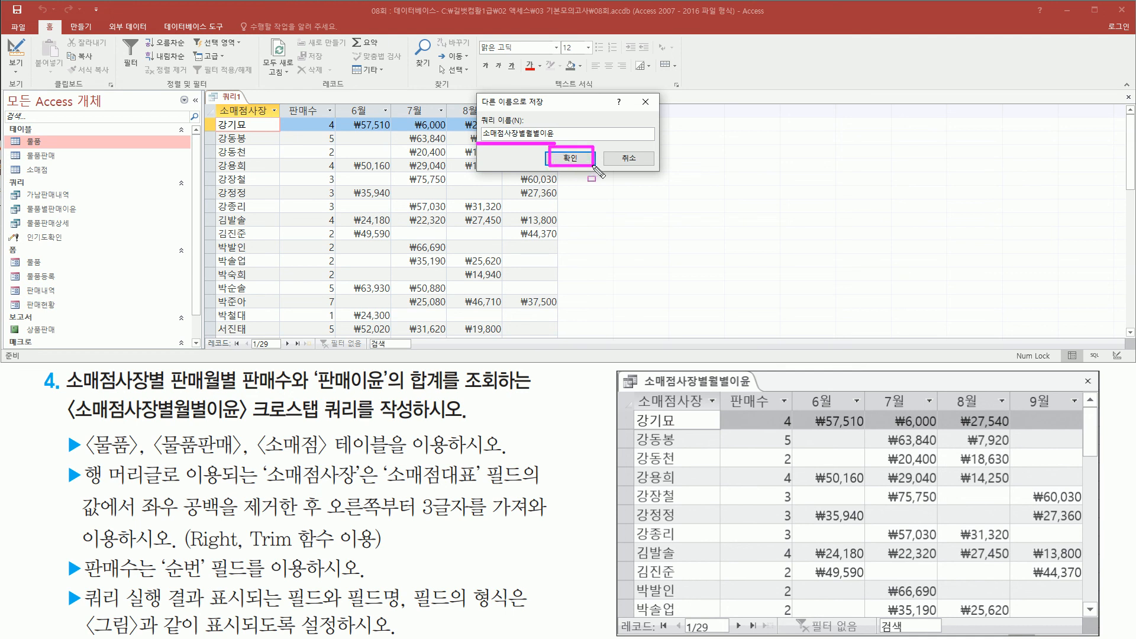
click(577, 161)
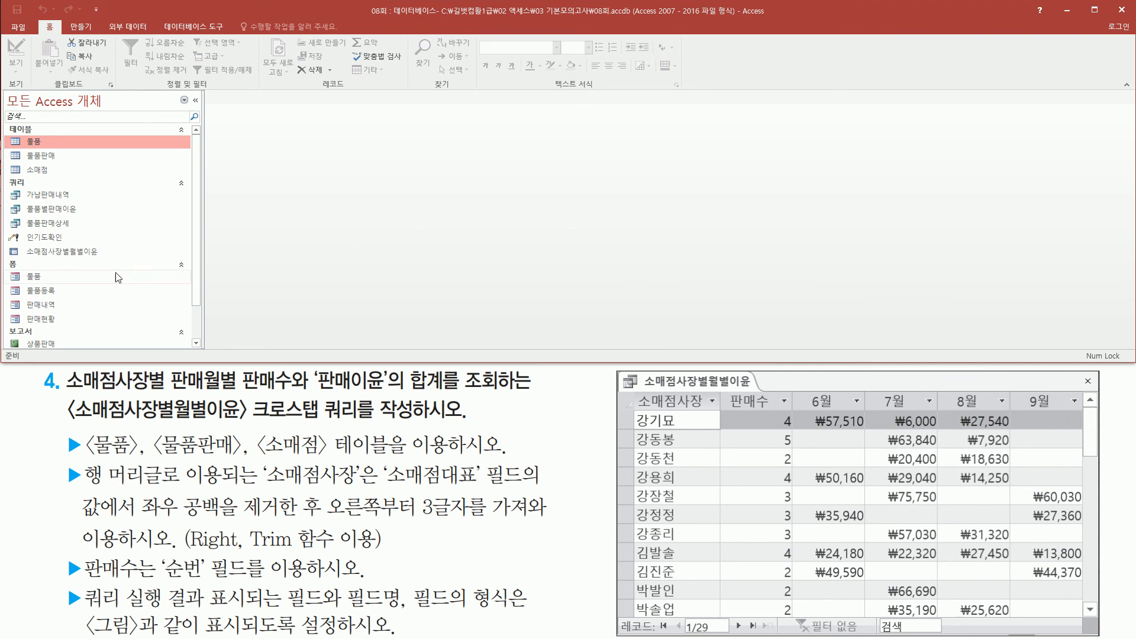
mouse_move(21, 262)
mouse_down()
mouse_move(114, 278)
mouse_move(110, 243)
mouse_up()
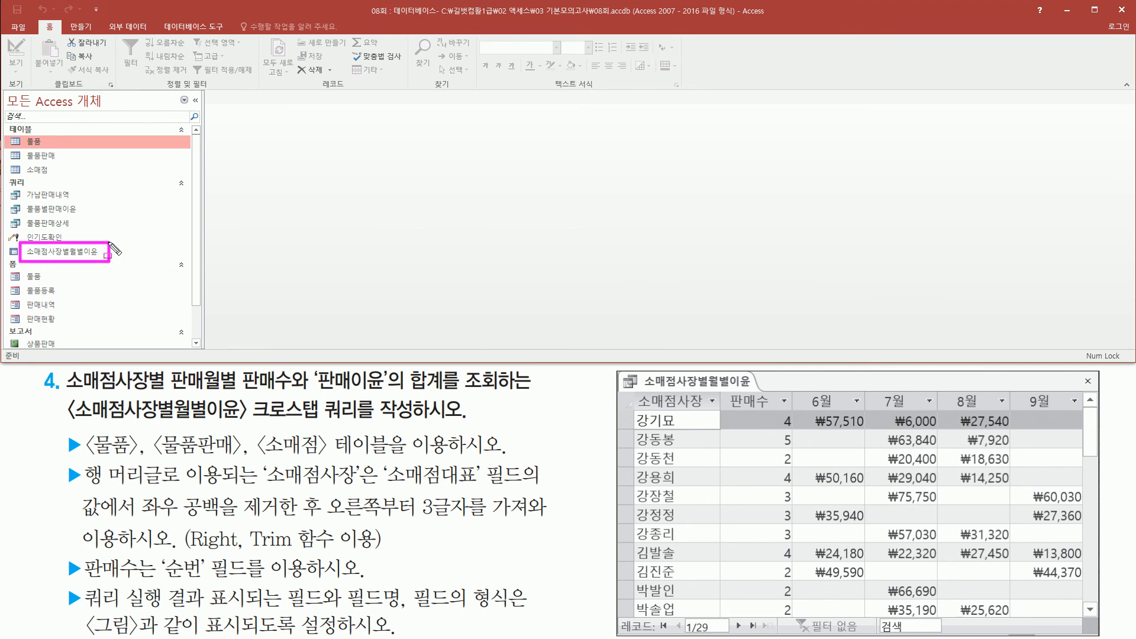
key(Escape)
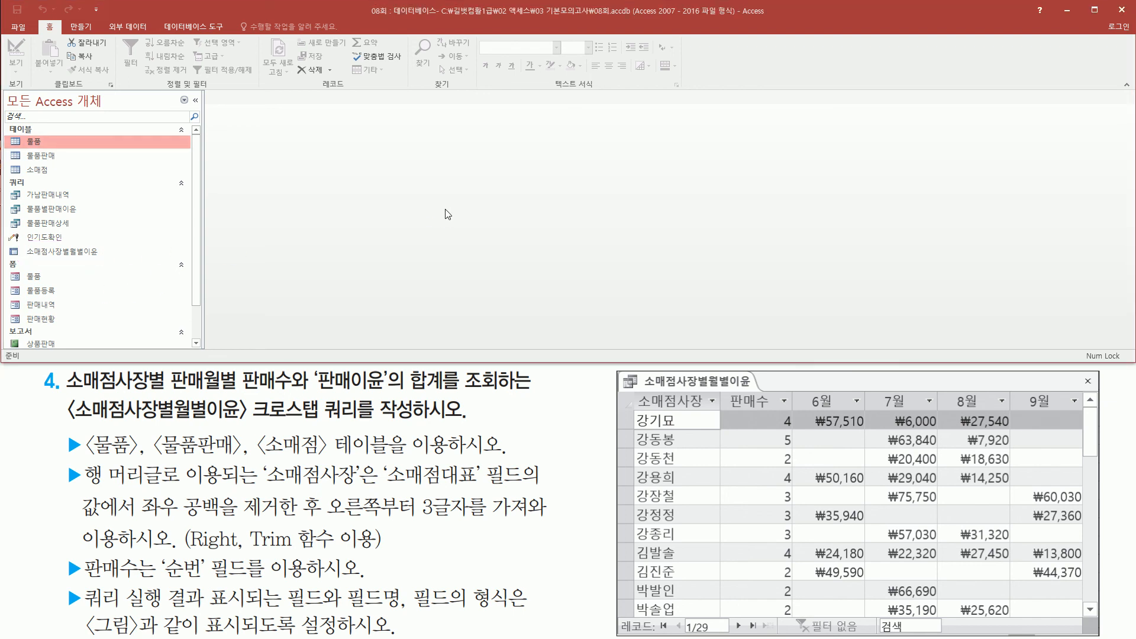